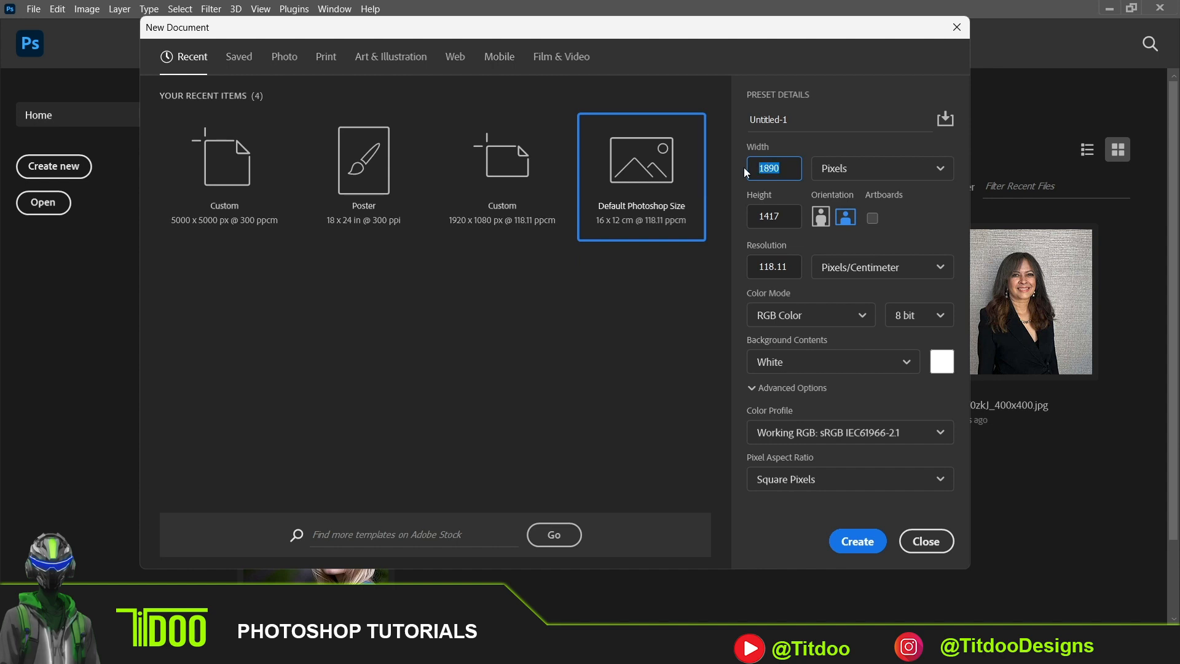
# - Set the new document's width to 1500 pixels and its height to 1900 pixels
pyautogui.moveTo(781, 209); pyautogui.dragTo(749, 211)
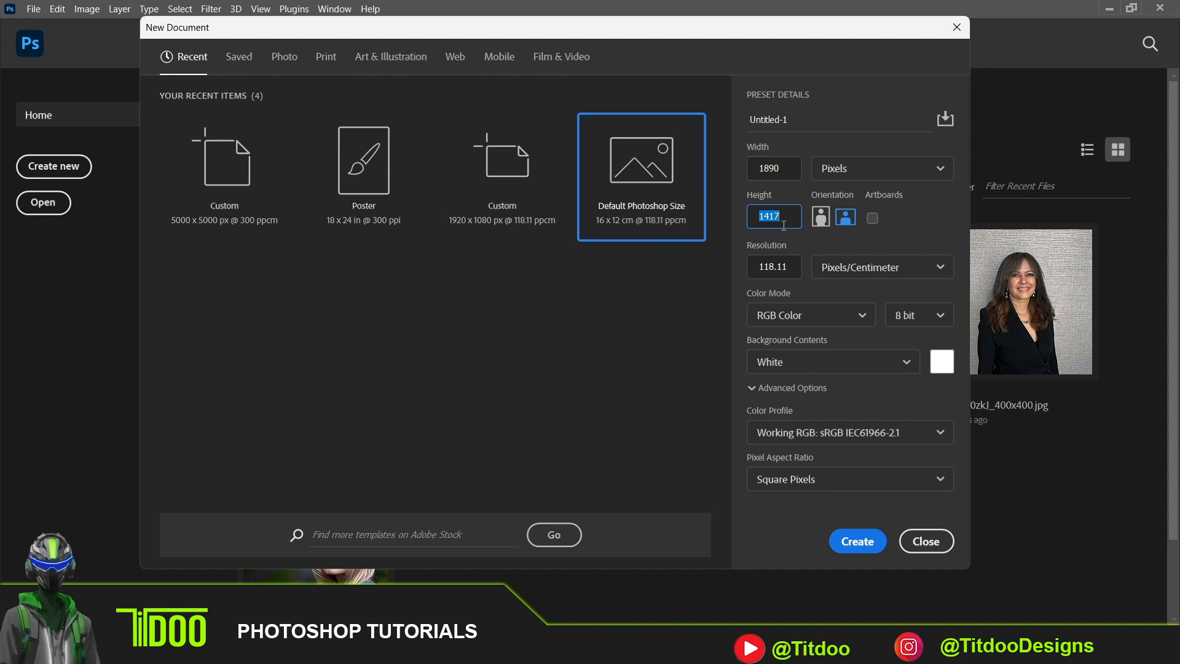
pyautogui.click(775, 162)
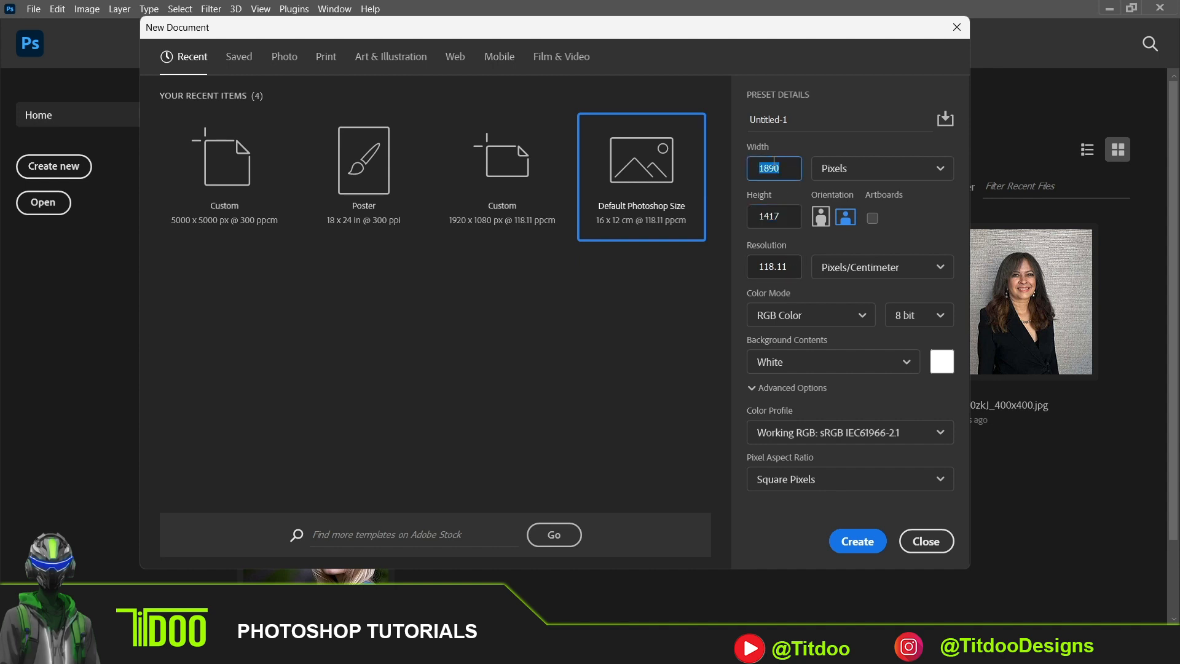
pyautogui.write('1')
pyautogui.click(779, 211)
pyautogui.write('1')
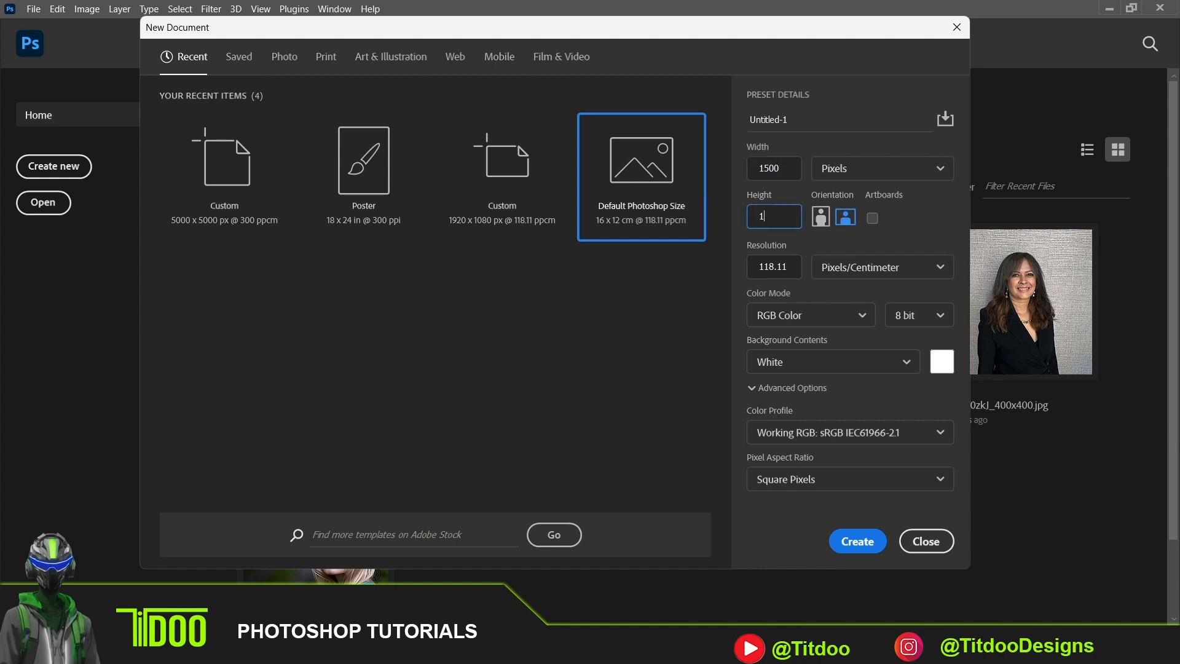
pyautogui.write('900')
pyautogui.press('Tab')
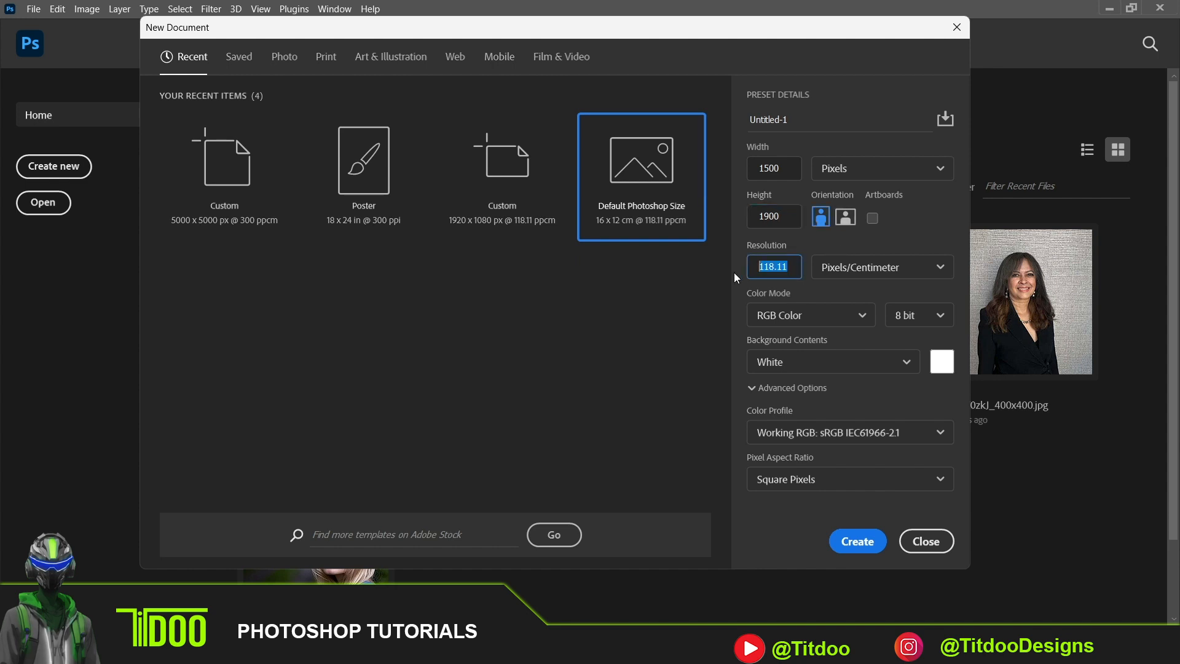
# - Set the resolution to 300 pixels/centimeter with RGB Color, 8 bit and a white background, and create the document
pyautogui.write('300')
pyautogui.click(906, 261)
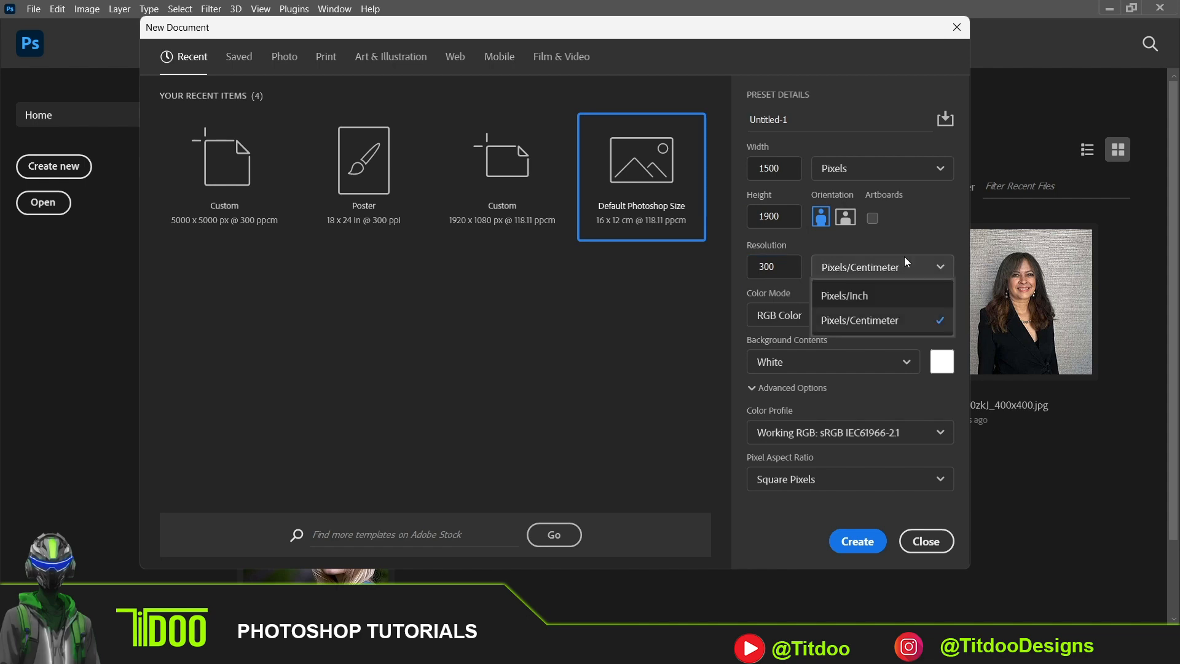
pyautogui.click(905, 260)
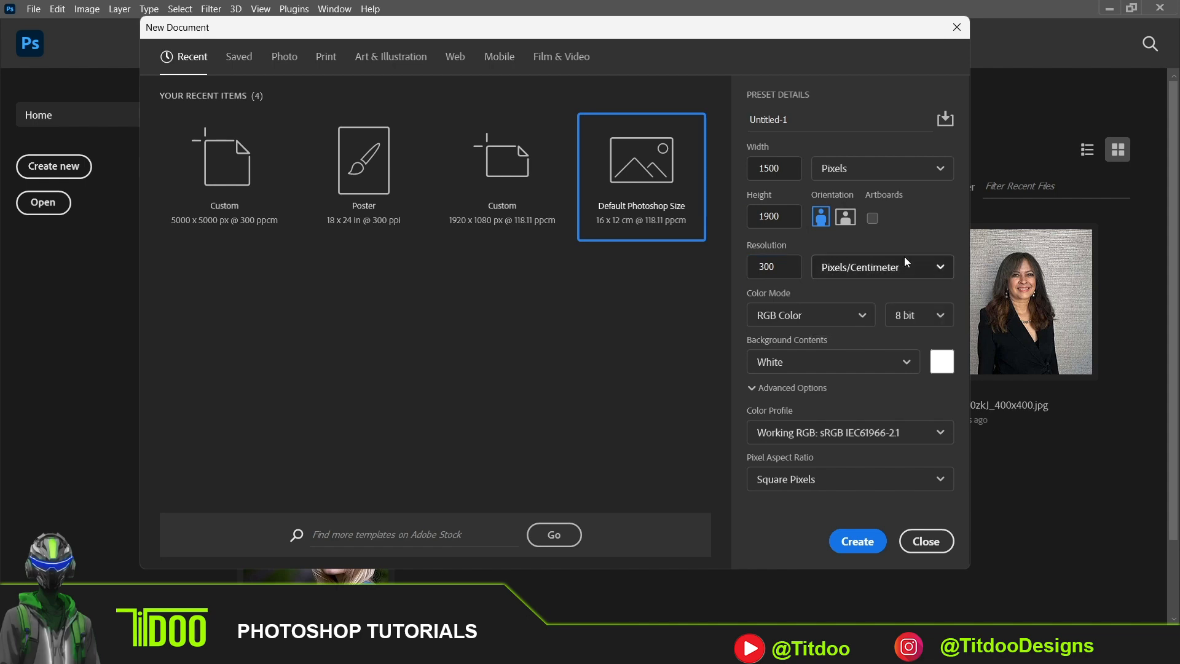
pyautogui.click(819, 325)
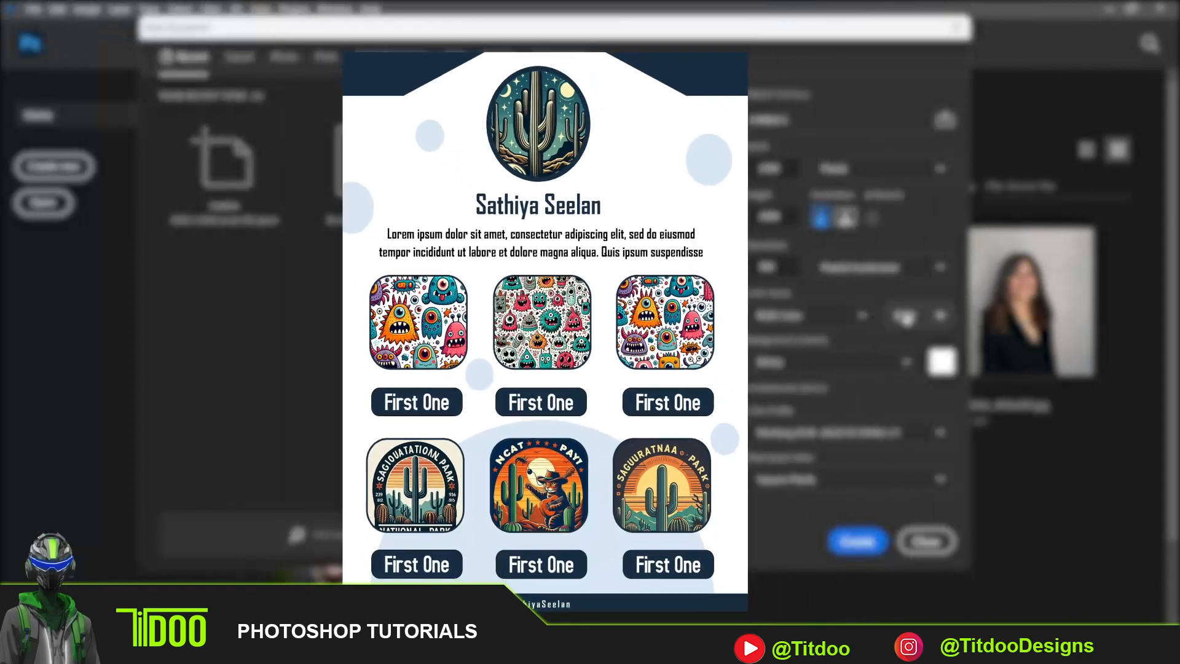
pyautogui.click(907, 316)
pyautogui.click(906, 316)
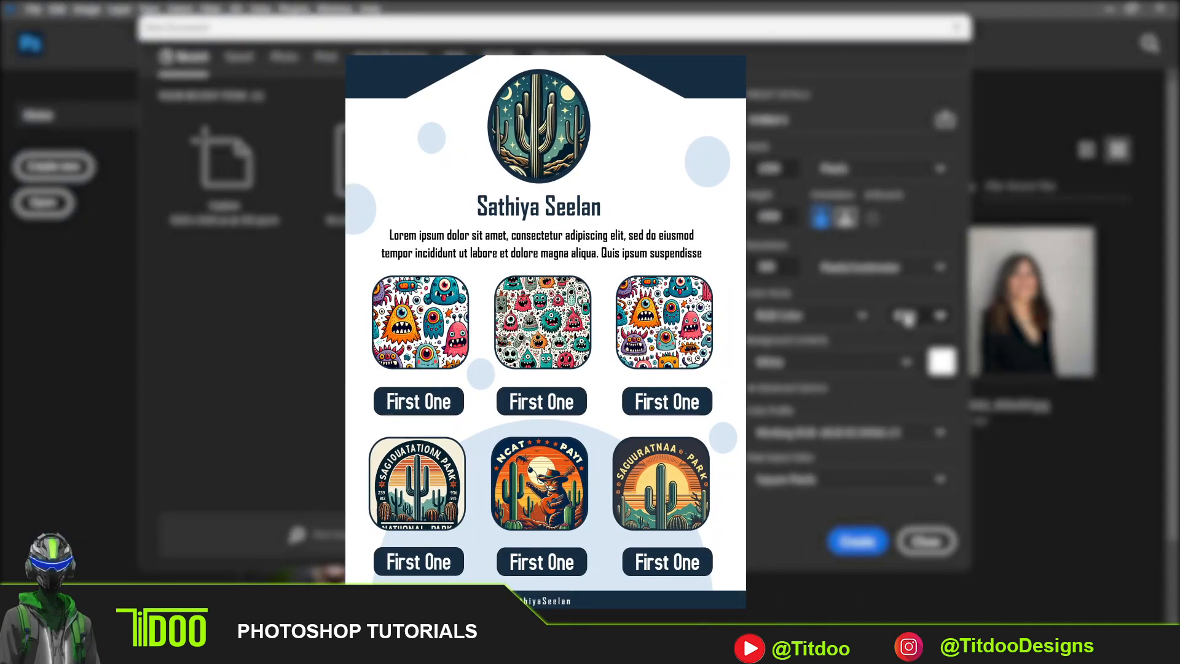
pyautogui.click(823, 362)
pyautogui.click(824, 363)
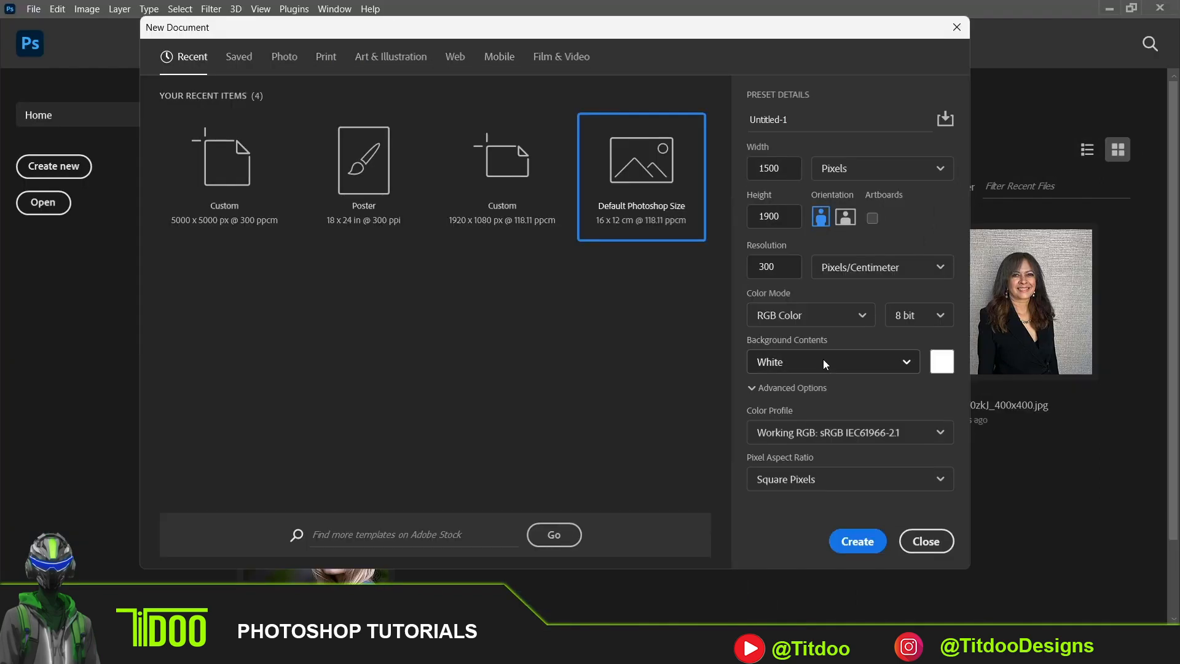
pyautogui.click(858, 541)
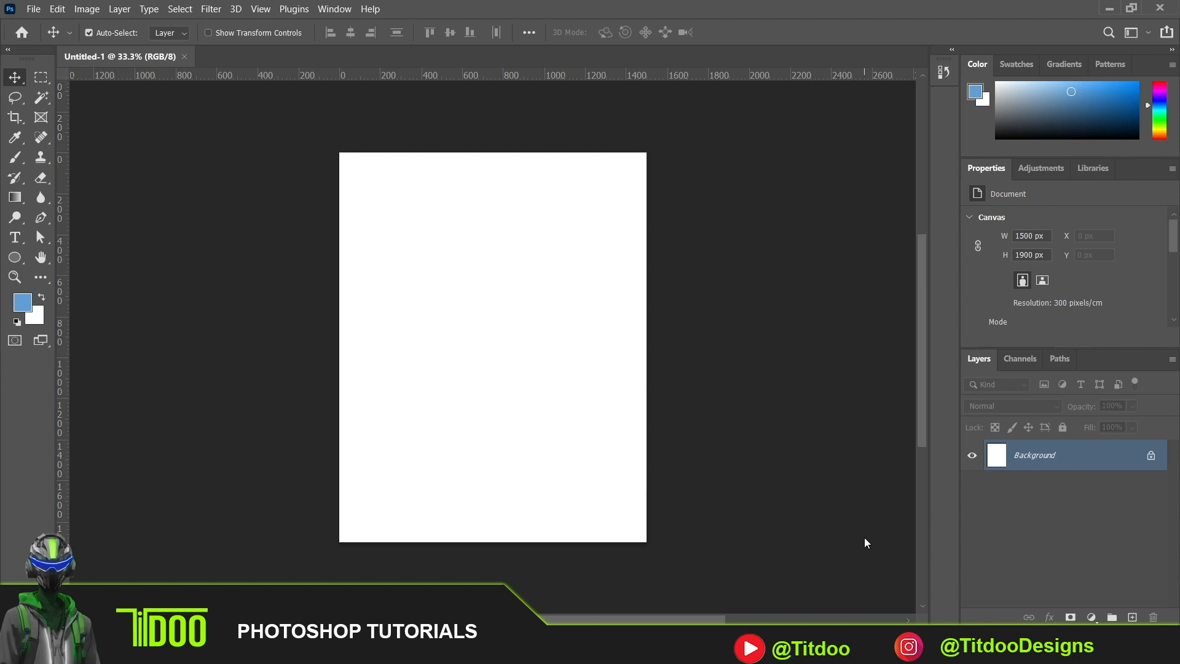
pyautogui.click(9, 50)
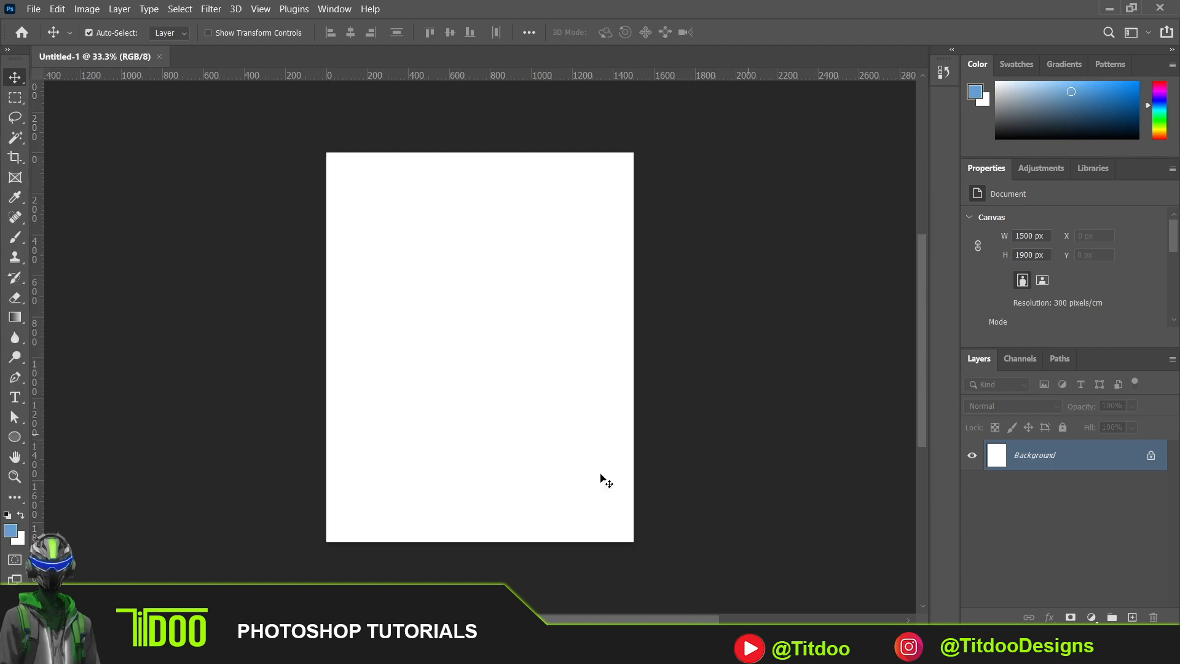
pyautogui.click(6, 50)
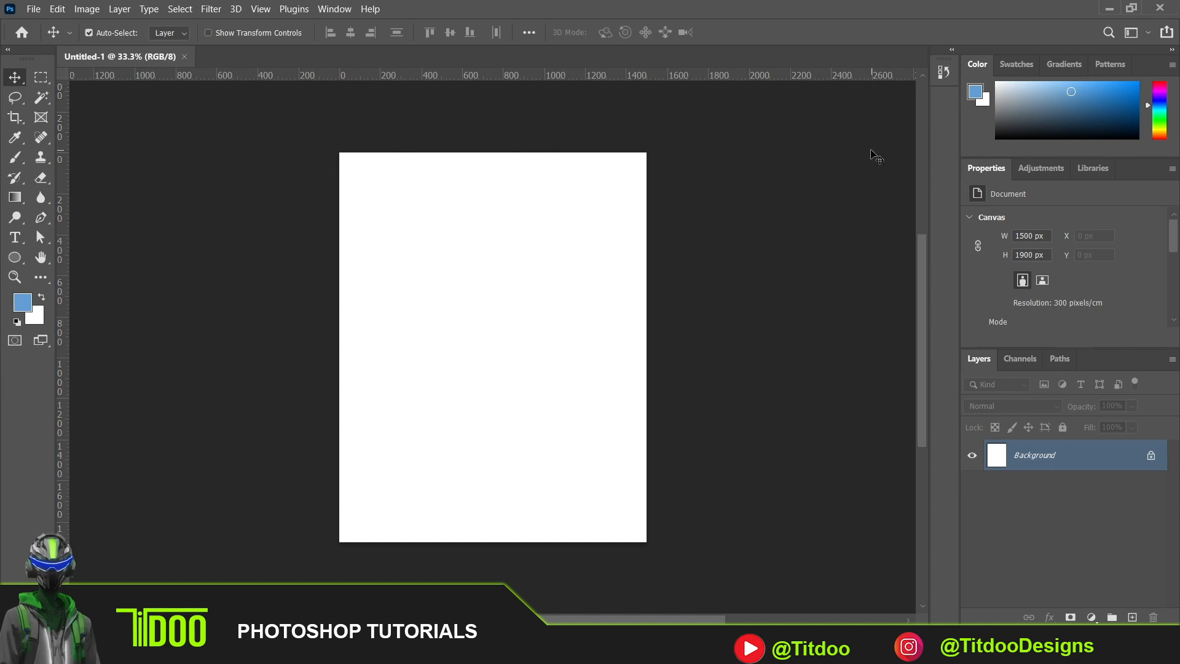
pyautogui.click(333, 11)
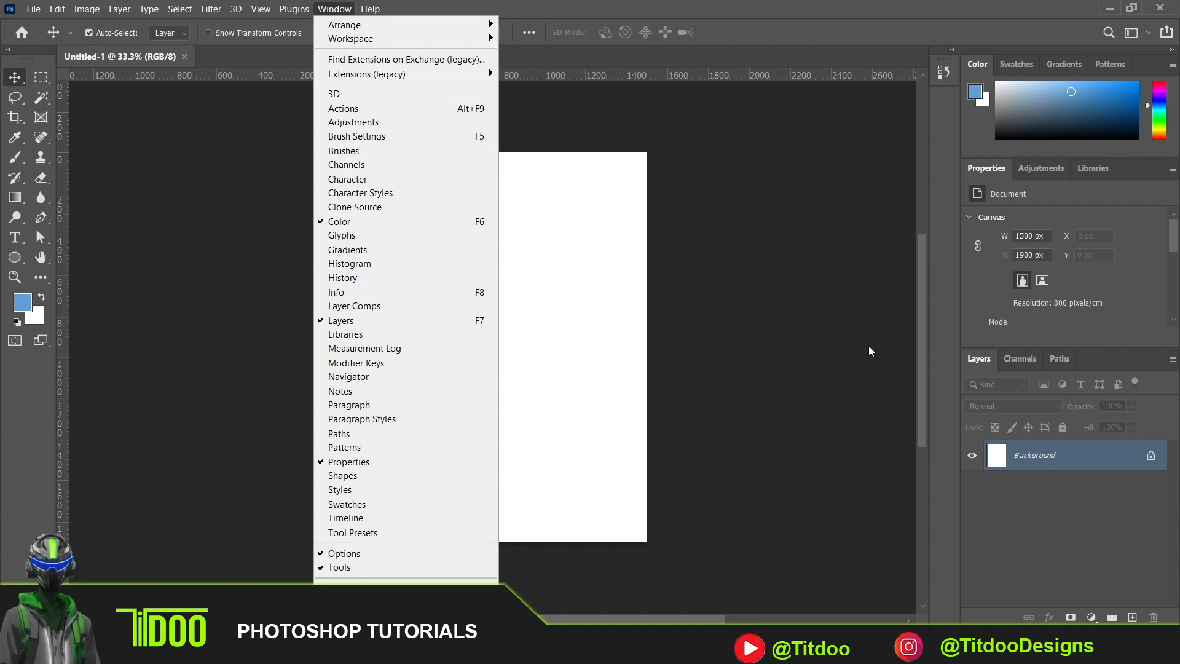
pyautogui.click(835, 316)
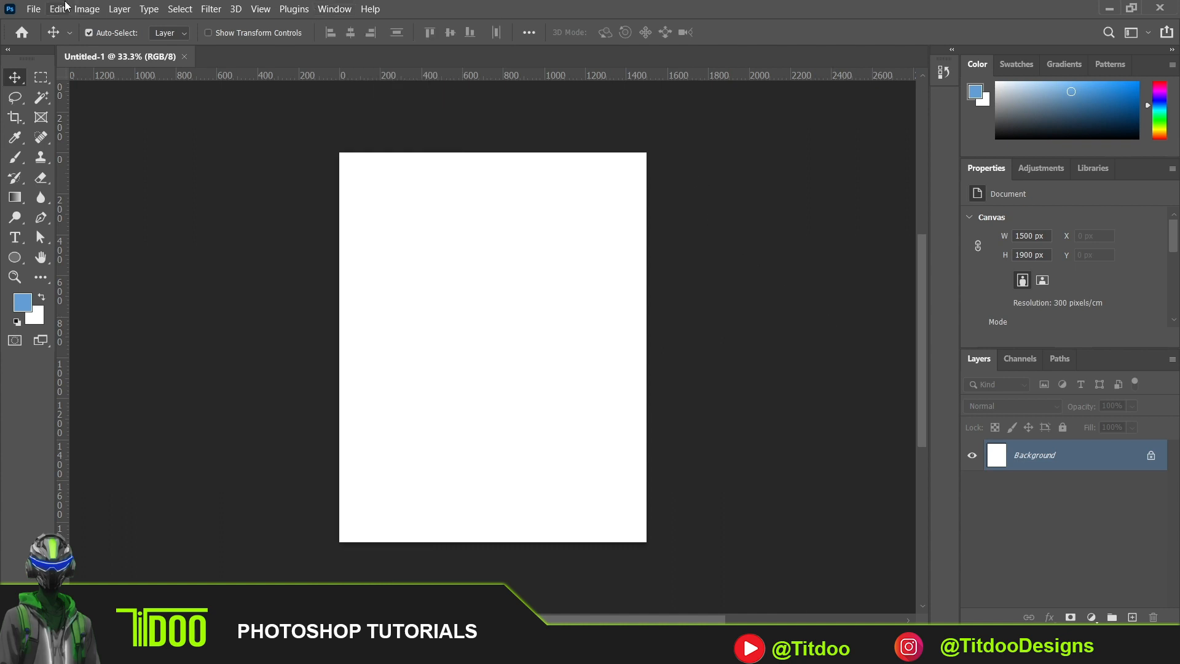
pyautogui.click(34, 8)
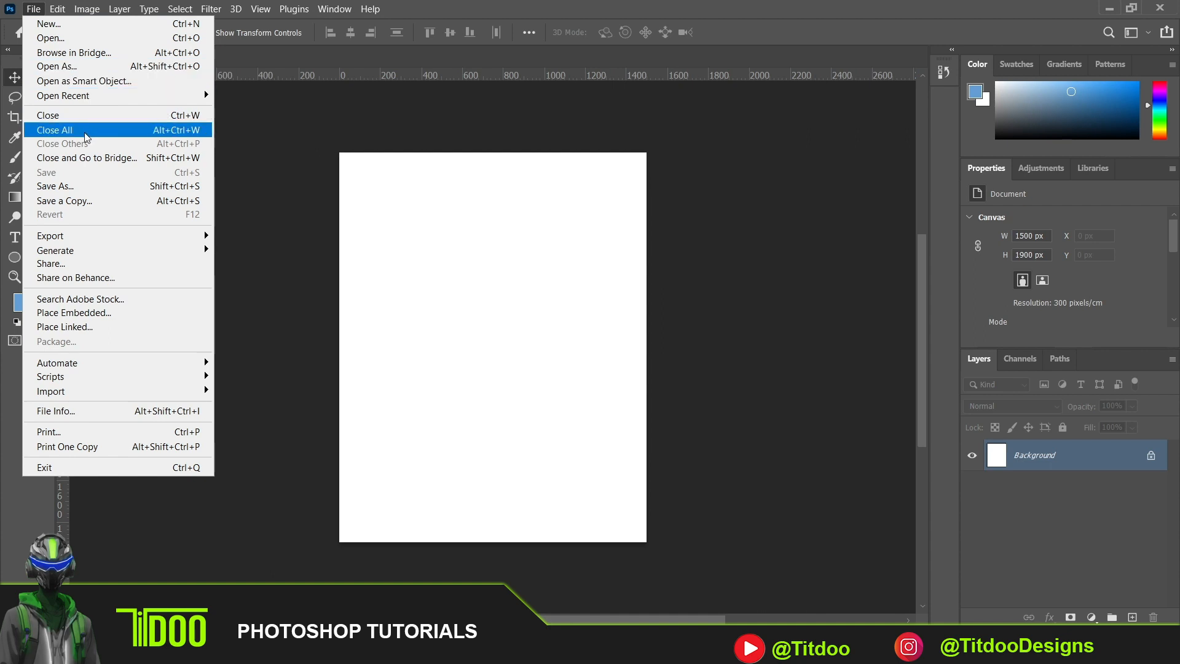
pyautogui.moveTo(81, 242)
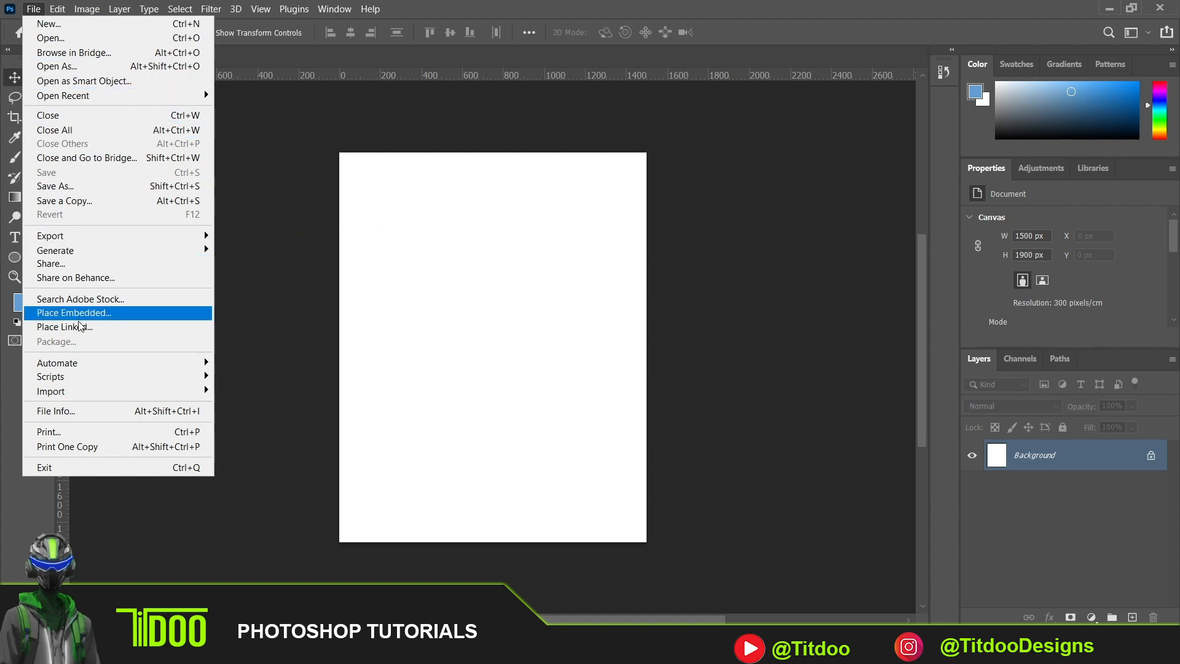
pyautogui.moveTo(80, 394)
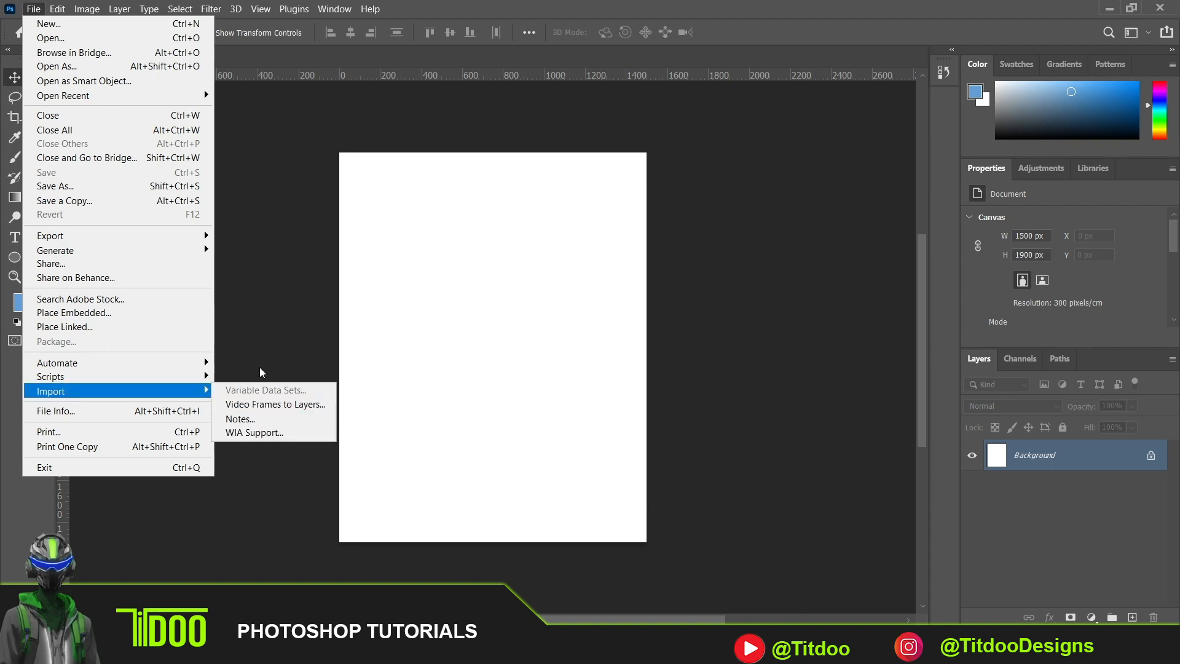
pyautogui.click(278, 171)
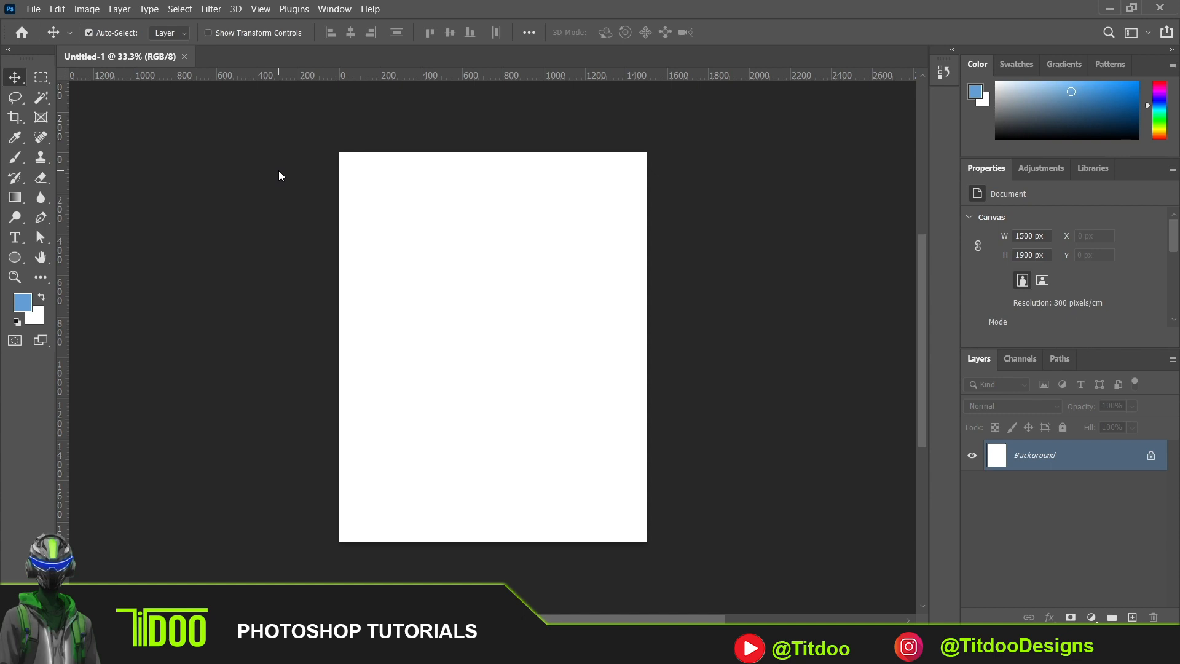
pyautogui.click(68, 9)
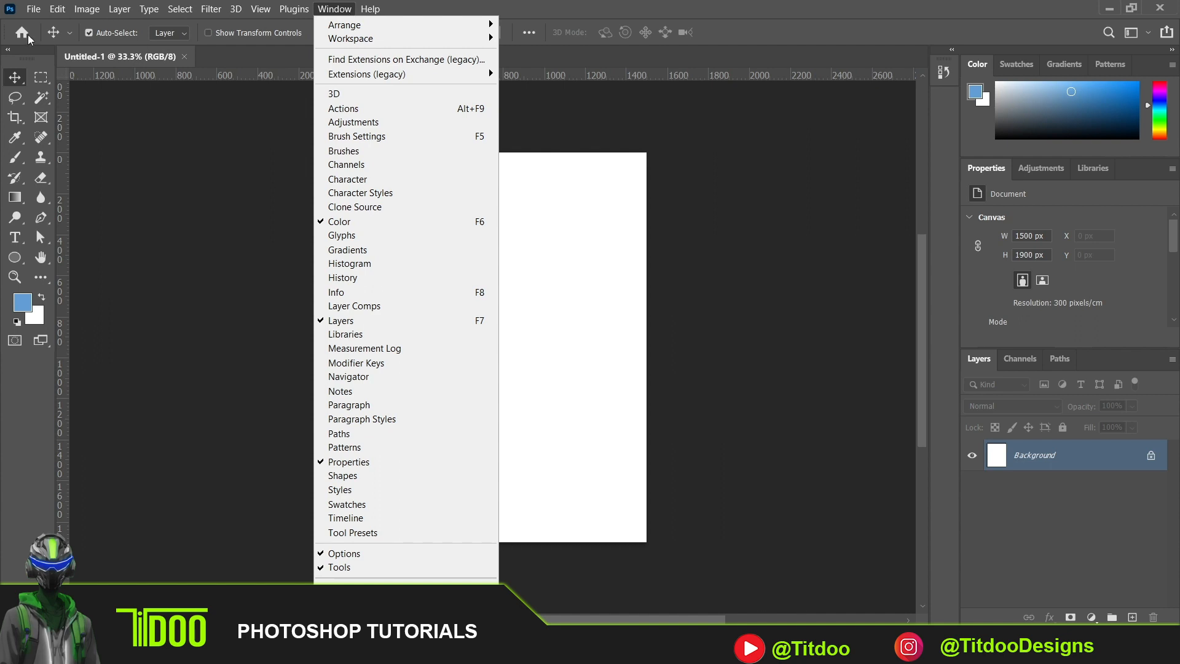
pyautogui.click(149, 147)
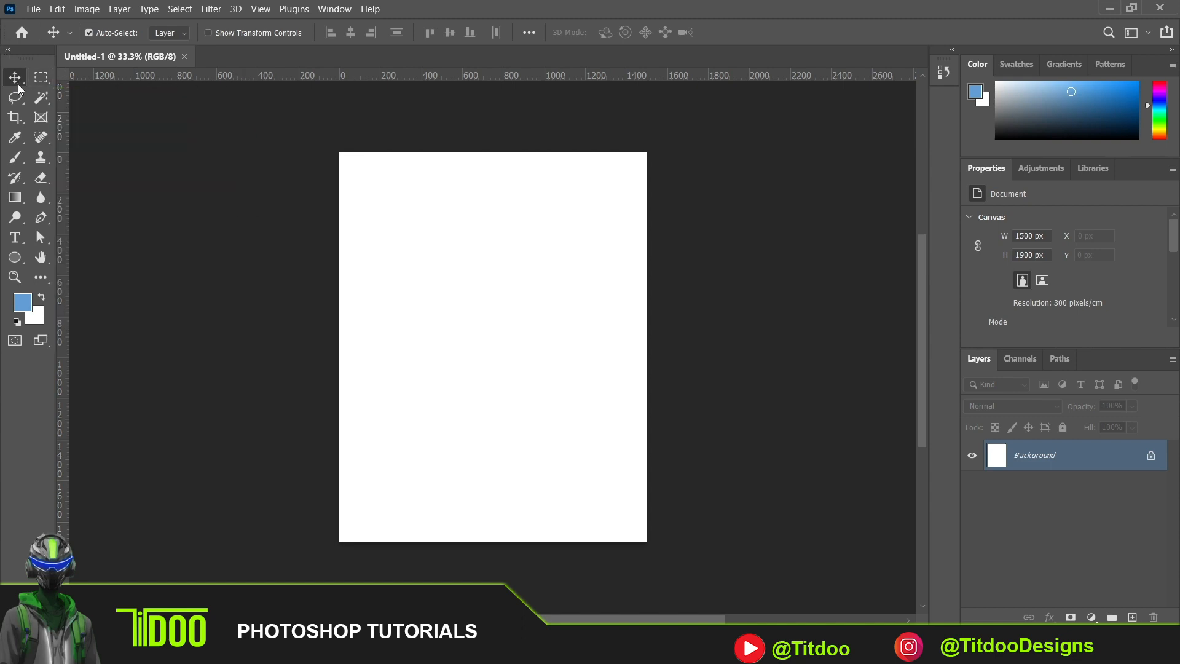
pyautogui.rightClick(16, 81)
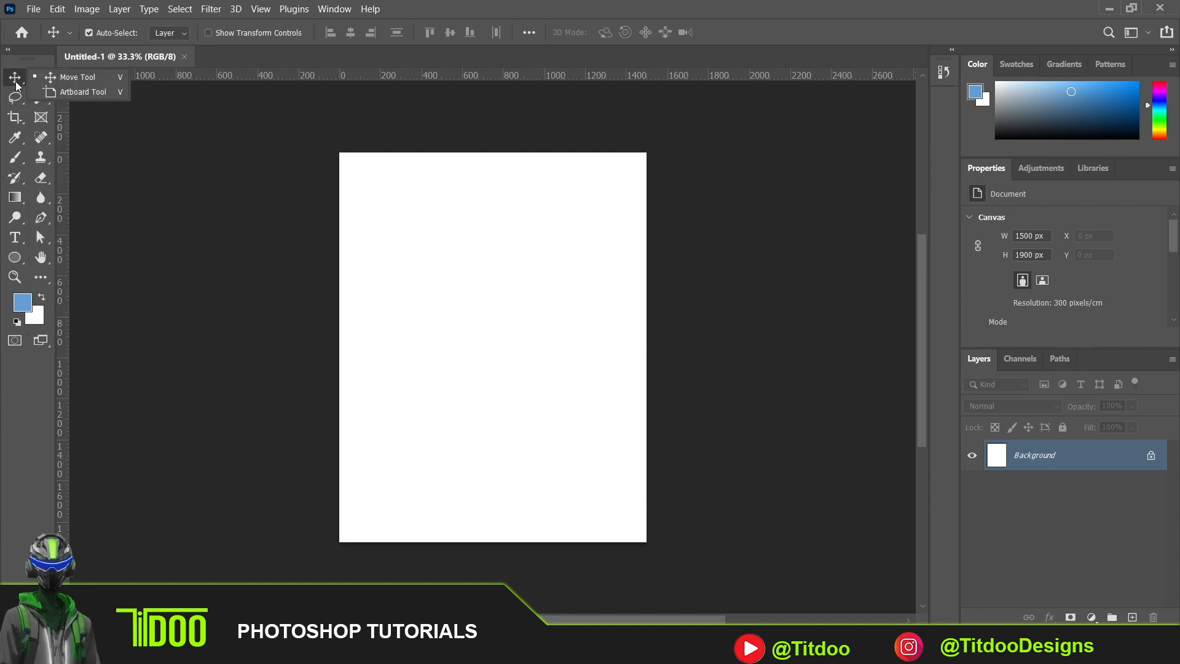
pyautogui.click(61, 77)
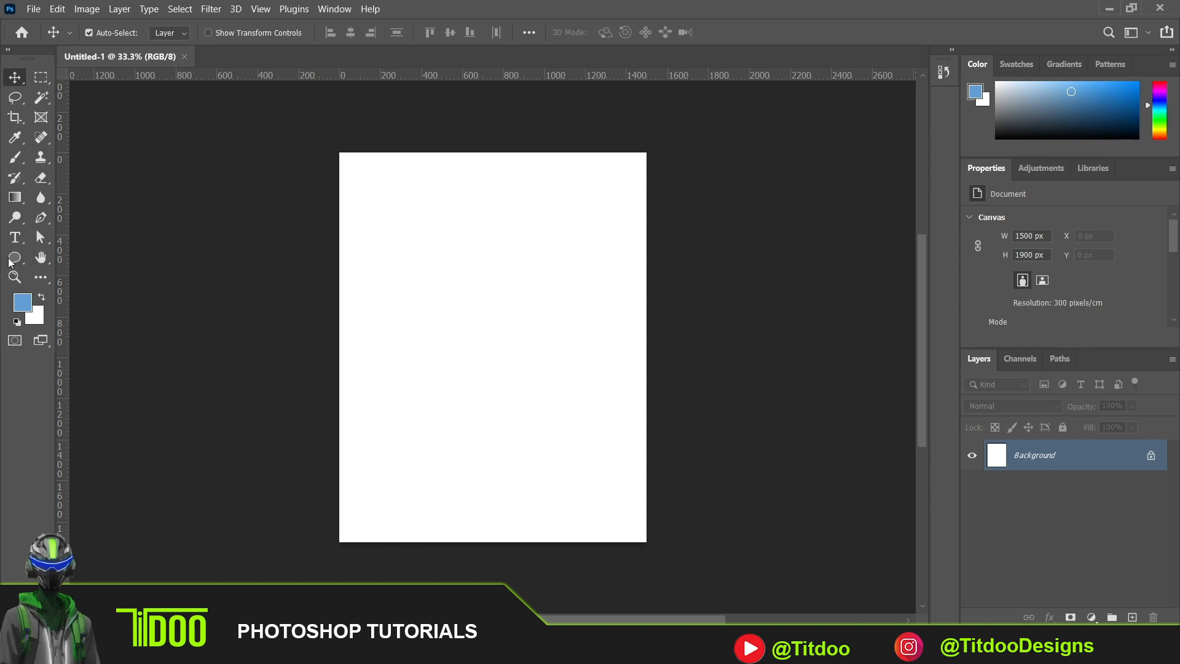
# - Draw a blue ellipse about 775 by 675 px near the canvas centre and move it up and to the right
pyautogui.press('u')
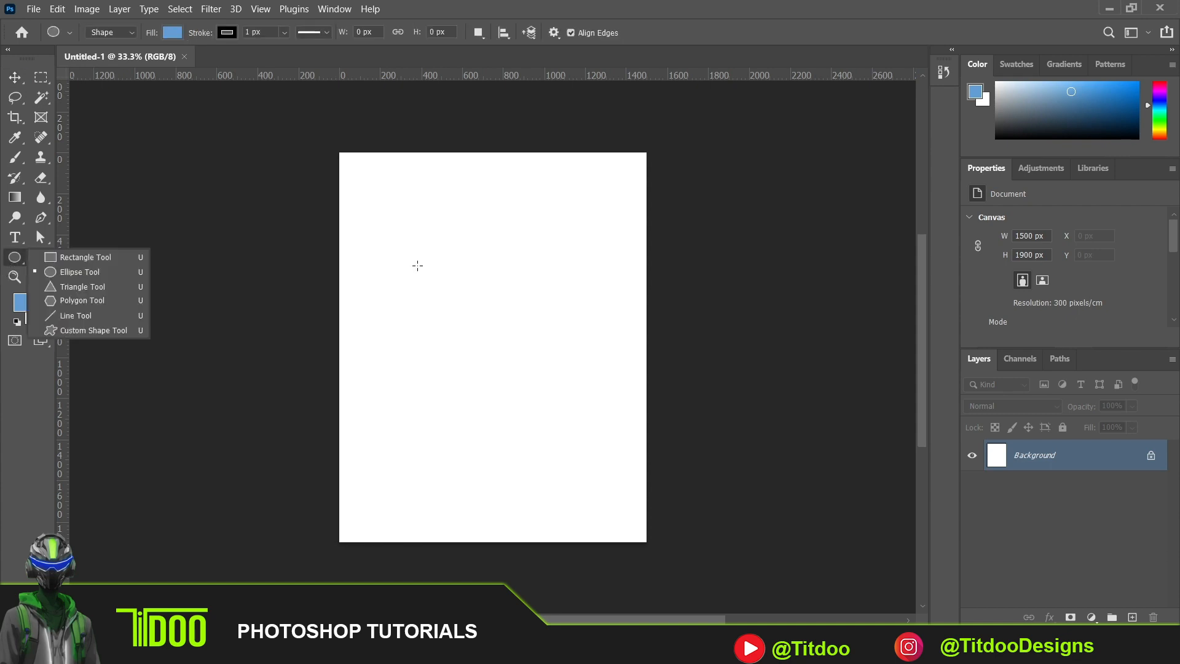
pyautogui.moveTo(389, 272); pyautogui.dragTo(547, 410)
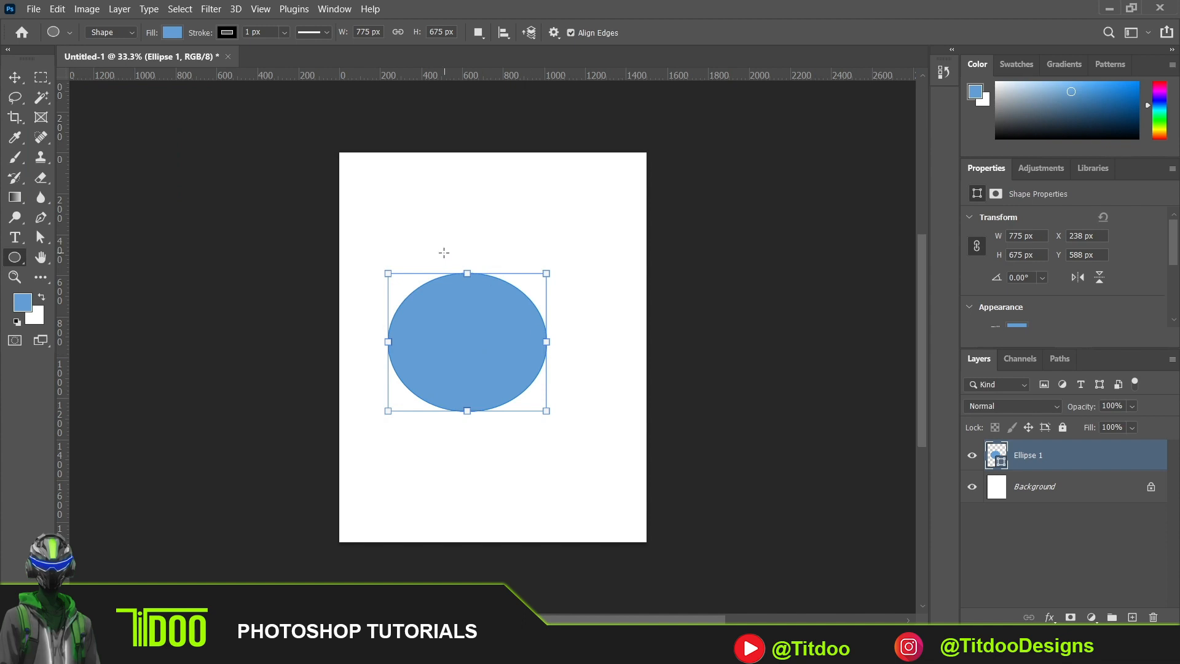
pyautogui.click(17, 76)
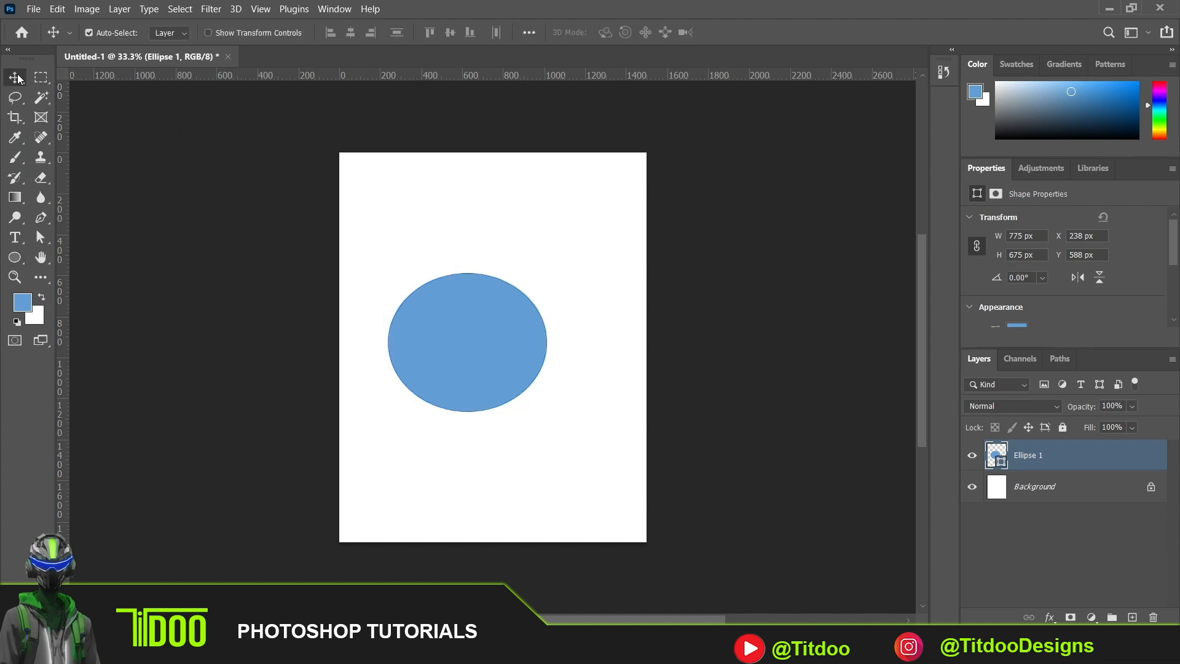
pyautogui.moveTo(474, 366); pyautogui.dragTo(499, 309)
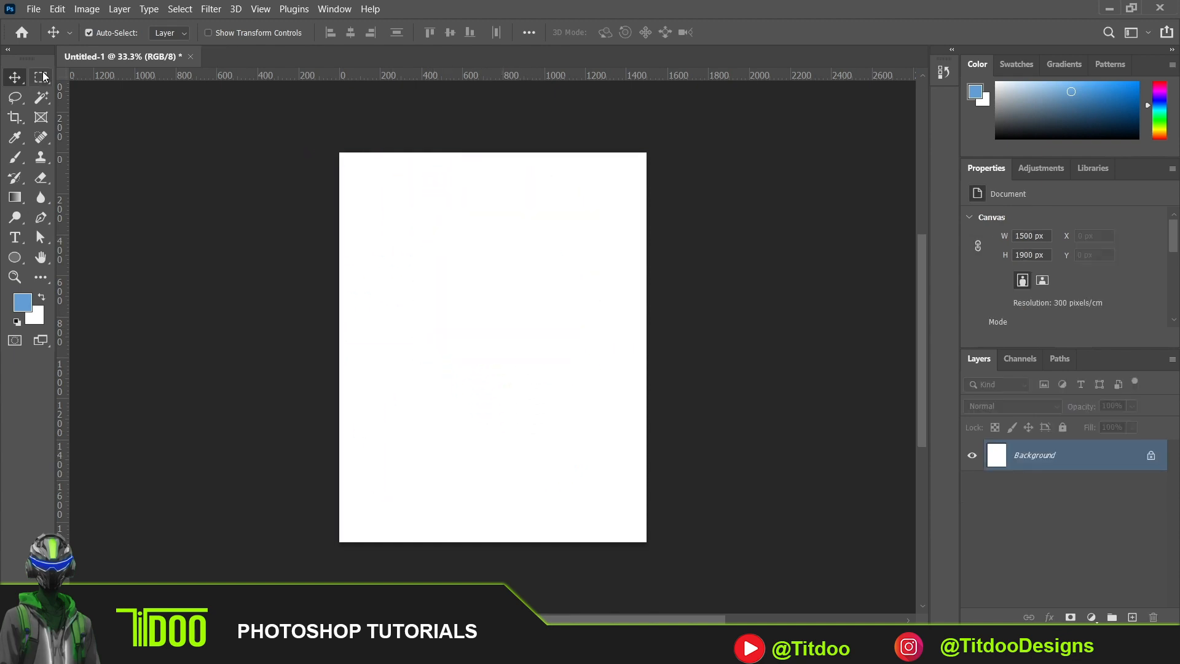
# - Draw successive new rectangular marquee selections on the blank canvas, each replacing the previous one, and shift the last one slightly
pyautogui.click(43, 76)
pyautogui.rightClick(43, 76)
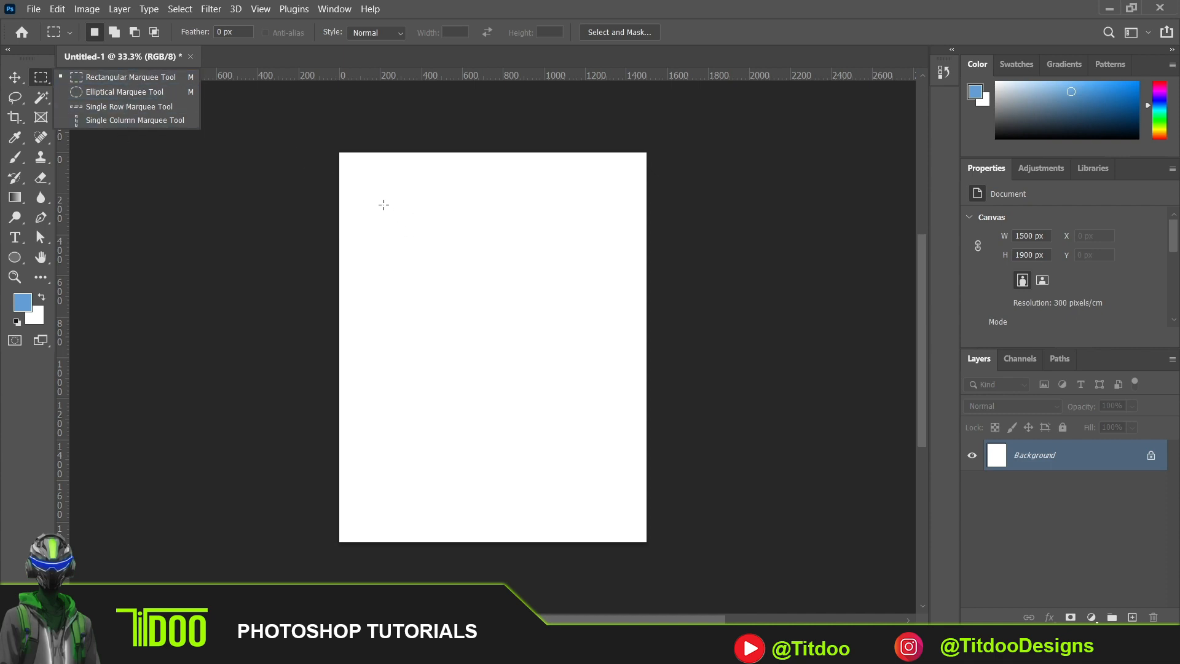
pyautogui.moveTo(369, 179); pyautogui.dragTo(612, 314)
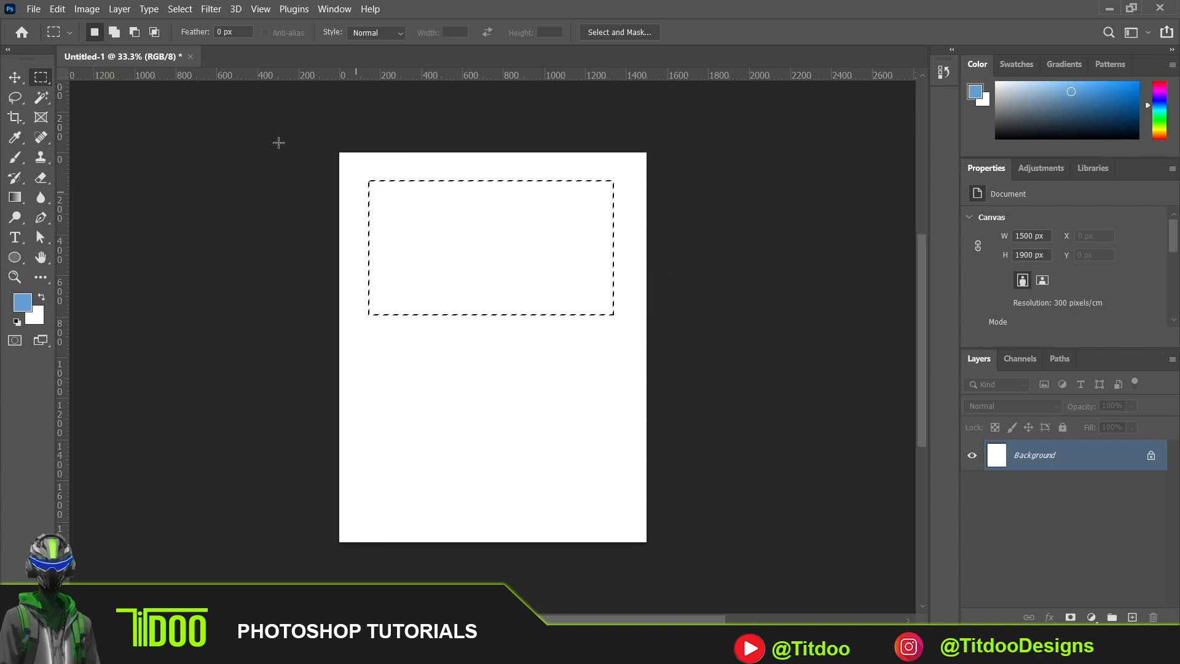
pyautogui.moveTo(398, 335); pyautogui.dragTo(622, 429)
pyautogui.moveTo(428, 236); pyautogui.dragTo(584, 308)
pyautogui.moveTo(490, 254)
pyautogui.mouseDown()
pyautogui.moveTo(576, 338)
pyautogui.moveTo(462, 284)
pyautogui.moveTo(514, 311)
pyautogui.moveTo(473, 264)
pyautogui.mouseUp()
# - Add several overlapping rectangular areas across the canvas to the current marquee selection
pyautogui.click(109, 38)
pyautogui.moveTo(422, 203); pyautogui.dragTo(576, 233)
pyautogui.moveTo(411, 378); pyautogui.dragTo(554, 399)
pyautogui.moveTo(372, 332); pyautogui.dragTo(399, 483)
pyautogui.moveTo(607, 351); pyautogui.dragTo(612, 488)
pyautogui.moveTo(380, 213); pyautogui.dragTo(532, 274)
pyautogui.moveTo(343, 254); pyautogui.dragTo(558, 441)
pyautogui.moveTo(482, 213); pyautogui.dragTo(598, 339)
pyautogui.moveTo(413, 203); pyautogui.dragTo(547, 458)
# - Subtract narrow vertical strips at three places from the combined rectangular selection
pyautogui.click(134, 33)
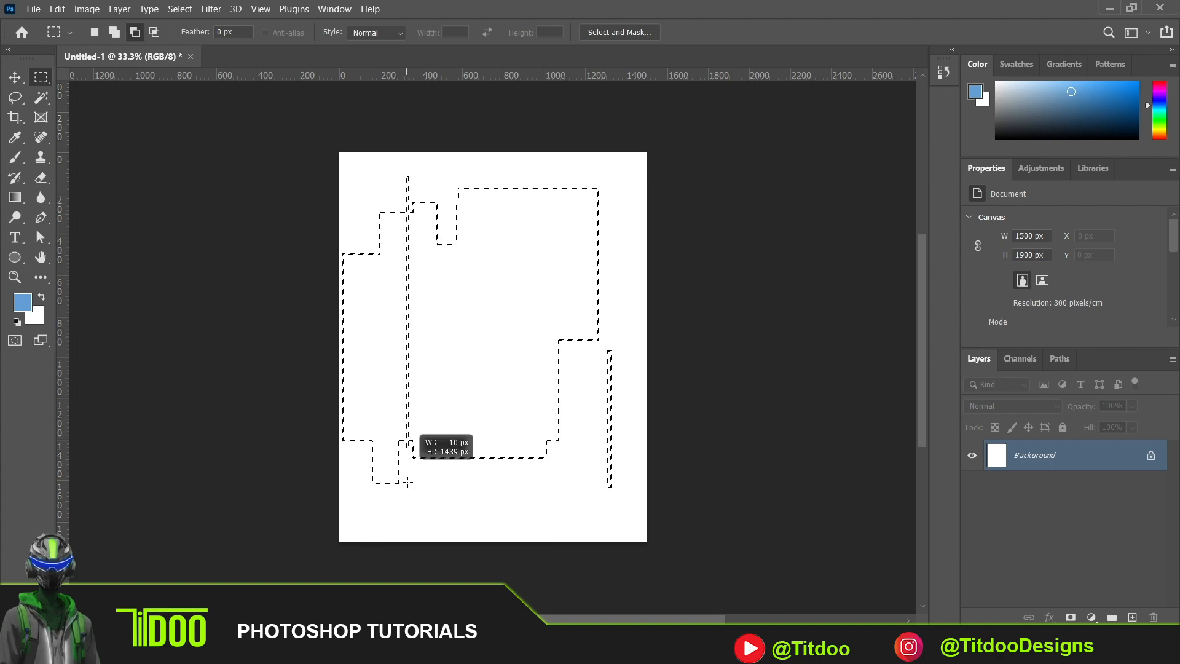
pyautogui.moveTo(409, 484); pyautogui.dragTo(408, 541)
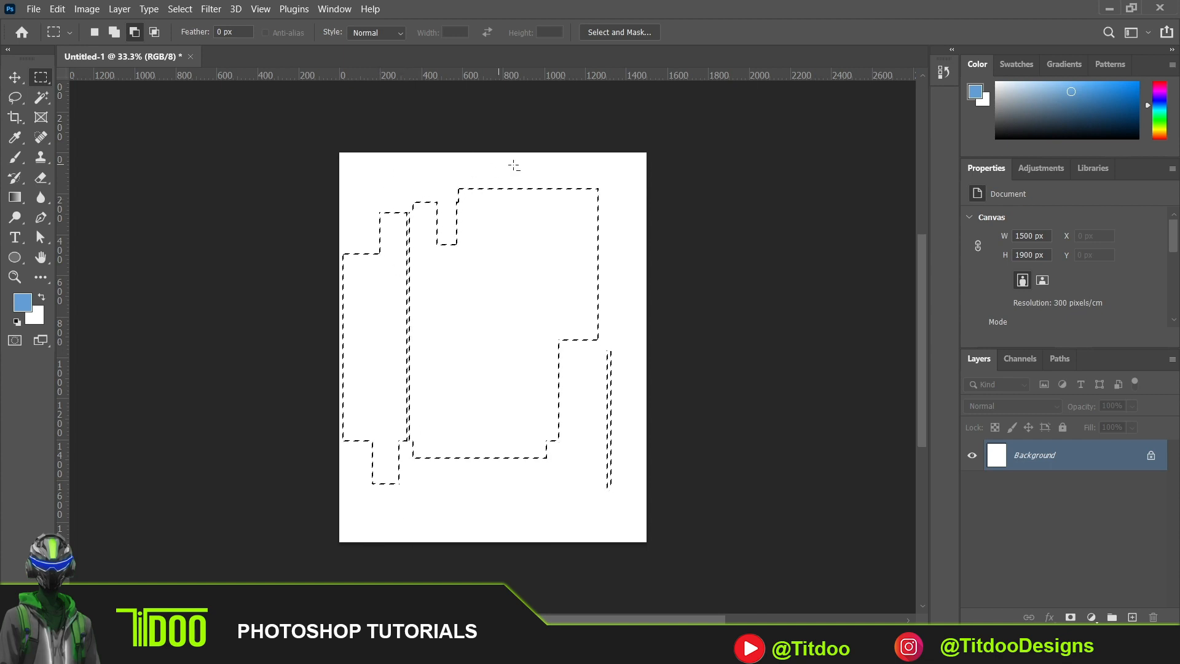
pyautogui.moveTo(517, 165); pyautogui.dragTo(526, 474)
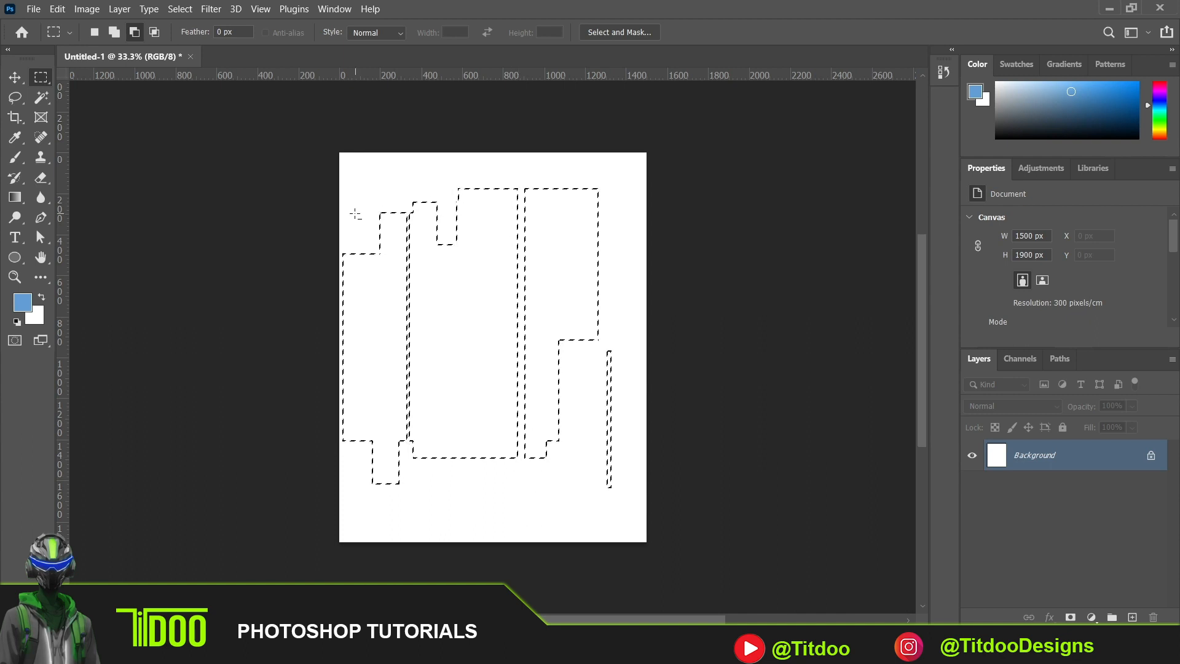
pyautogui.moveTo(355, 214); pyautogui.dragTo(385, 529)
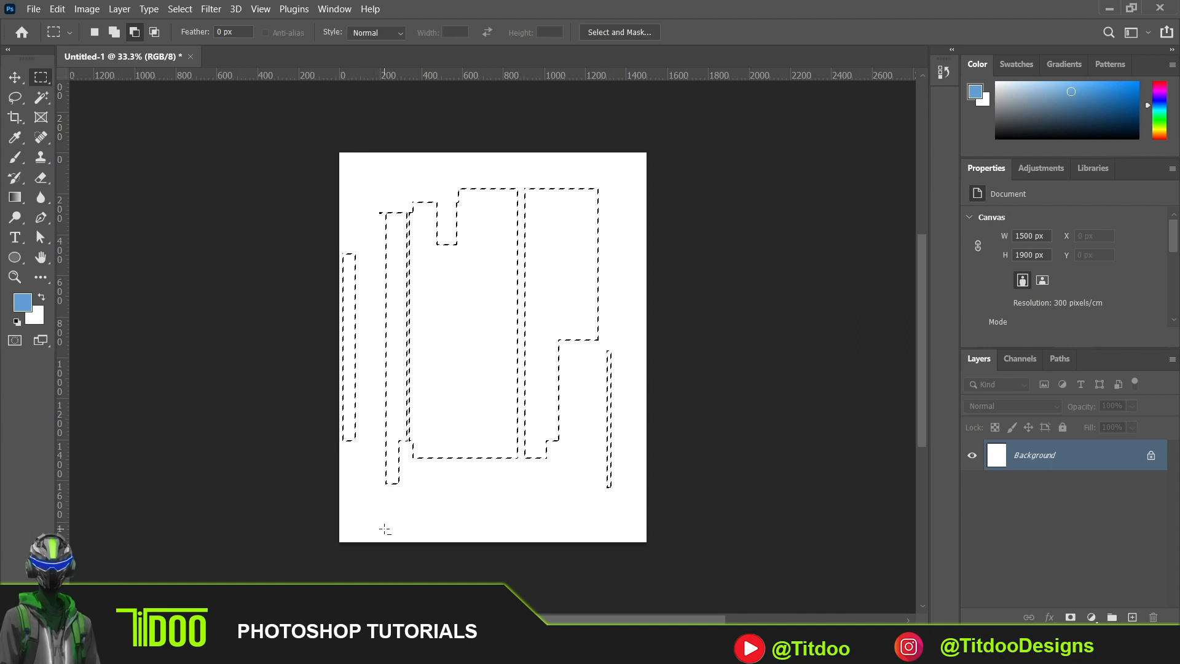
# - Intersect the selection with a thin horizontal band across the canvas and with a small rectangle near the band's right end
pyautogui.click(155, 33)
pyautogui.moveTo(342, 287); pyautogui.dragTo(604, 300)
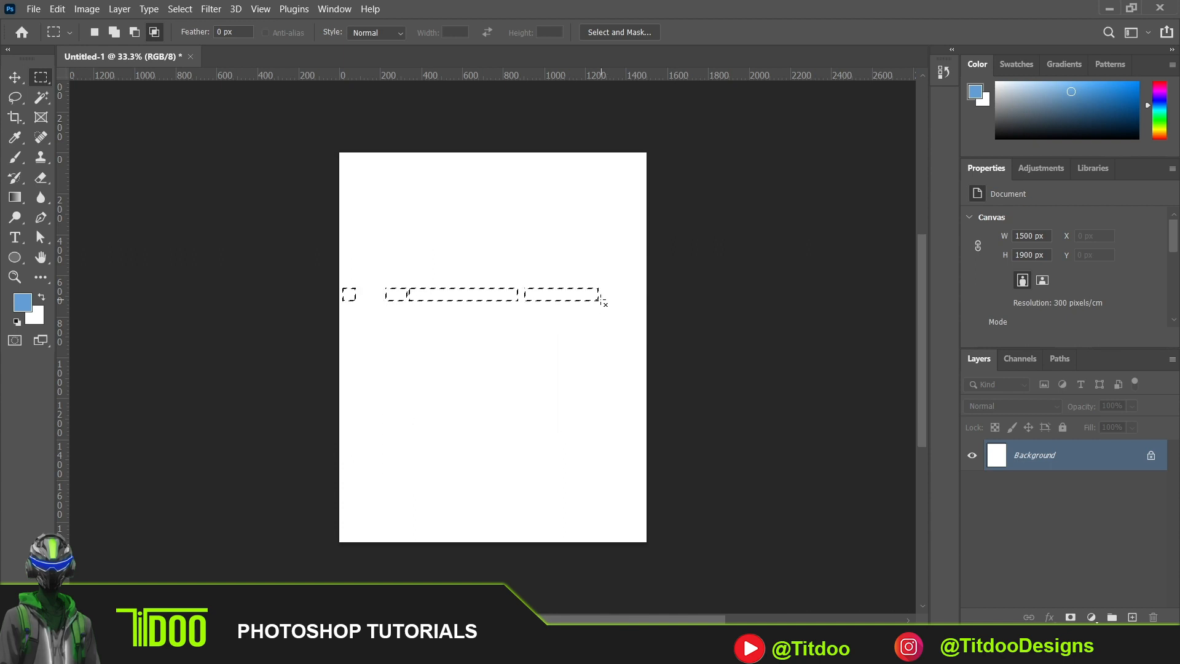
pyautogui.moveTo(556, 270); pyautogui.dragTo(581, 308)
# - Draw two successive elliptical marquee selections in the upper half of the canvas, the second, smaller one replacing the first
pyautogui.rightClick(40, 77)
pyautogui.click(101, 89)
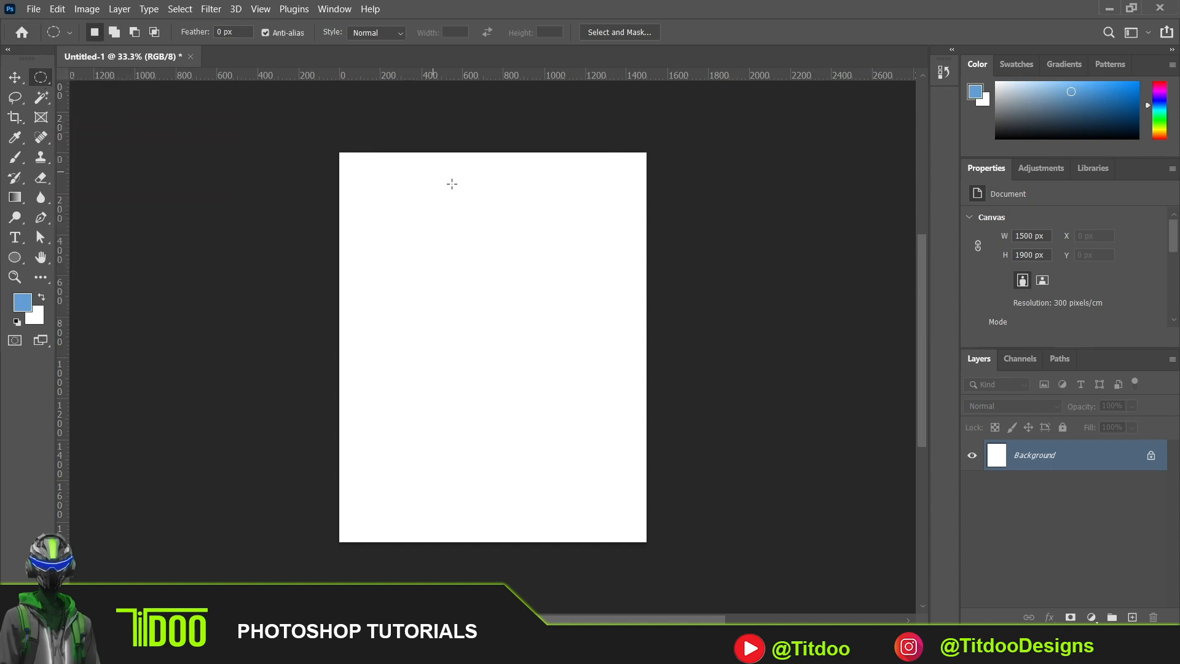
pyautogui.moveTo(400, 202); pyautogui.dragTo(591, 383)
pyautogui.moveTo(389, 200); pyautogui.dragTo(505, 342)
# - Add a wide flat ellipse across the middle of the selection and two rounder ones at its upper edge
pyautogui.click(118, 31)
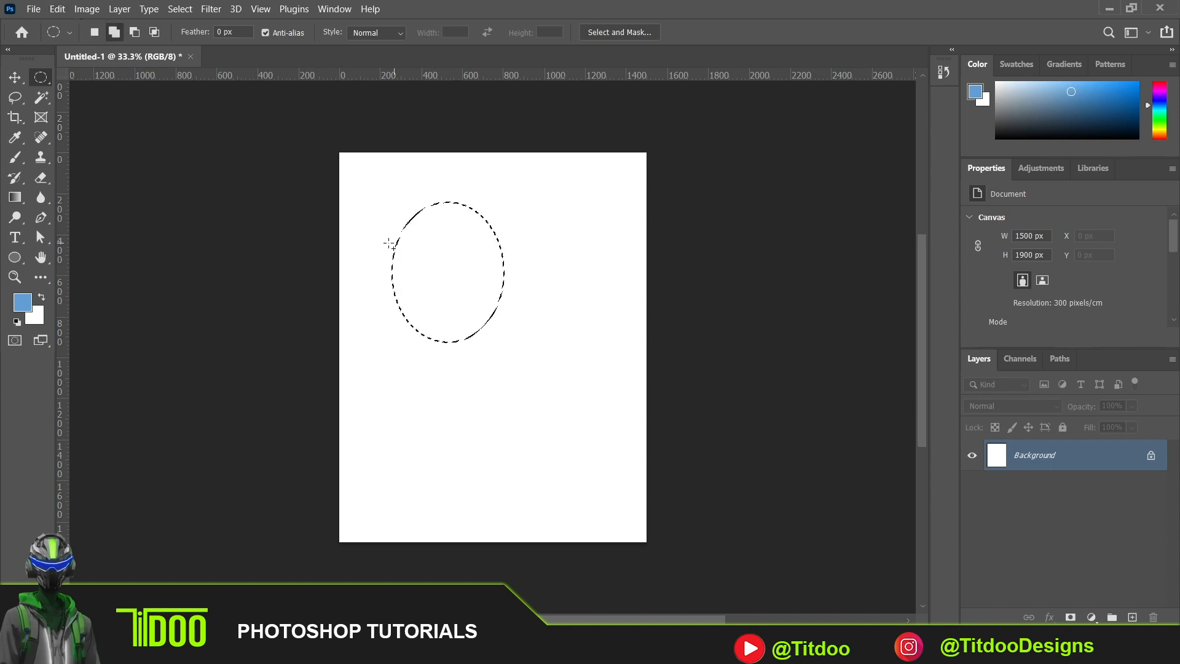
pyautogui.moveTo(371, 244); pyautogui.dragTo(536, 298)
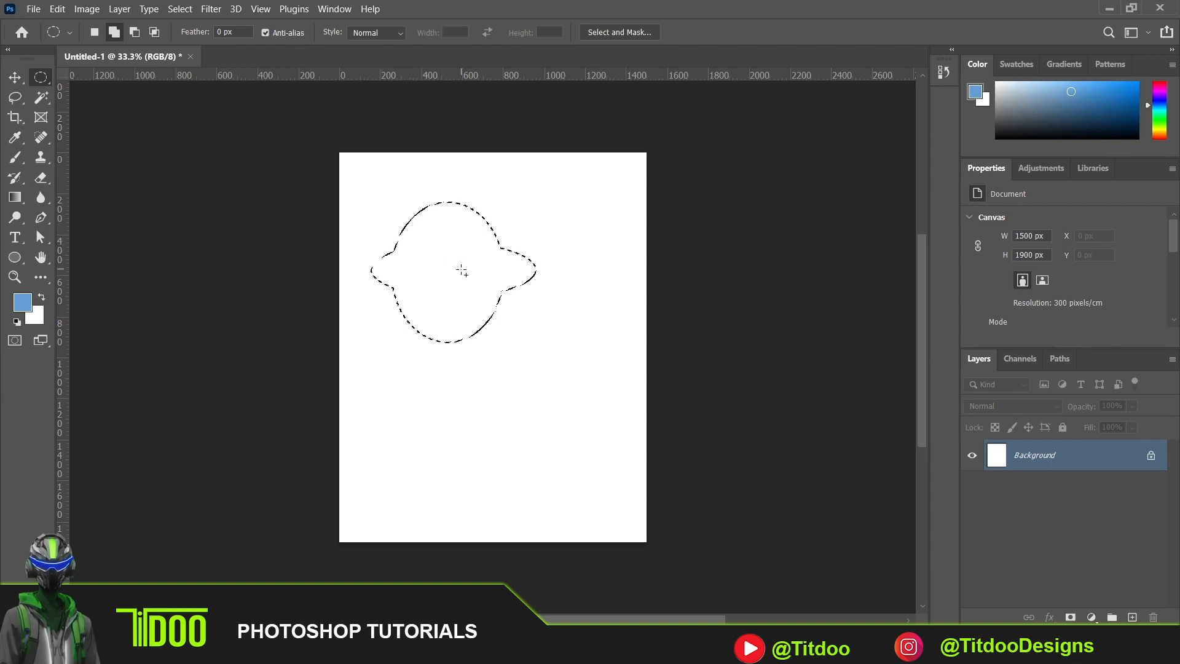
pyautogui.moveTo(430, 176); pyautogui.dragTo(504, 251)
pyautogui.moveTo(381, 188); pyautogui.dragTo(438, 245)
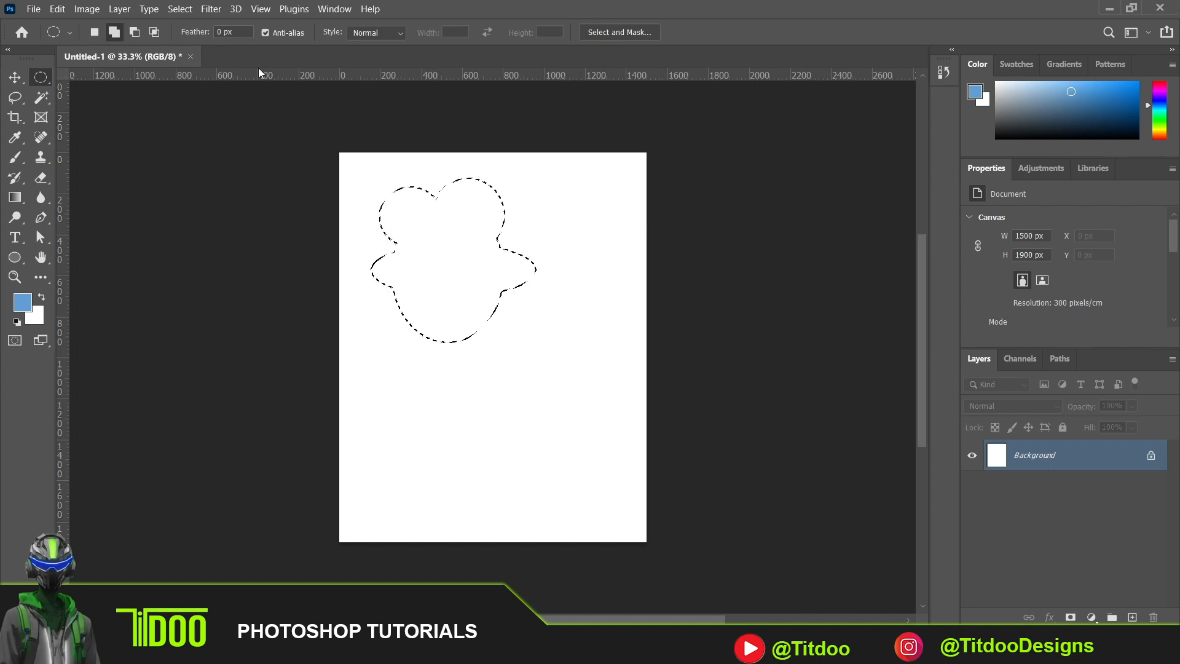
# - Subtract large overlapping elliptical areas from the combined selection and clear what is left of it
pyautogui.click(134, 33)
pyautogui.moveTo(354, 179); pyautogui.dragTo(503, 349)
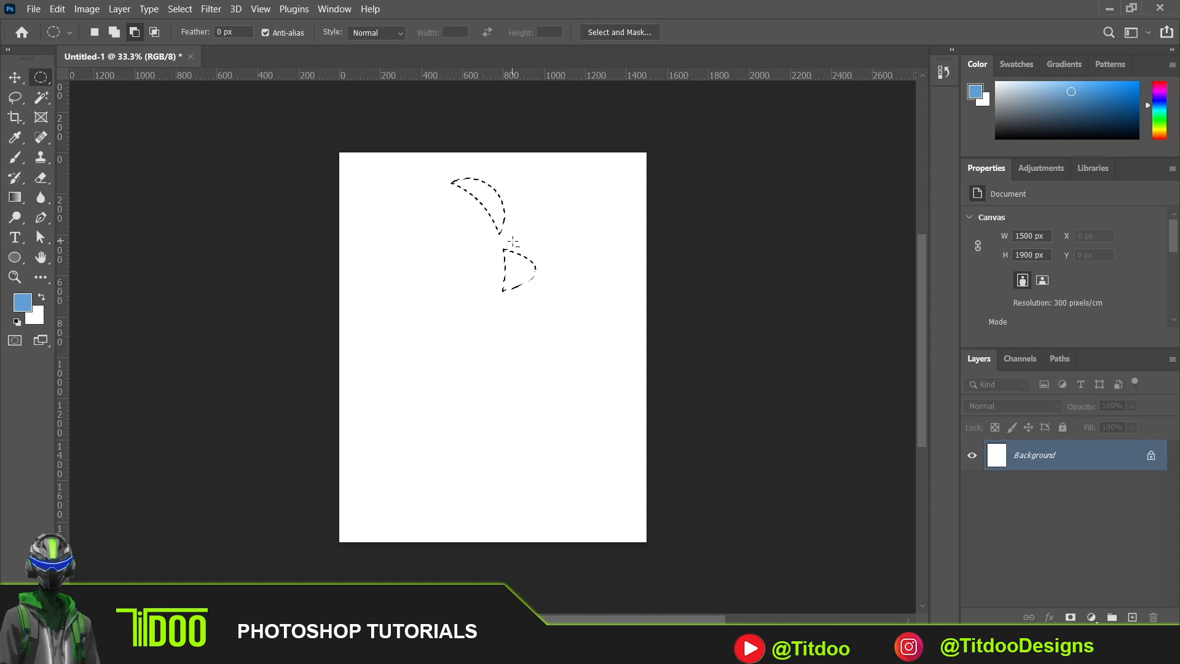
pyautogui.moveTo(524, 166); pyautogui.dragTo(432, 312)
pyautogui.click(525, 269)
# - Select a single pixel row across the canvas with the Single Row Marquee tool, and deselect it
pyautogui.click(36, 76)
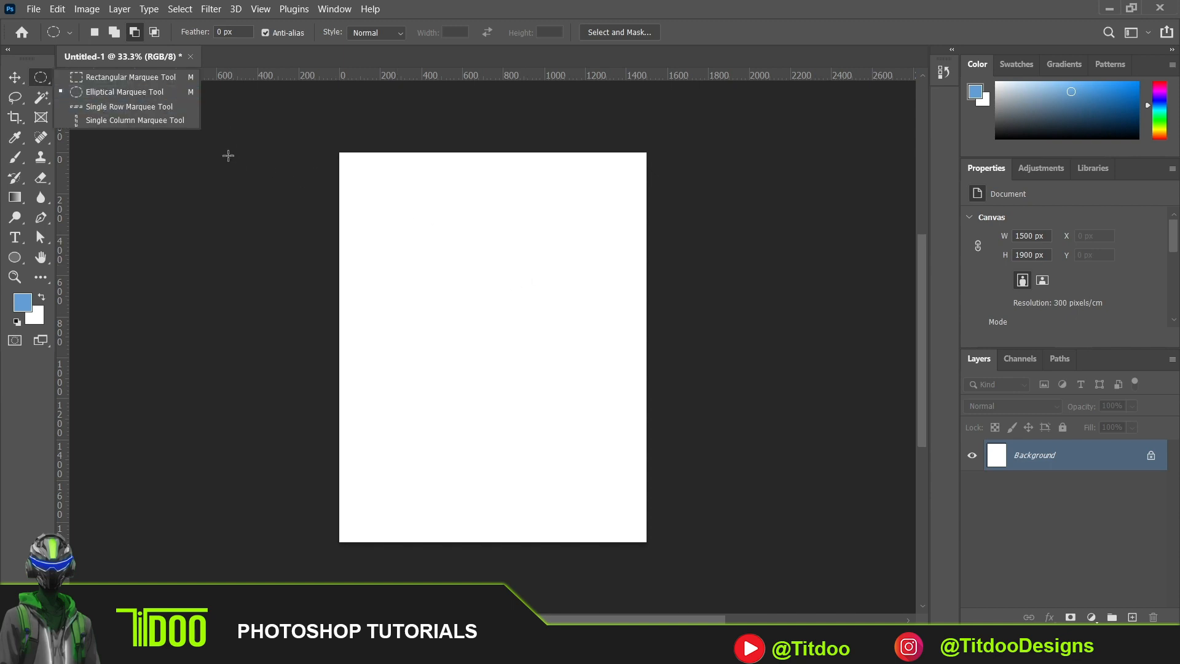
pyautogui.click(146, 105)
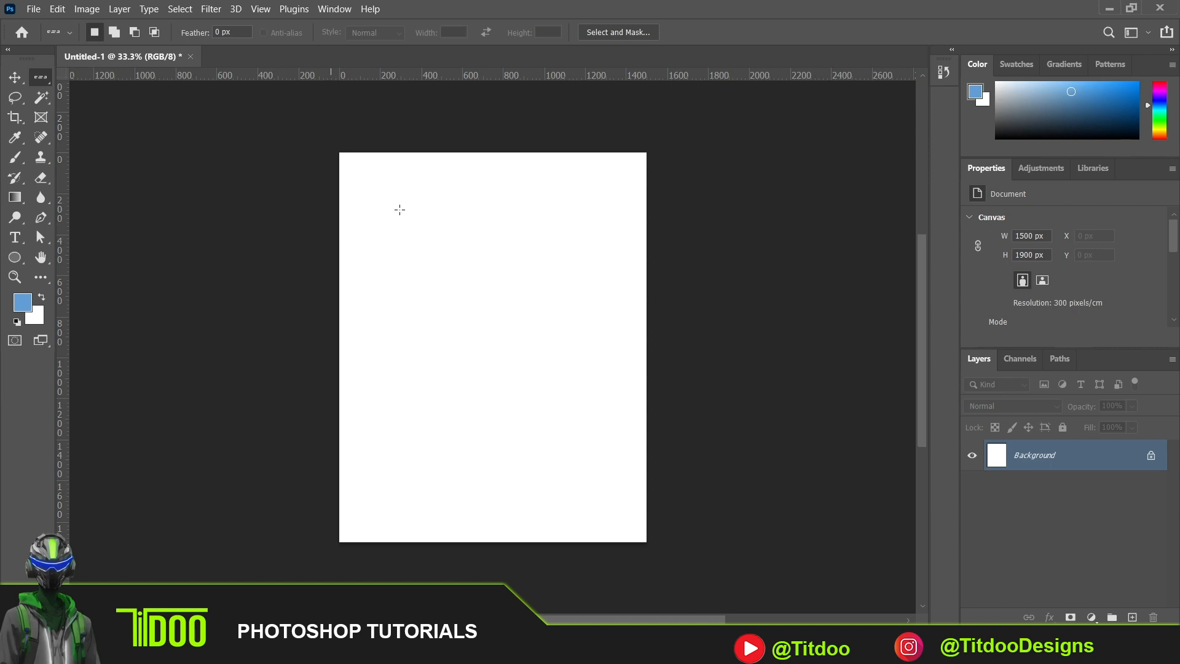
pyautogui.click(514, 283)
pyautogui.hotkey('ctrl', 'd')
# - Select a single pixel column toward the canvas's right side with the Single Column Marquee tool, and deselect it
pyautogui.rightClick(43, 76)
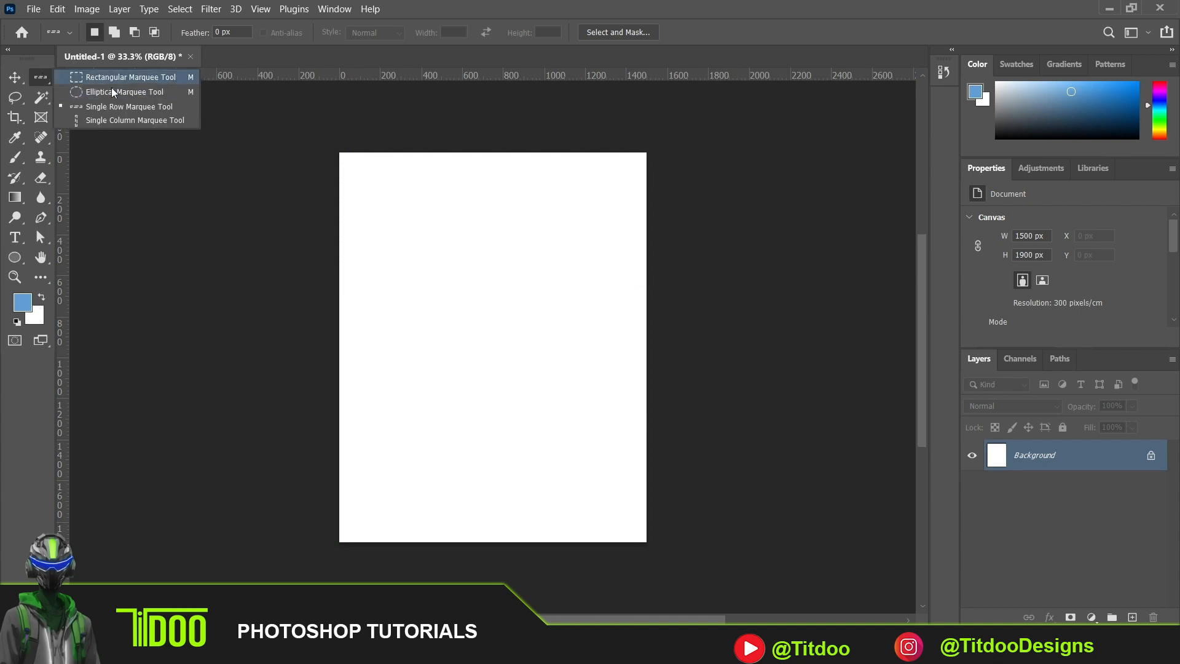
pyautogui.click(112, 120)
pyautogui.click(545, 302)
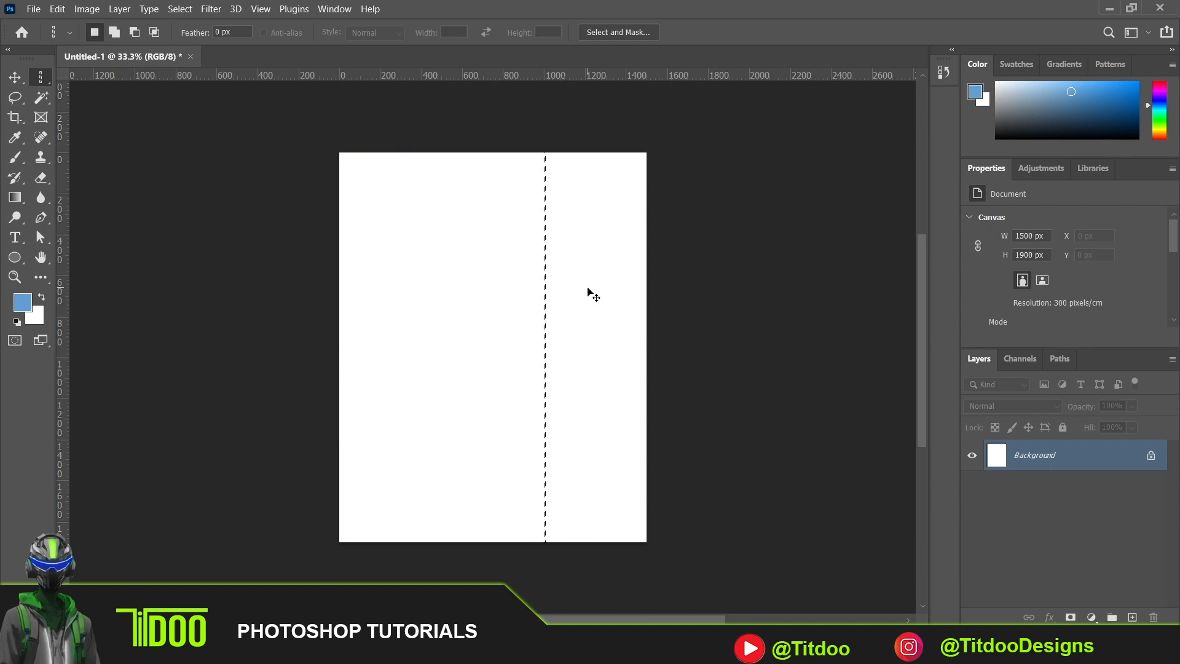
pyautogui.hotkey('ctrl', 'd')
pyautogui.rightClick(39, 83)
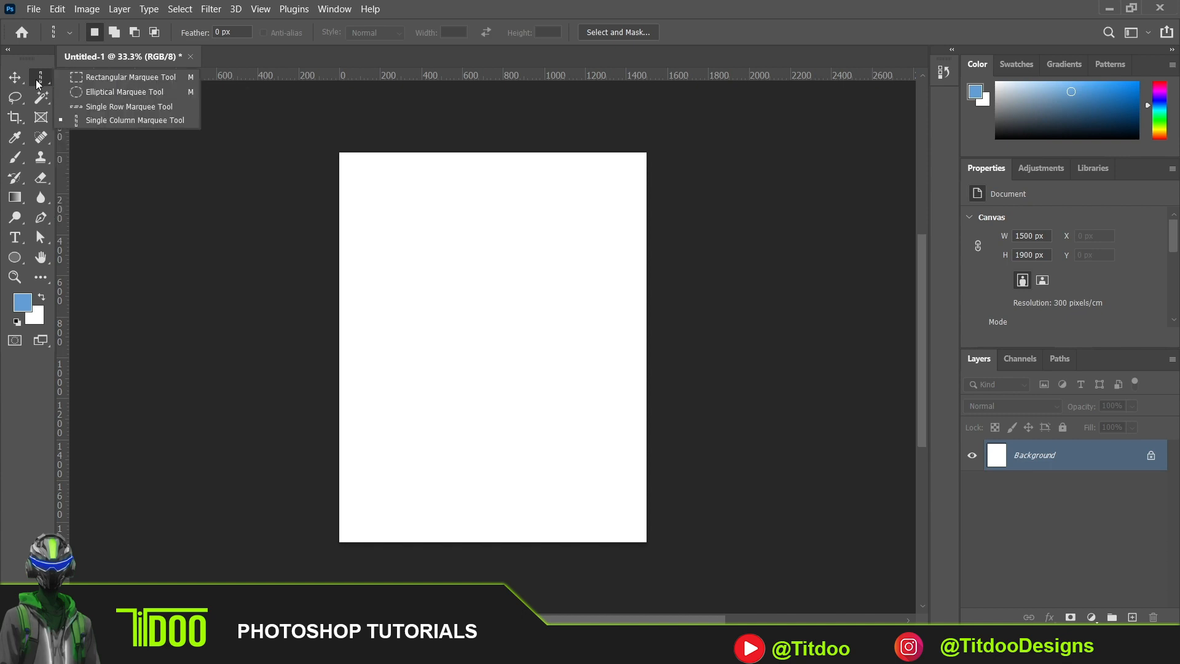
# - Draw a rectangle shape about 1331 by 698 px in the canvas's upper half and round its corners to about 168 px
pyautogui.click(16, 259)
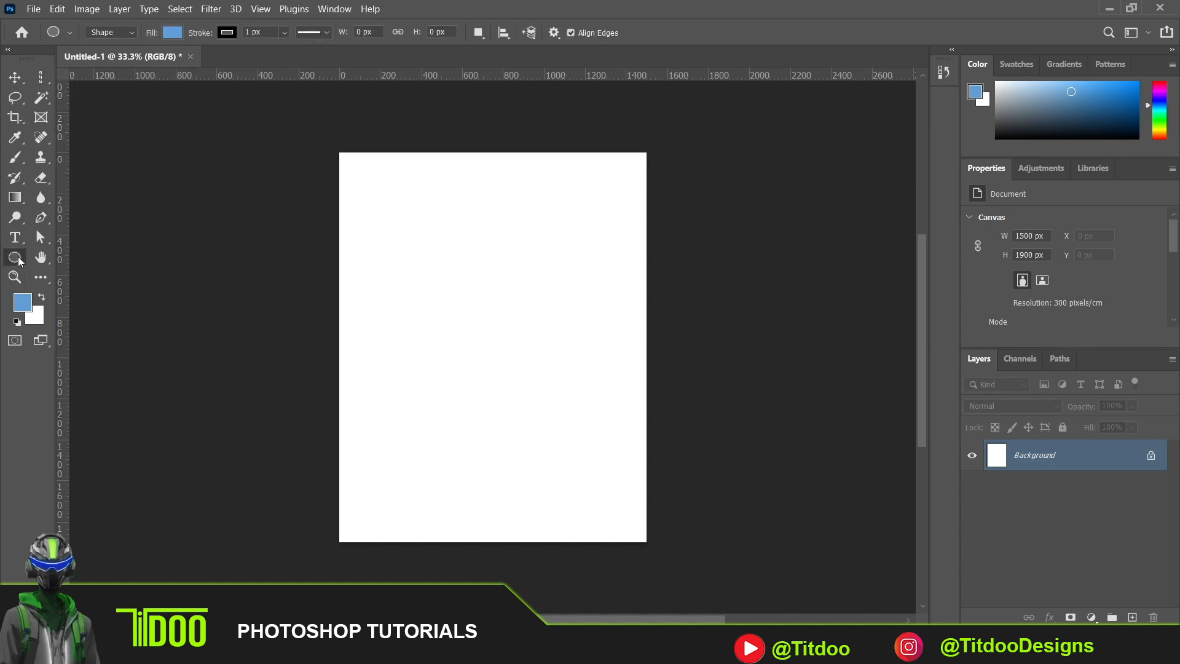
pyautogui.rightClick(19, 261)
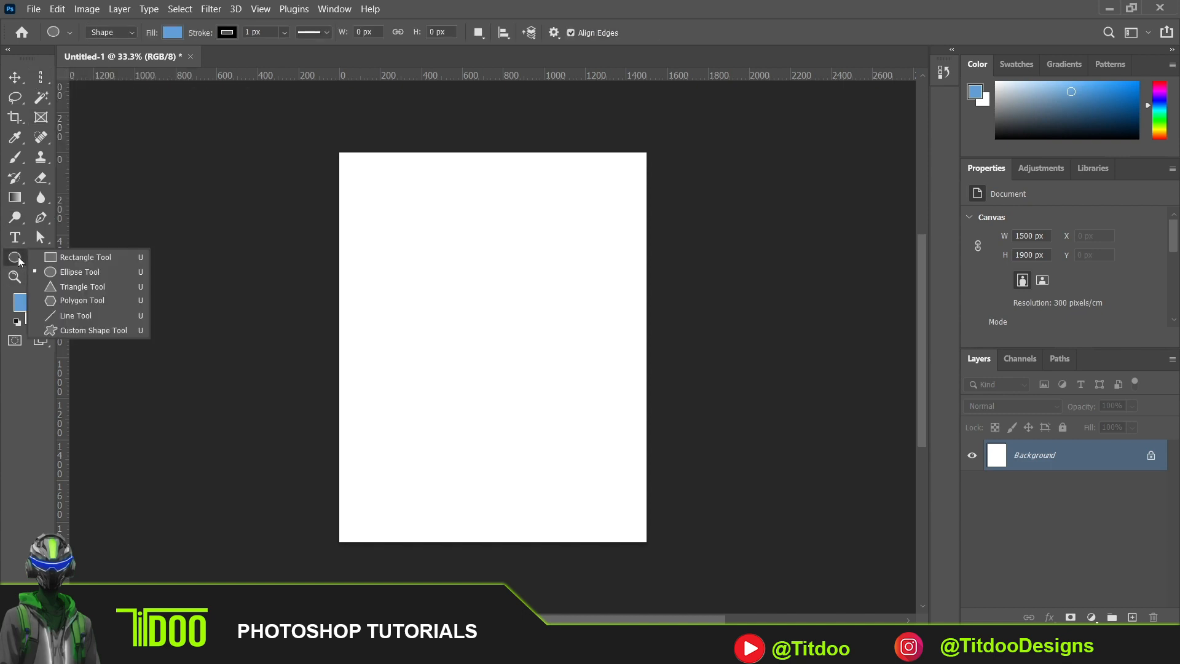
pyautogui.click(77, 257)
pyautogui.moveTo(355, 190); pyautogui.dragTo(627, 333)
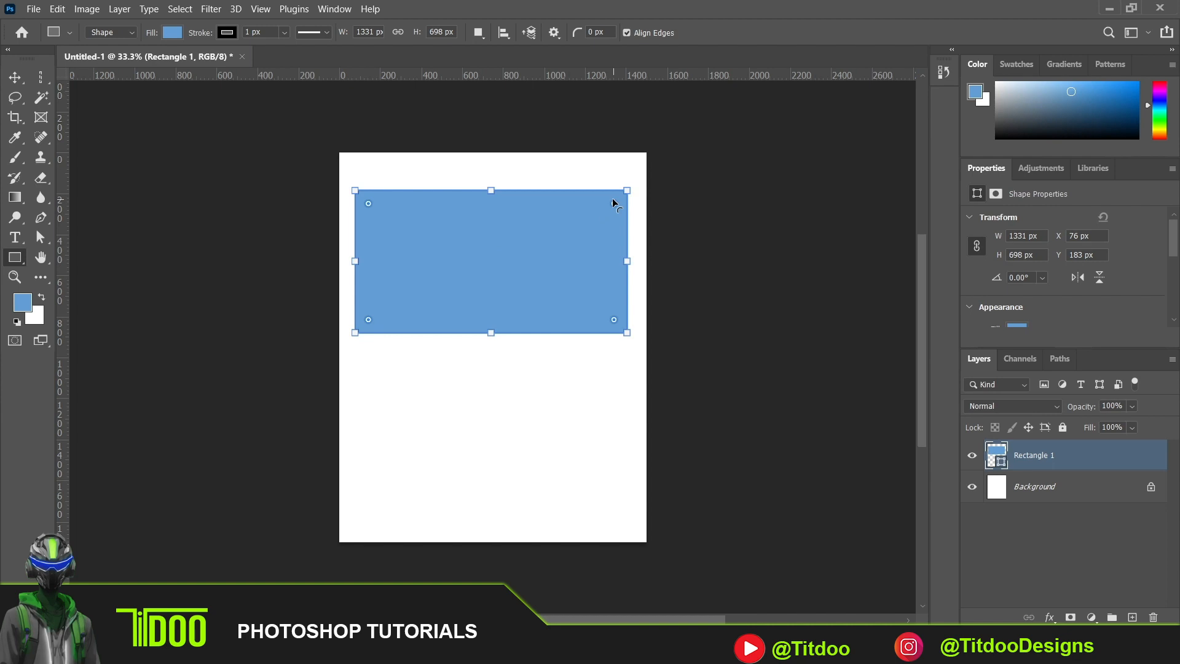
pyautogui.moveTo(614, 204)
pyautogui.mouseDown()
pyautogui.moveTo(529, 298)
pyautogui.moveTo(576, 235)
pyautogui.moveTo(614, 225)
pyautogui.mouseUp()
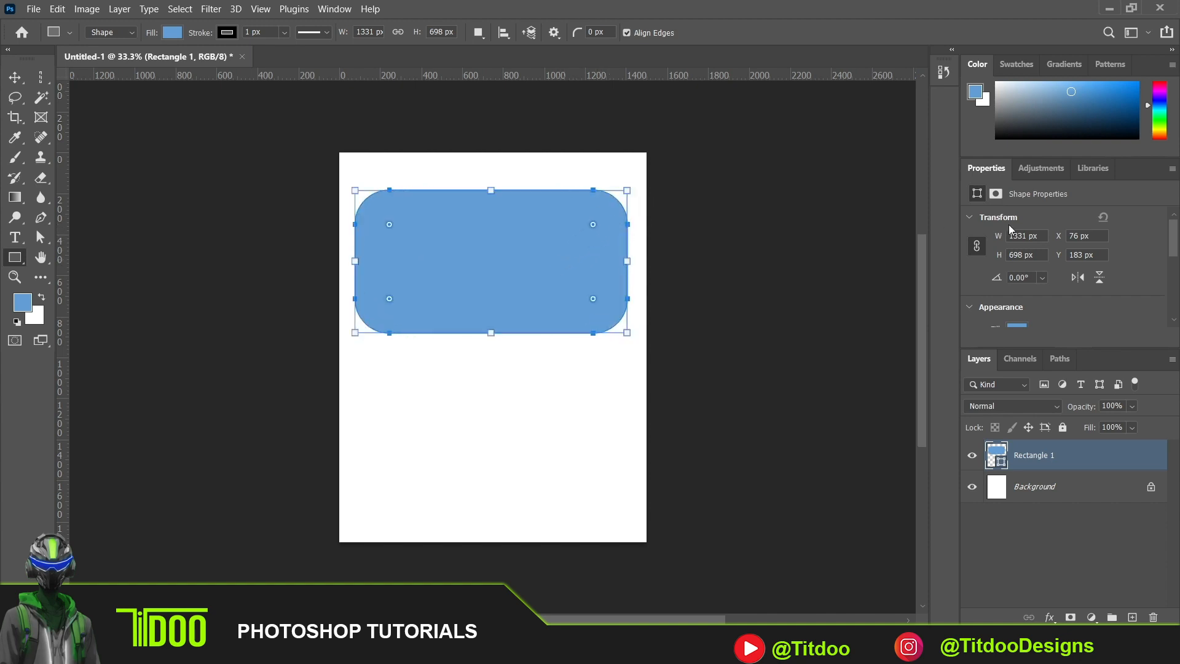
# - Try navy, white and red fills on the rounded rectangle from the recently used colors, ending with a dark navy fill
pyautogui.moveTo(1176, 237); pyautogui.dragTo(1177, 266)
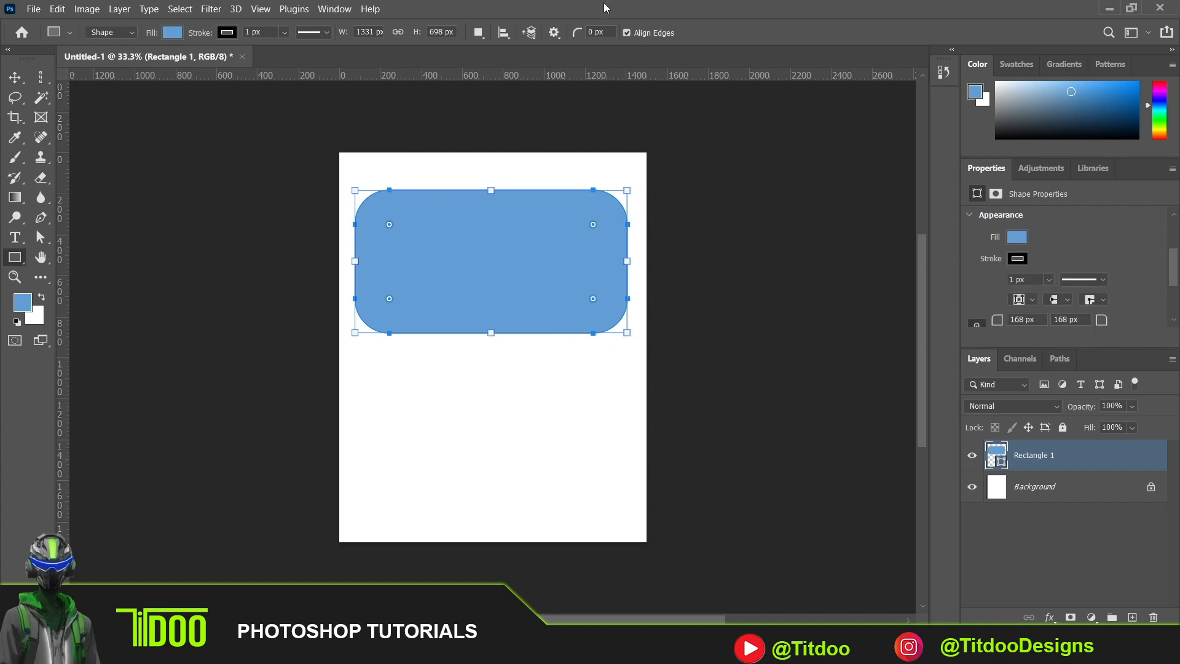
pyautogui.click(335, 9)
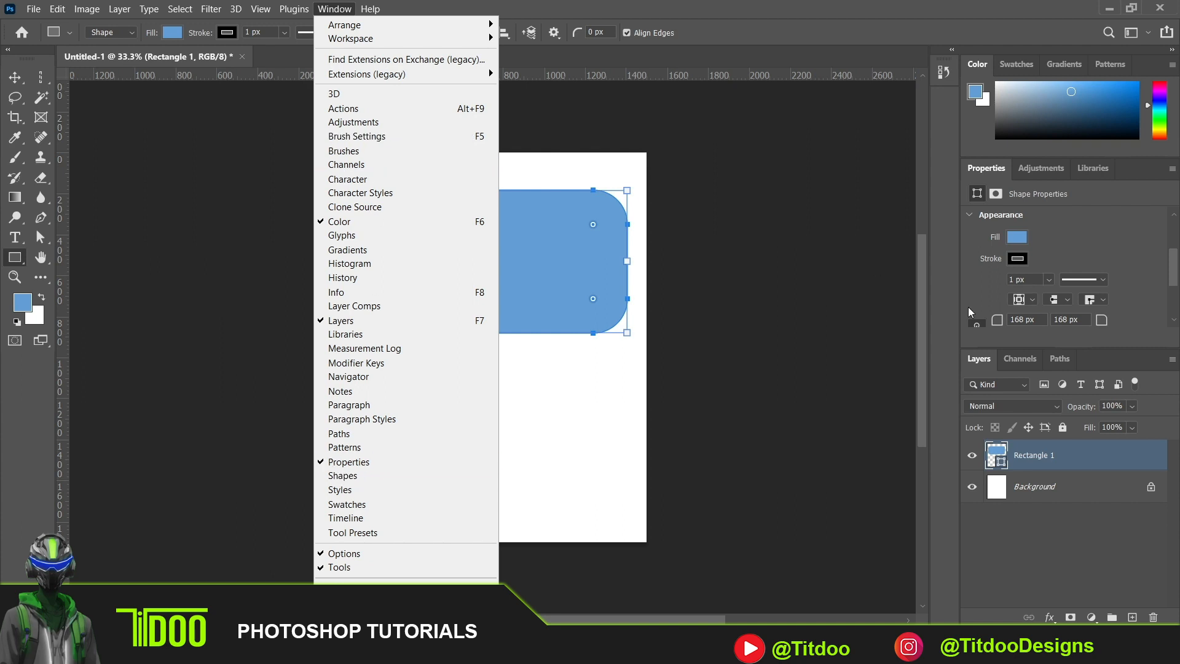
pyautogui.click(1099, 254)
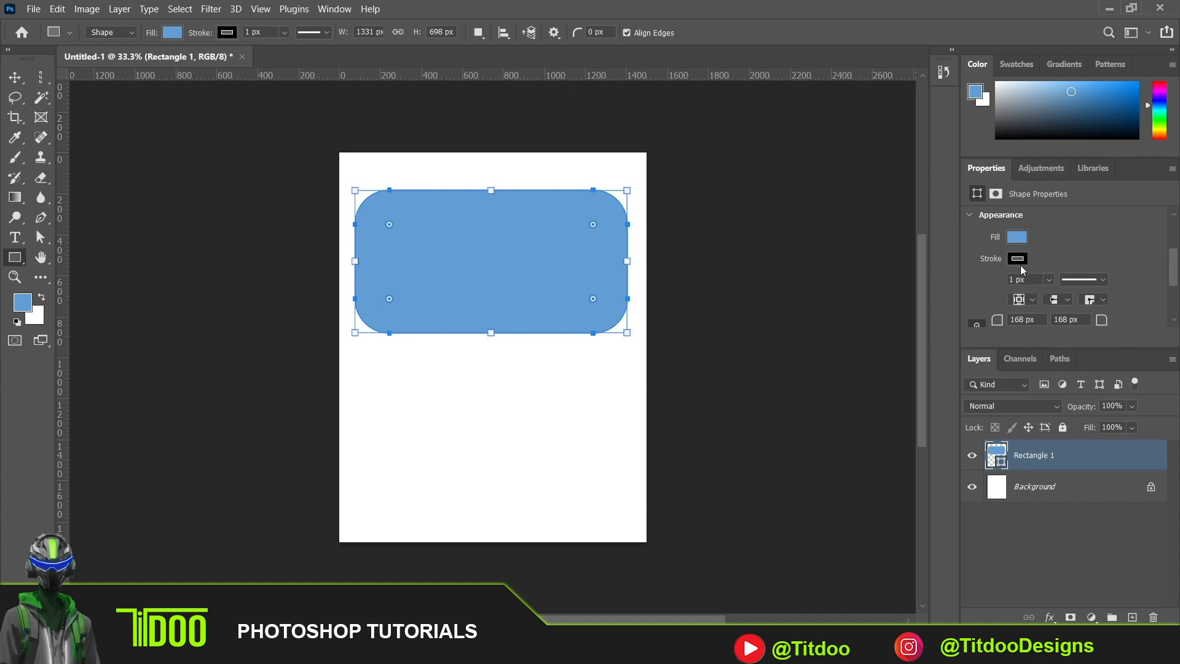
pyautogui.click(1014, 241)
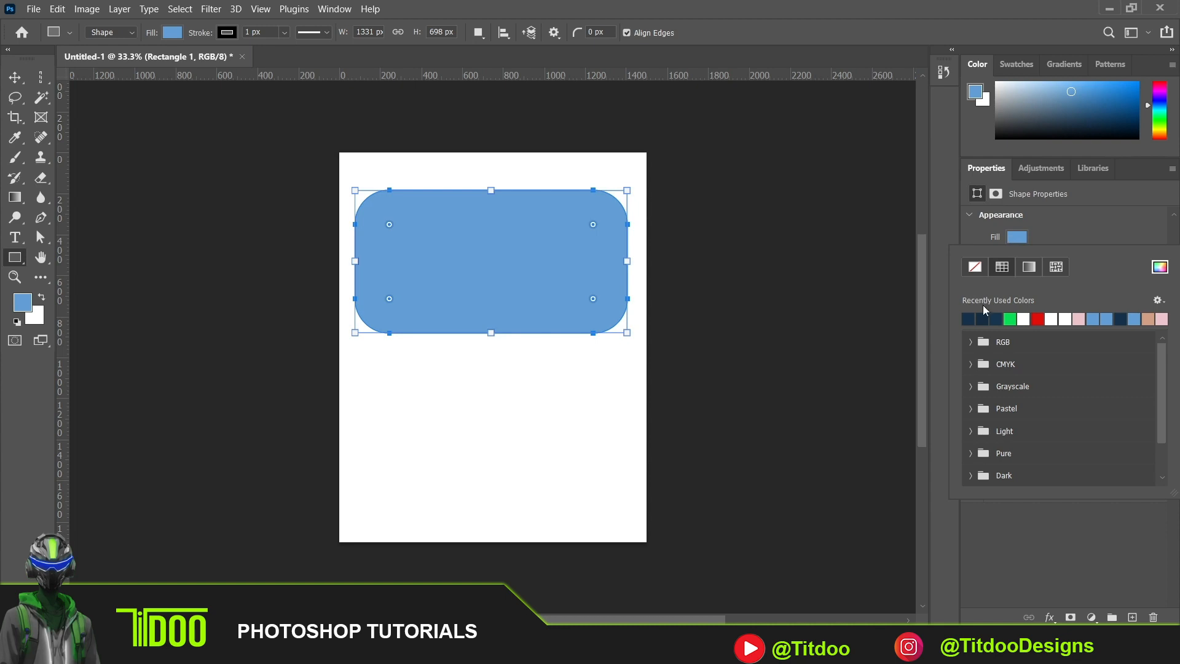
pyautogui.click(996, 317)
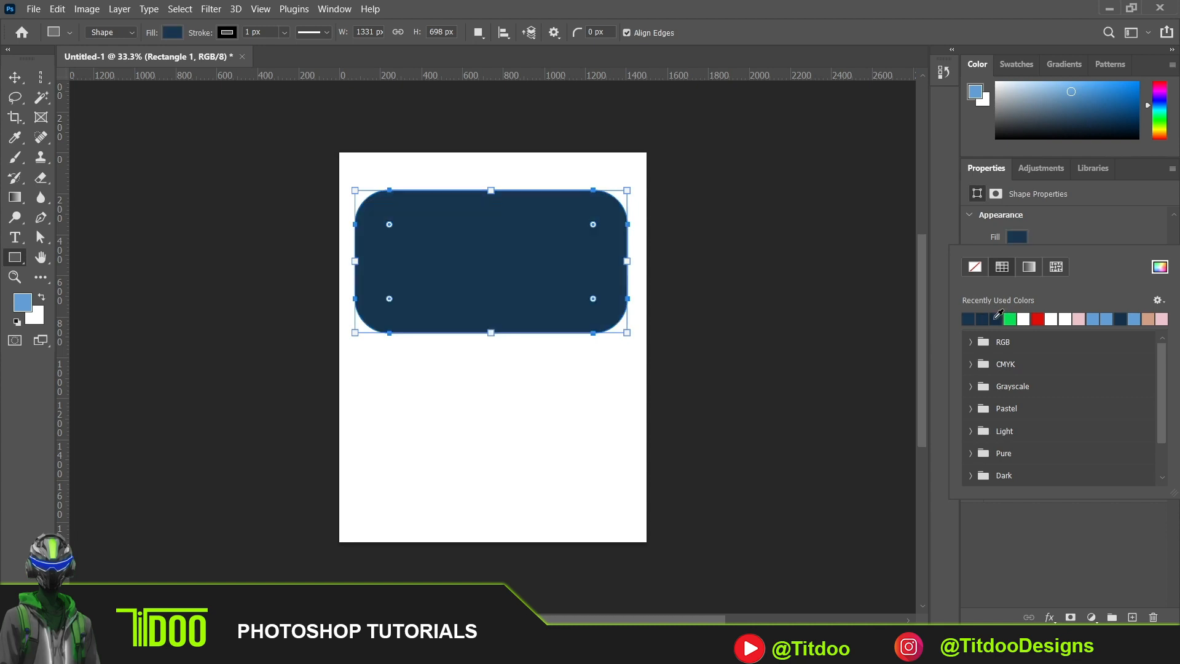
pyautogui.click(1051, 318)
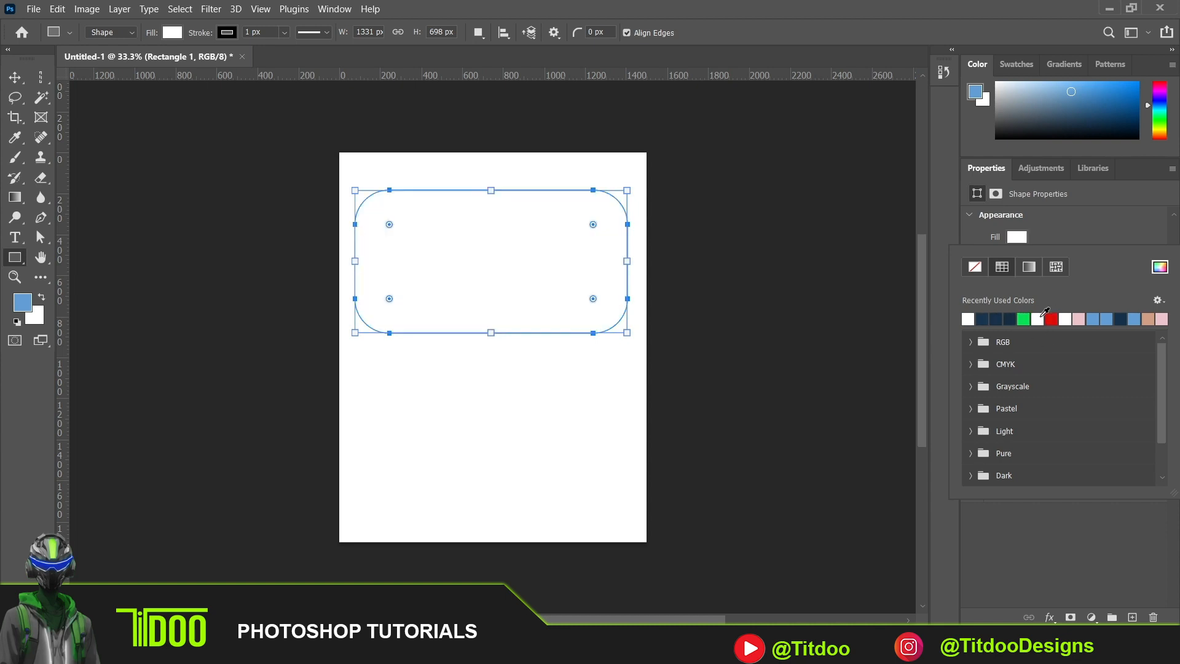
pyautogui.click(1053, 319)
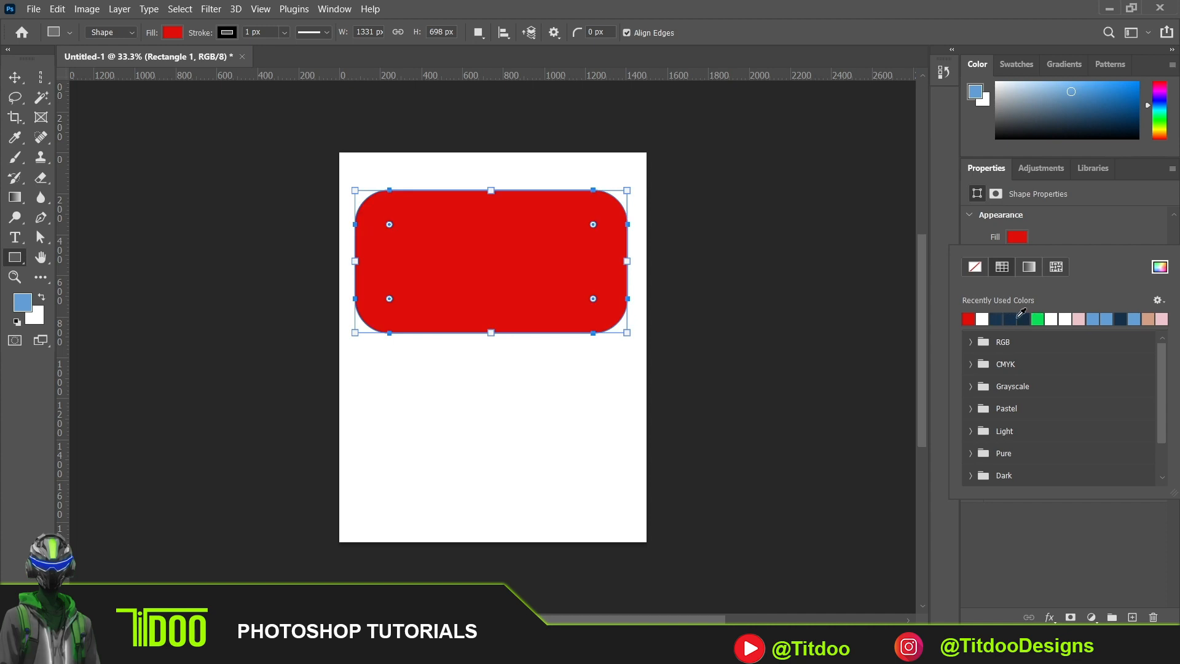
pyautogui.click(1027, 317)
pyautogui.click(1017, 237)
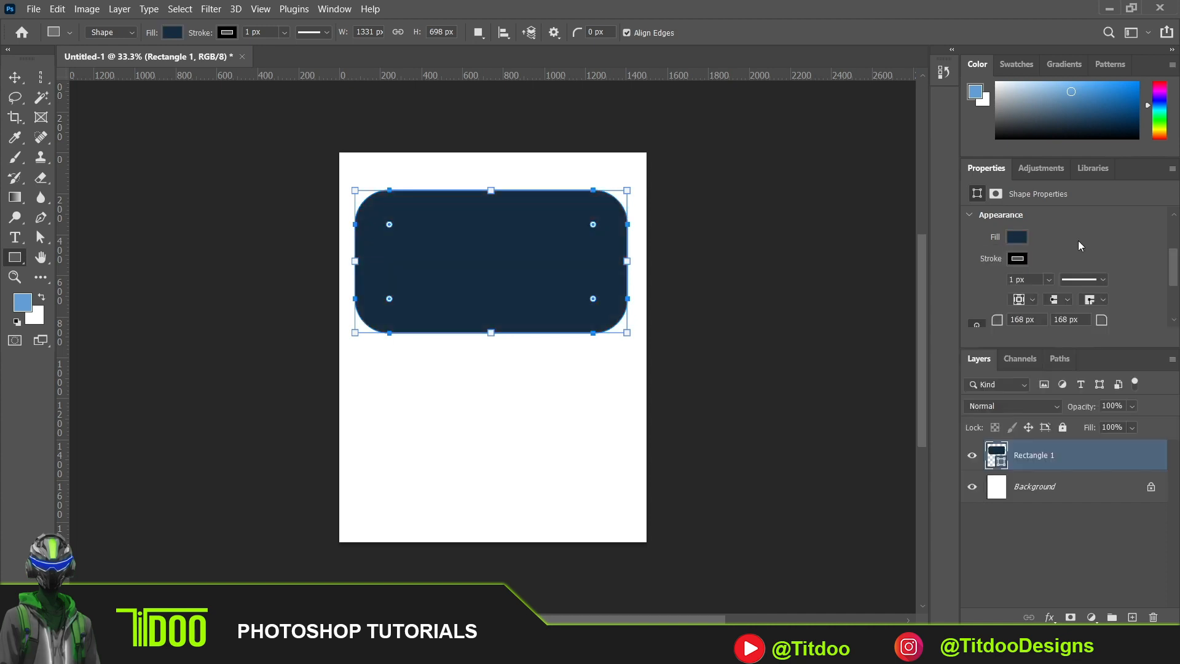
# - Try a red stroke on the rectangle, settle on light pink, and set the stroke width to about 3.44 px
pyautogui.click(1017, 258)
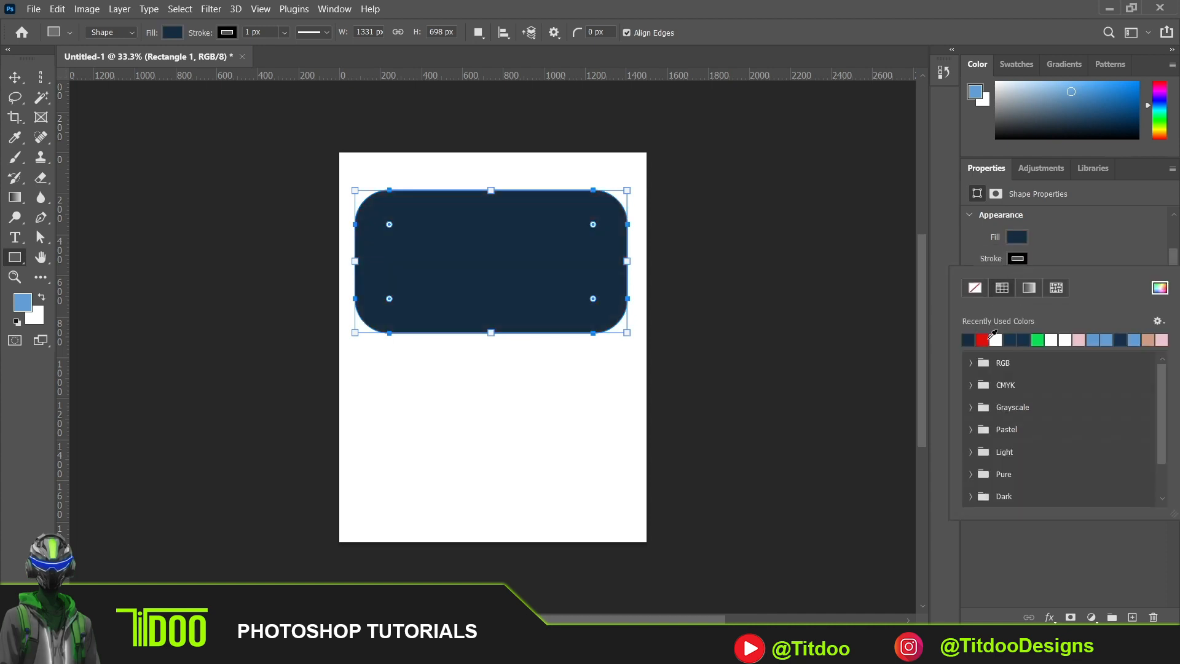
pyautogui.click(982, 340)
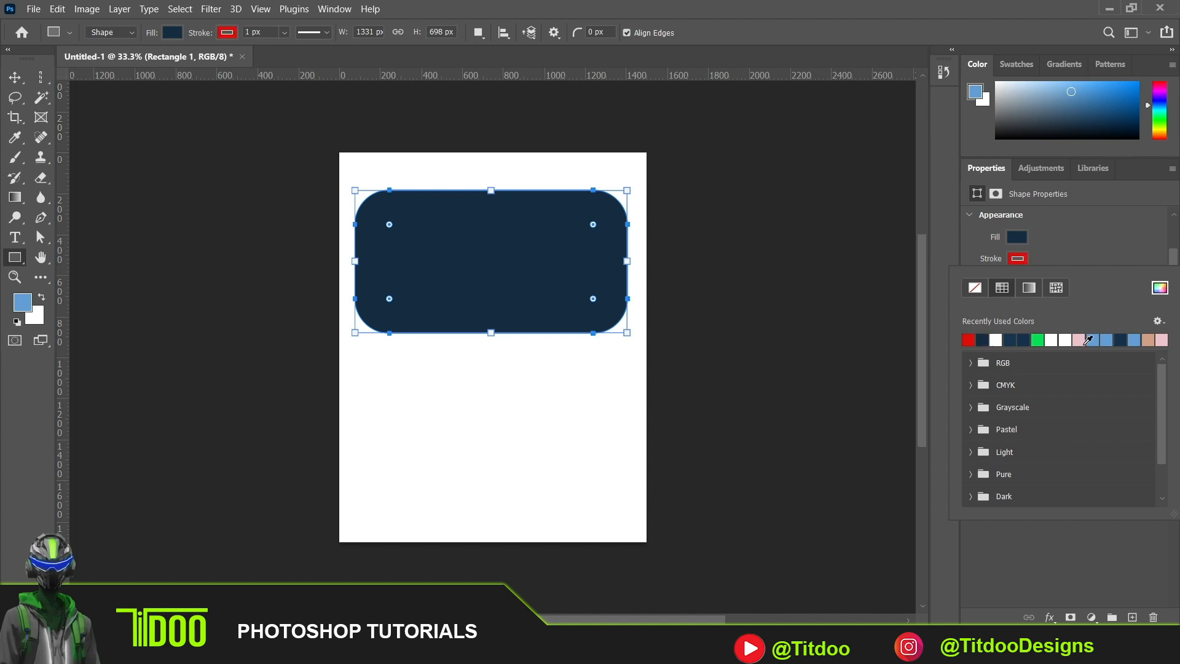
pyautogui.click(1082, 342)
pyautogui.click(1050, 281)
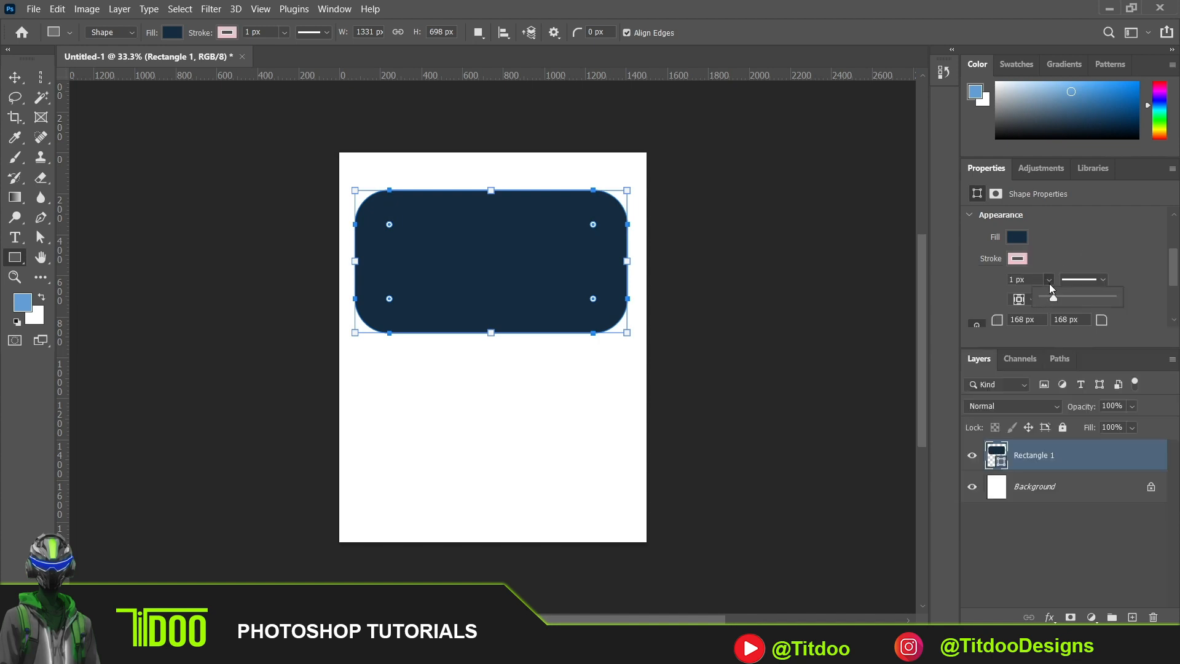
pyautogui.moveTo(1053, 297)
pyautogui.mouseDown()
pyautogui.moveTo(1079, 298)
pyautogui.moveTo(1053, 301)
pyautogui.mouseUp()
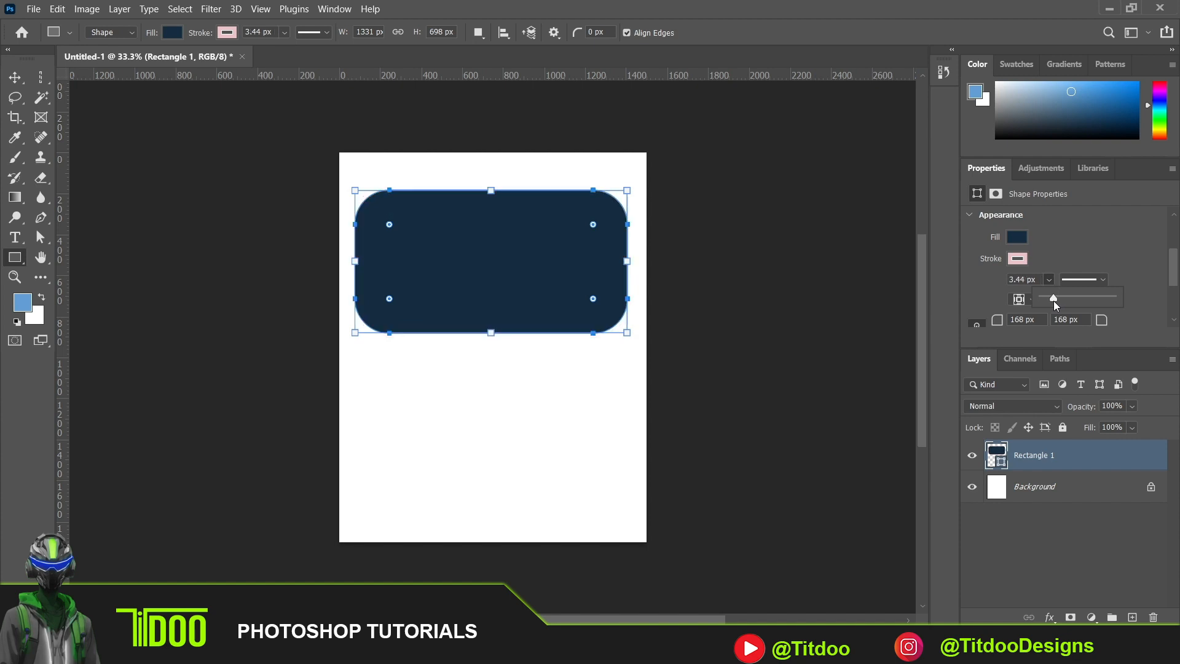
pyautogui.click(1061, 258)
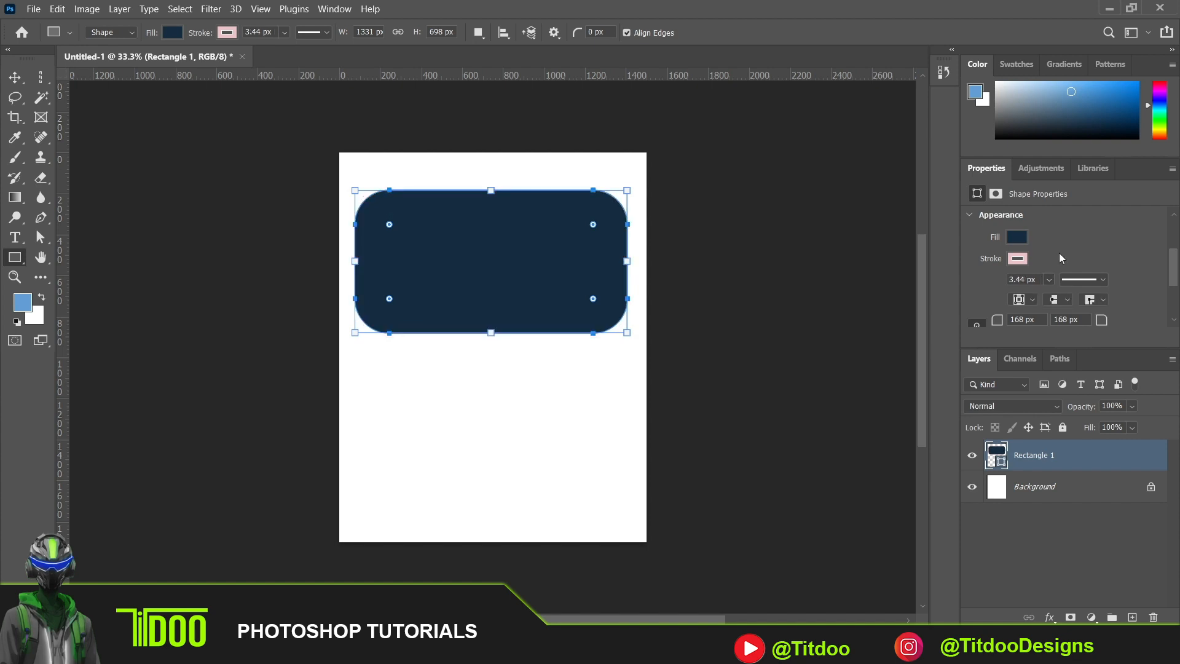
# - Change the rectangle's stroke to the dashed style, try a width of about 93.91 px, and reduce it to about 17.36 px
pyautogui.click(1103, 280)
pyautogui.click(1082, 359)
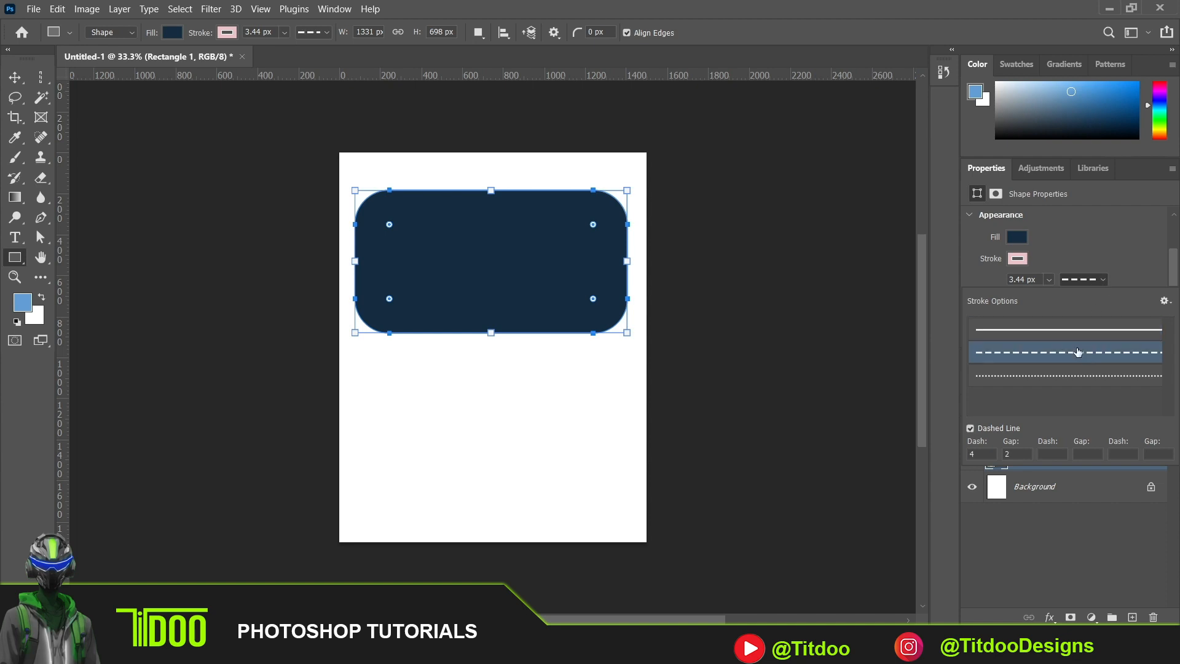
pyautogui.click(1037, 254)
pyautogui.moveTo(1049, 284); pyautogui.dragTo(1065, 302)
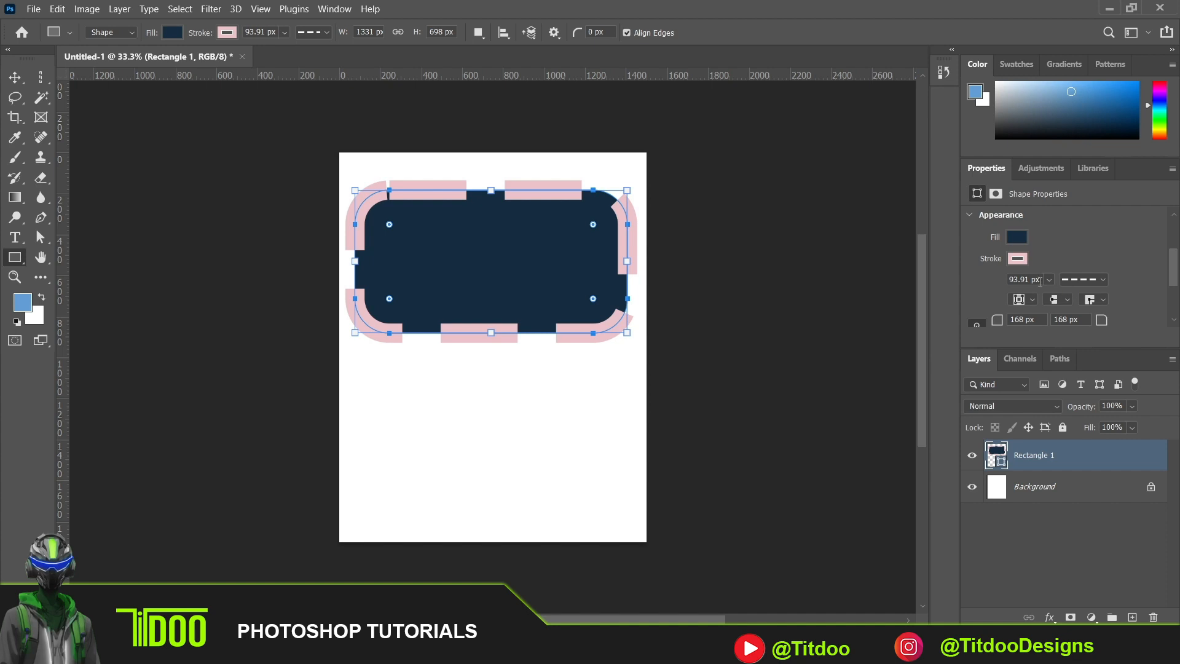
pyautogui.click(1049, 279)
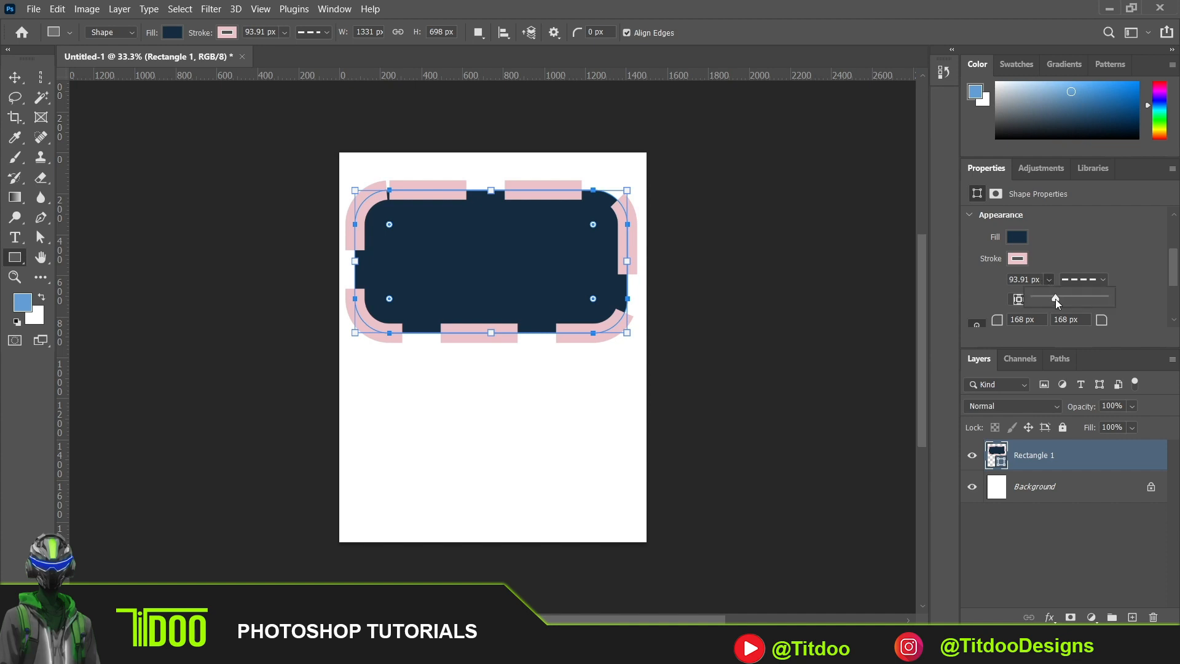
pyautogui.moveTo(1047, 298); pyautogui.dragTo(1047, 299)
pyautogui.click(1081, 236)
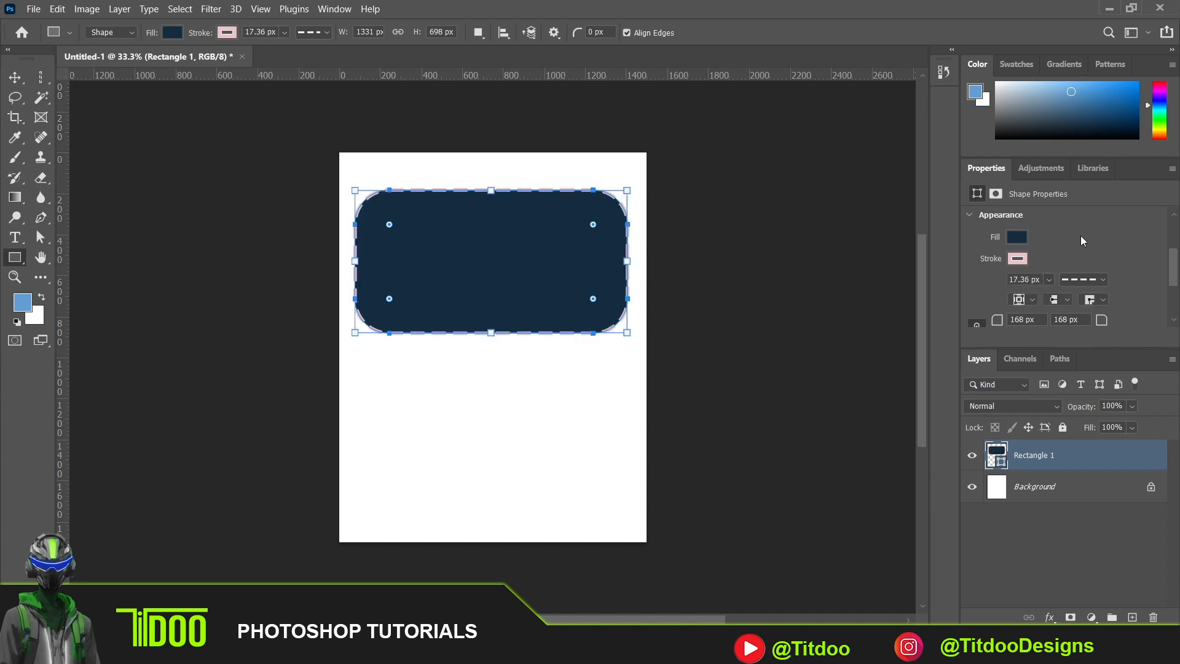
# - Switch the rectangle's stroke from the dashed to the dotted line style
pyautogui.click(1103, 279)
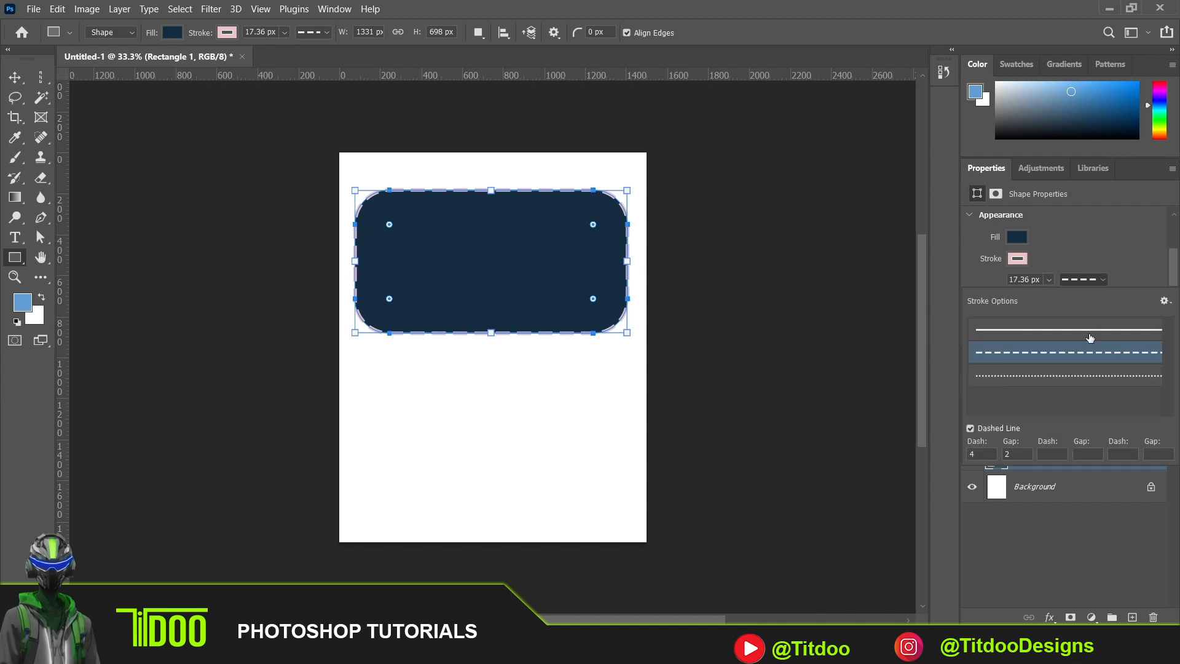
pyautogui.click(1075, 382)
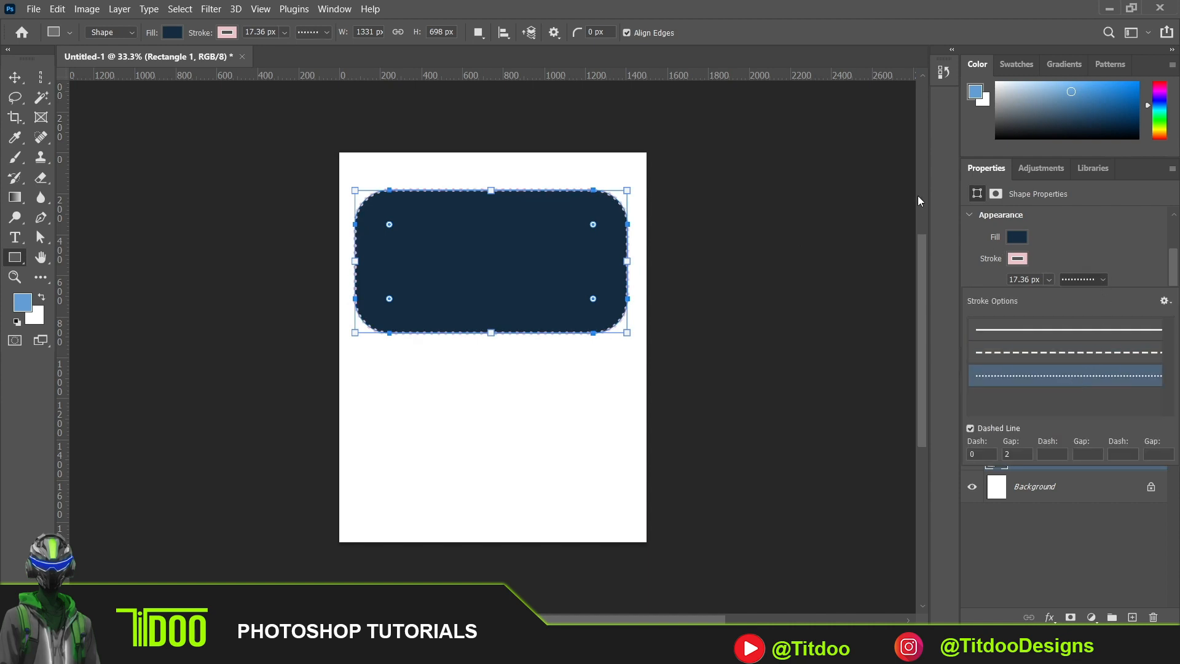
pyautogui.click(1040, 225)
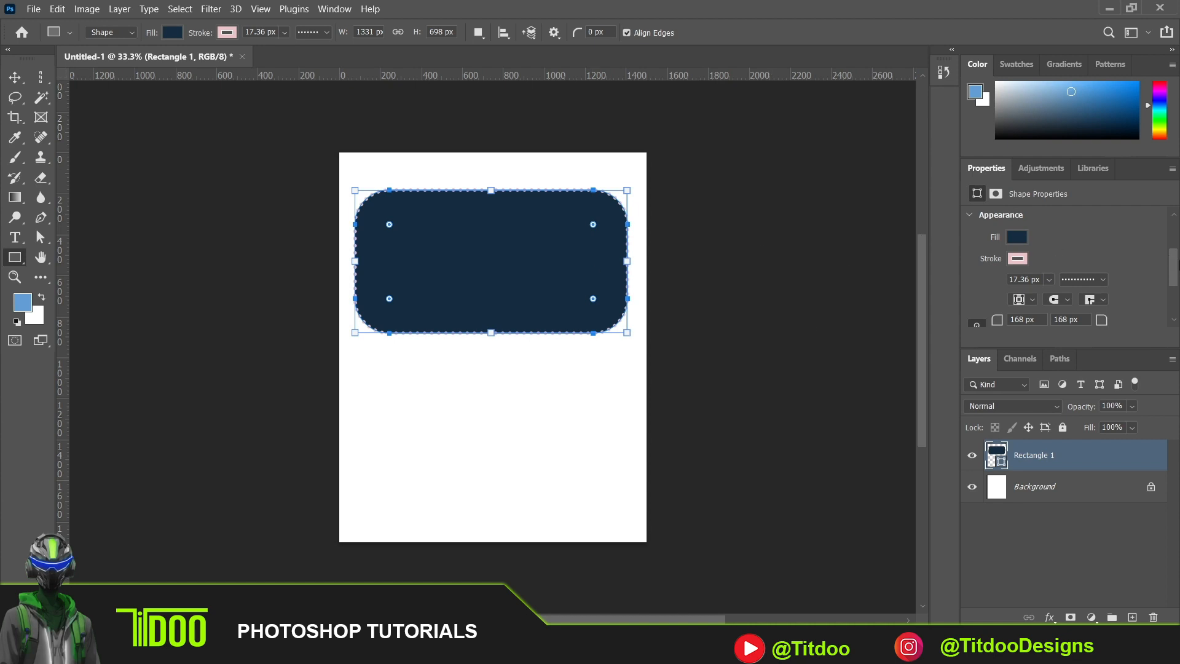
# - Align the dotted stroke to the outside of the rectangle's edge
pyautogui.moveTo(1178, 265); pyautogui.dragTo(1178, 284)
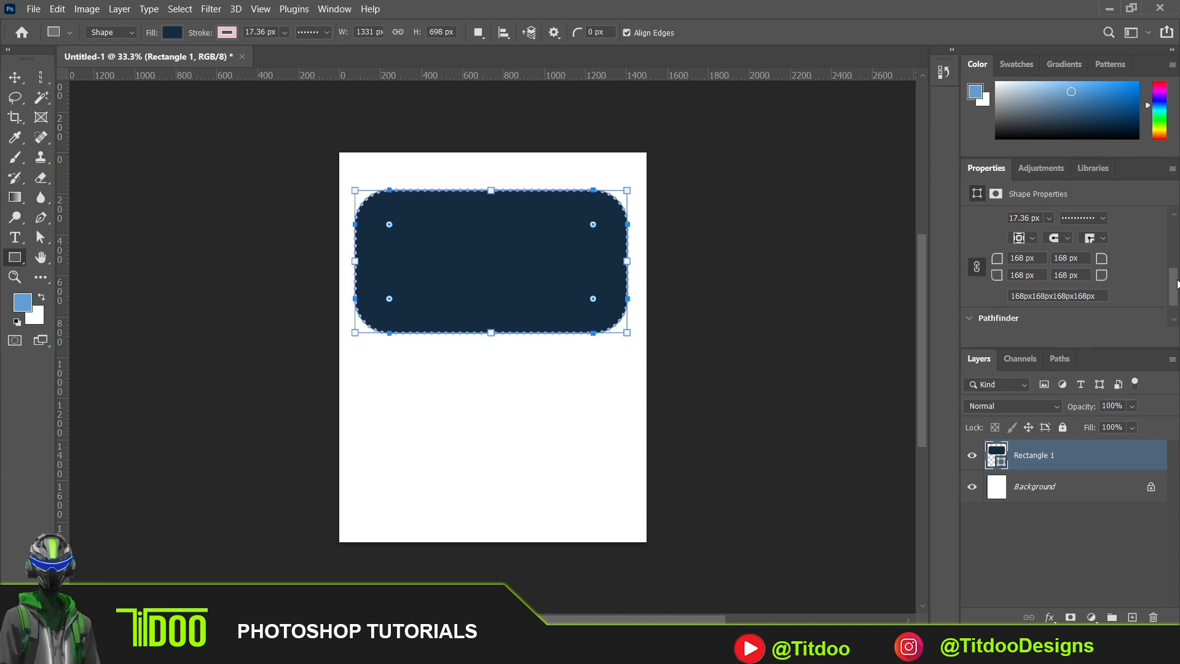
pyautogui.click(1033, 240)
pyautogui.click(1030, 274)
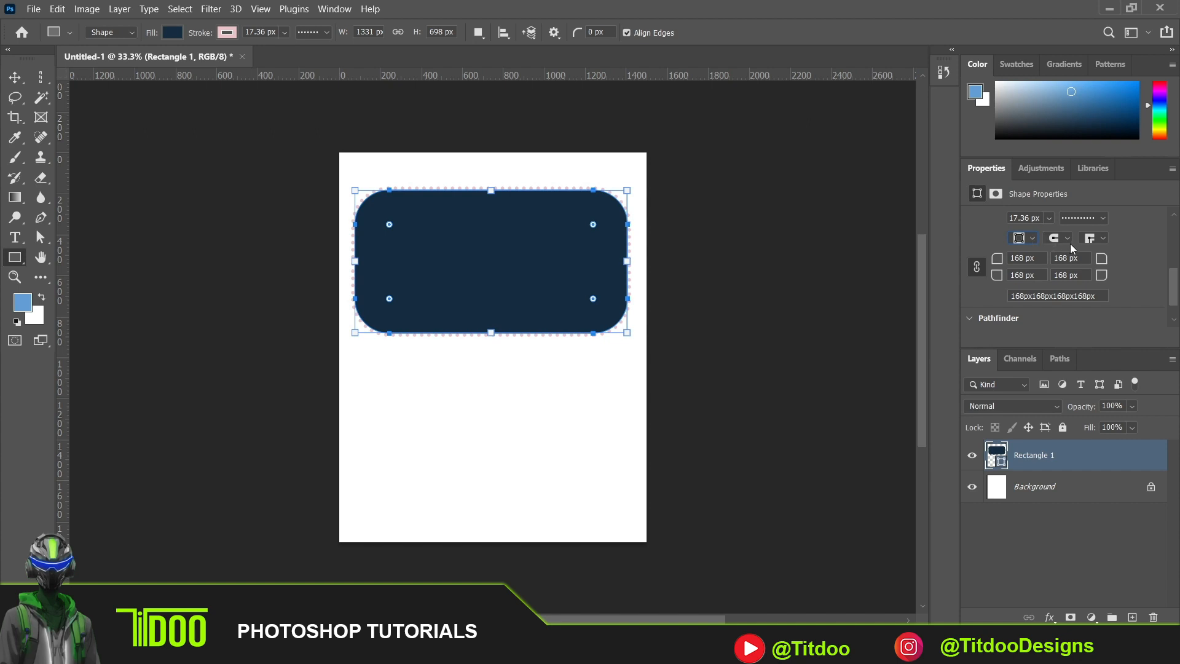
# - Align the rectangle's dotted stroke to the center of its edge, try butt caps, and set the line caps to square
pyautogui.click(1034, 238)
pyautogui.click(1033, 263)
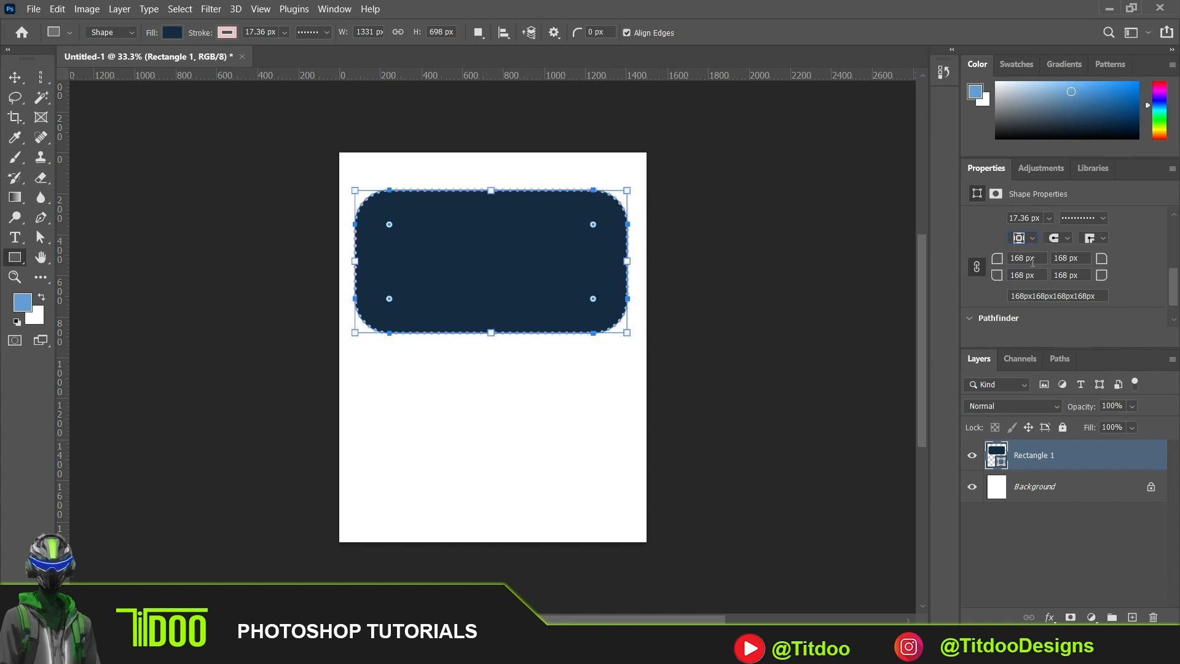
pyautogui.click(1066, 239)
pyautogui.click(1066, 251)
pyautogui.click(1069, 239)
pyautogui.click(1072, 238)
pyautogui.click(1073, 274)
pyautogui.click(1068, 238)
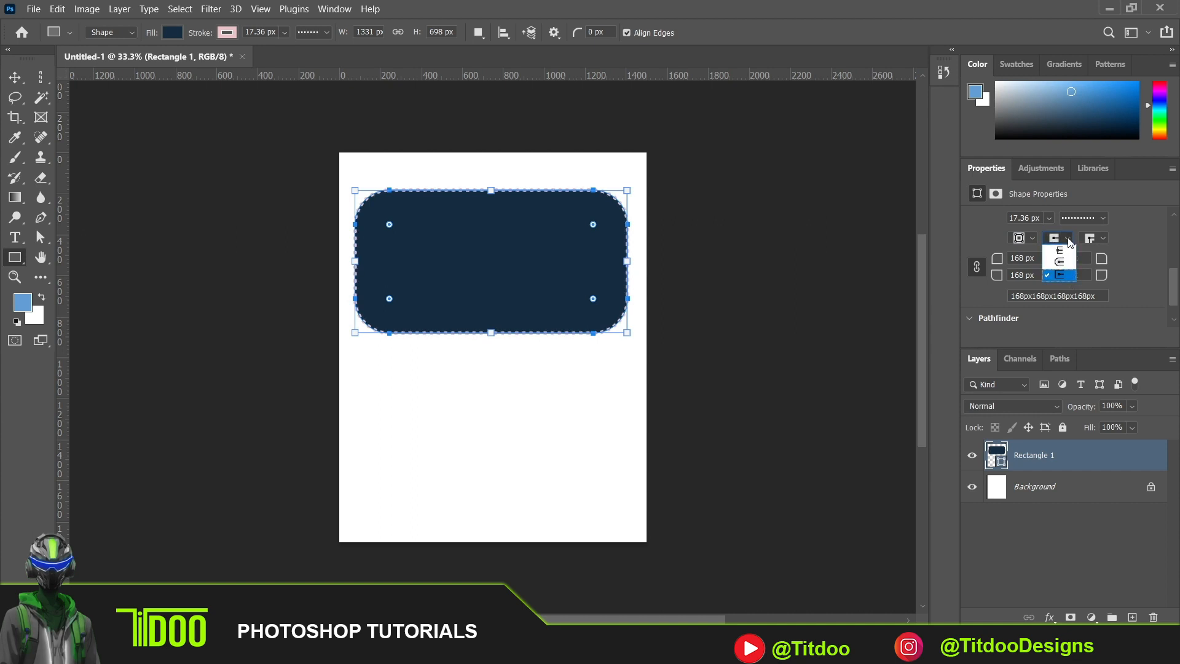
# - Try the round corner type on the rectangle's stroke and switch back to the miter corner type
pyautogui.click(1105, 238)
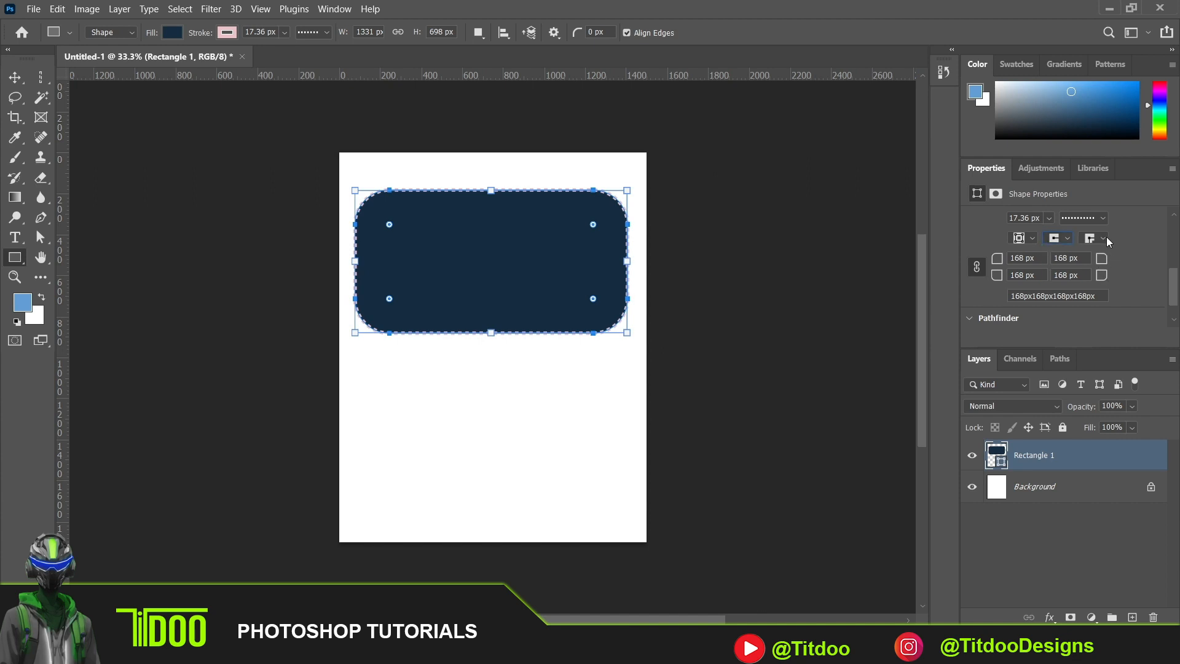
pyautogui.click(1104, 239)
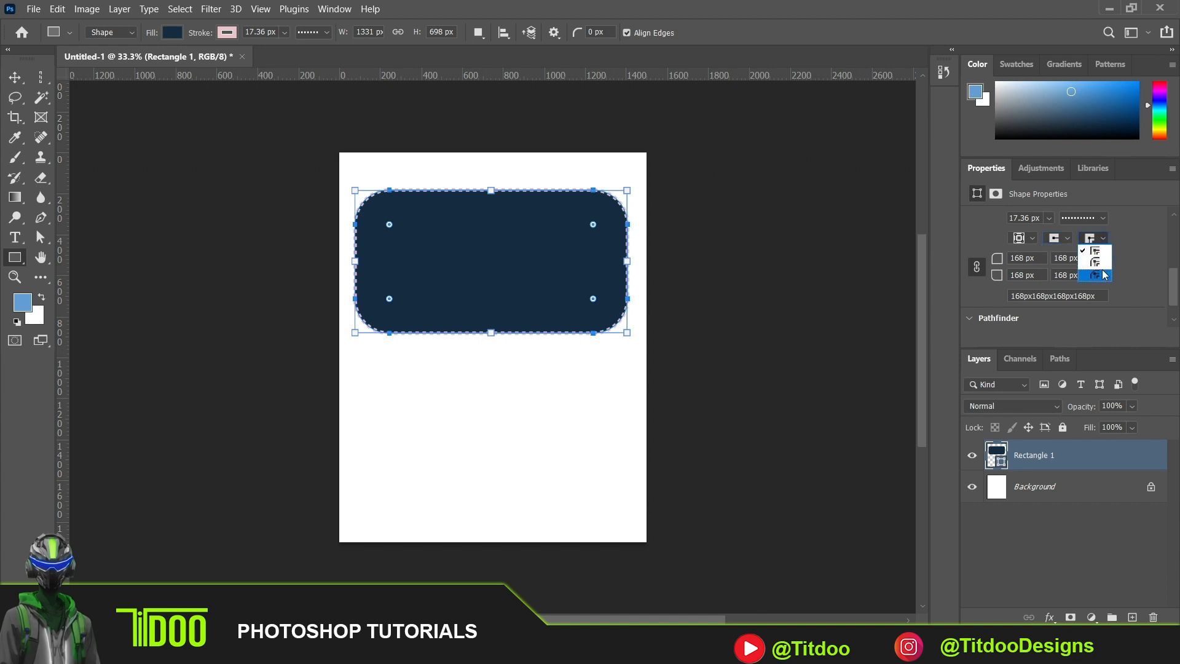
pyautogui.click(1101, 263)
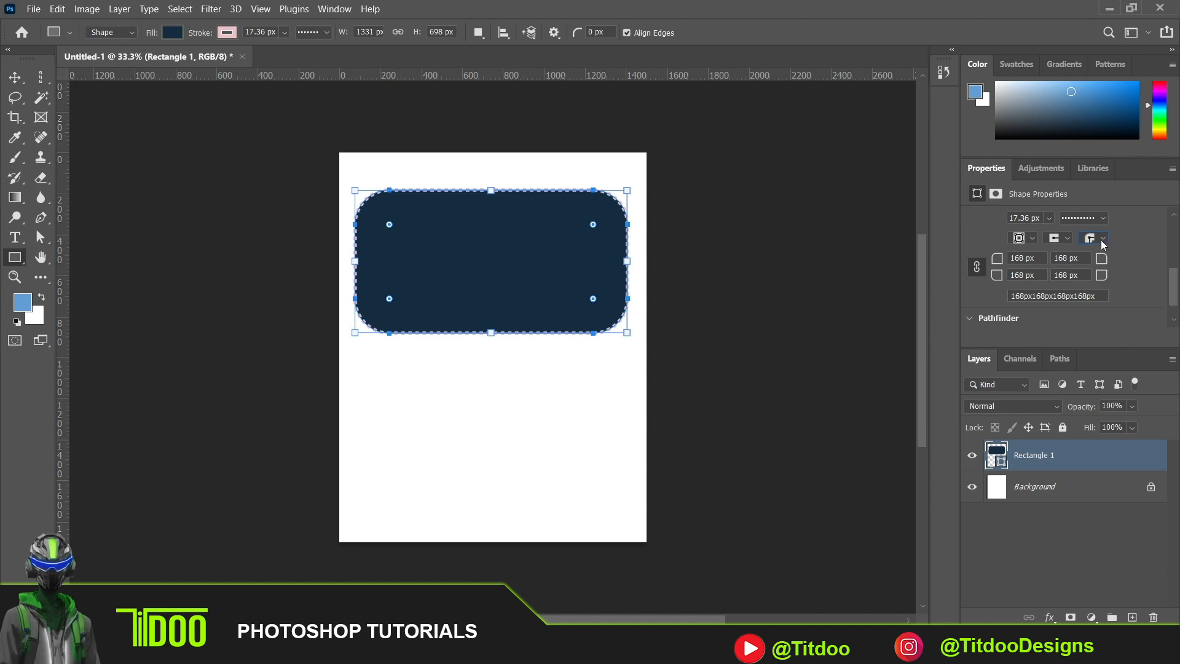
pyautogui.click(1101, 240)
pyautogui.click(1101, 254)
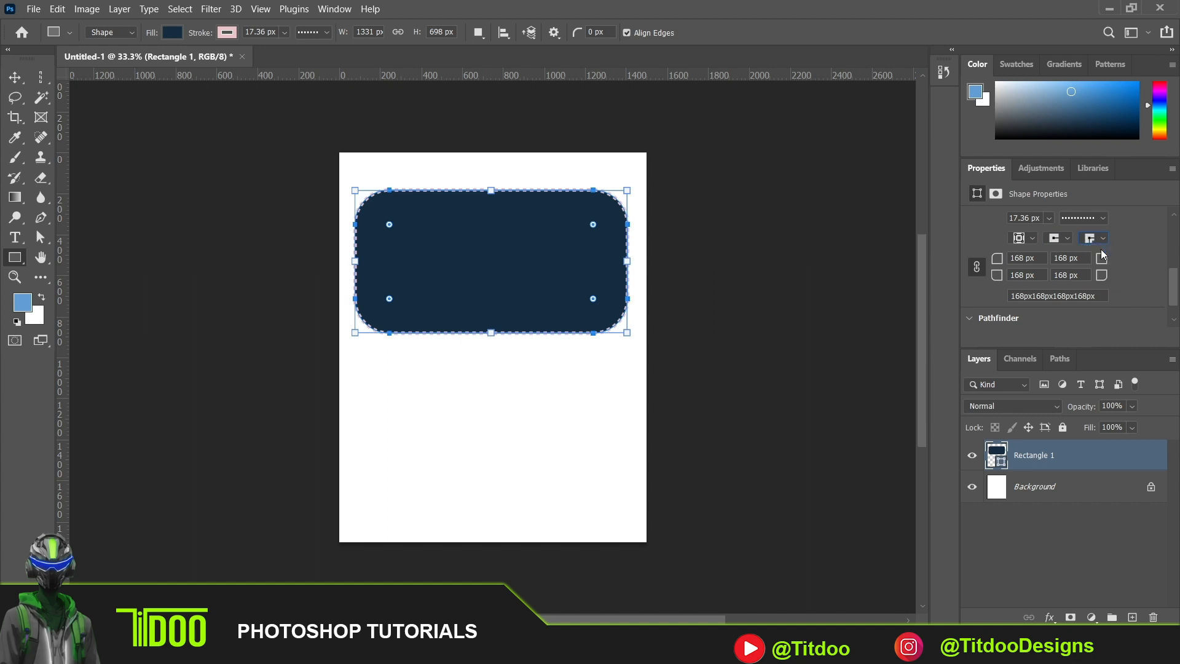
# - Set all four linked corner radii of the rectangle to 30 px
pyautogui.doubleClick(1020, 258)
pyautogui.write('30')
pyautogui.press('Return')
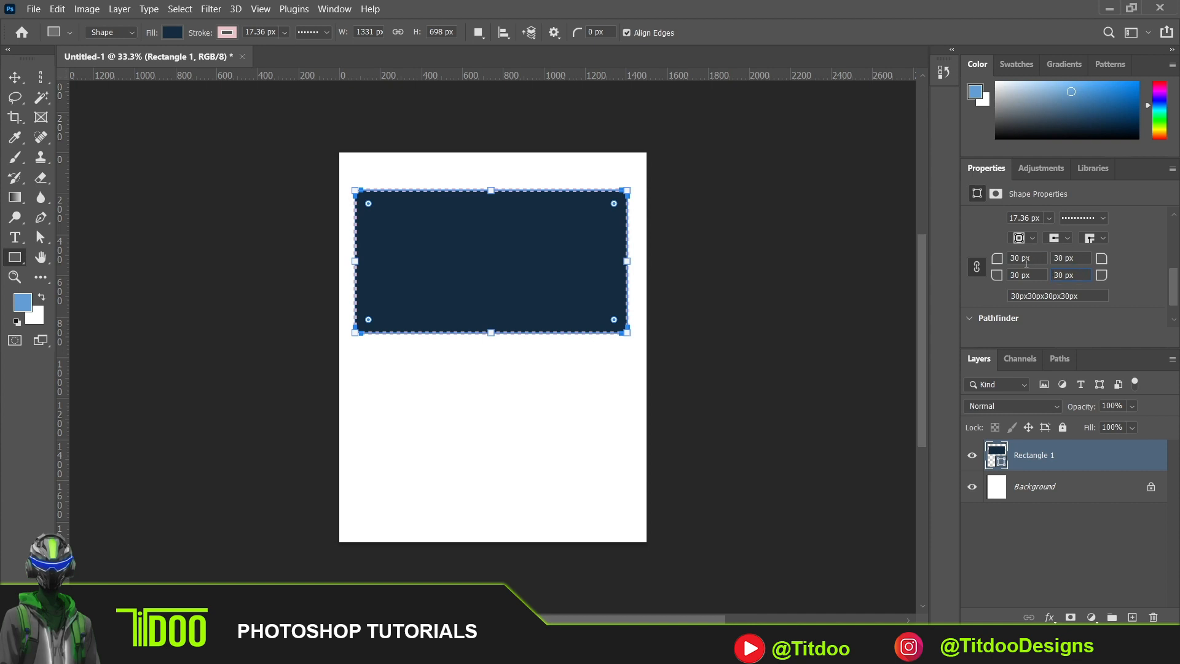
# - Unlink the corner radius values and round the rectangle's corners on the canvas to about 204 px
pyautogui.click(978, 269)
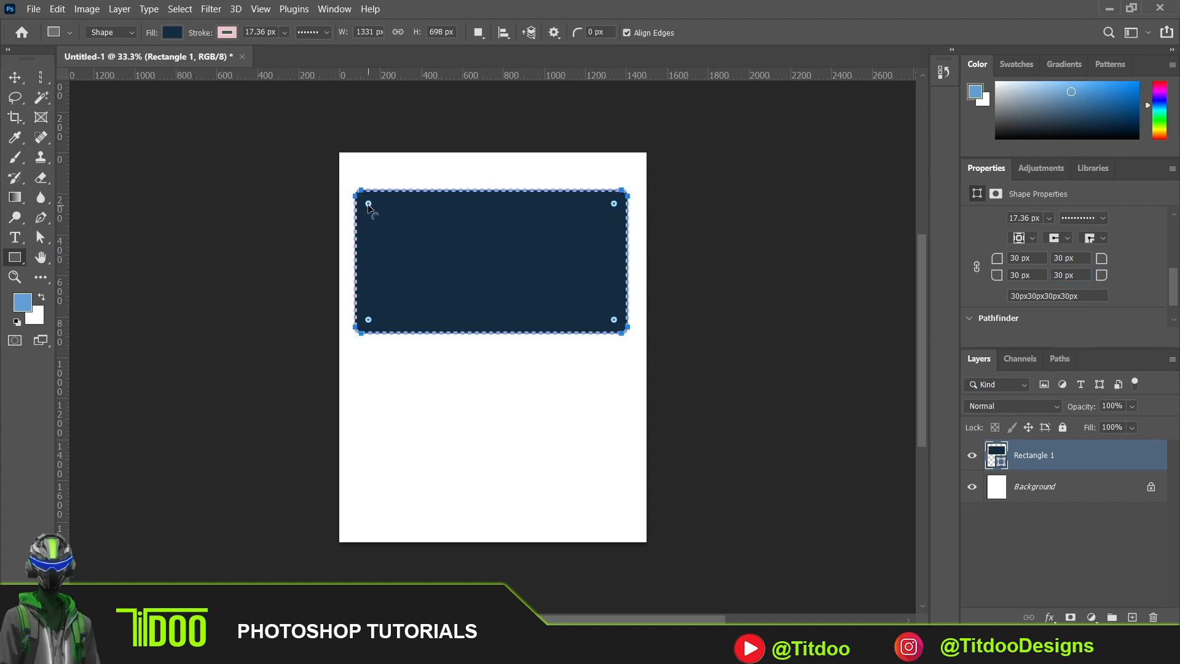
pyautogui.moveTo(369, 204); pyautogui.dragTo(396, 232)
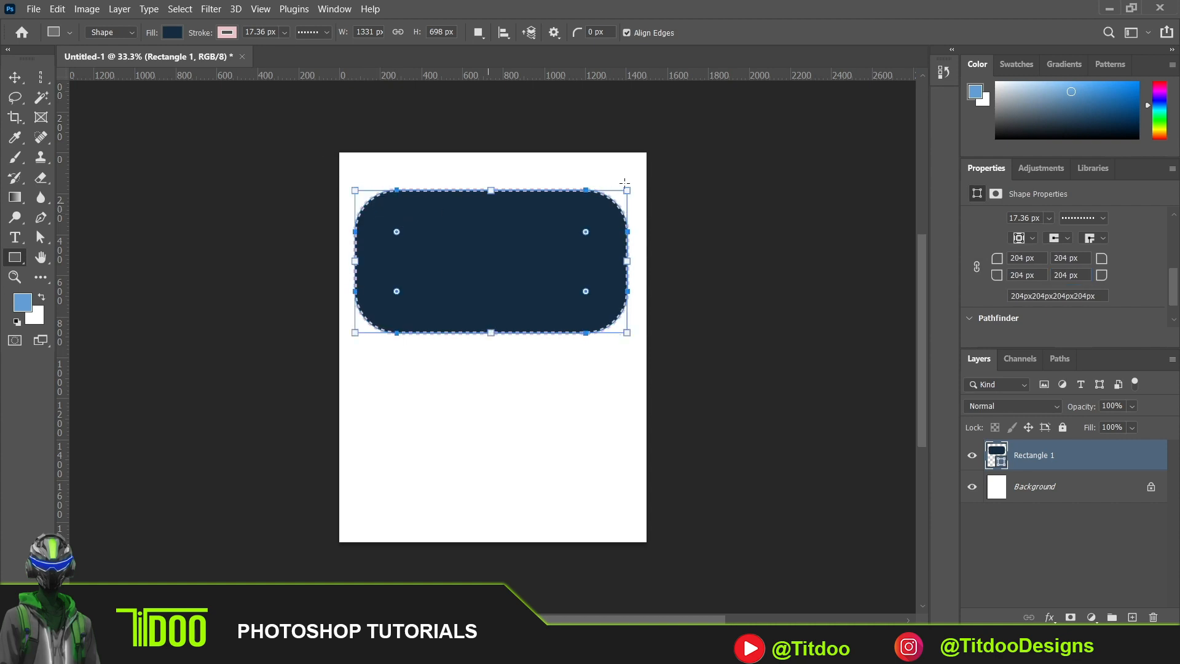
# - Set only the rectangle's top-left and bottom-right corner radii to 30 px
pyautogui.doubleClick(1024, 258)
pyautogui.write('30')
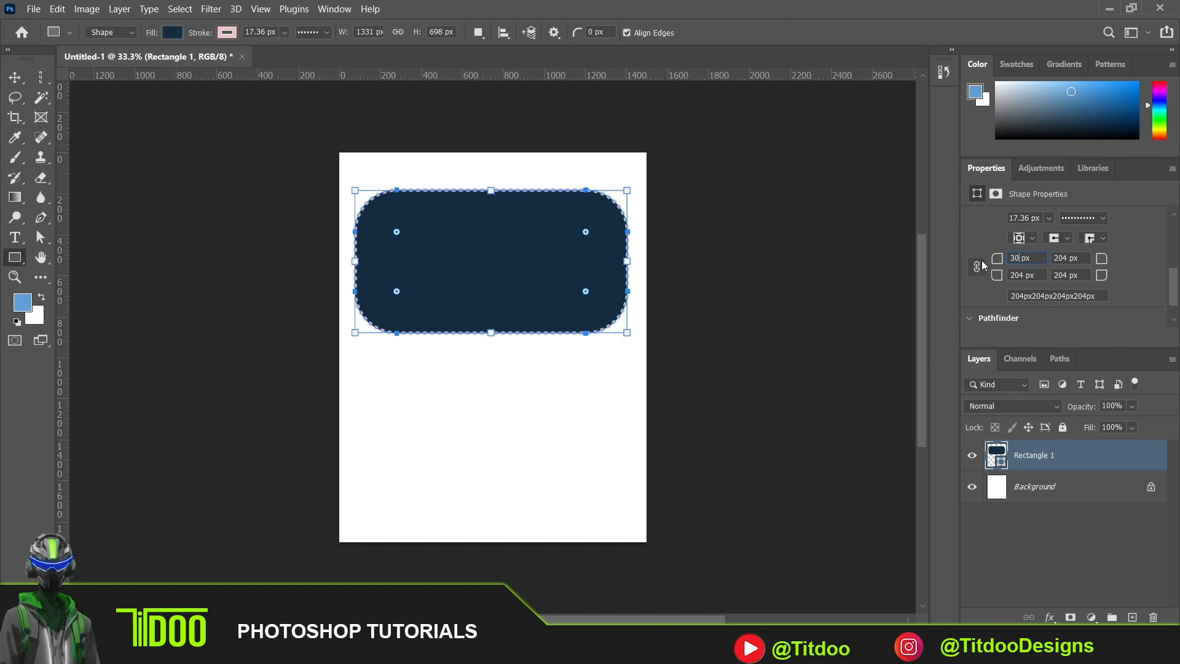
pyautogui.click(1088, 261)
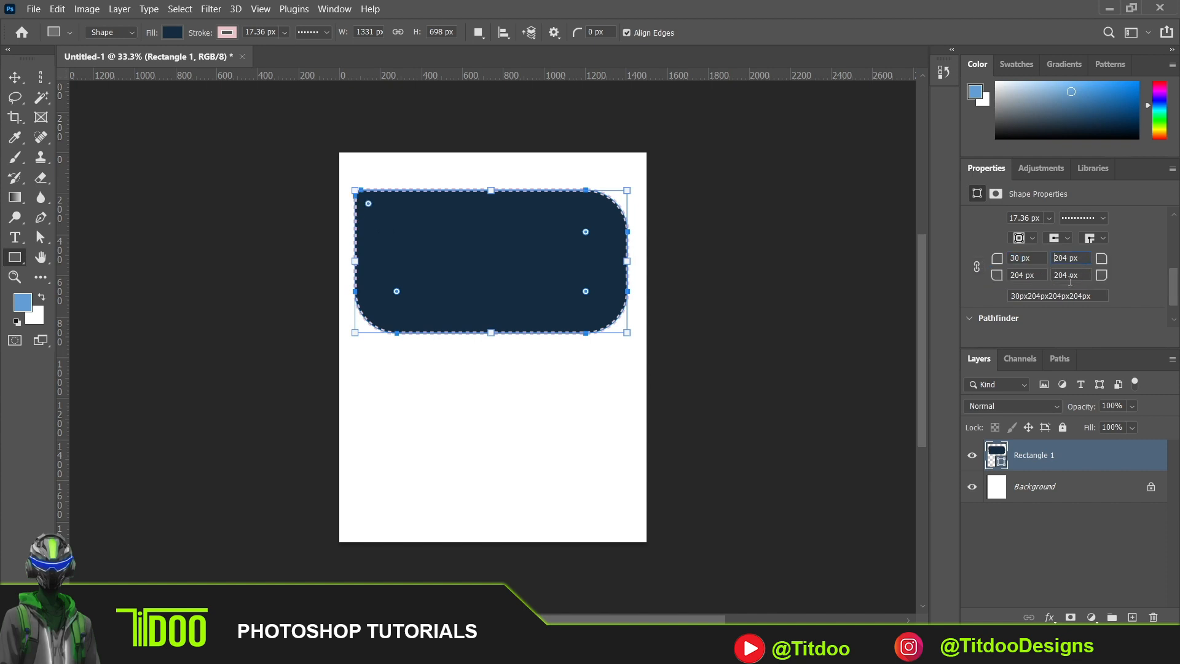
pyautogui.doubleClick(1068, 276)
pyautogui.write('30')
pyautogui.click(1038, 276)
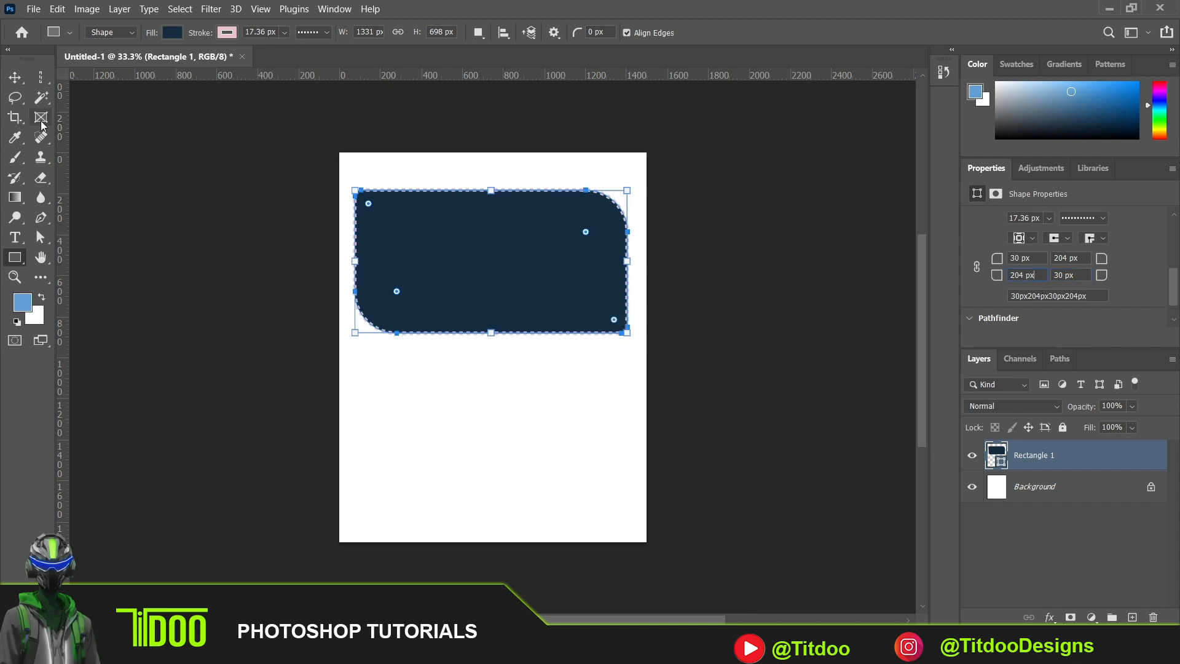
pyautogui.click(15, 76)
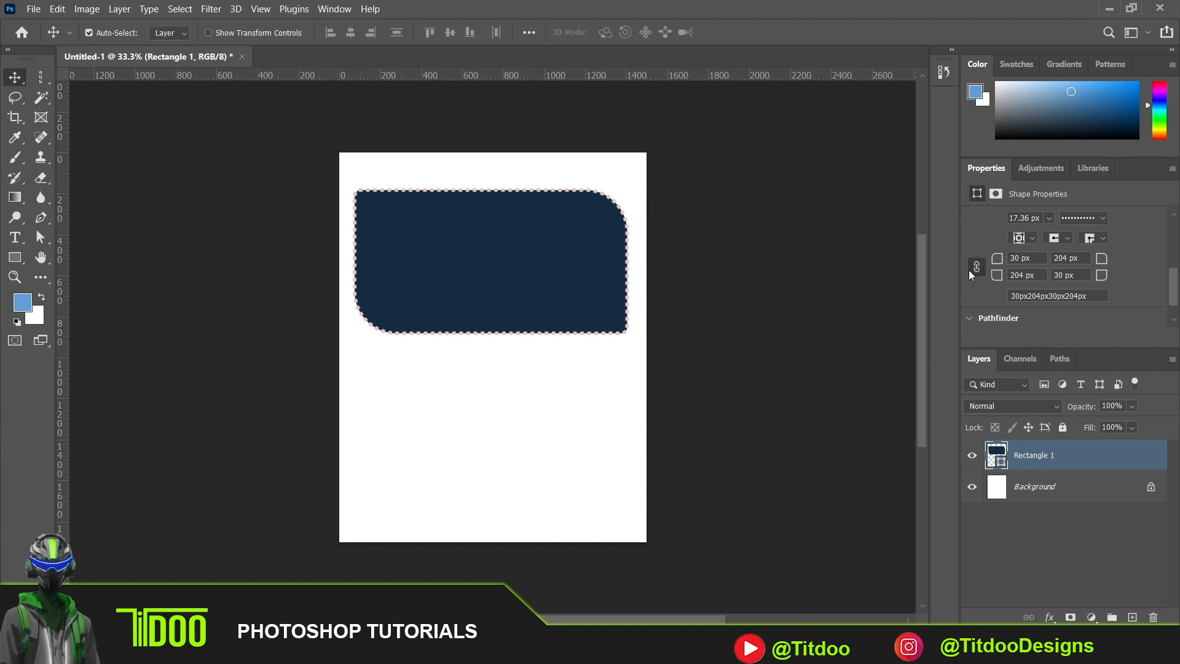
# - Try the subtract, intersect and exclude shape modes on the rectangle, and restore the combine mode
pyautogui.moveTo(1174, 278); pyautogui.dragTo(1175, 285)
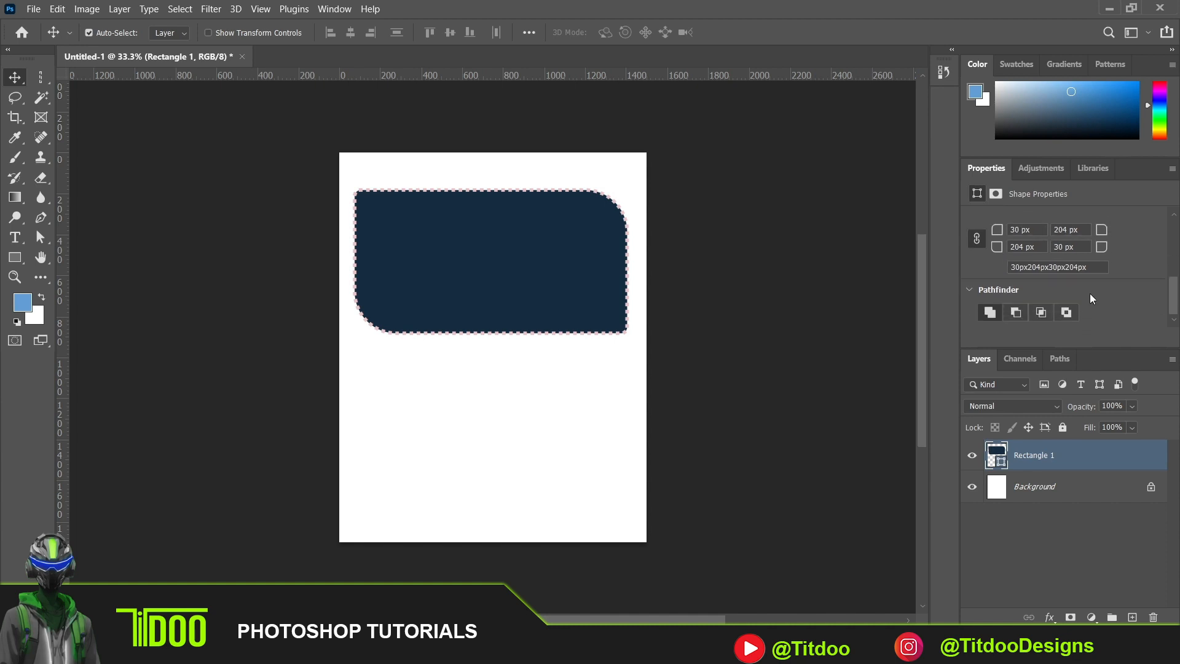
pyautogui.click(1016, 311)
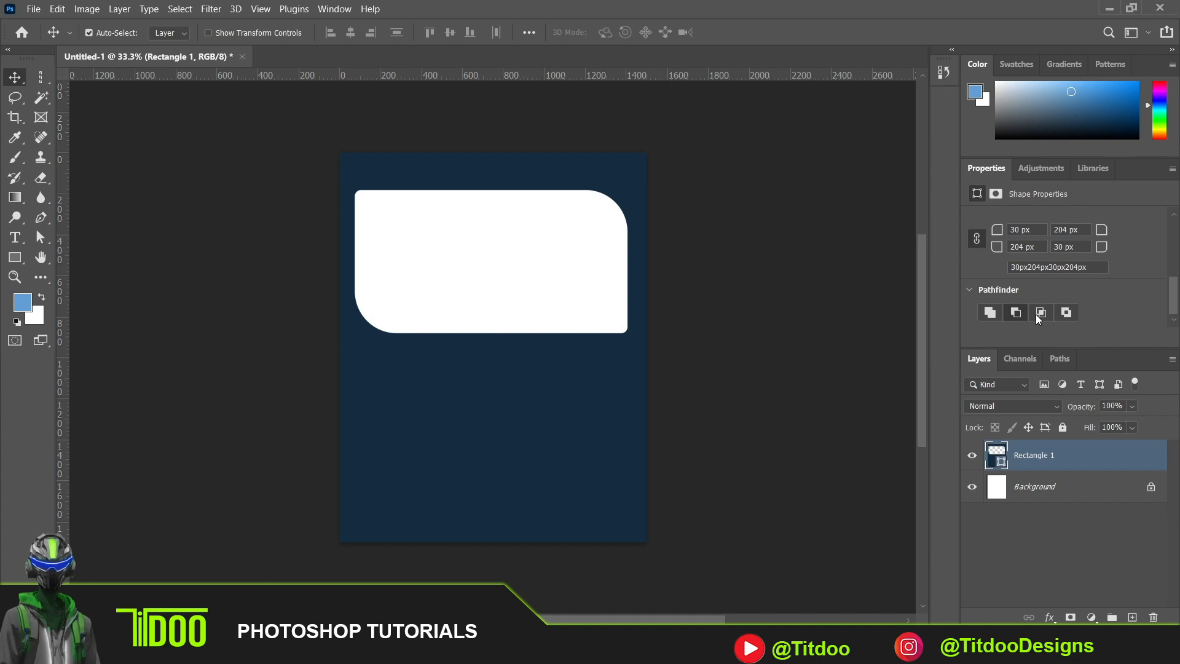
pyautogui.click(1036, 315)
pyautogui.click(1067, 315)
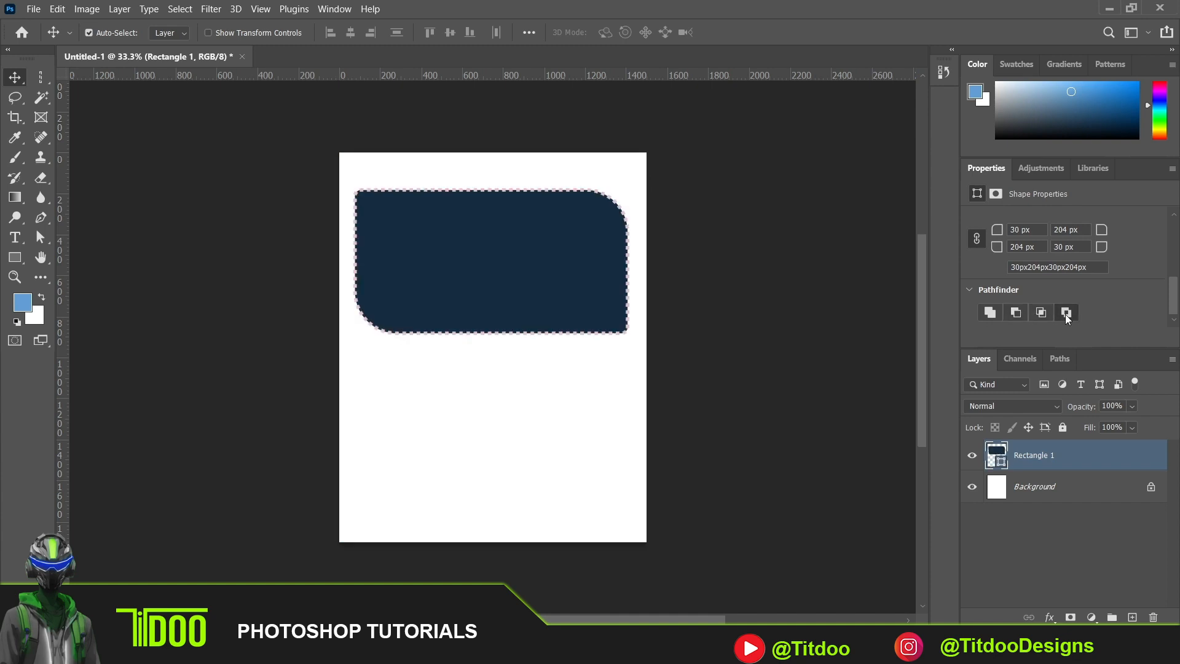
pyautogui.click(989, 313)
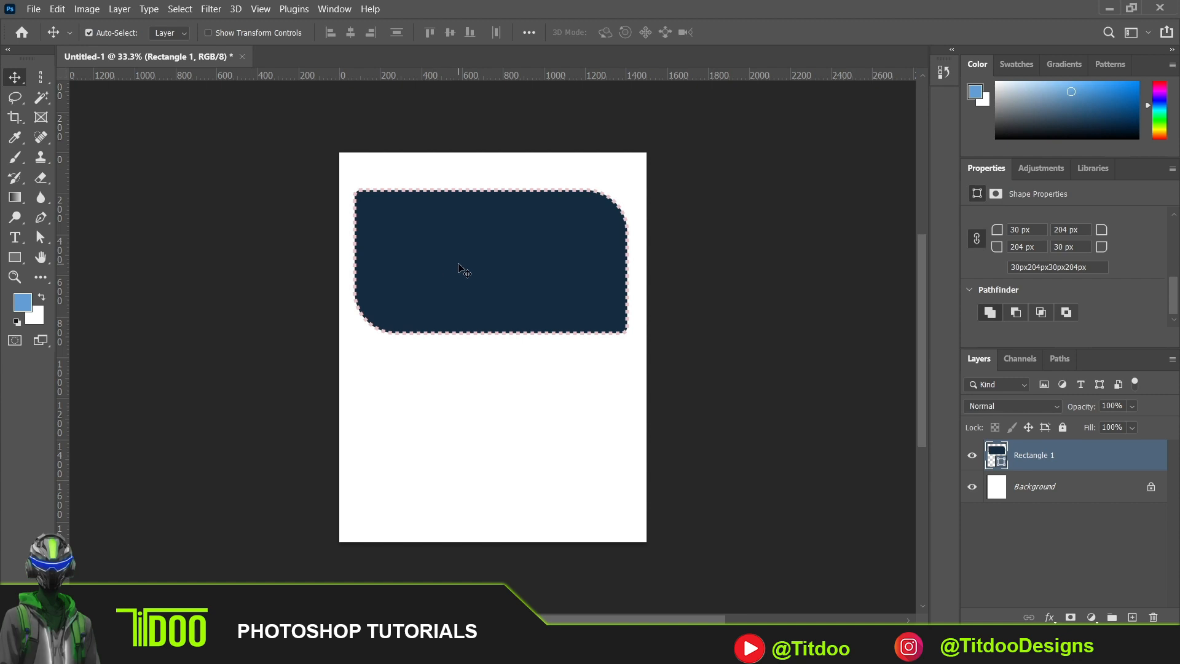
# - Move the rectangle lower on the canvas and delete its layer
pyautogui.moveTo(461, 268); pyautogui.dragTo(466, 304)
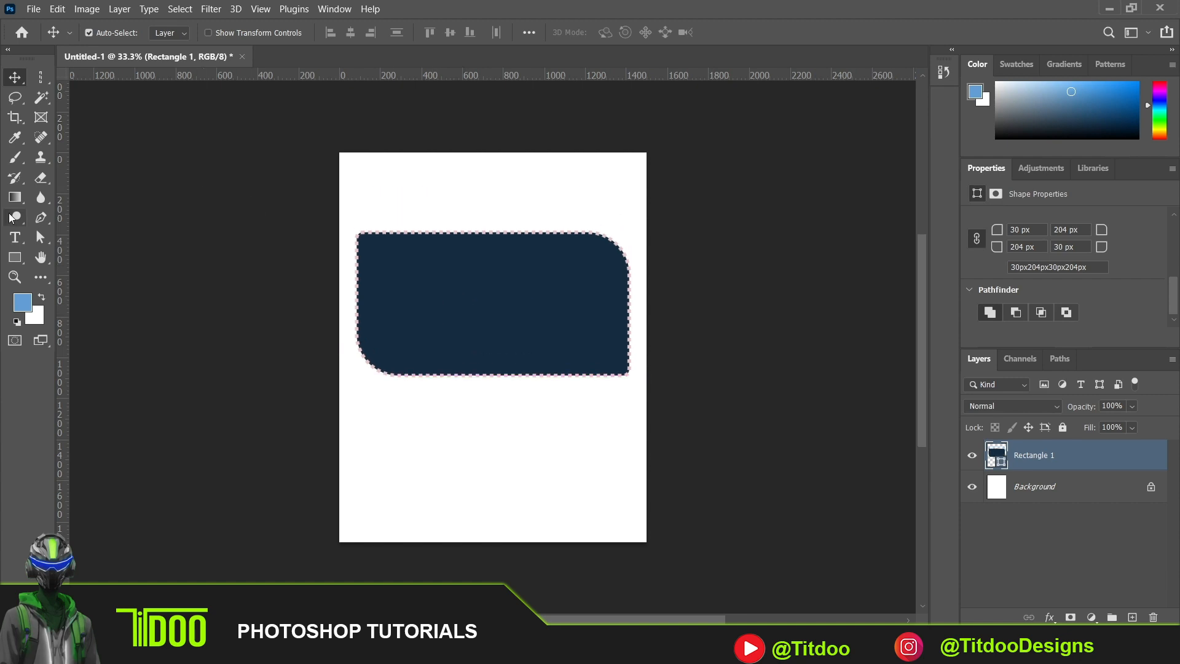
pyautogui.click(17, 263)
pyautogui.rightClick(16, 262)
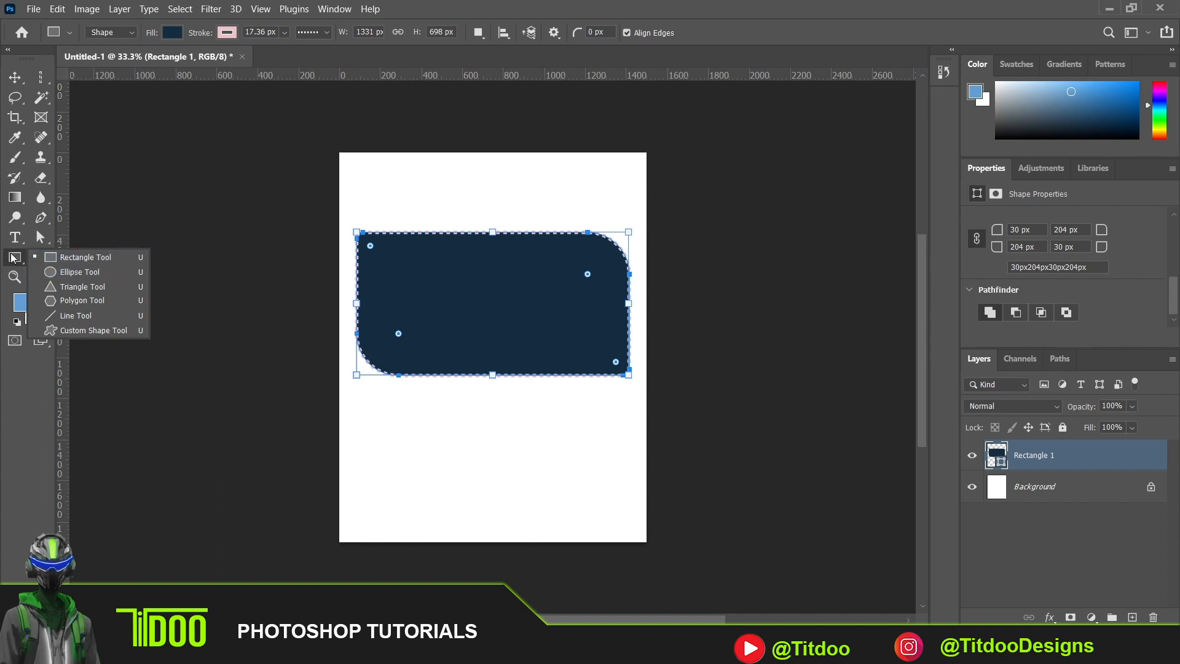
pyautogui.click(14, 259)
pyautogui.click(14, 77)
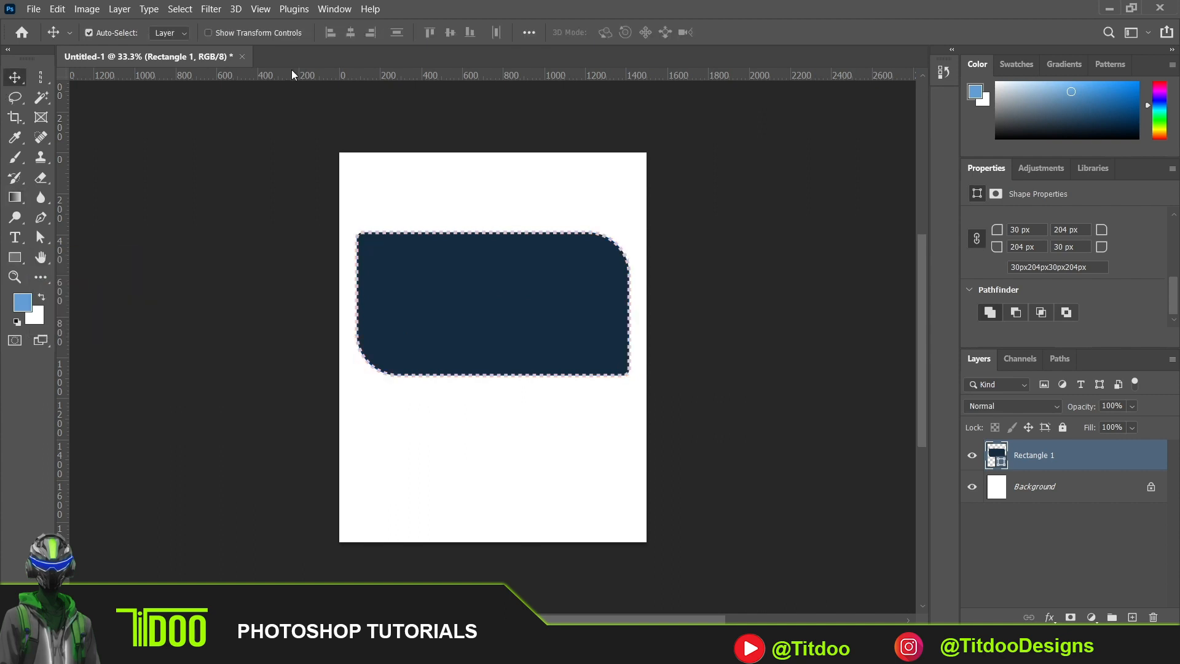
pyautogui.press('Delete')
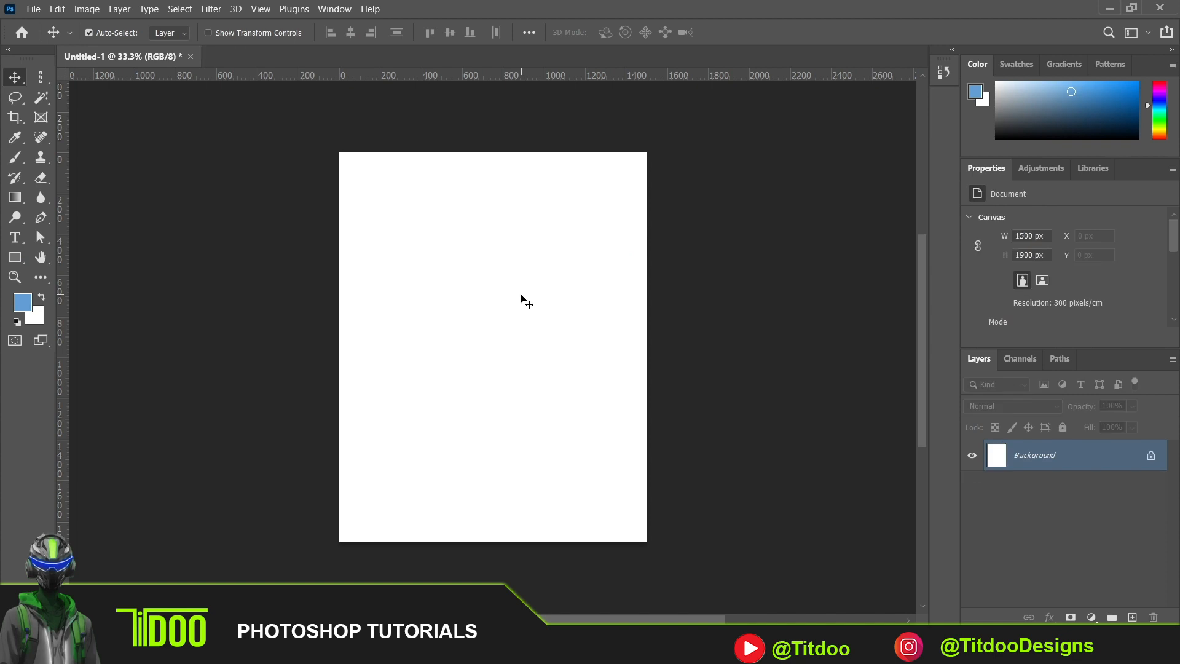
pyautogui.click(41, 76)
pyautogui.rightClick(42, 76)
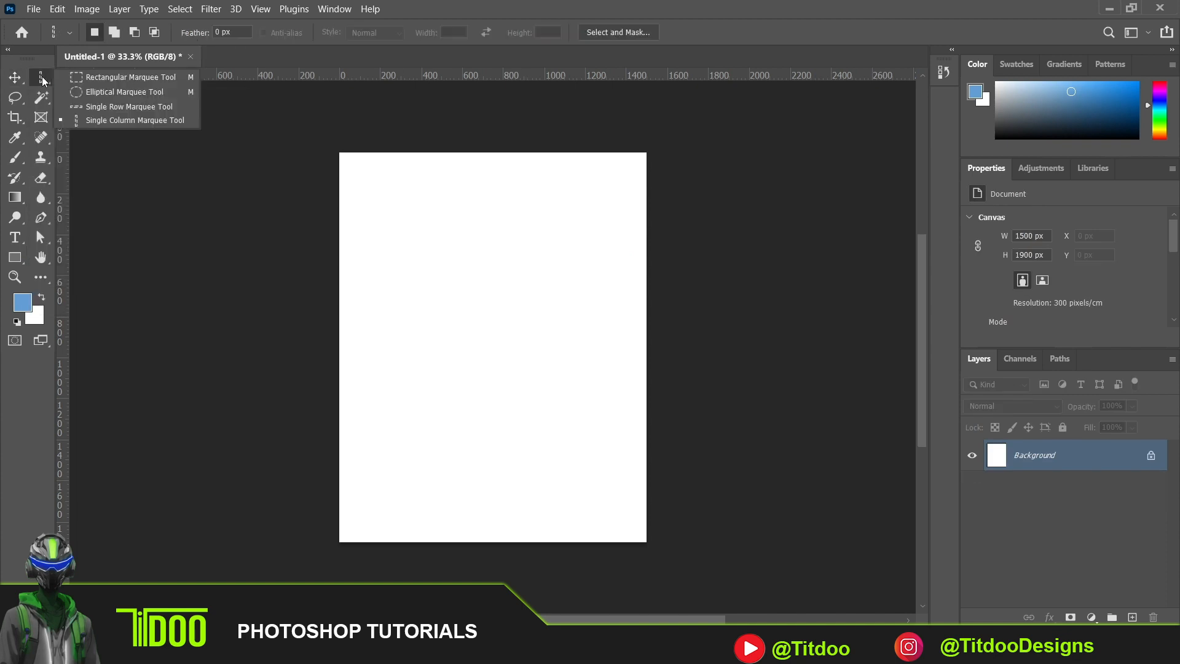
pyautogui.click(89, 82)
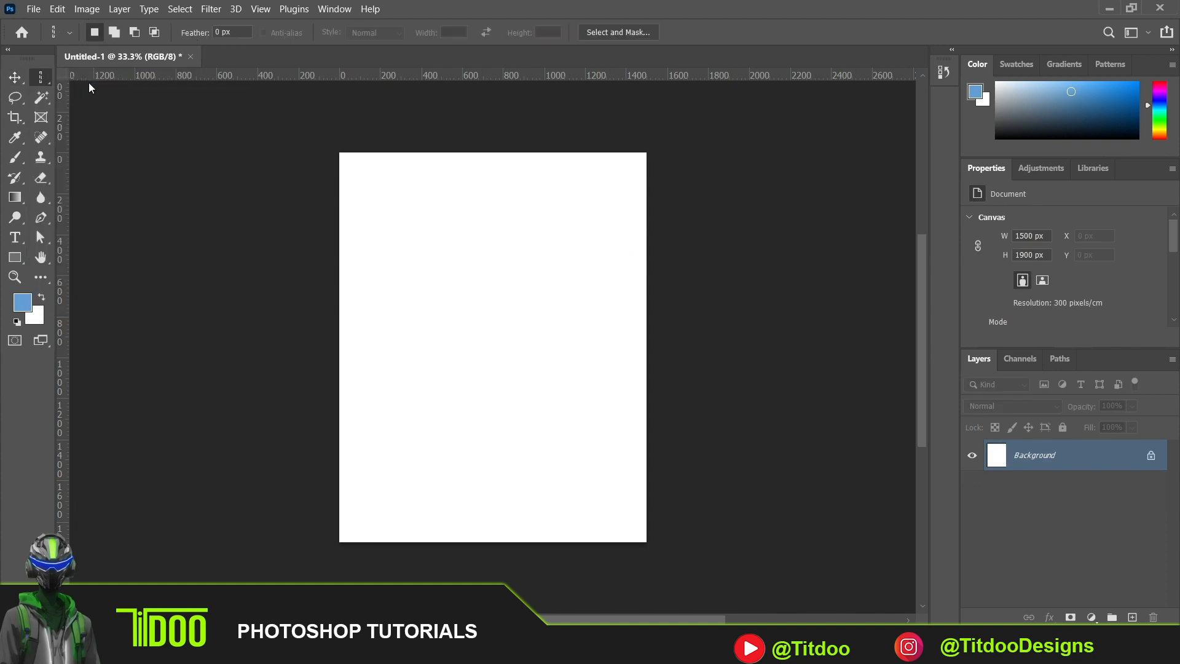
pyautogui.click(14, 258)
pyautogui.rightClick(13, 263)
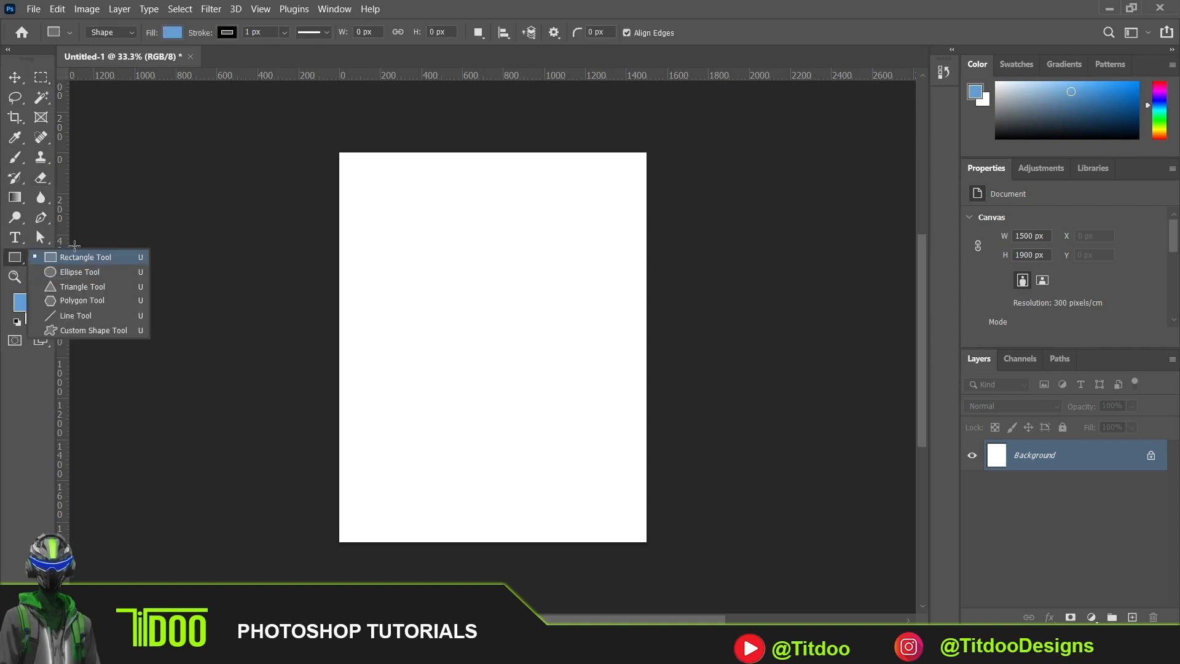
pyautogui.click(15, 77)
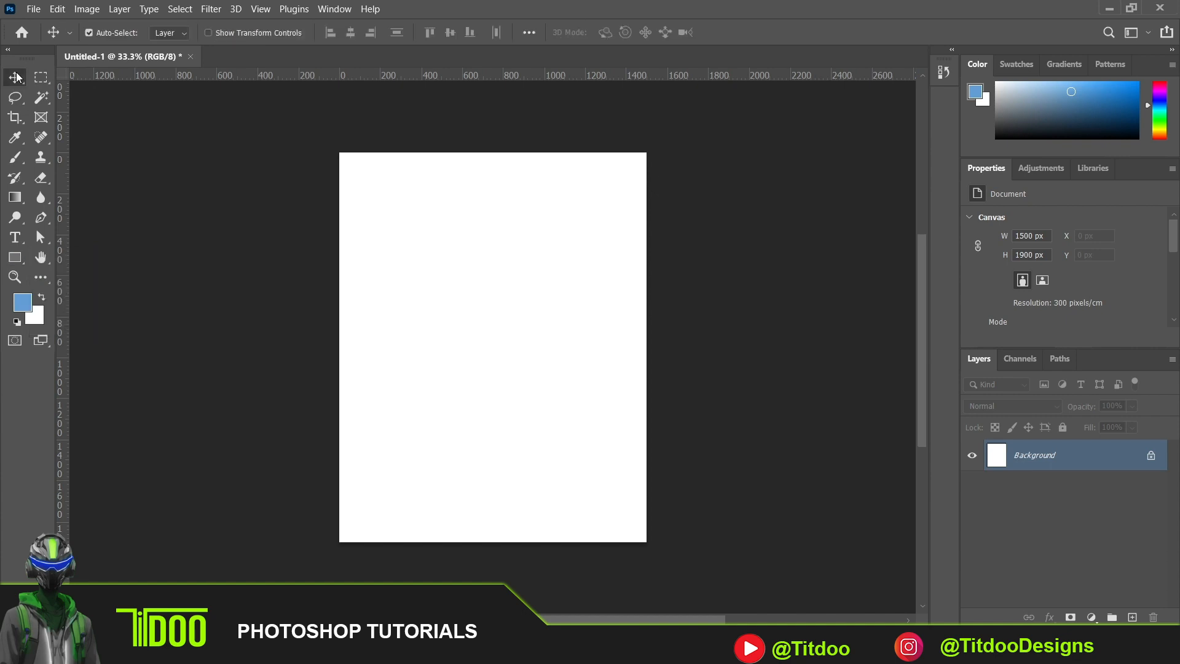
# - Add a horizontal text line with a person's full name, split into two words, and move it near the canvas's horizontal center
pyautogui.click(16, 244)
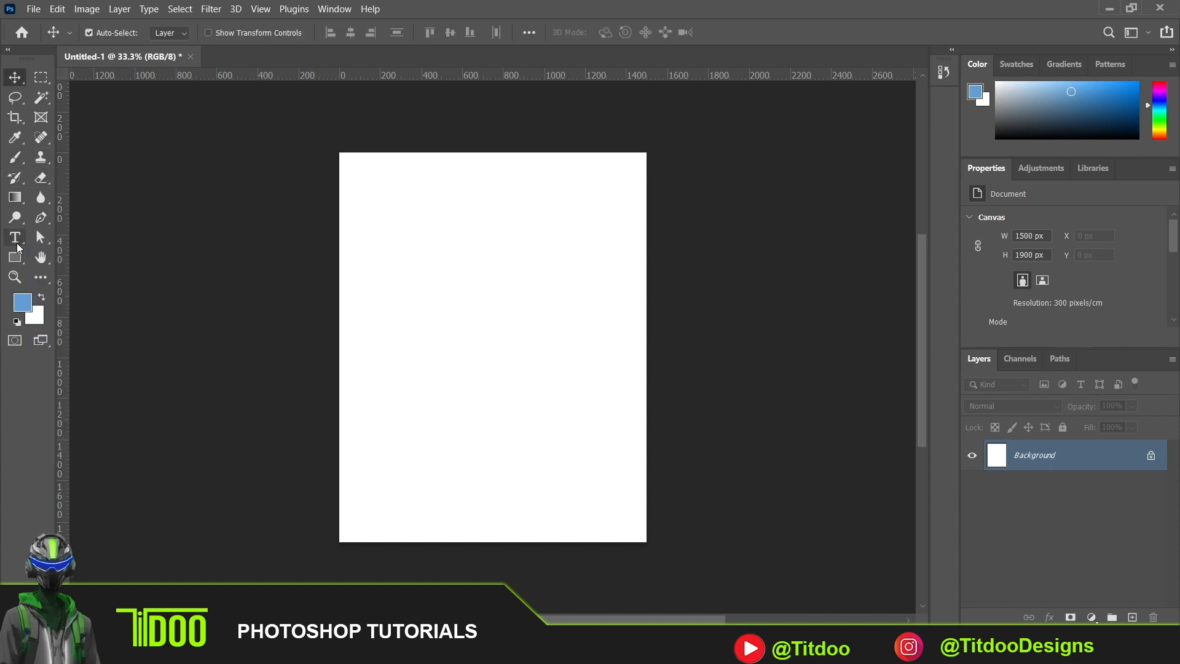
pyautogui.click(430, 303)
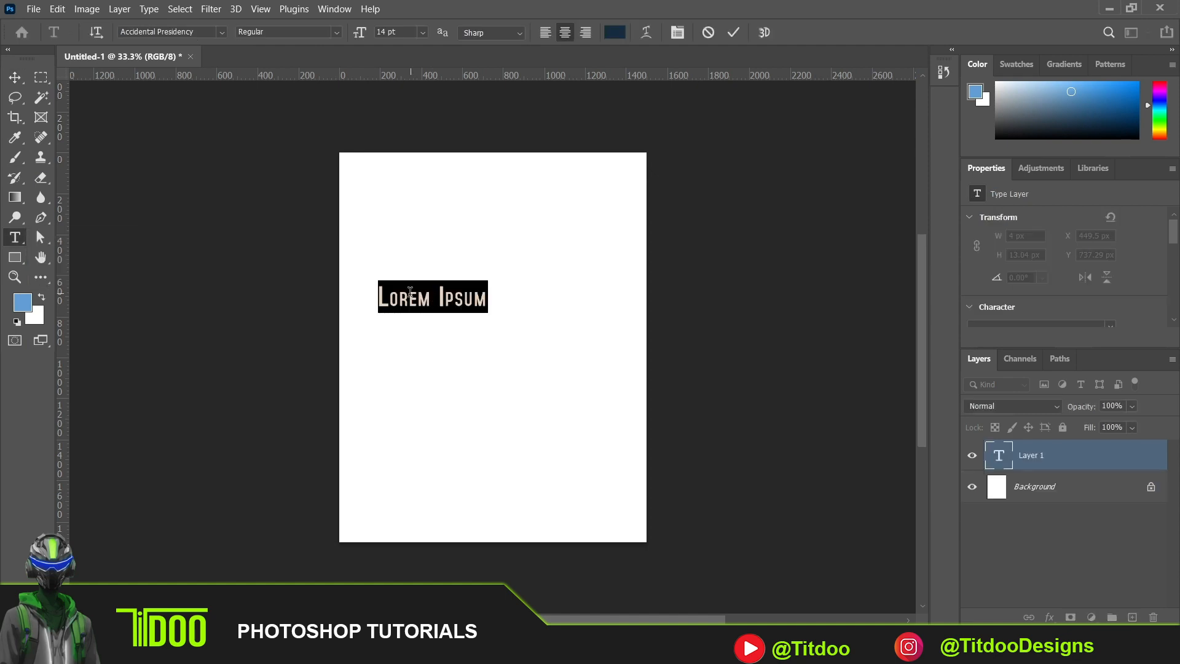
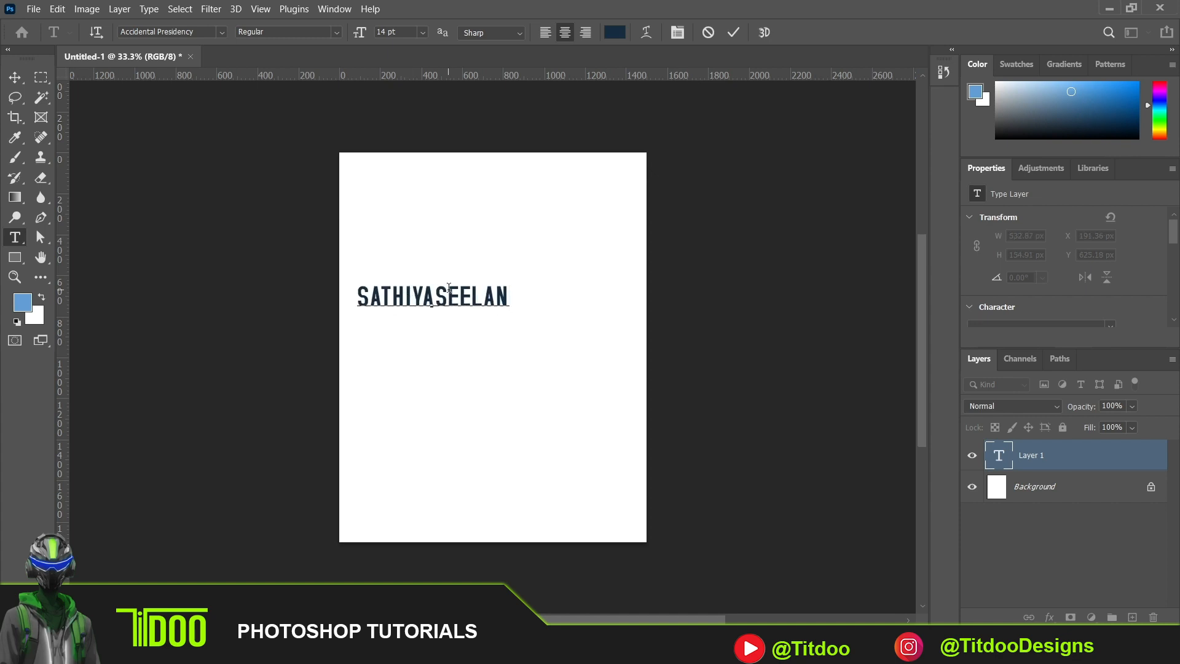
pyautogui.click(436, 296)
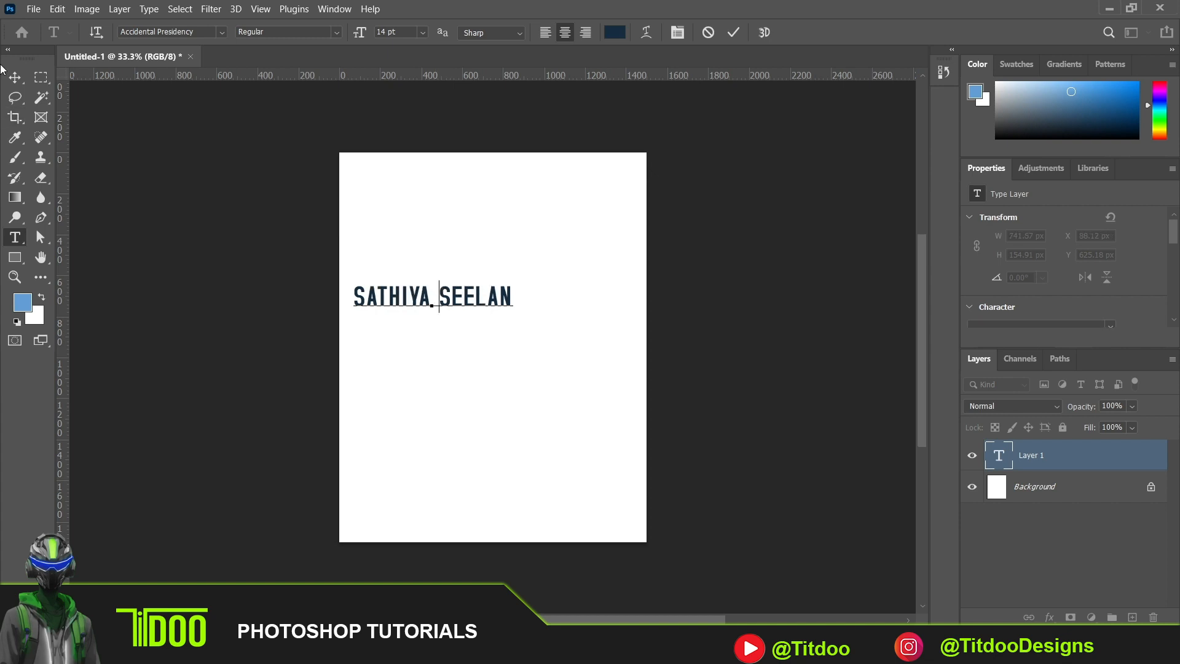
pyautogui.click(20, 76)
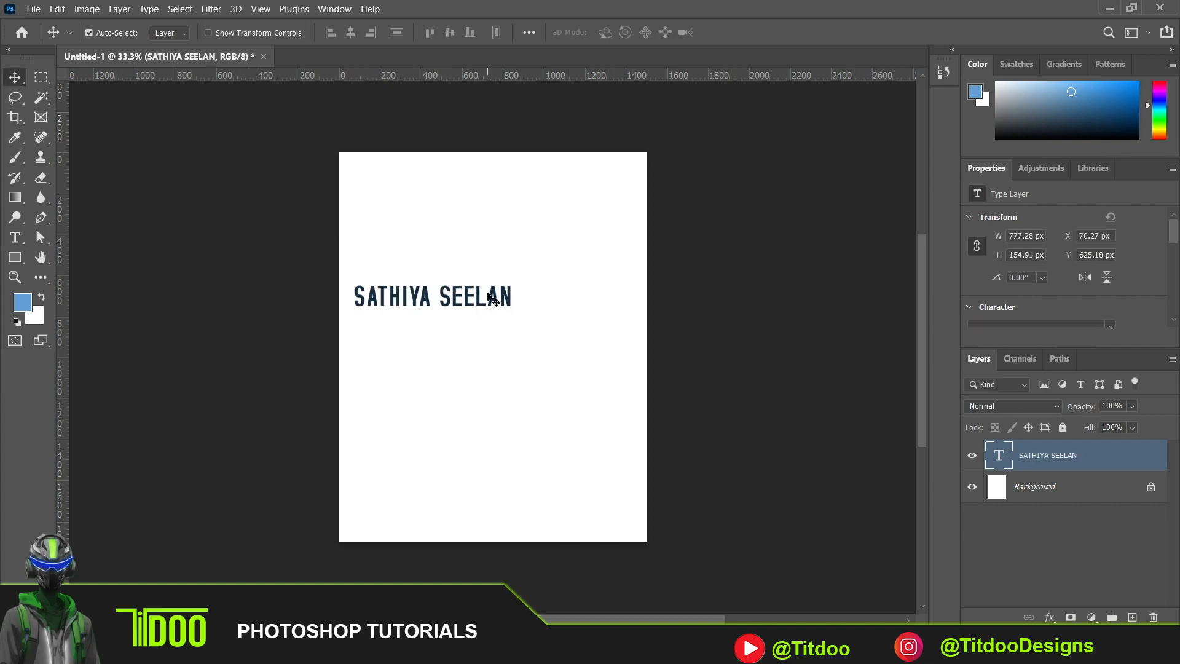
pyautogui.moveTo(504, 299); pyautogui.dragTo(561, 314)
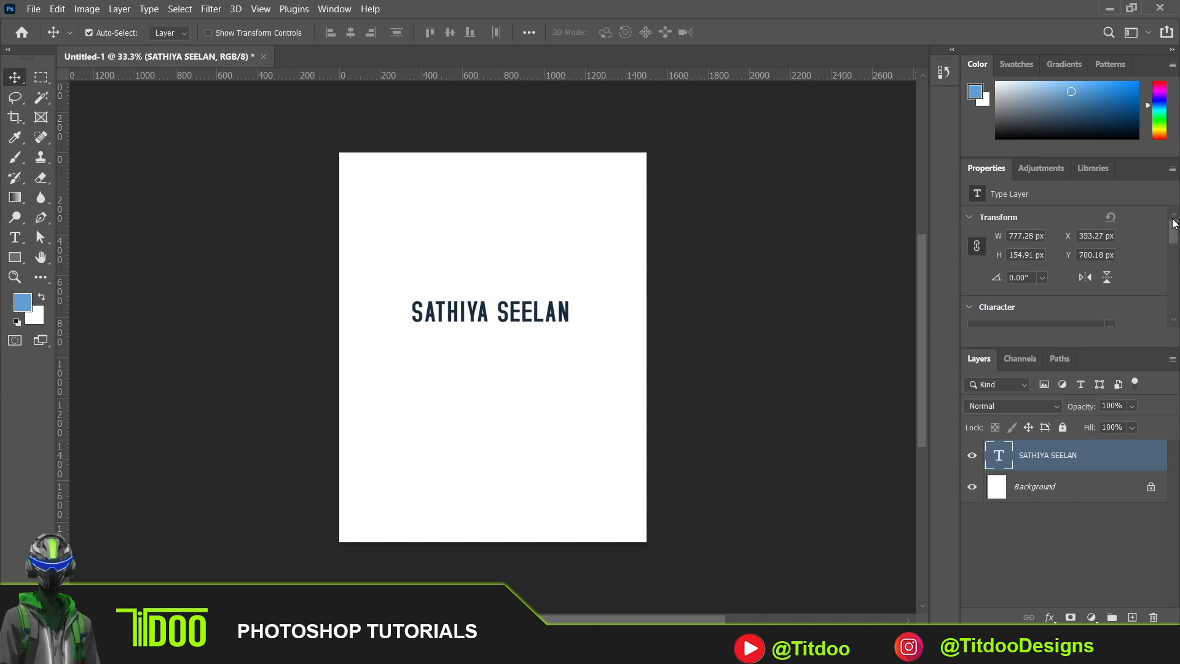
# - Change the name text's font to Impact
pyautogui.moveTo(1175, 229); pyautogui.dragTo(1178, 251)
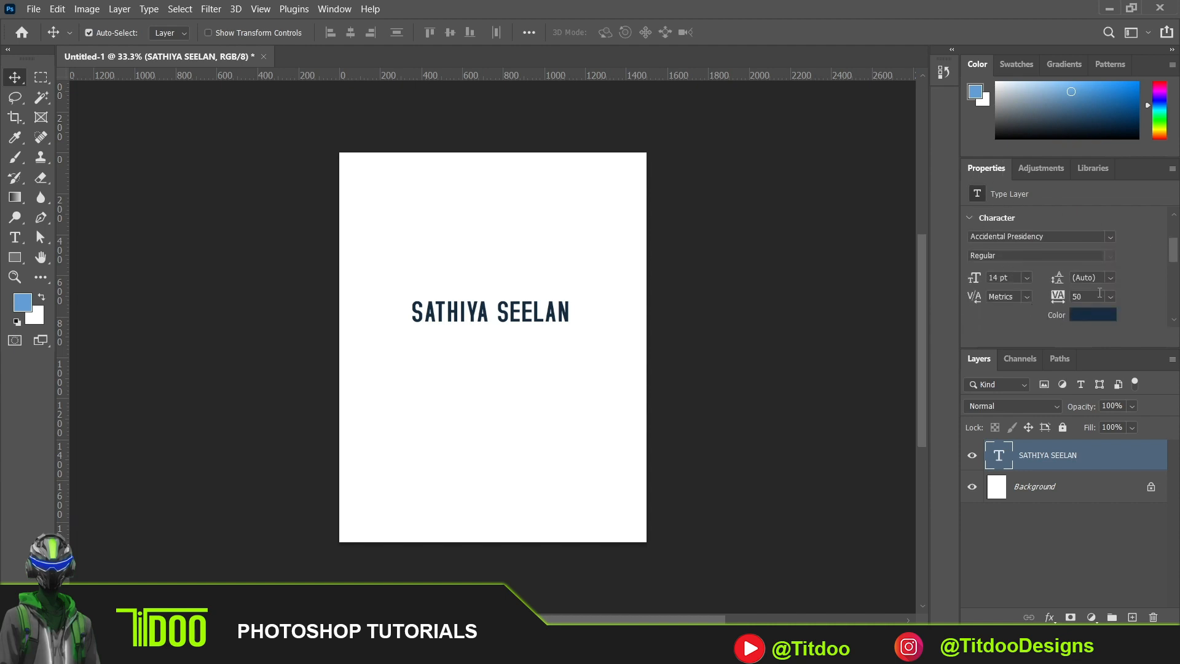
pyautogui.click(1111, 238)
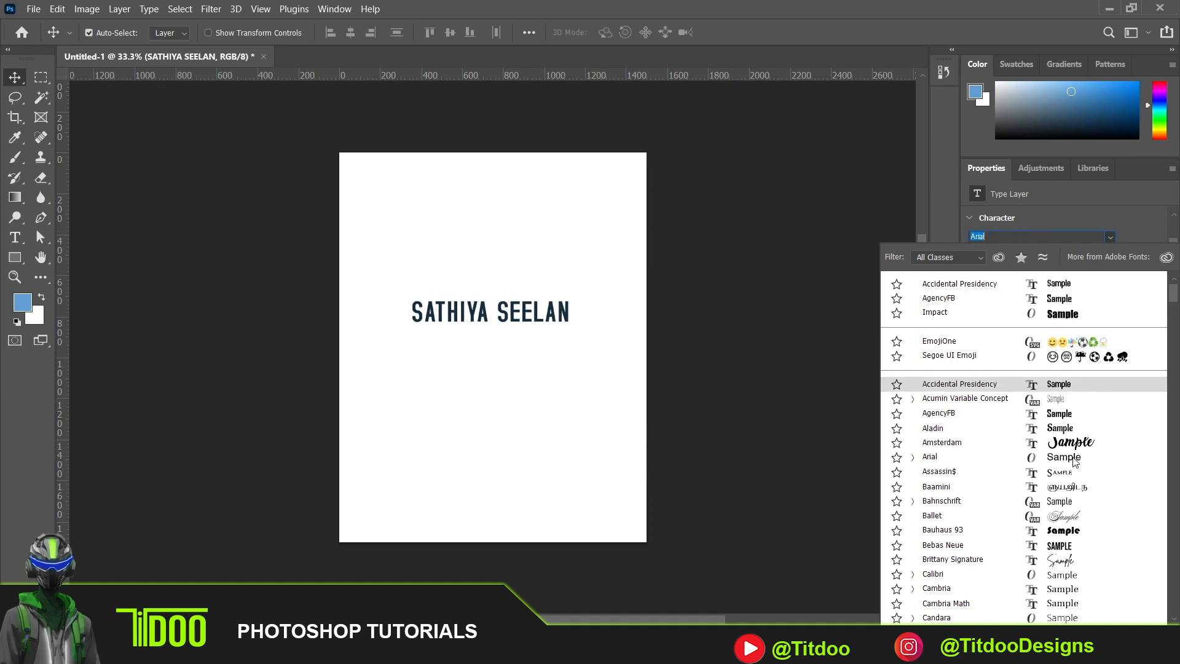
pyautogui.click(1083, 312)
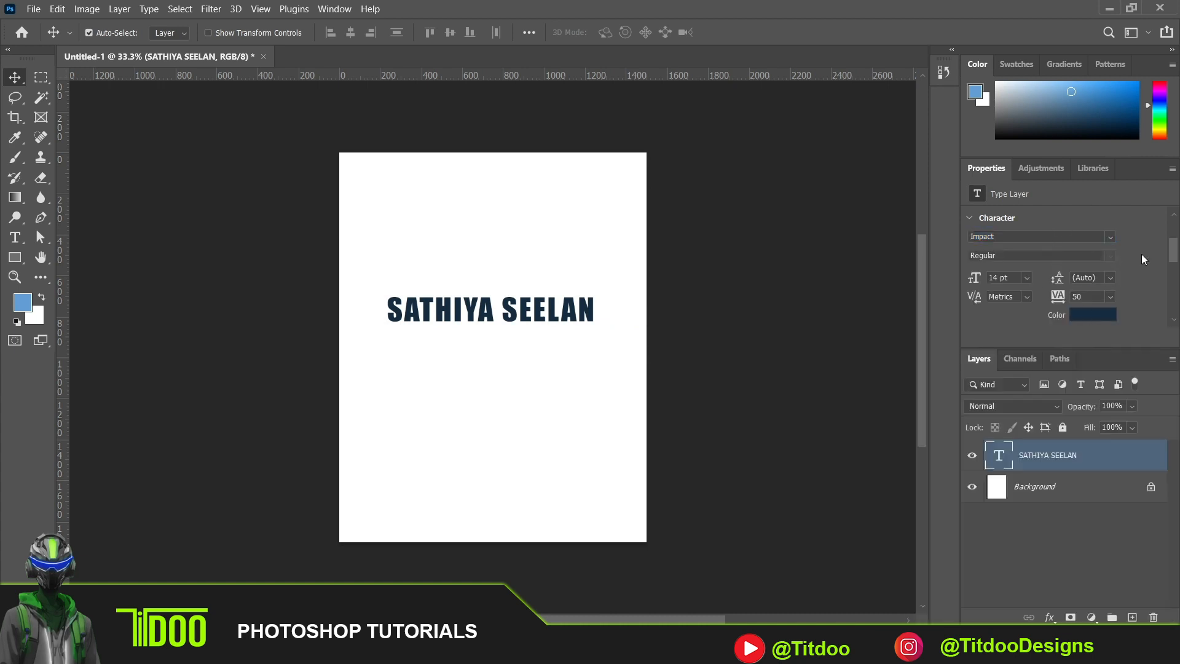
# - Try a 24 pt font size on the name text, set it to 12 pt, and nudge the text slightly
pyautogui.click(1031, 279)
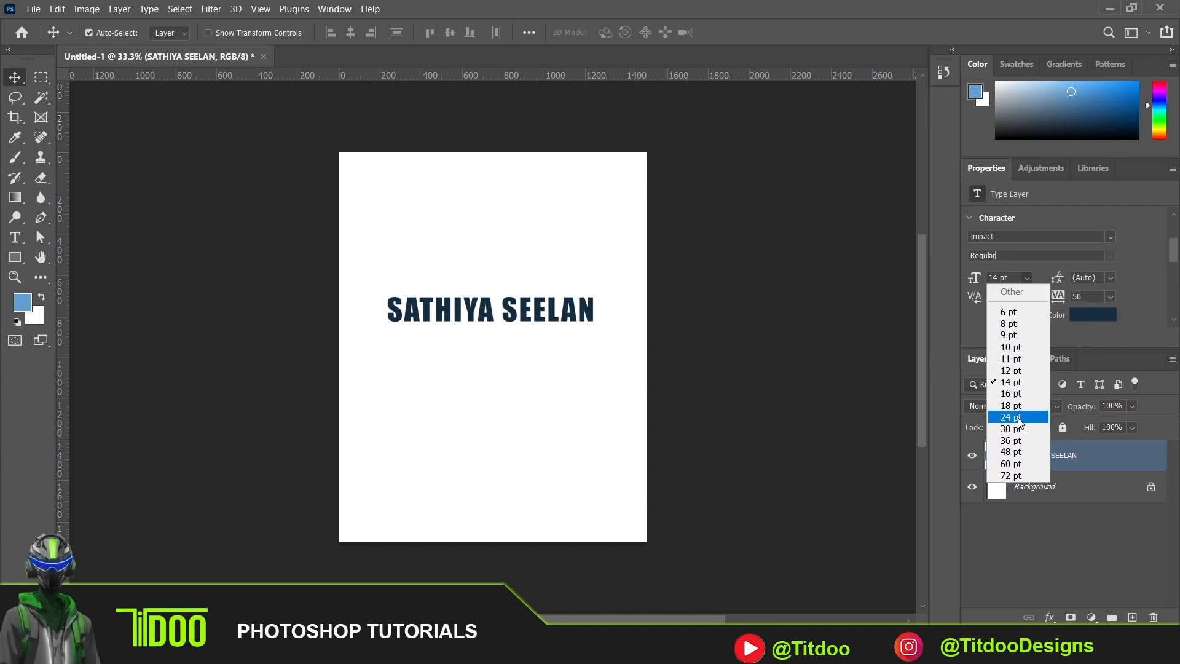
pyautogui.click(1016, 418)
pyautogui.click(1027, 280)
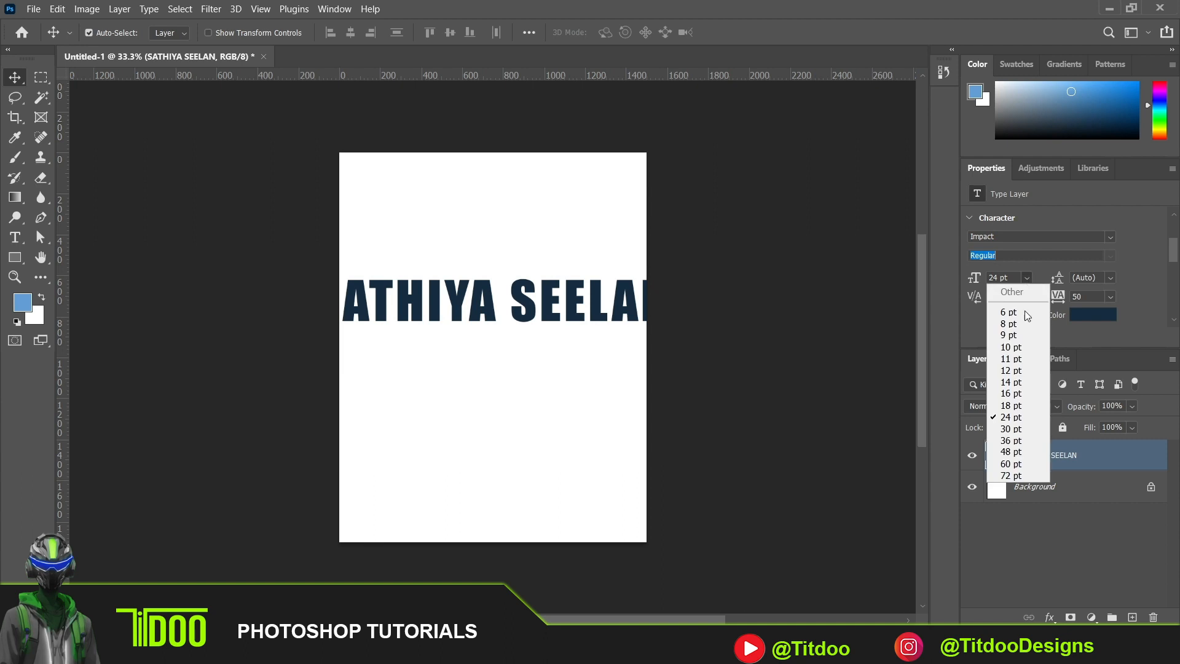
pyautogui.click(1024, 365)
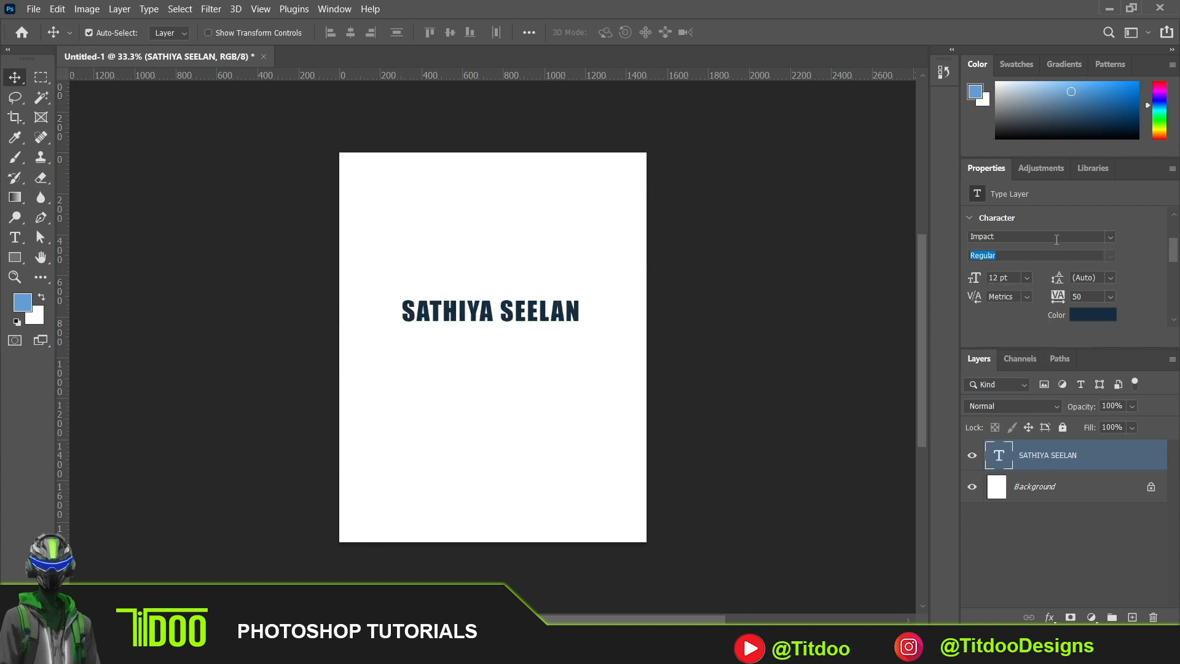
pyautogui.click(1114, 277)
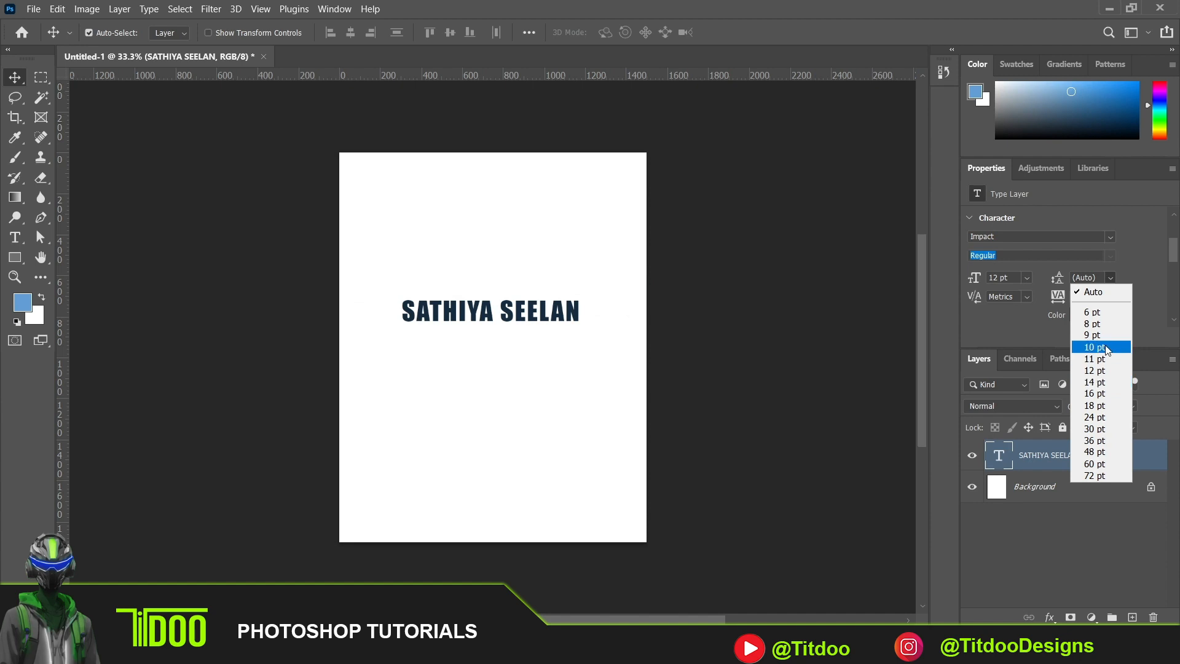
pyautogui.click(572, 310)
pyautogui.moveTo(572, 310)
pyautogui.mouseDown()
pyautogui.moveTo(589, 316)
pyautogui.moveTo(568, 312)
pyautogui.mouseUp()
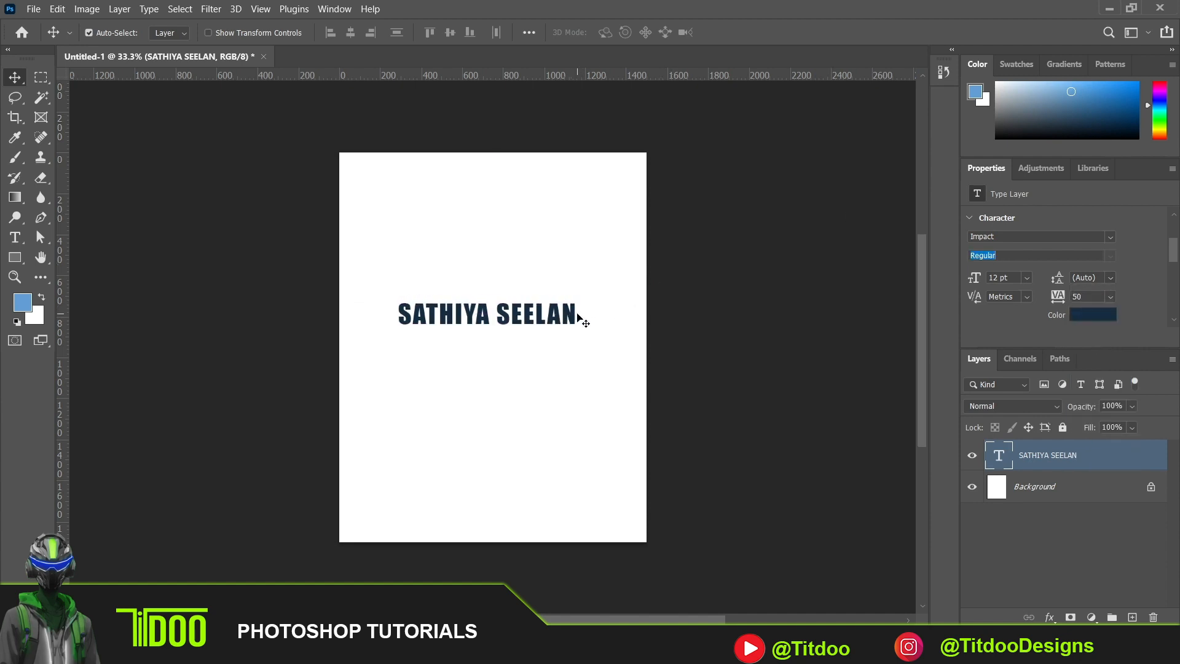
# - Add a second line reading GRAPHIC DESIGNER below the name in the same text layer and commit the edit
pyautogui.click(577, 317)
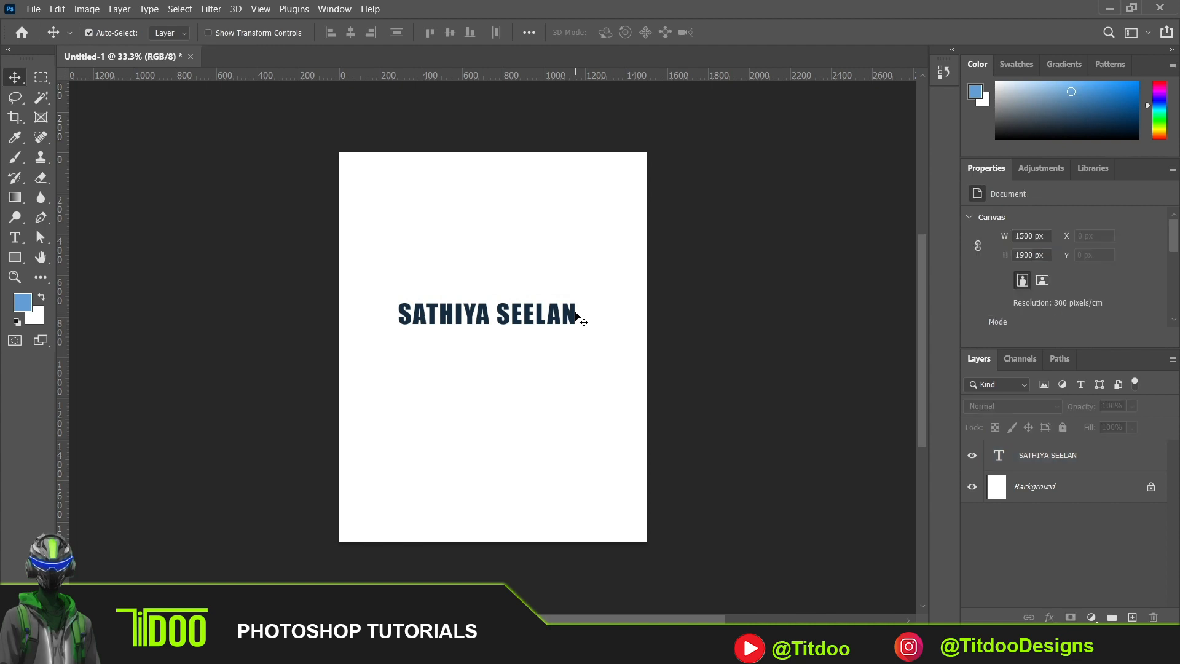
pyautogui.click(576, 316)
pyautogui.doubleClick(572, 311)
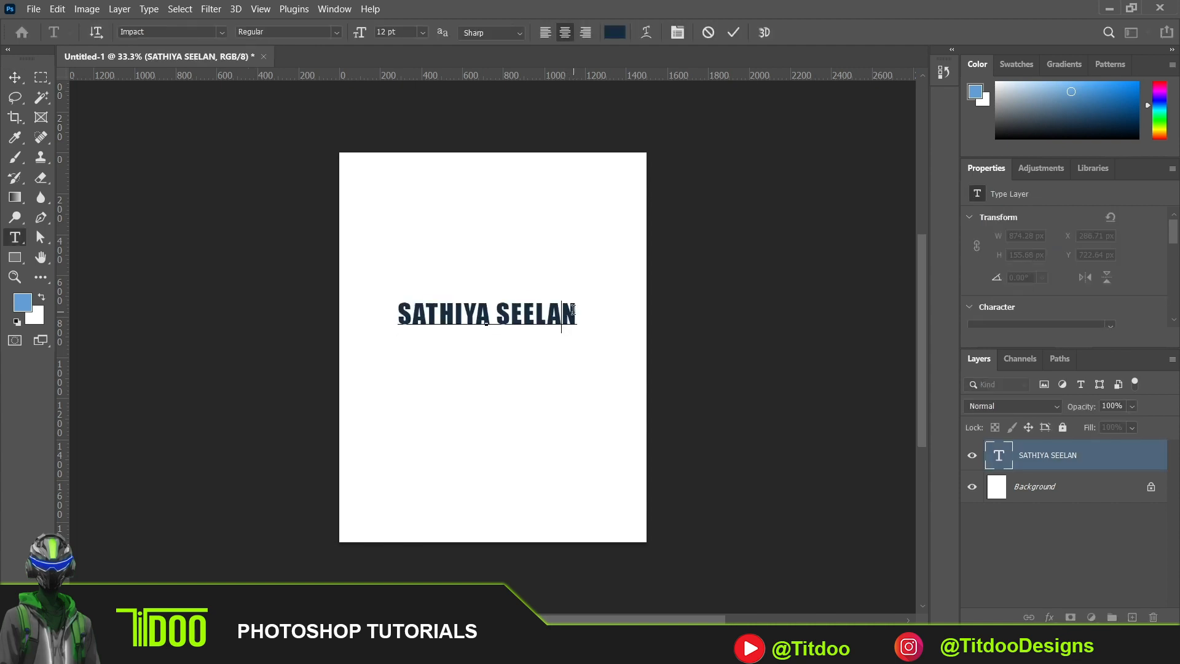
pyautogui.click(573, 311)
pyautogui.press('Return')
pyautogui.write('GRAPHIC ')
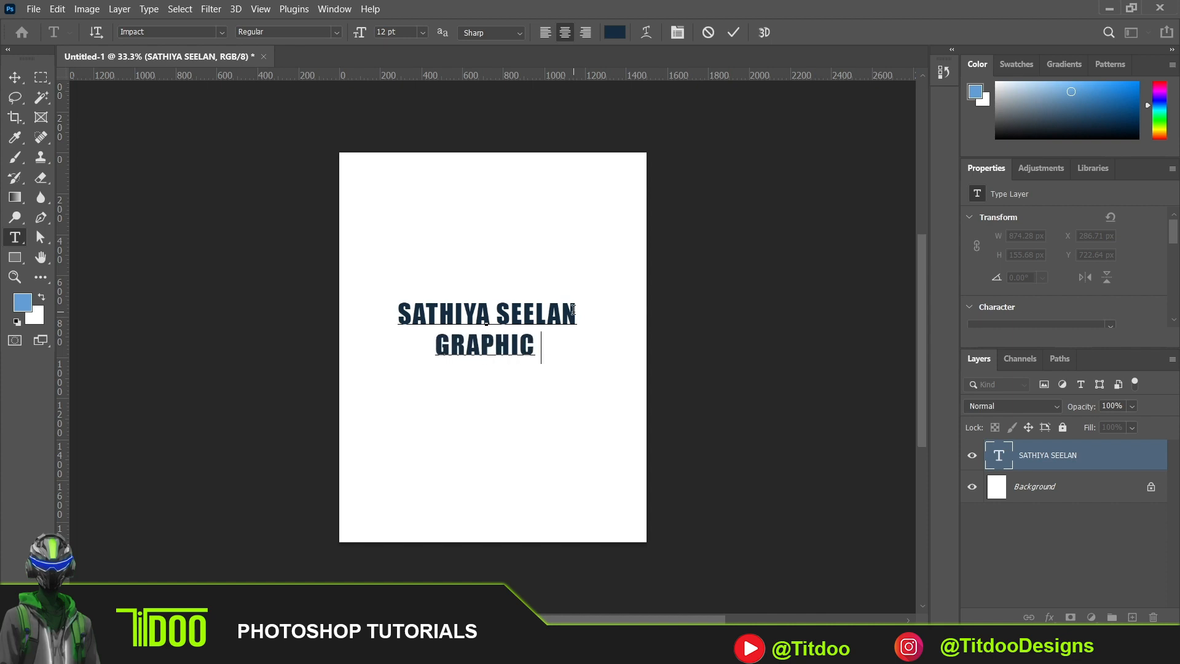
pyautogui.write('DESIGNER')
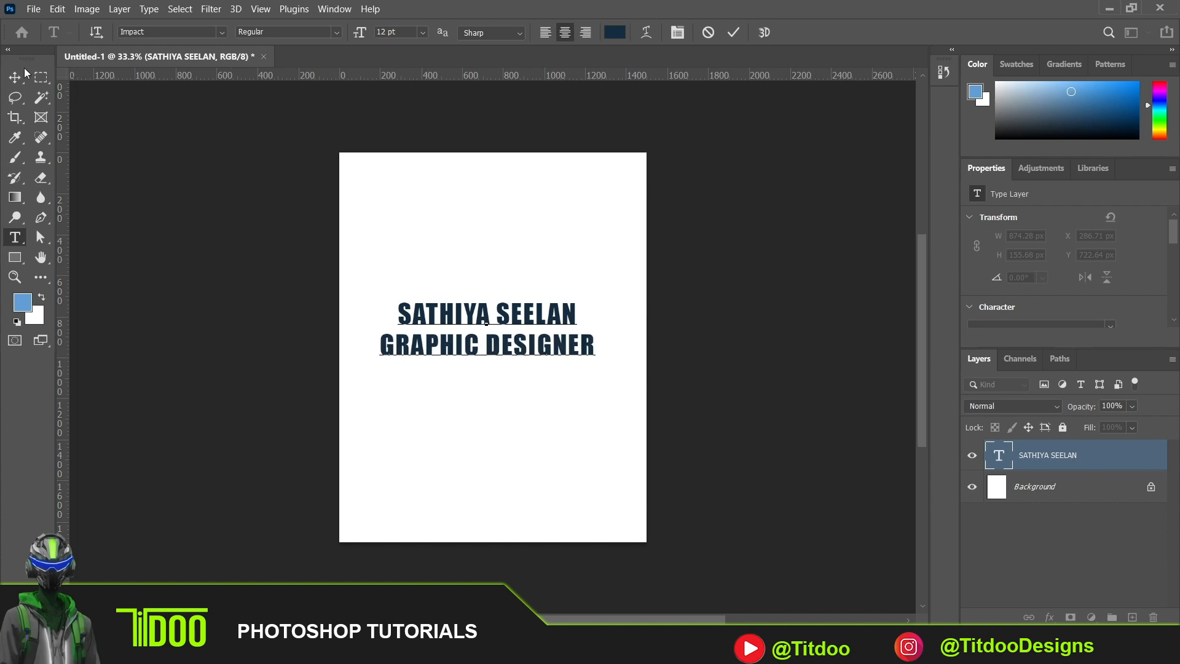
pyautogui.click(17, 78)
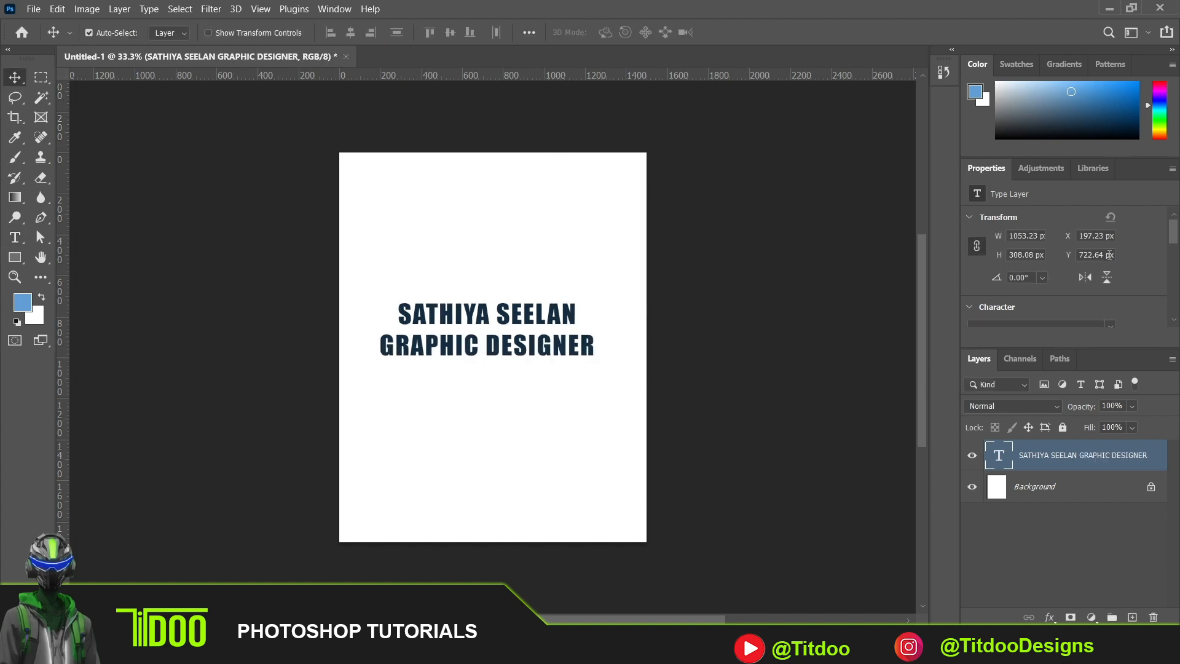
# - Try 30 pt leading between the two text lines, and set the leading to 11 pt
pyautogui.moveTo(1174, 231); pyautogui.dragTo(1177, 260)
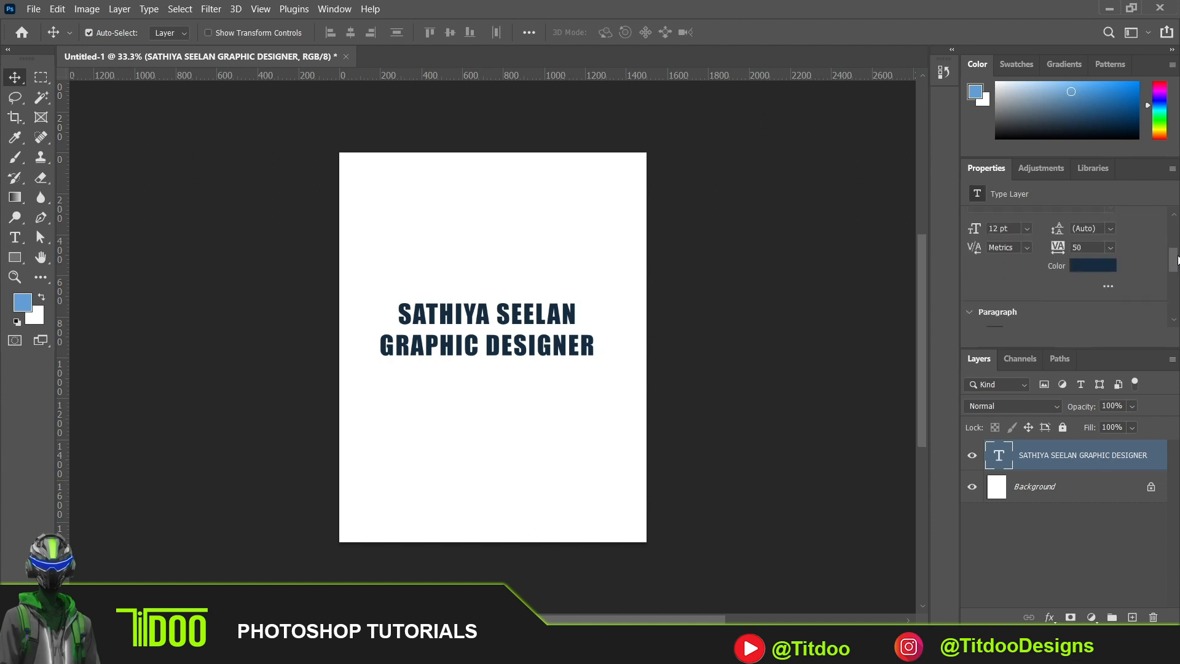
pyautogui.click(1111, 228)
pyautogui.click(1094, 379)
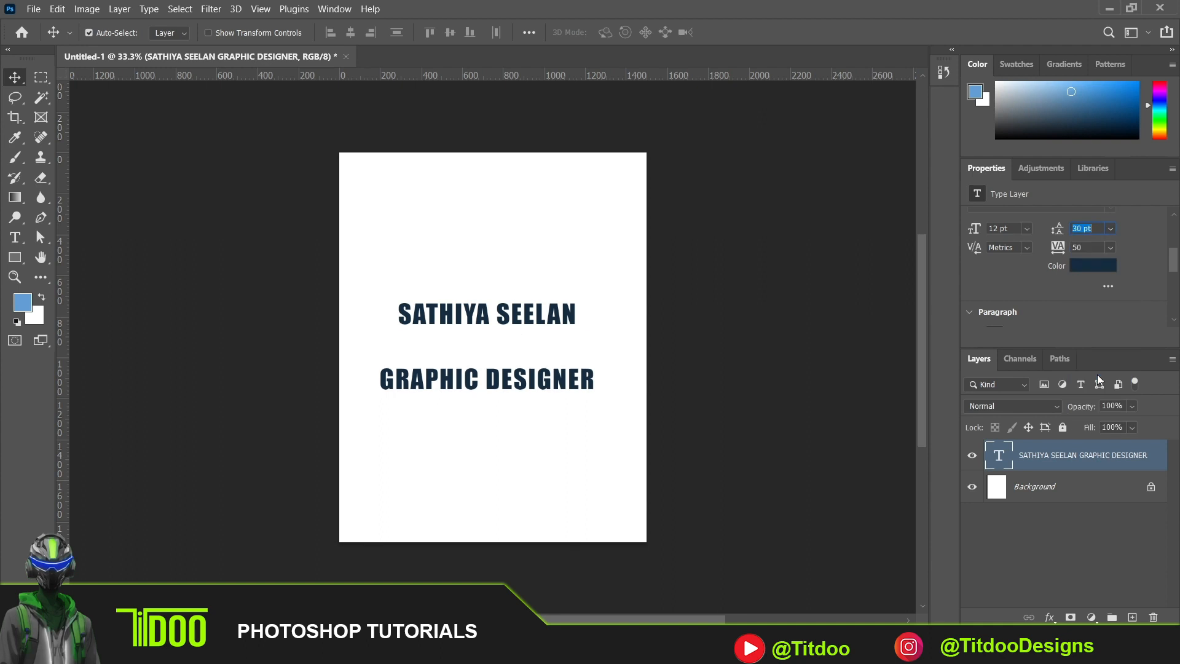
pyautogui.click(1112, 230)
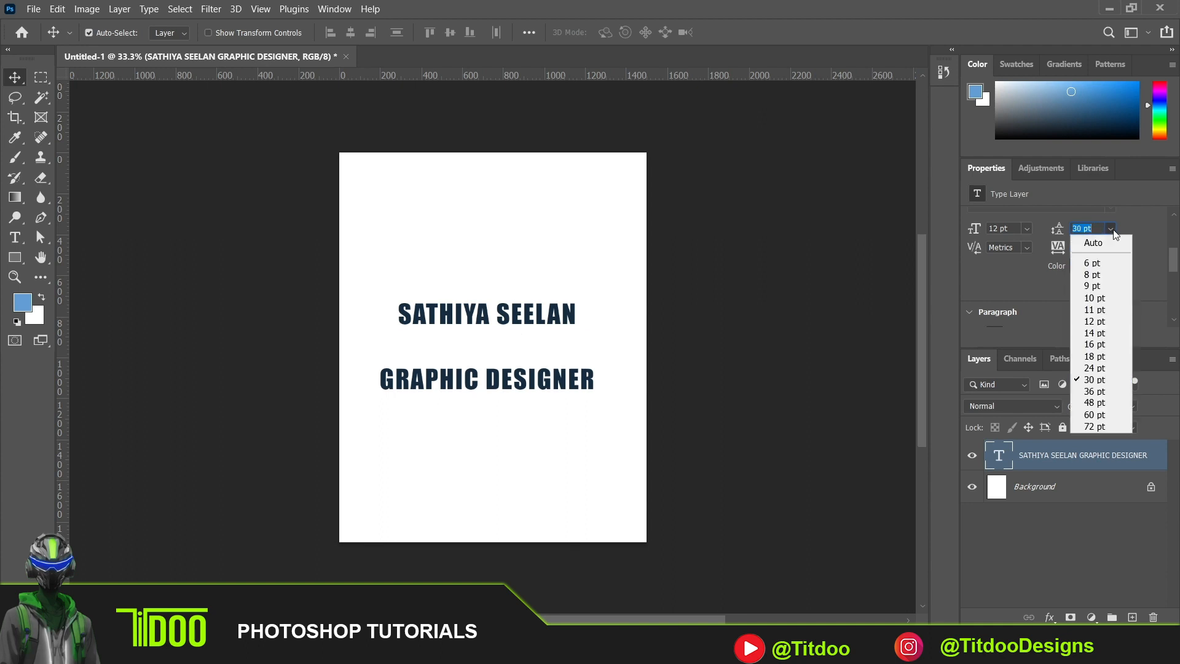
pyautogui.click(1108, 306)
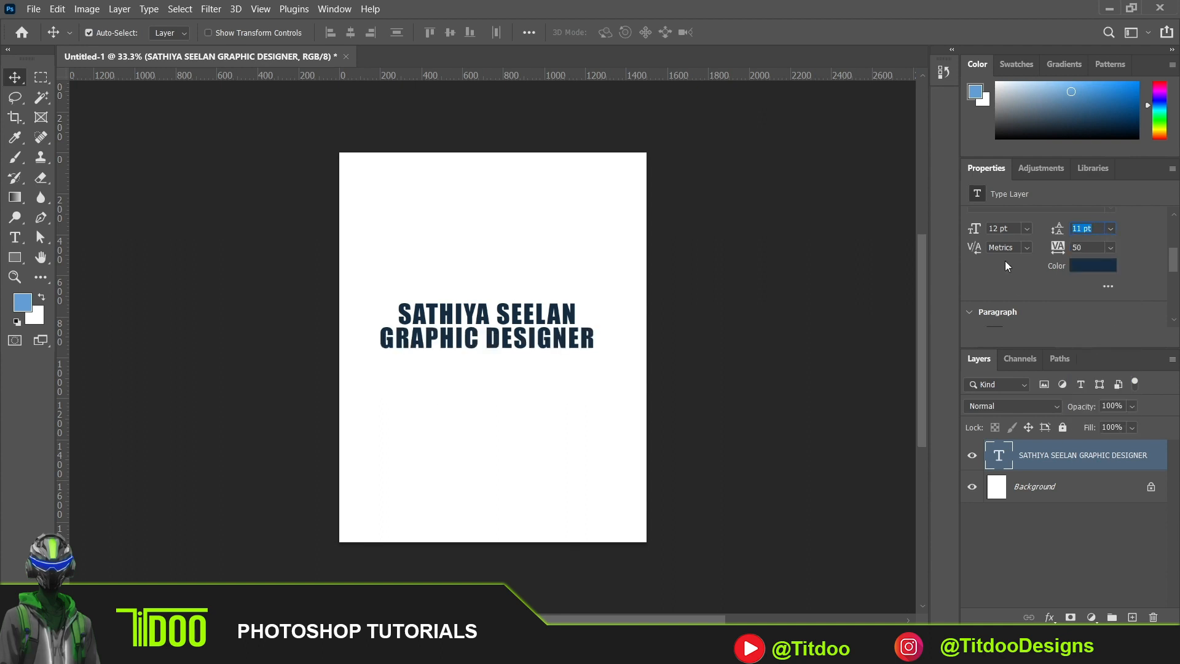
# - Look through the kerning options, try a tracking of 200 on the text, and set the tracking to 5
pyautogui.click(1026, 247)
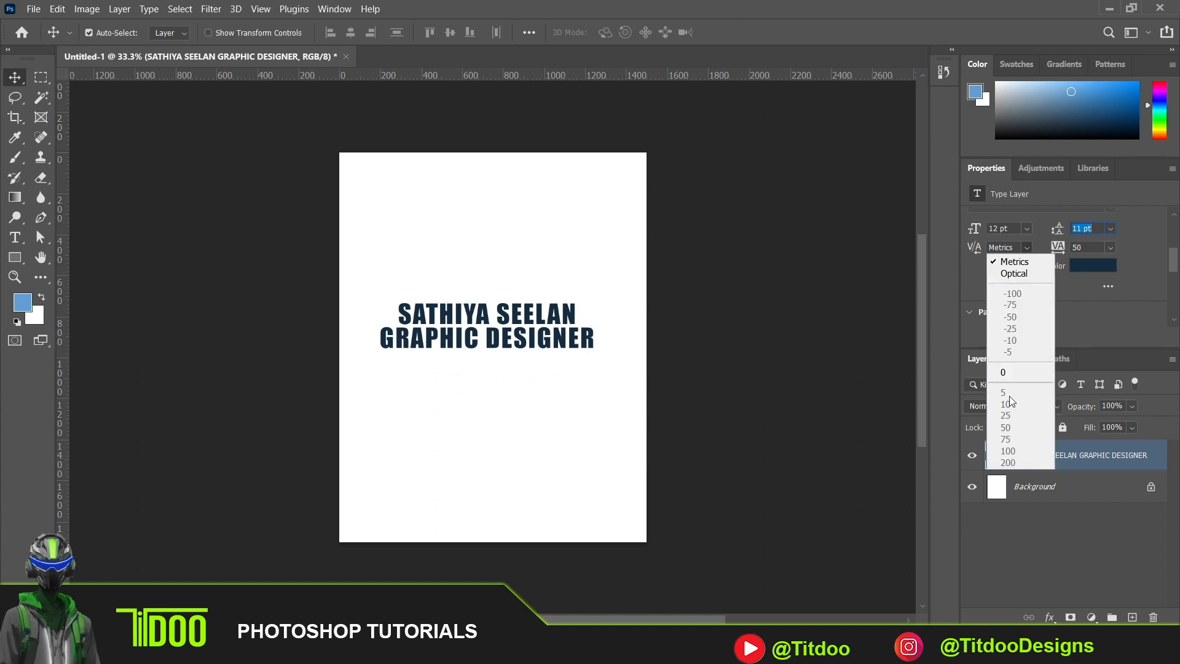
pyautogui.click(1117, 246)
pyautogui.click(1114, 246)
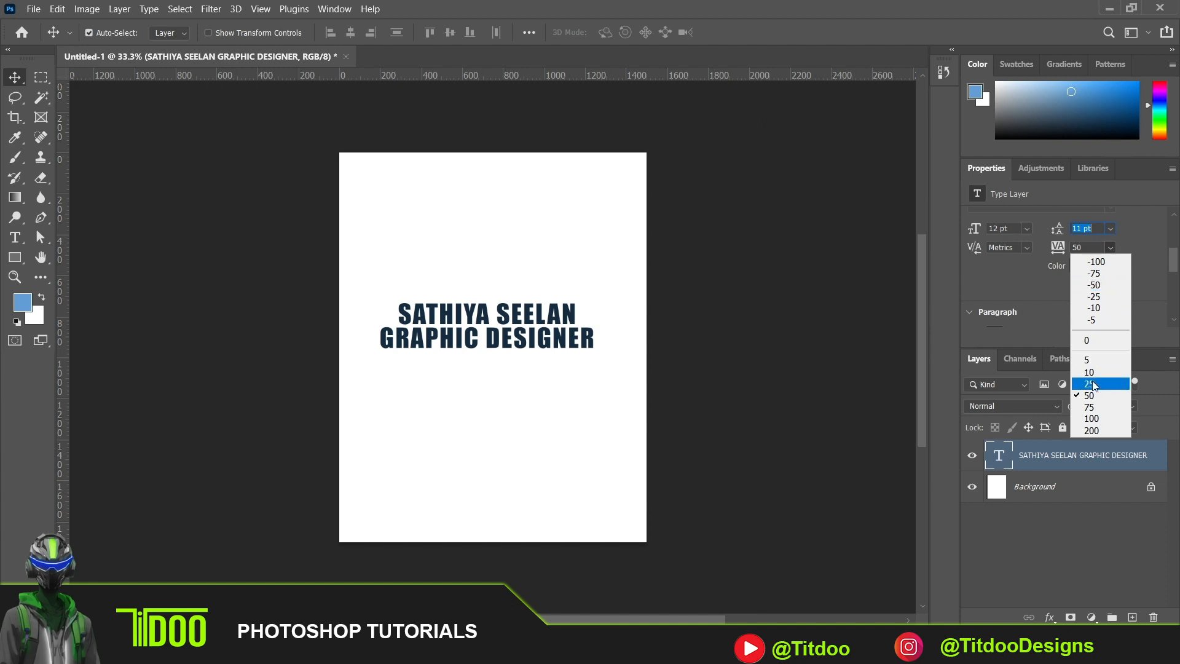
pyautogui.click(1099, 431)
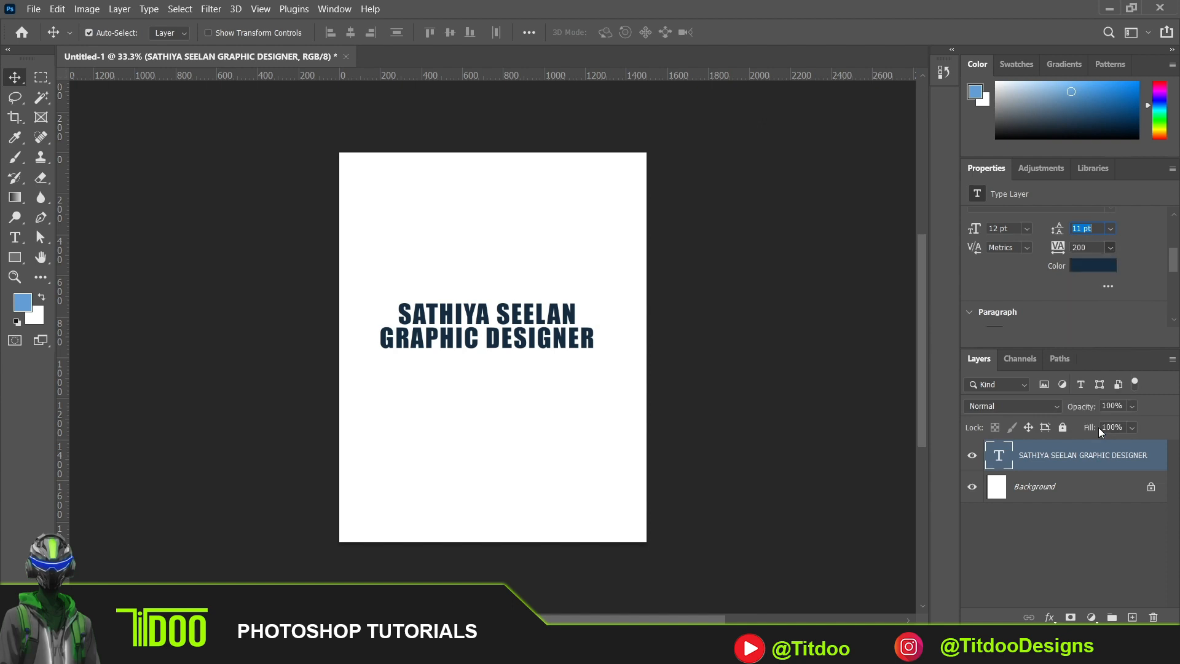
pyautogui.click(1111, 246)
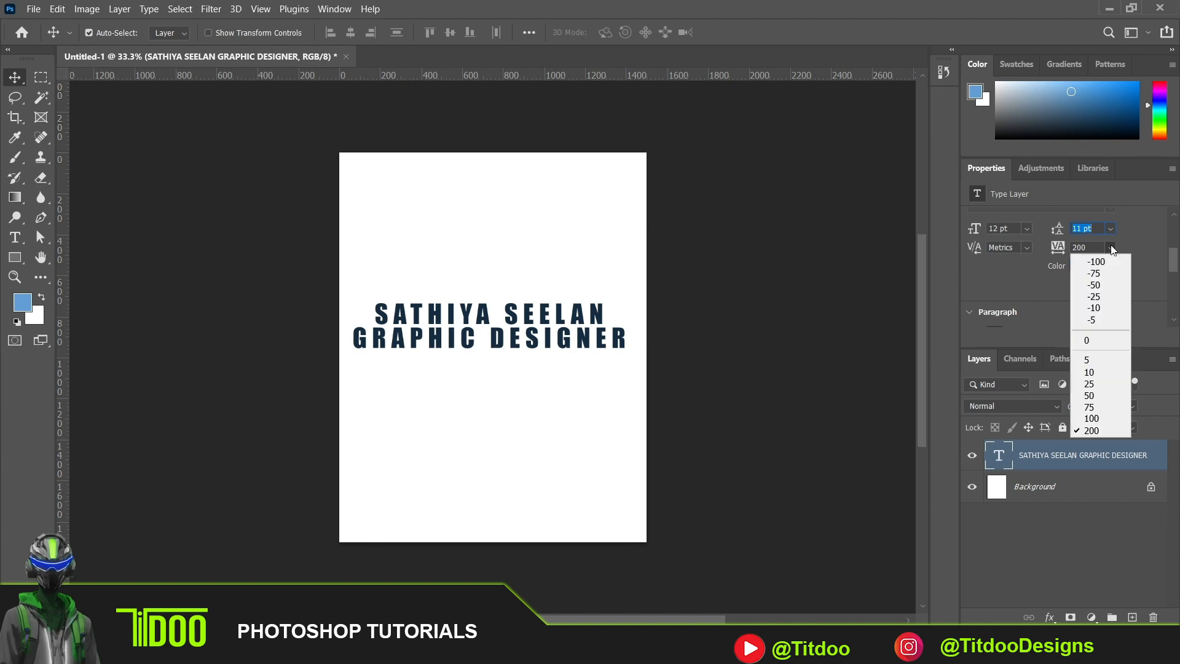
pyautogui.click(1108, 359)
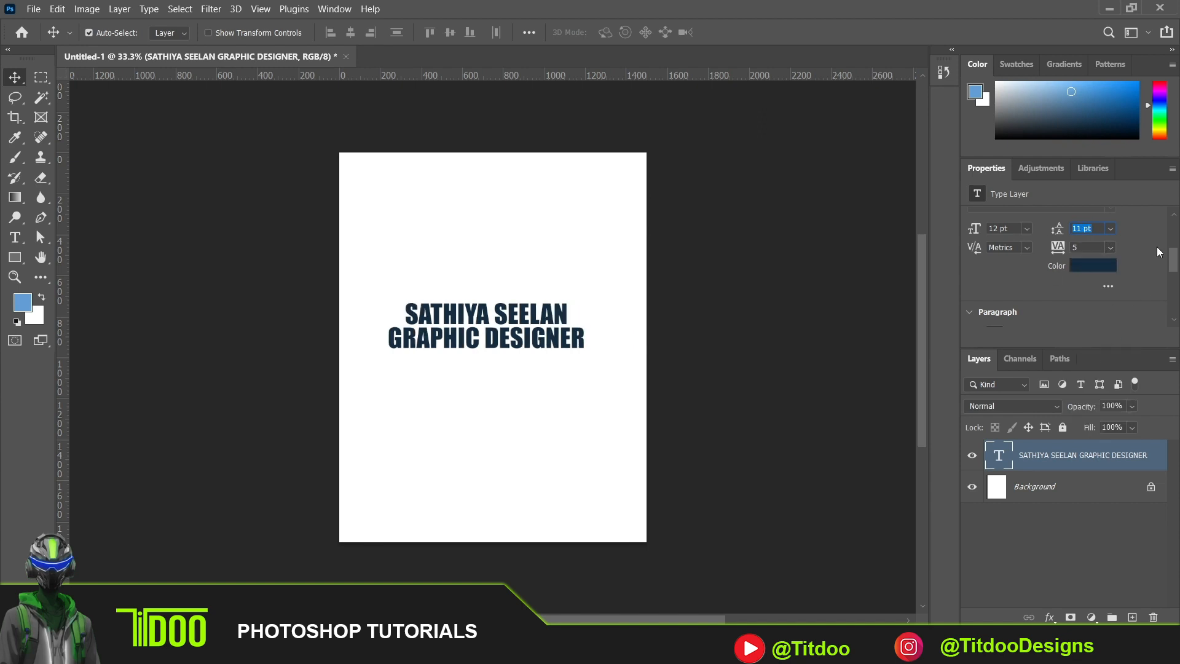
# - Try light blue and pink shades for the text, and apply the dark crimson color 8b073c
pyautogui.click(1096, 266)
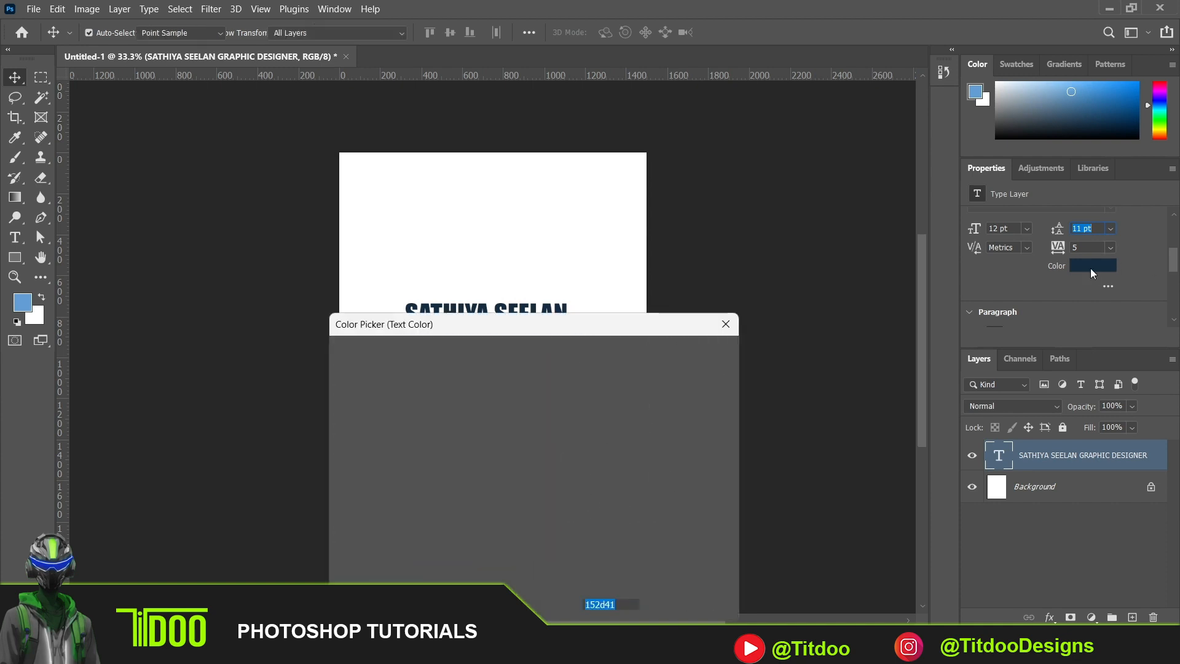
pyautogui.click(389, 394)
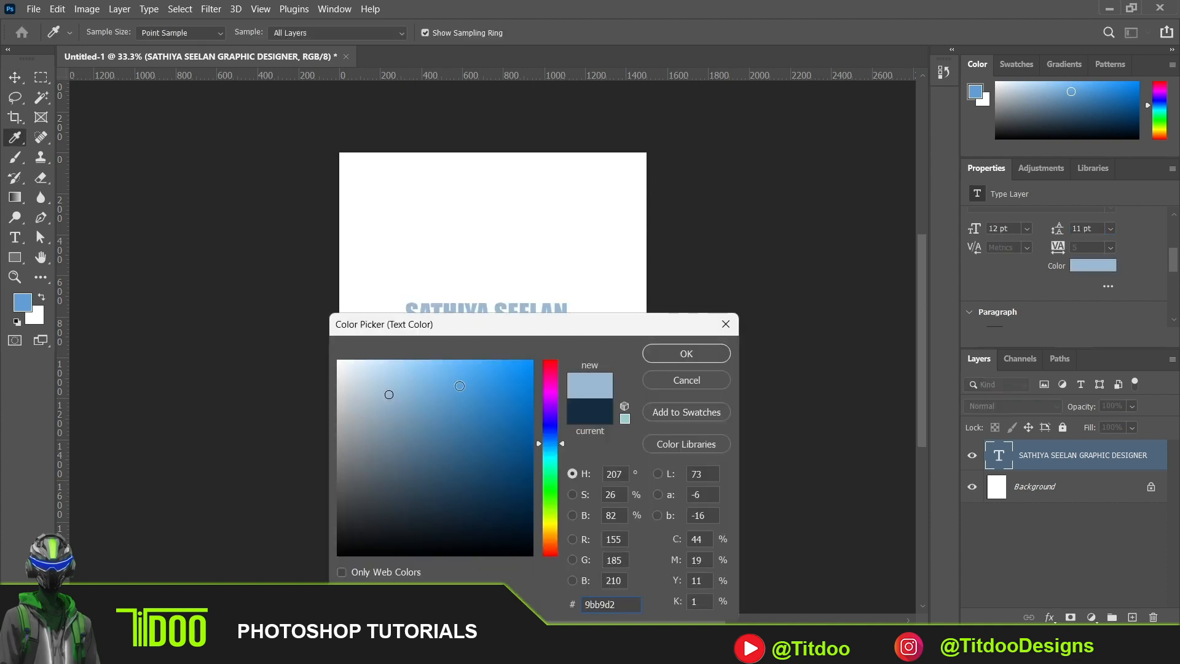
pyautogui.click(459, 386)
pyautogui.click(539, 373)
pyautogui.click(524, 449)
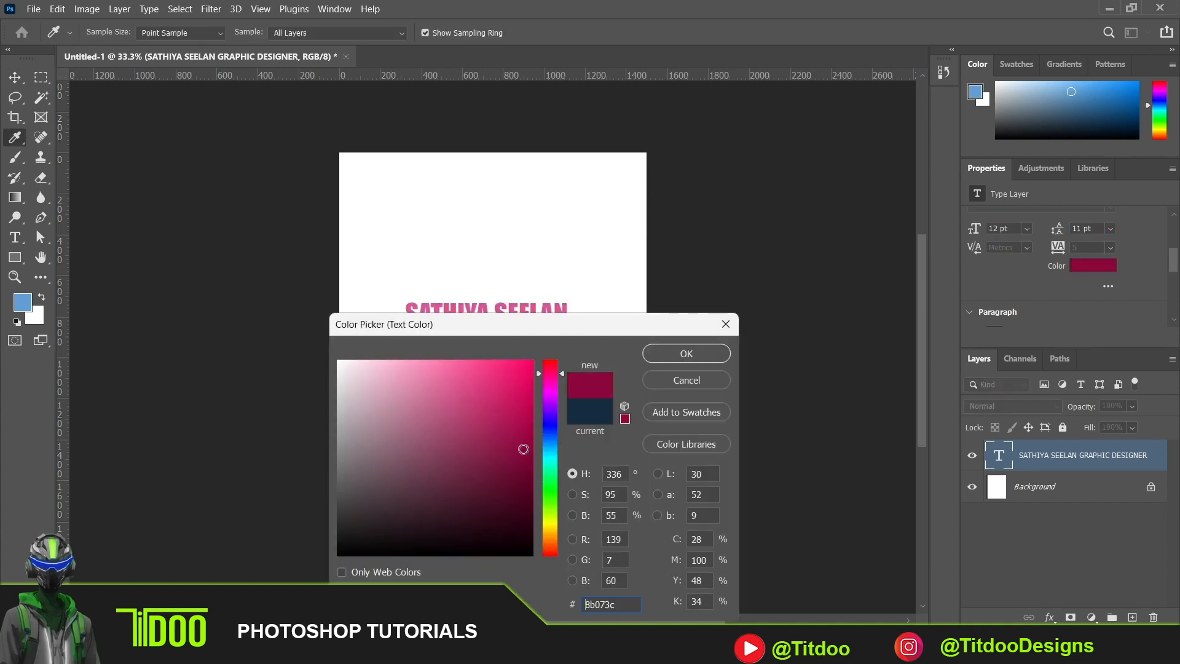
pyautogui.click(665, 359)
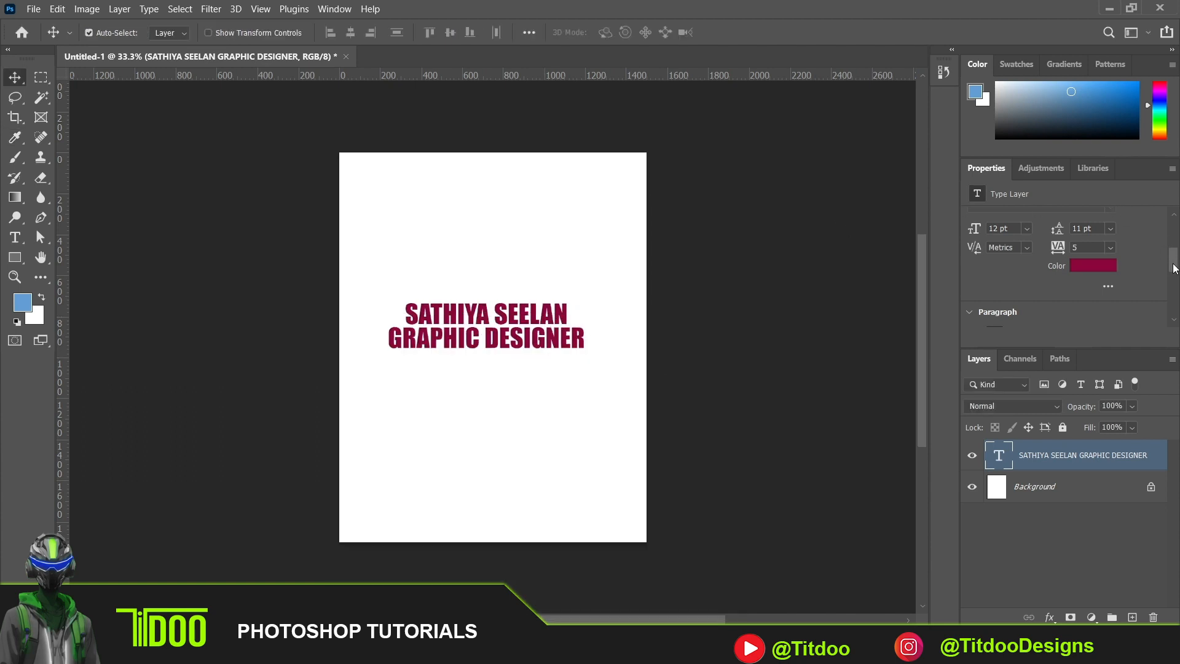
# - Try left and right paragraph alignment, restore center alignment, and reposition the text near the canvas's horizontal center
pyautogui.moveTo(1172, 269); pyautogui.dragTo(1176, 284)
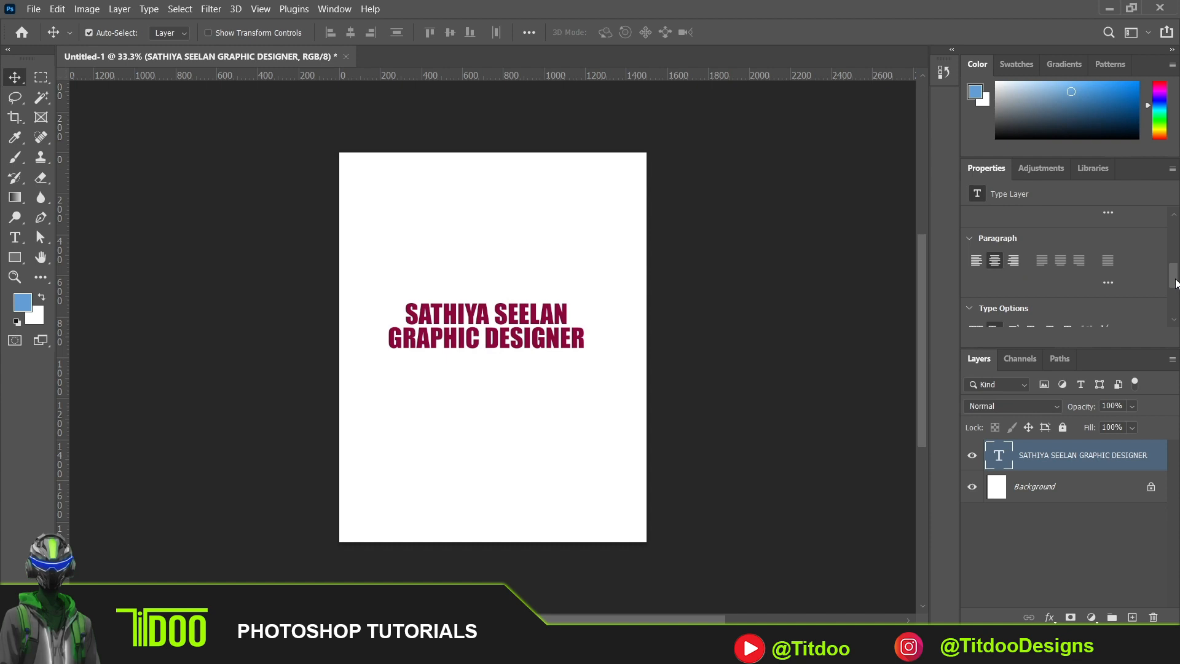
pyautogui.click(976, 261)
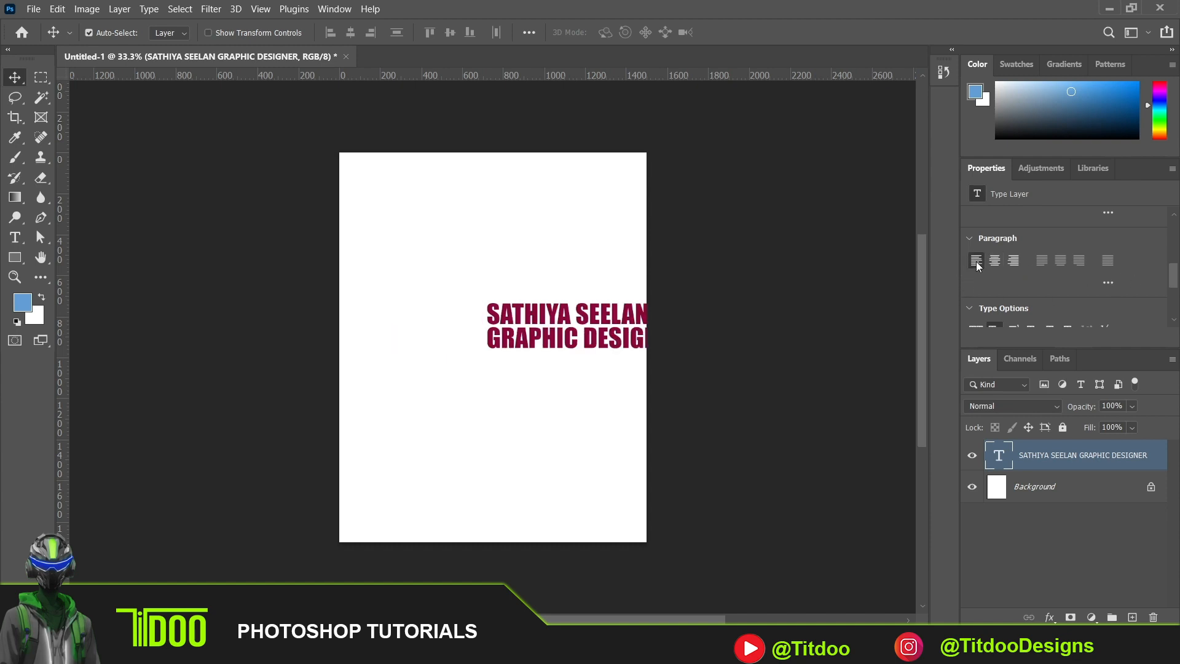
pyautogui.moveTo(621, 324); pyautogui.dragTo(515, 332)
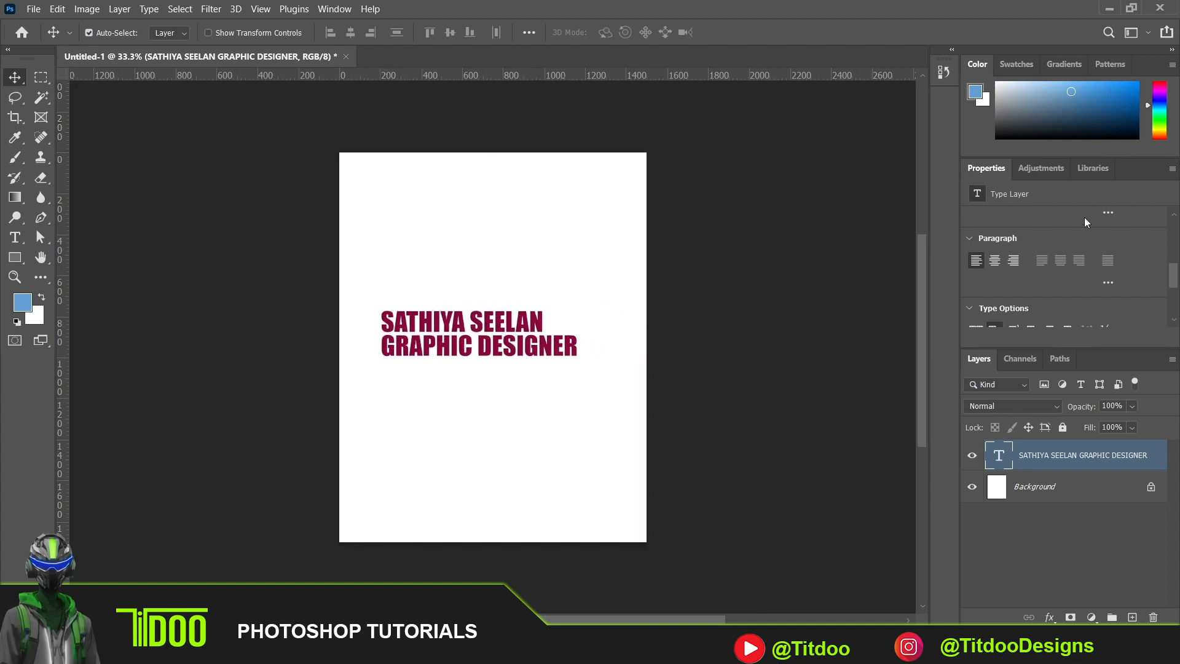
pyautogui.click(1013, 261)
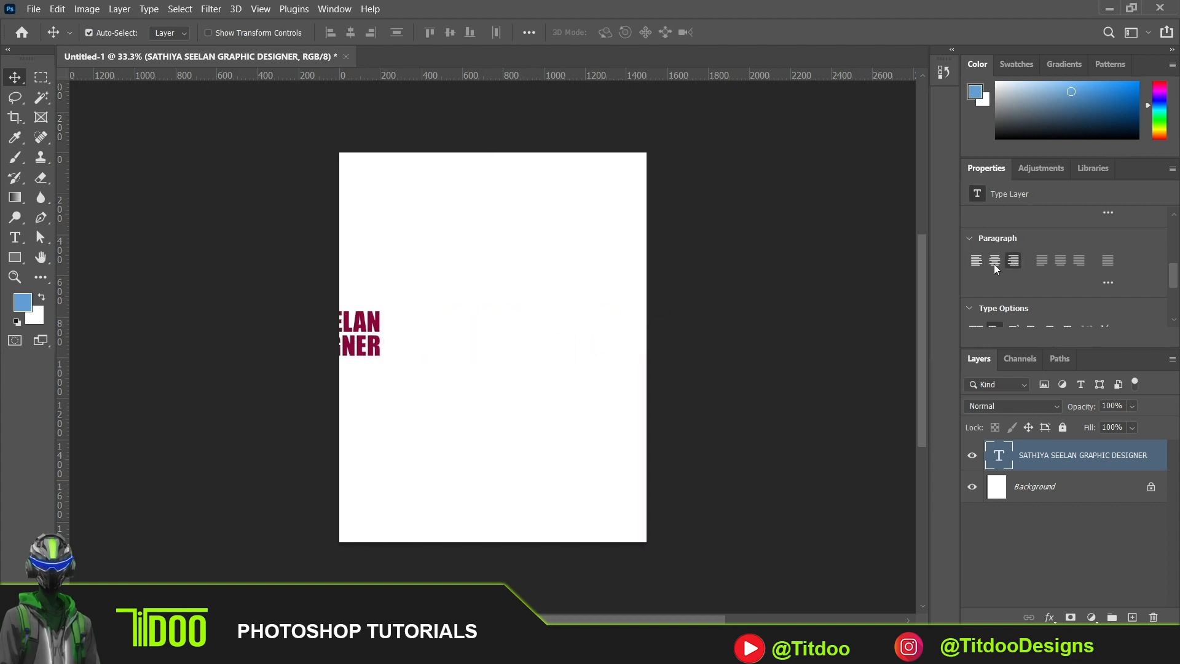
pyautogui.moveTo(356, 338); pyautogui.dragTo(558, 349)
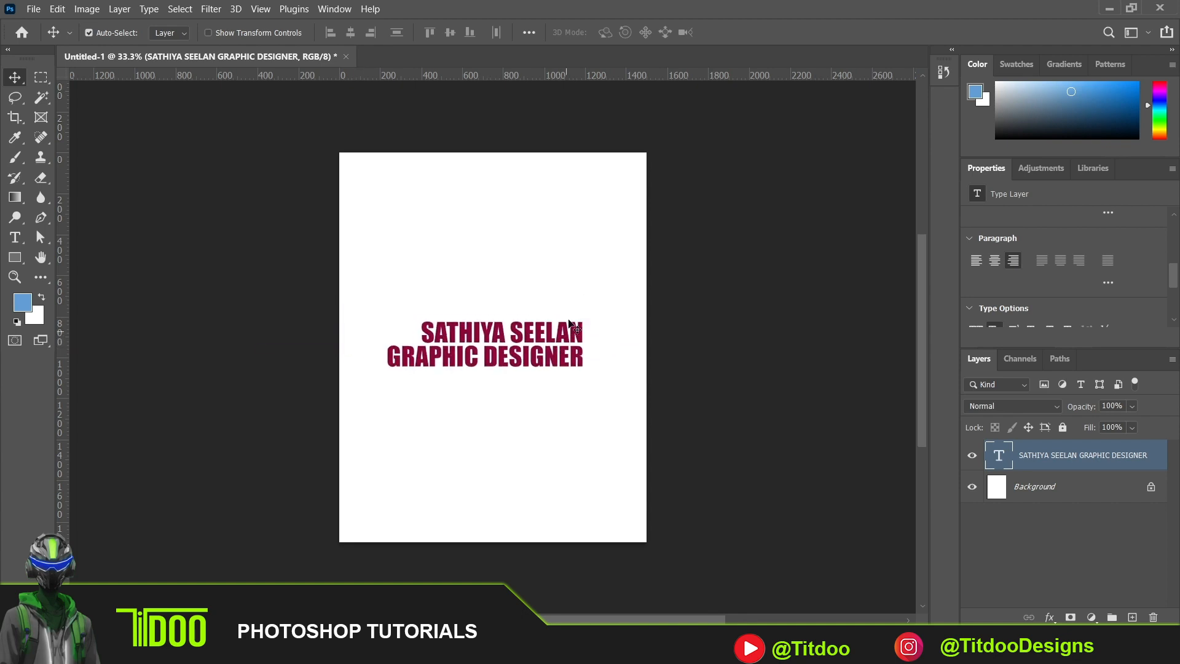
pyautogui.click(998, 265)
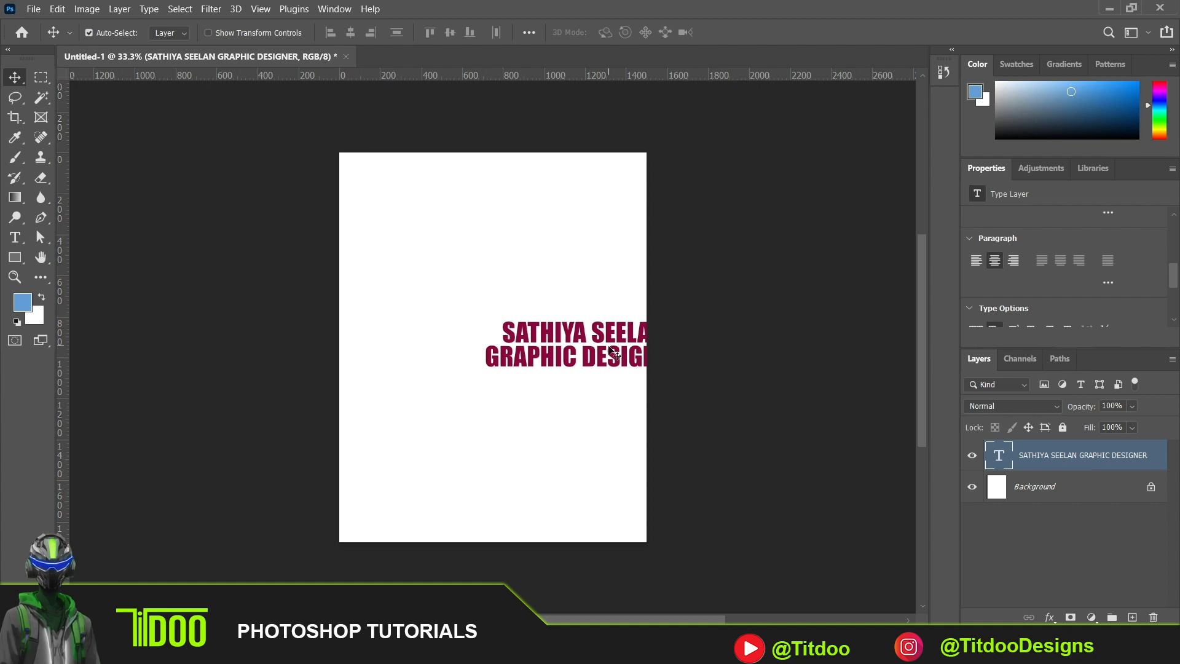
pyautogui.moveTo(610, 349); pyautogui.dragTo(509, 352)
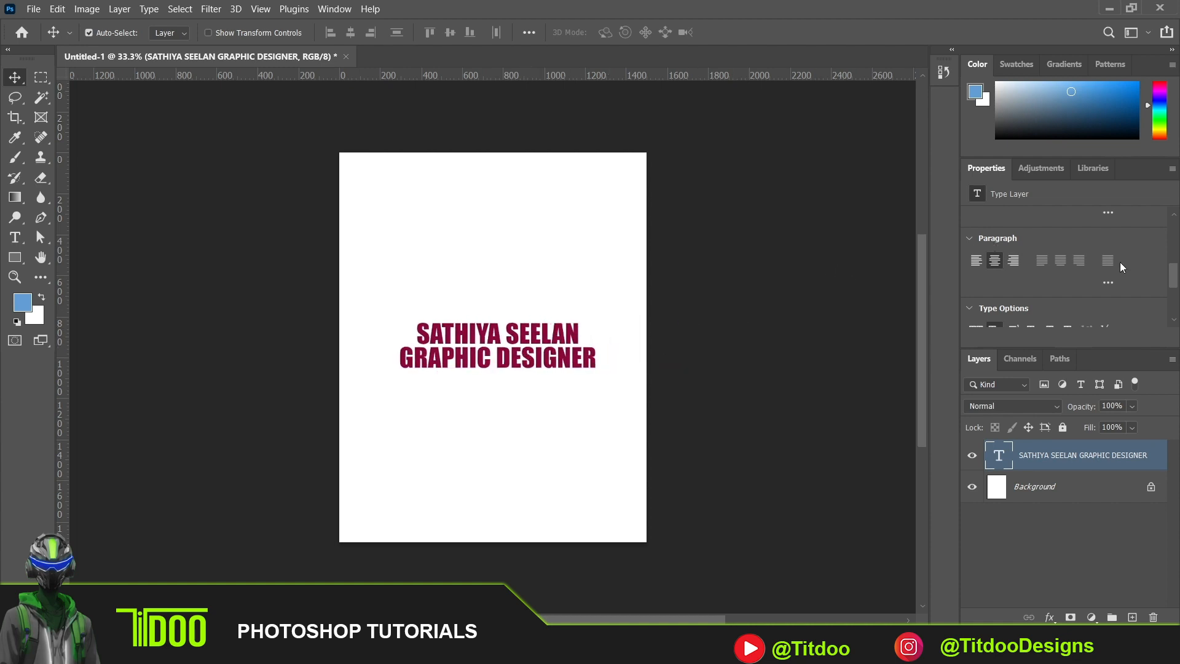
# - Try the superscript type option on the two-line text and switch it off again
pyautogui.moveTo(1174, 280); pyautogui.dragTo(1179, 301)
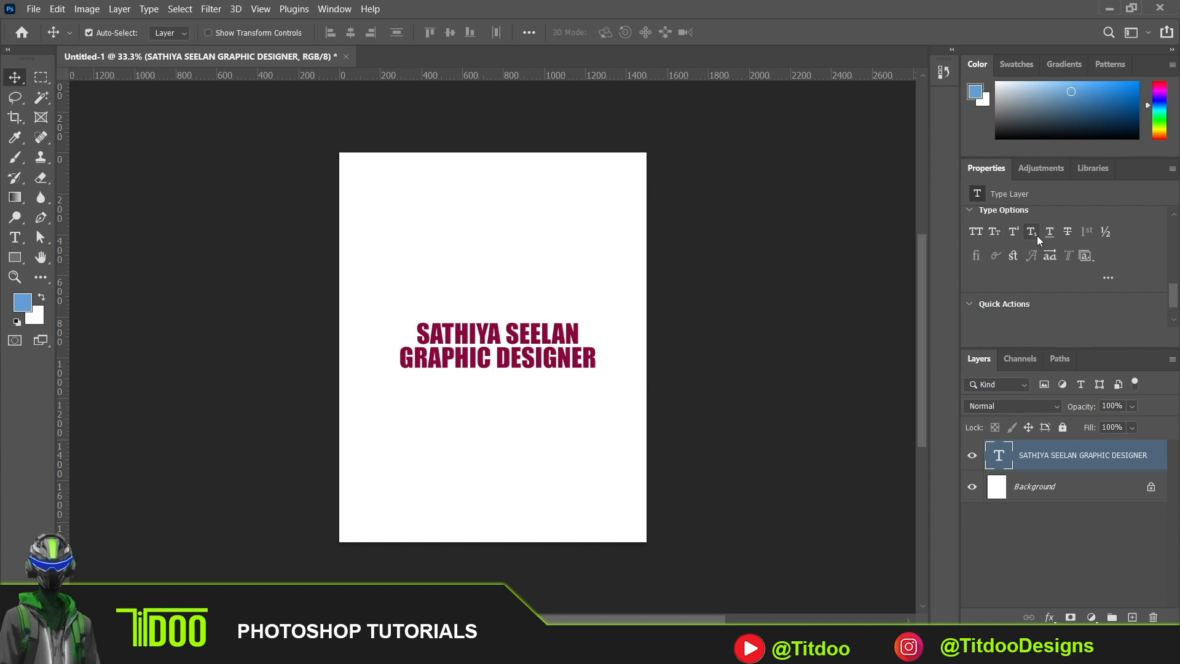
pyautogui.click(1015, 233)
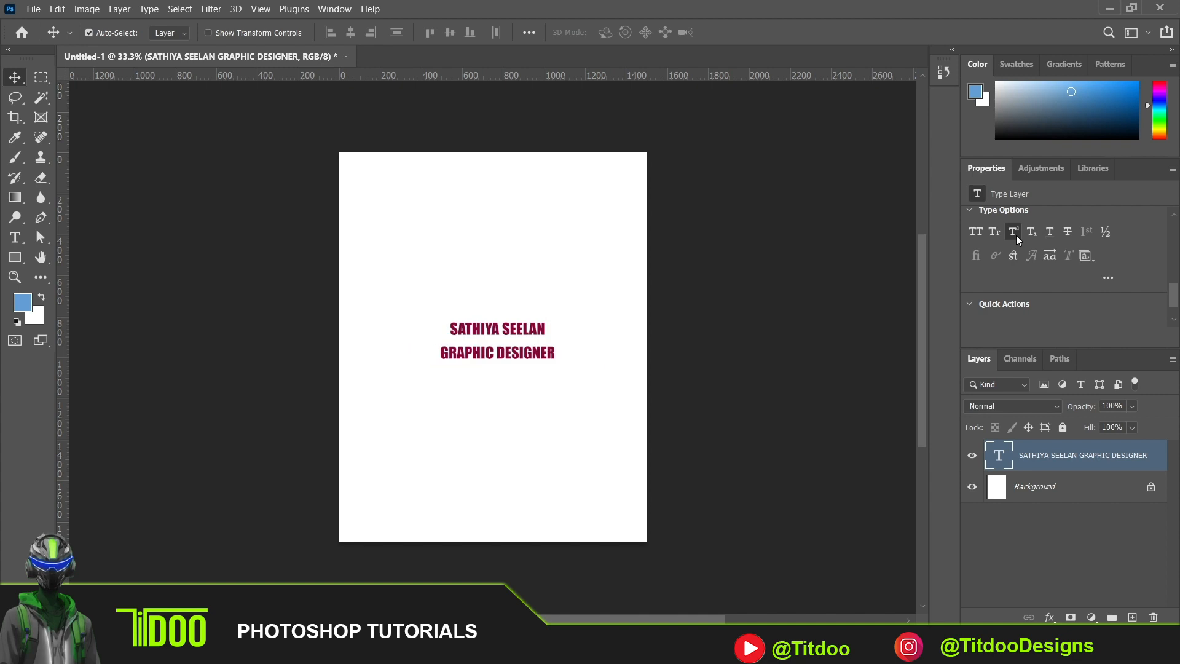
pyautogui.click(1015, 233)
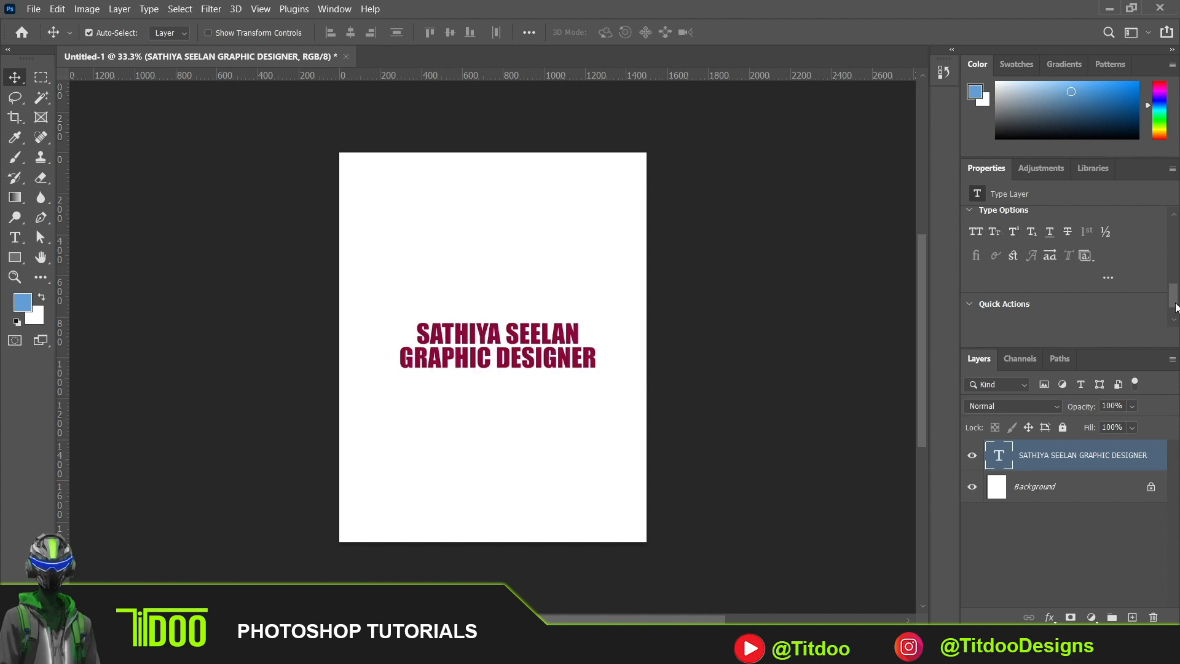
pyautogui.scroll(6, 1168, 295)
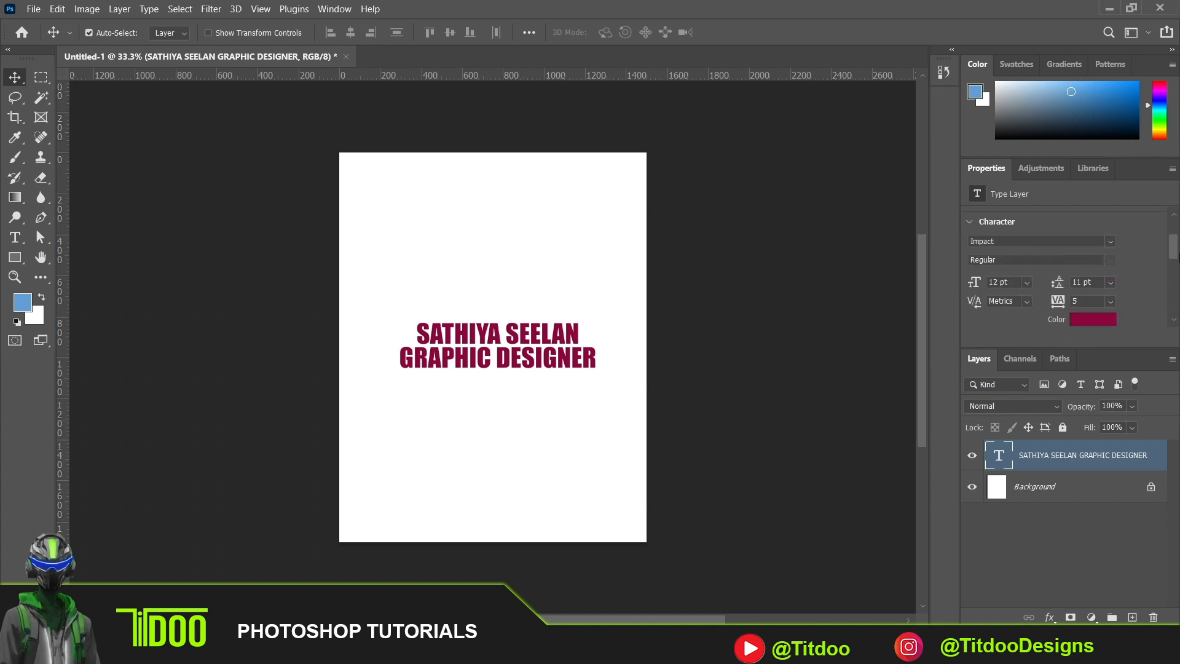
pyautogui.scroll(-2, 1128, 249)
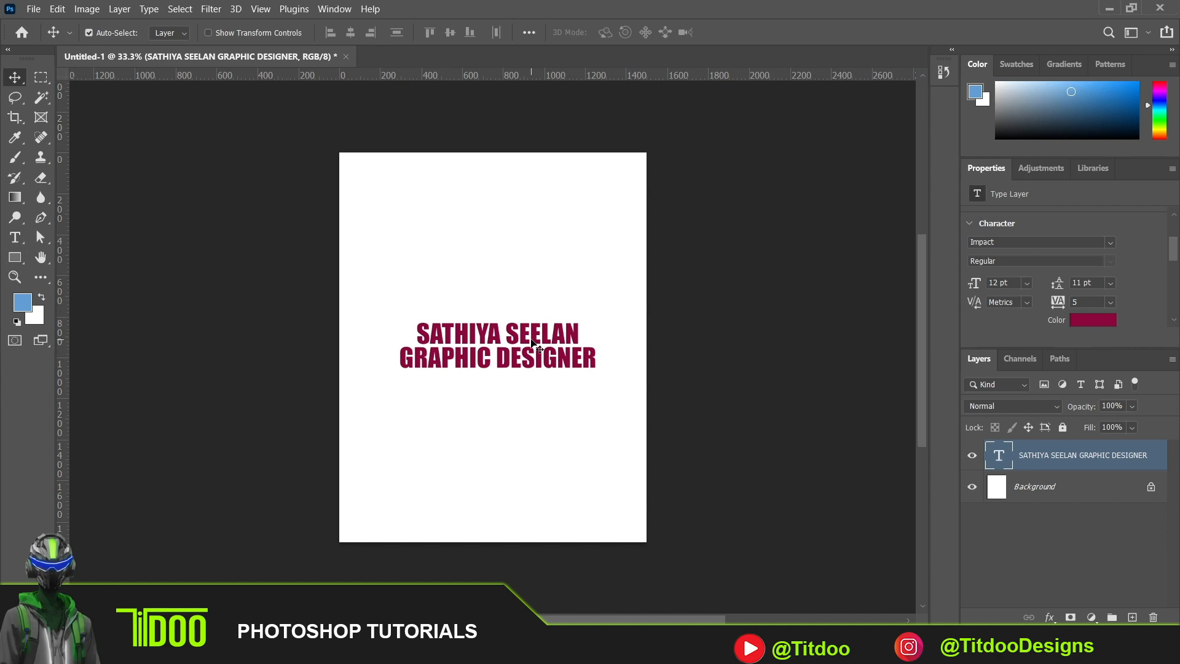
# - Delete the two-line text layer and draw a blue circle about 506 by 517 px in the upper part of the canvas
pyautogui.press('Delete')
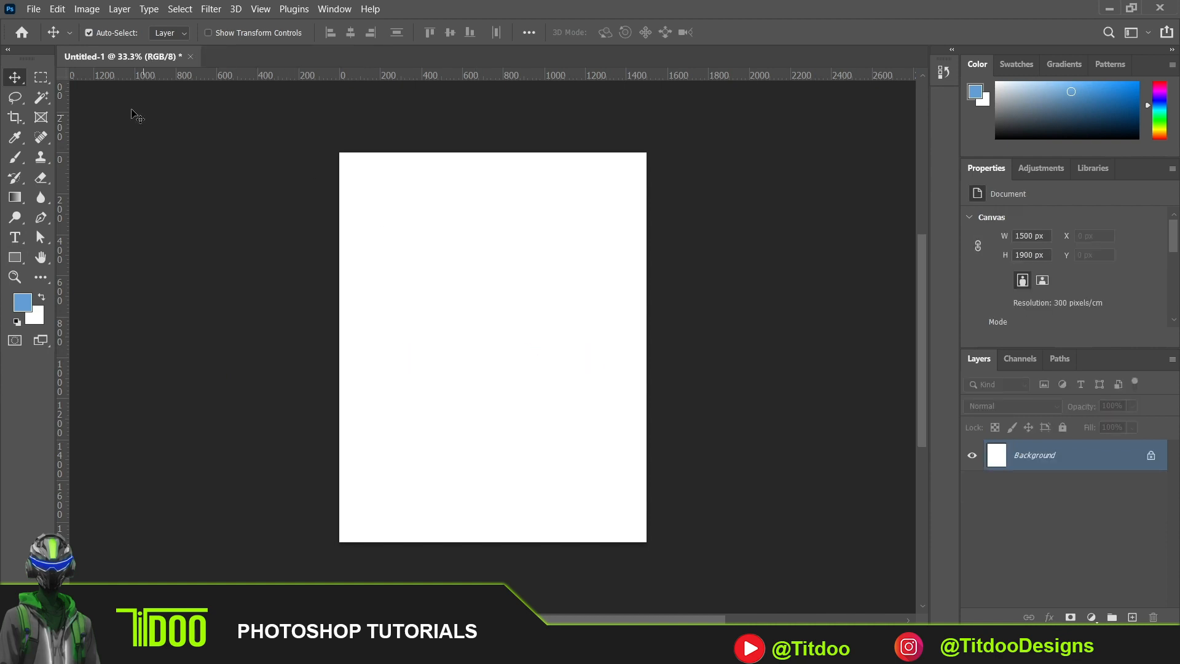
pyautogui.click(14, 260)
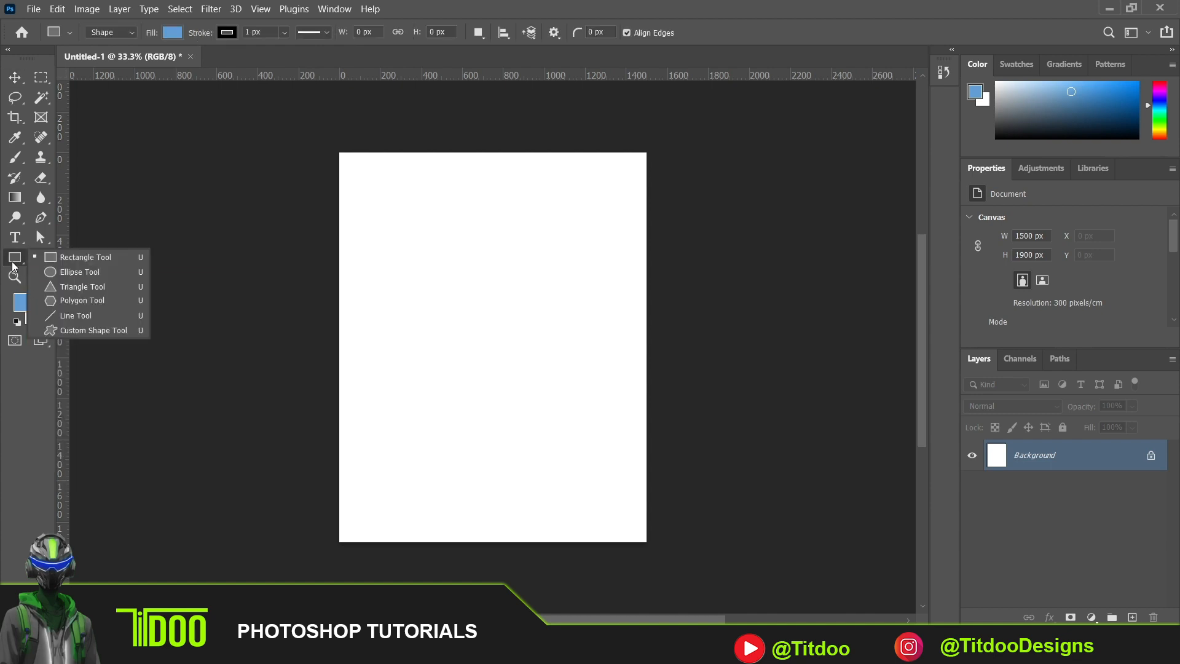
pyautogui.click(66, 277)
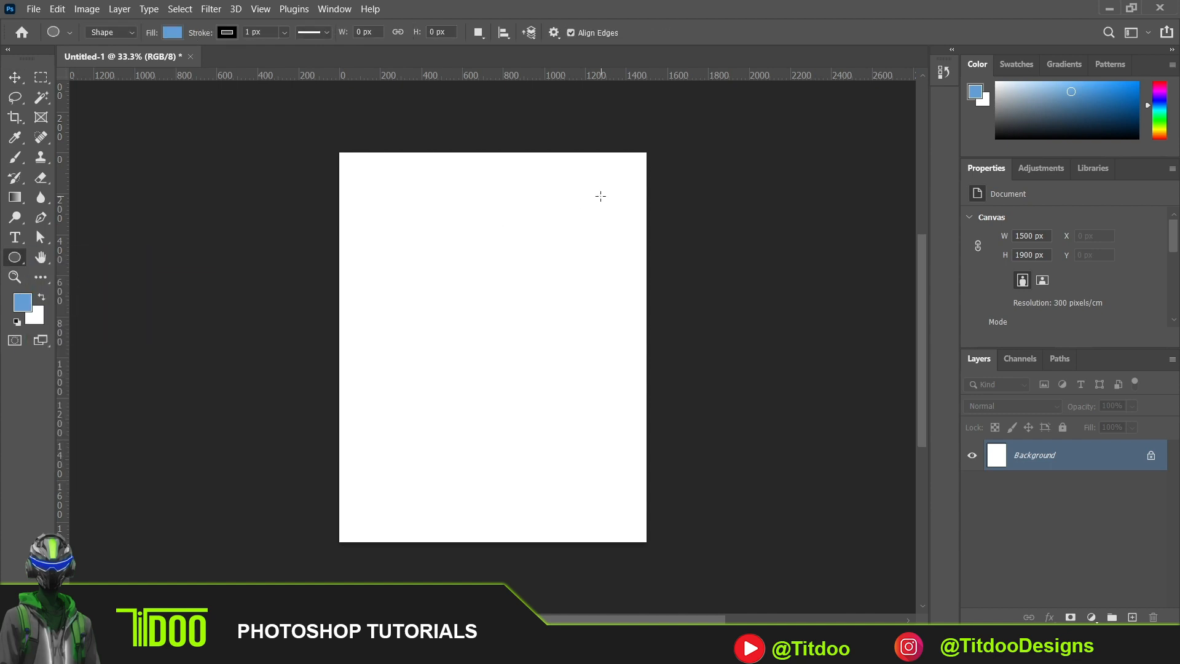
pyautogui.moveTo(448, 202); pyautogui.dragTo(551, 308)
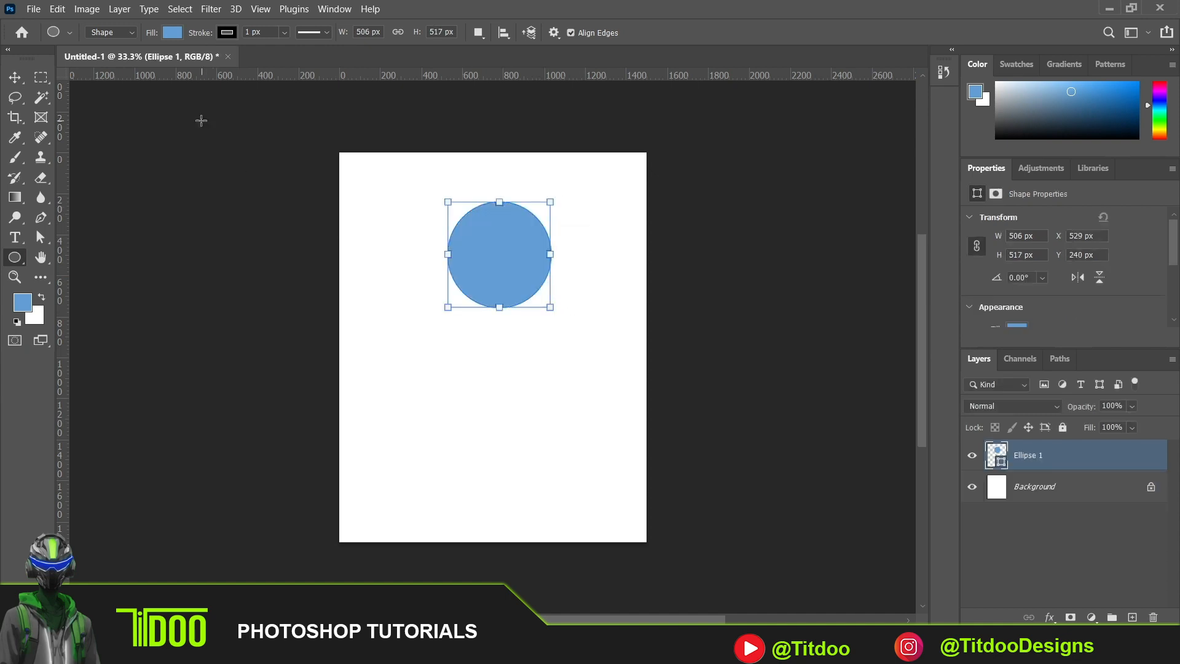
pyautogui.click(14, 78)
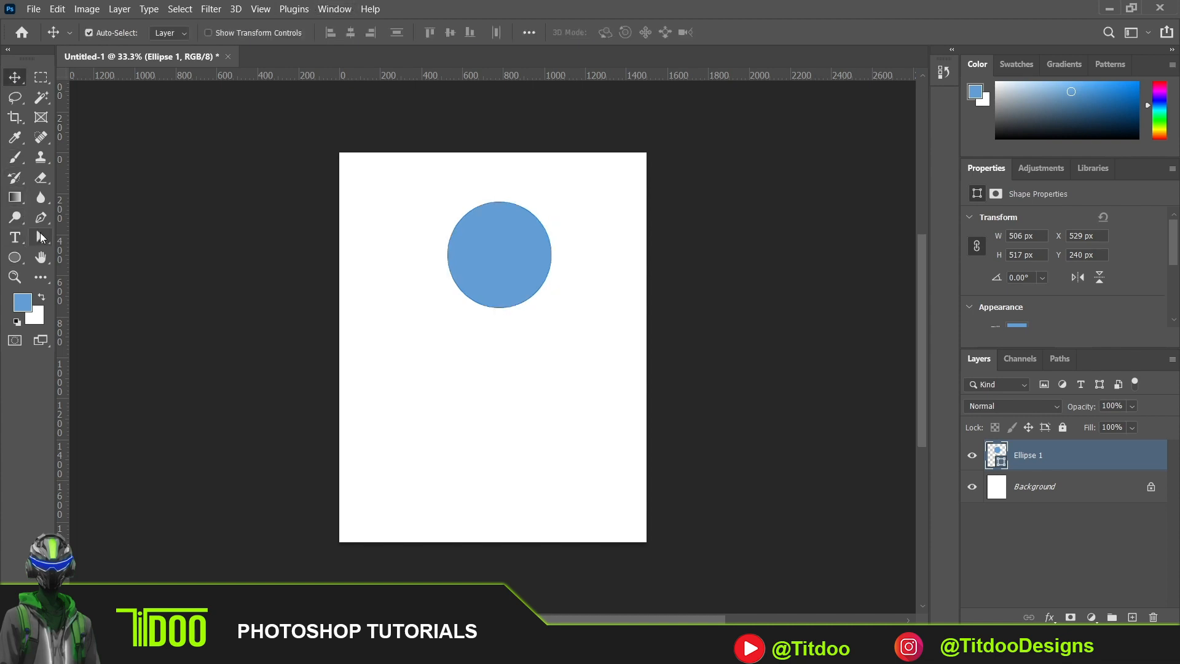
# - Give the circle a dark navy stroke about 17 px wide and move it closer to the canvas's top edge
pyautogui.click(40, 237)
pyautogui.click(291, 33)
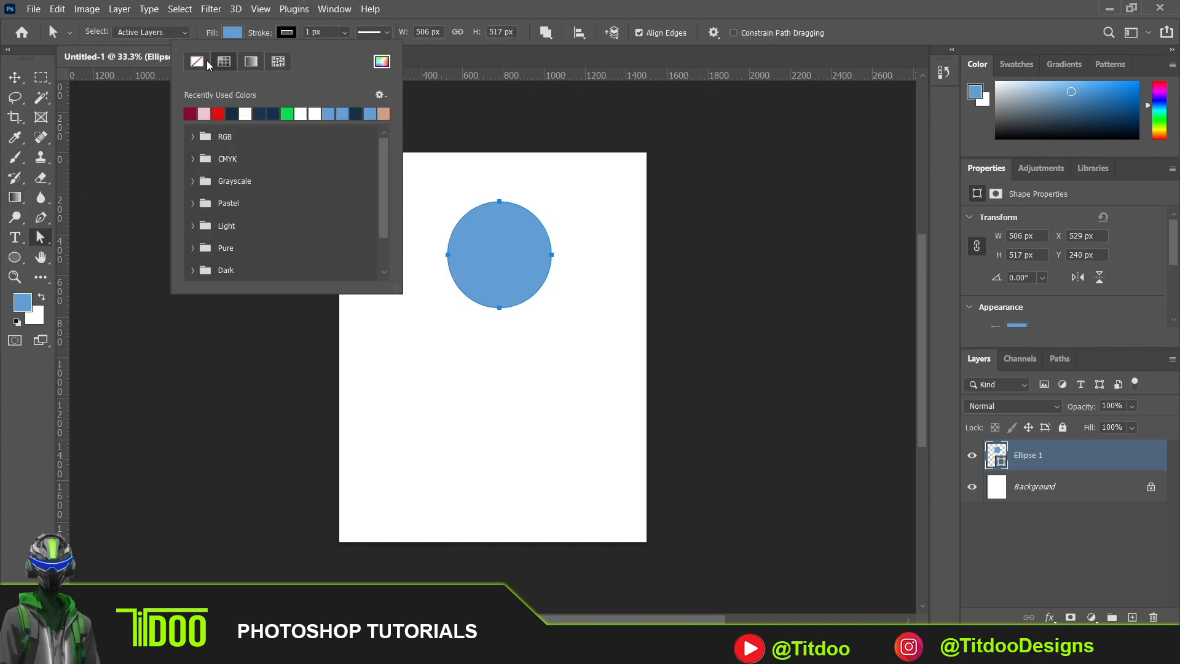
pyautogui.click(195, 63)
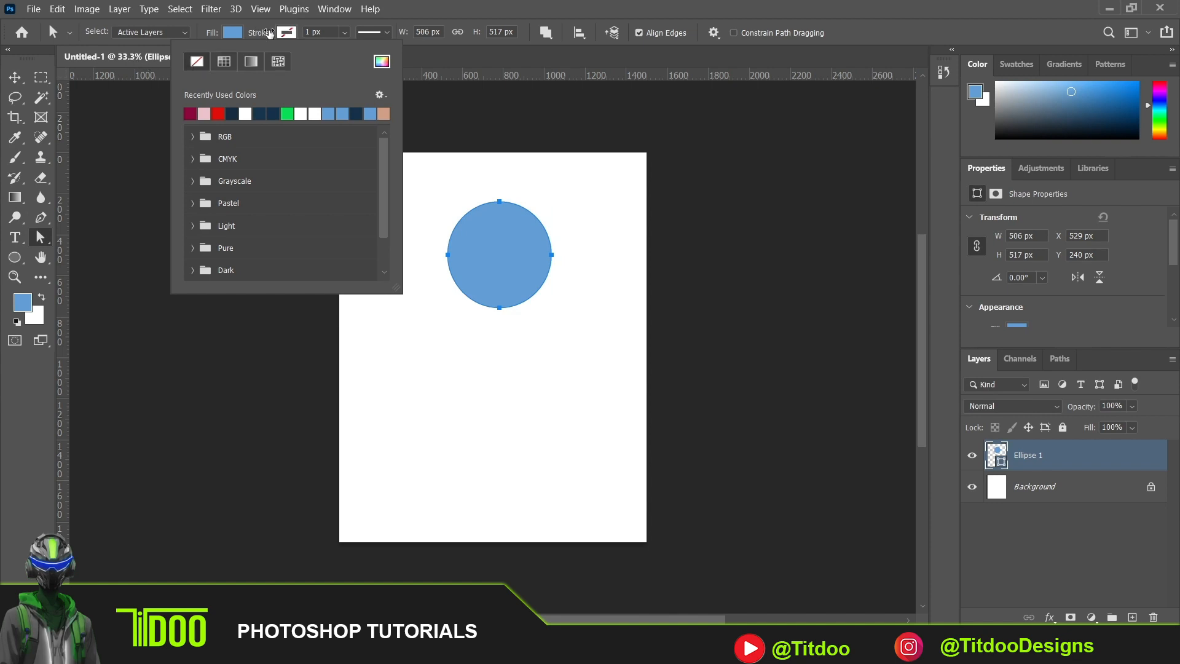
pyautogui.click(345, 32)
pyautogui.moveTo(336, 49); pyautogui.dragTo(351, 53)
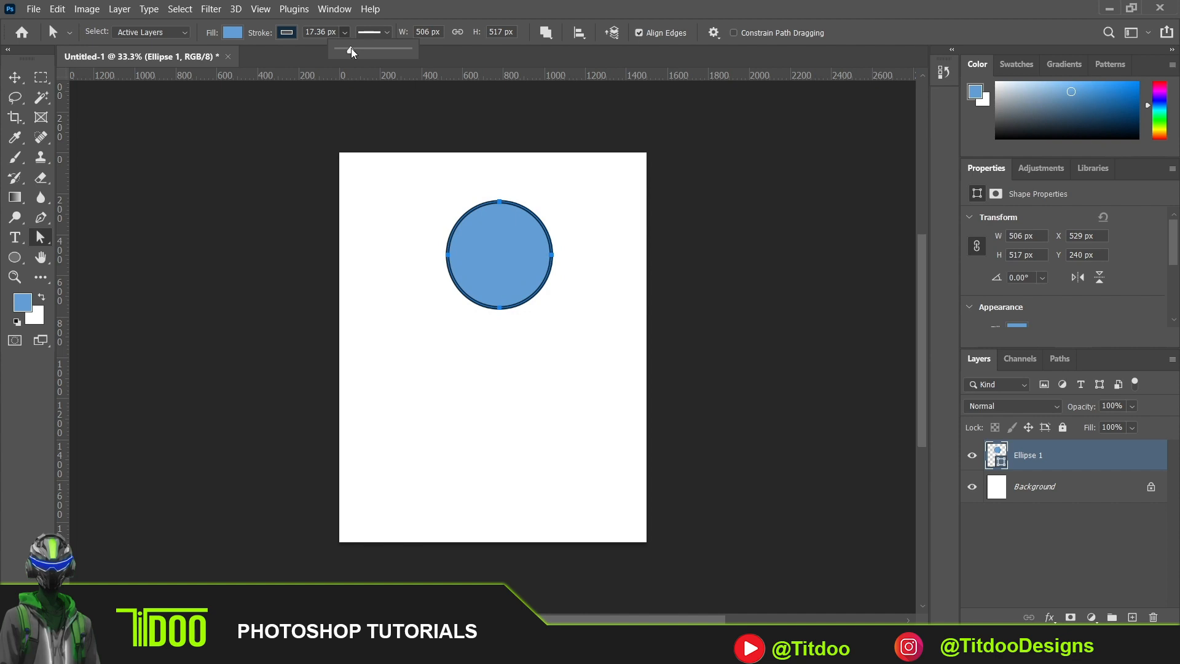
pyautogui.click(14, 81)
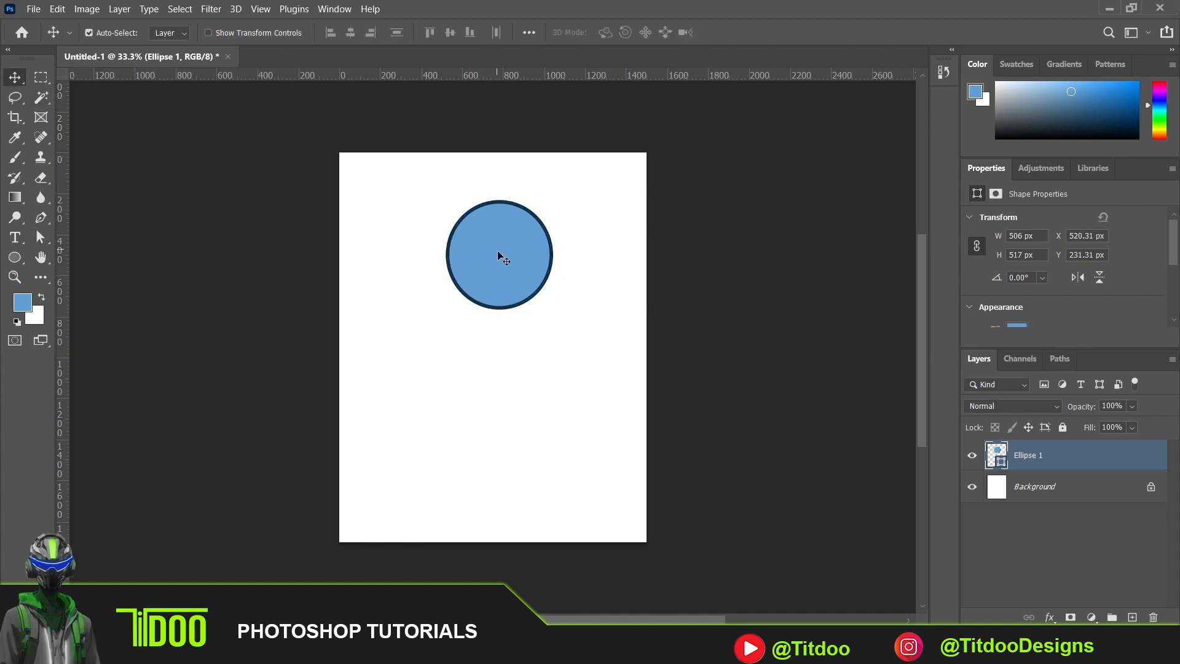
pyautogui.moveTo(496, 252); pyautogui.dragTo(480, 234)
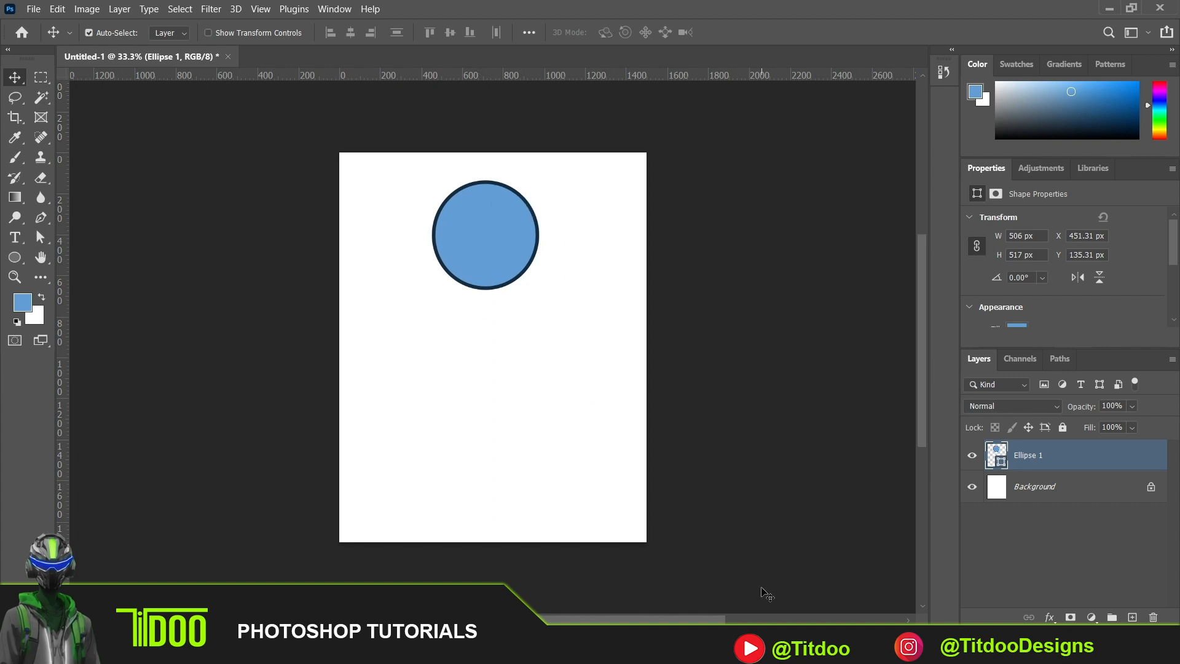
# - Add a text line with the person's full name below the circle
pyautogui.click(17, 236)
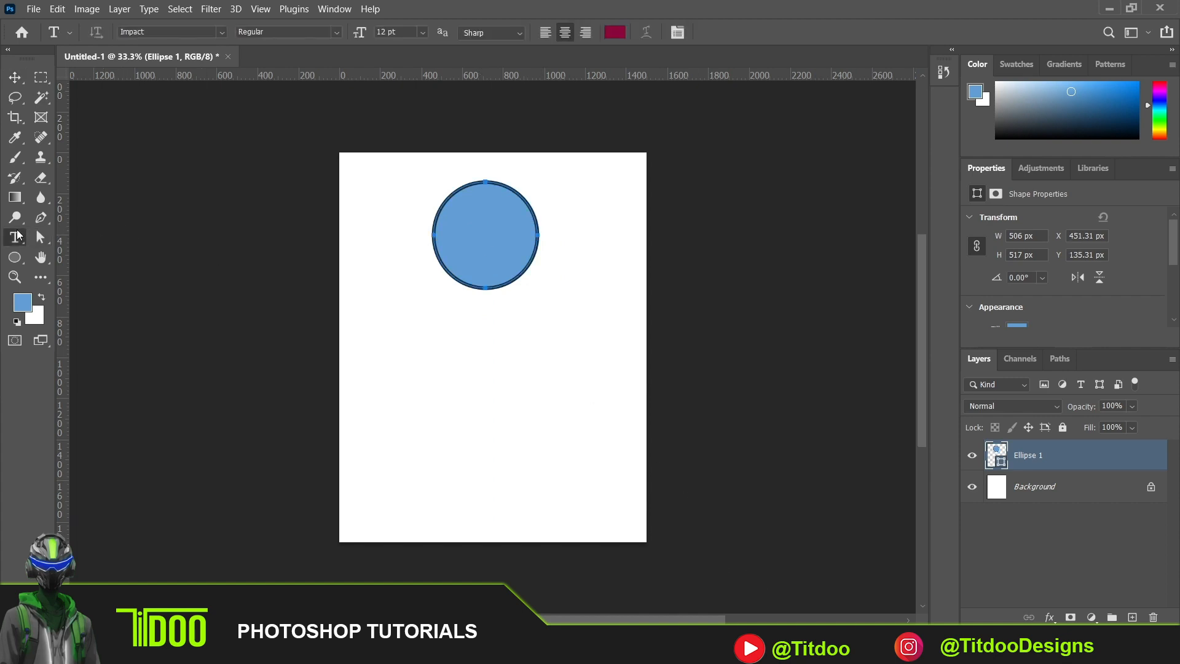
pyautogui.click(437, 362)
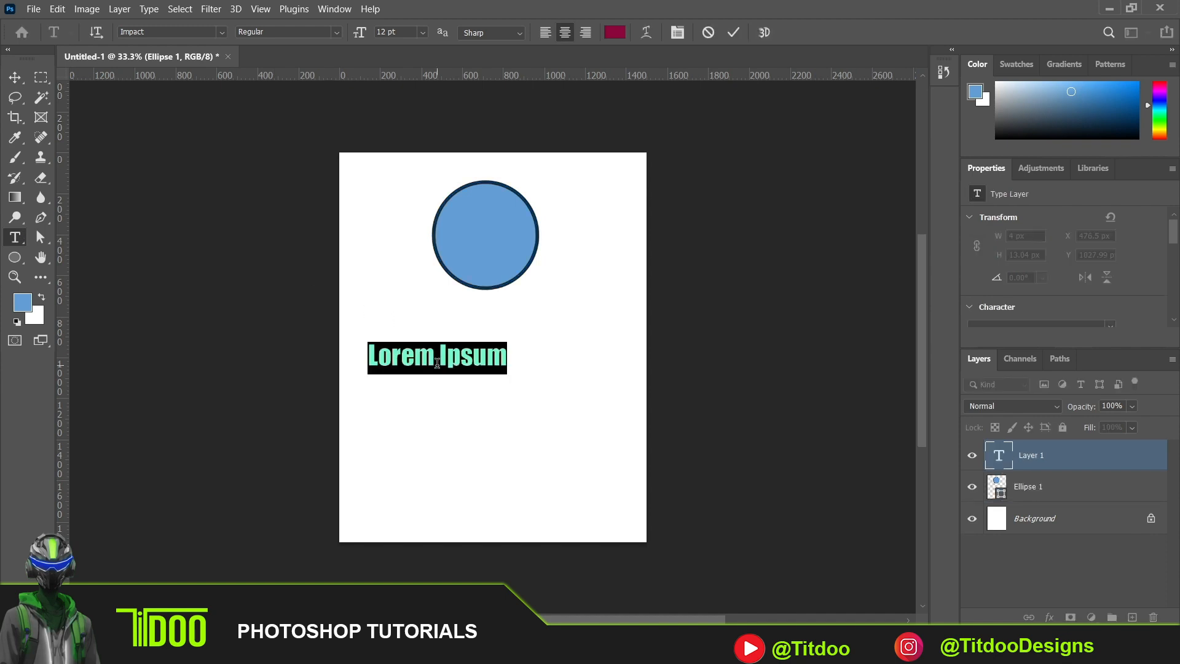
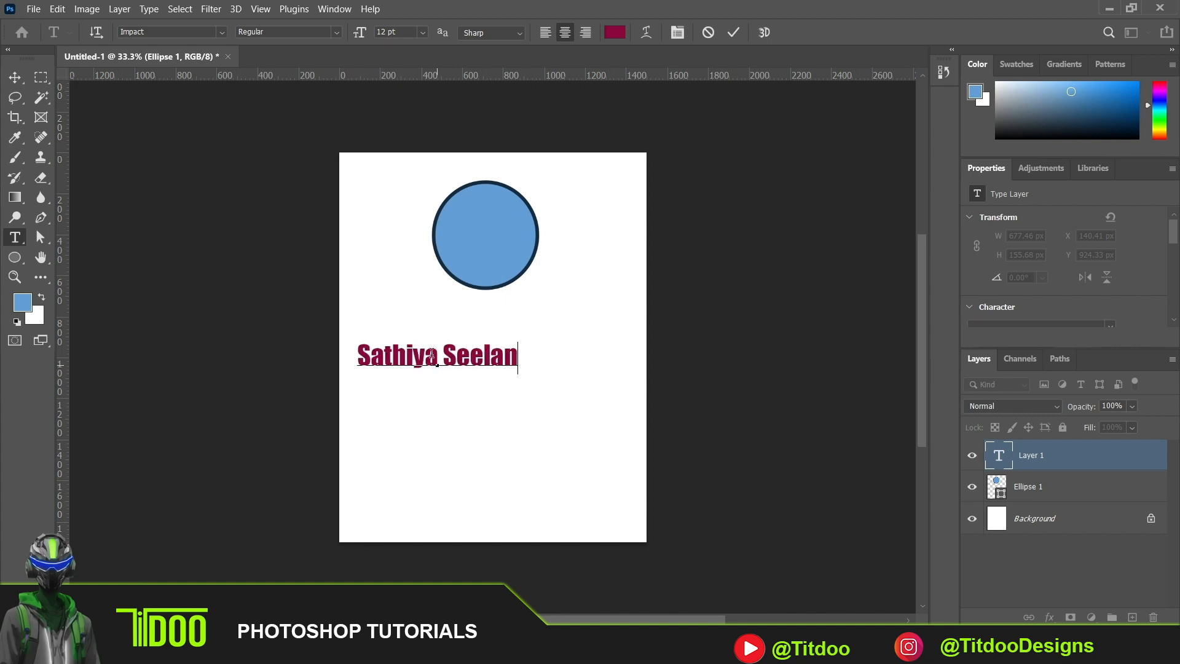
pyautogui.click(14, 77)
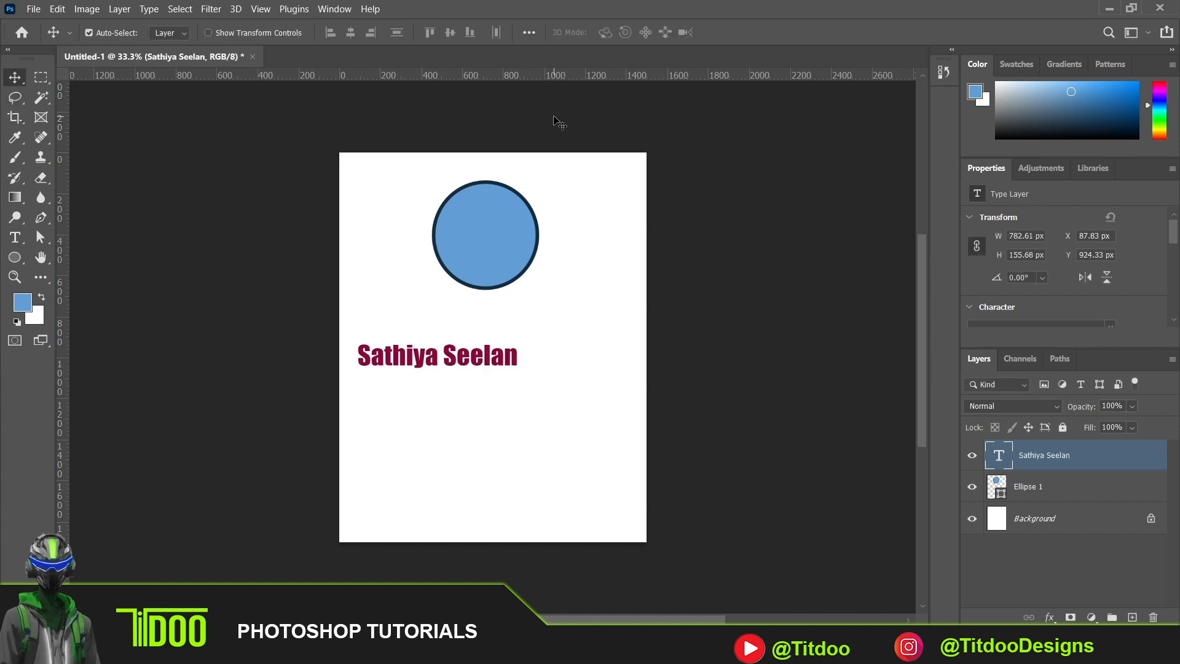
# - Try the Accidental Presidency font on the name, apply AgencyFB, and move the name centered just beneath the circle
pyautogui.scroll(-3, 1174, 238)
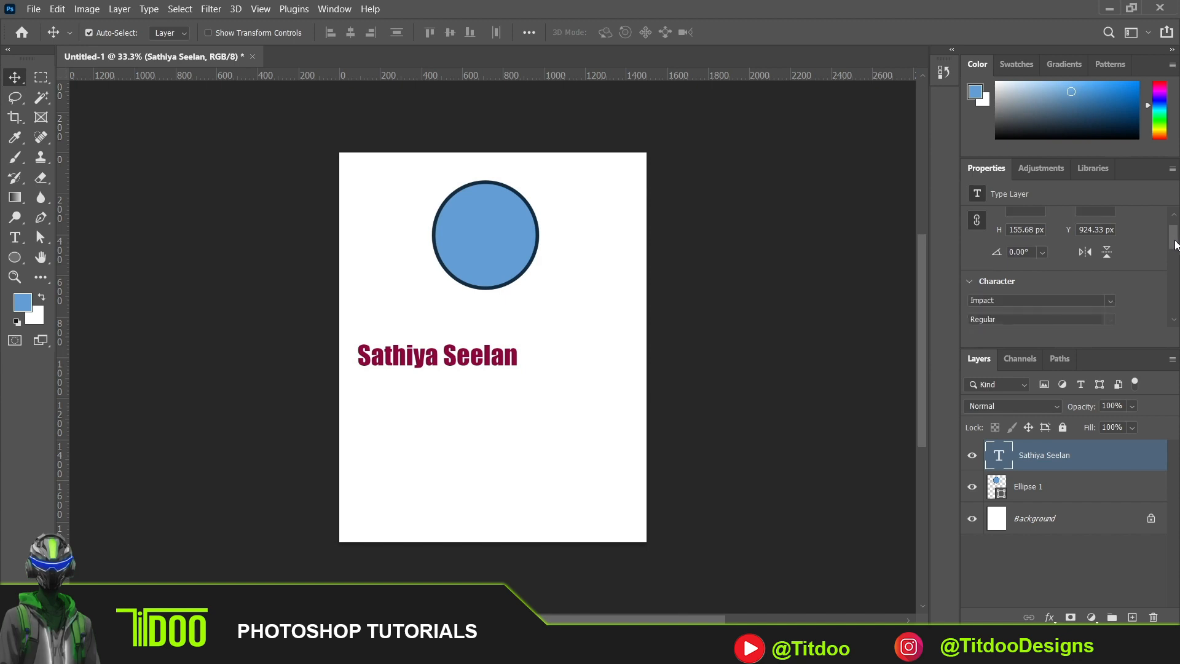
pyautogui.click(1111, 271)
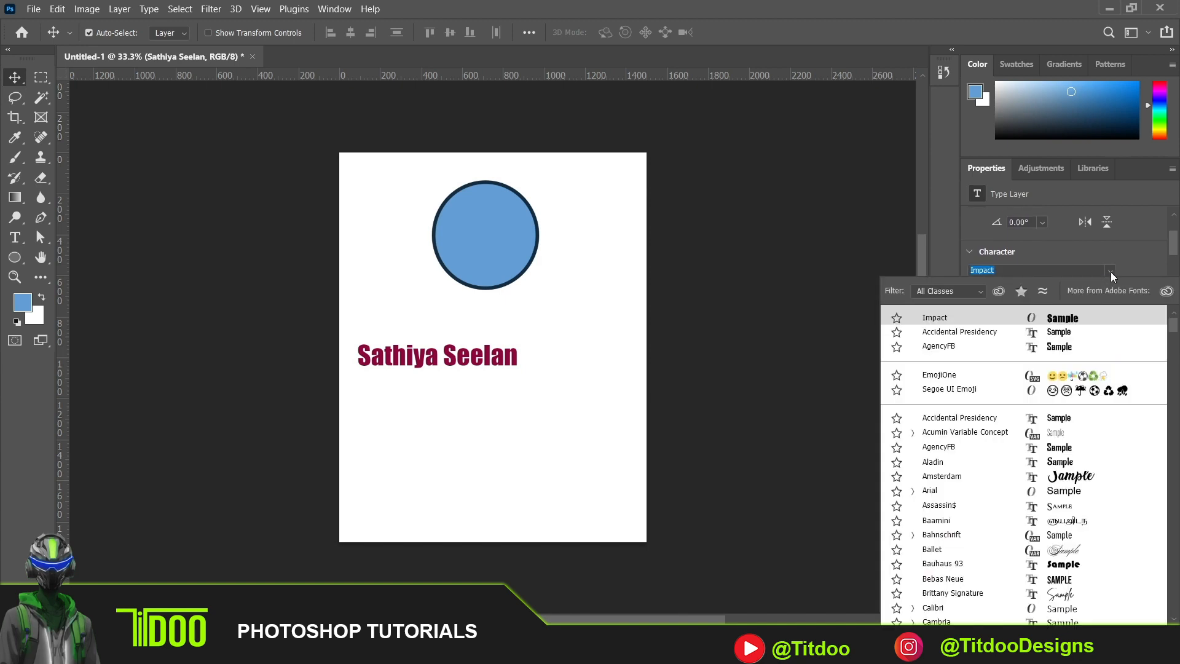
pyautogui.click(1080, 333)
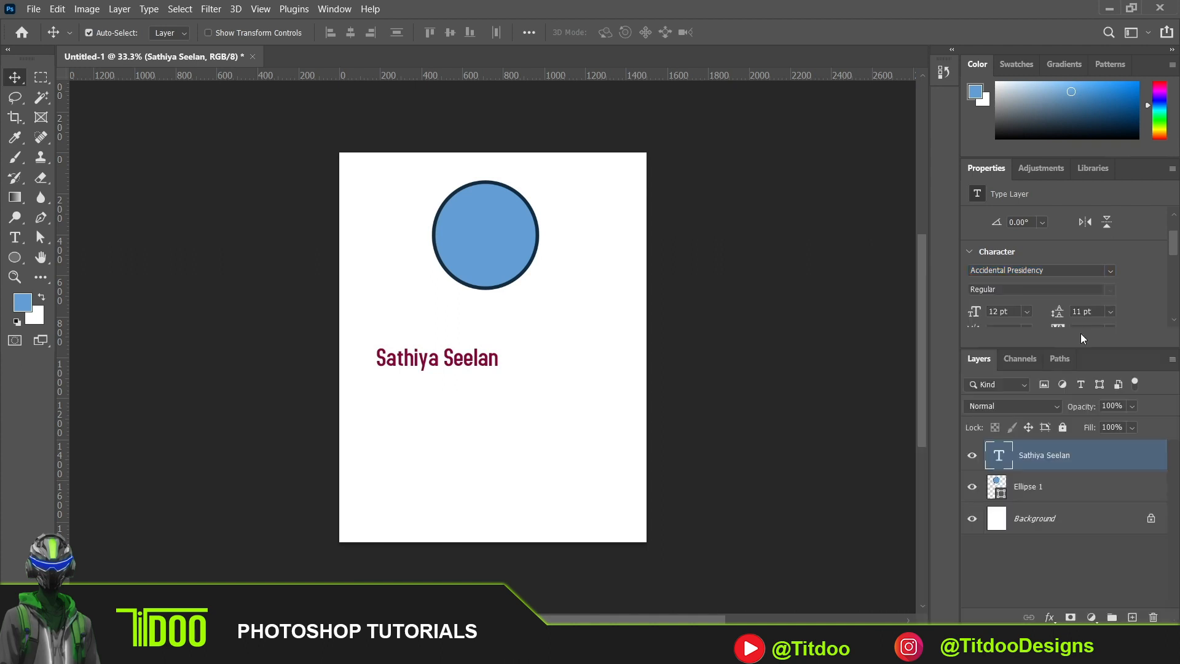
pyautogui.click(1109, 270)
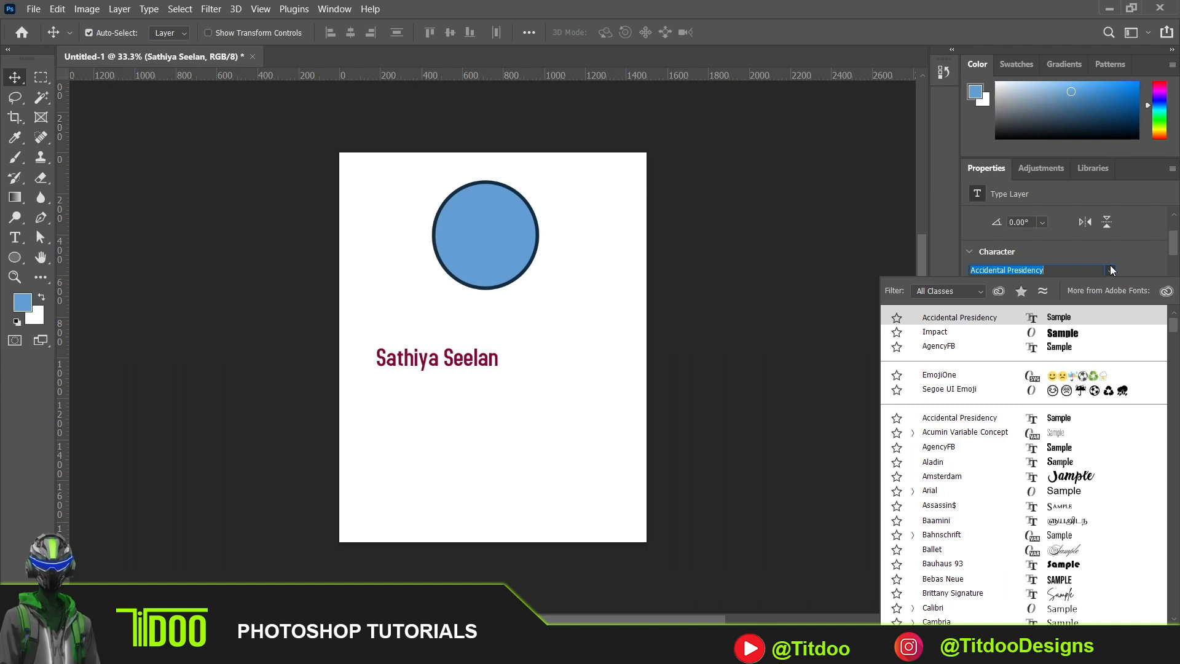
pyautogui.click(1067, 353)
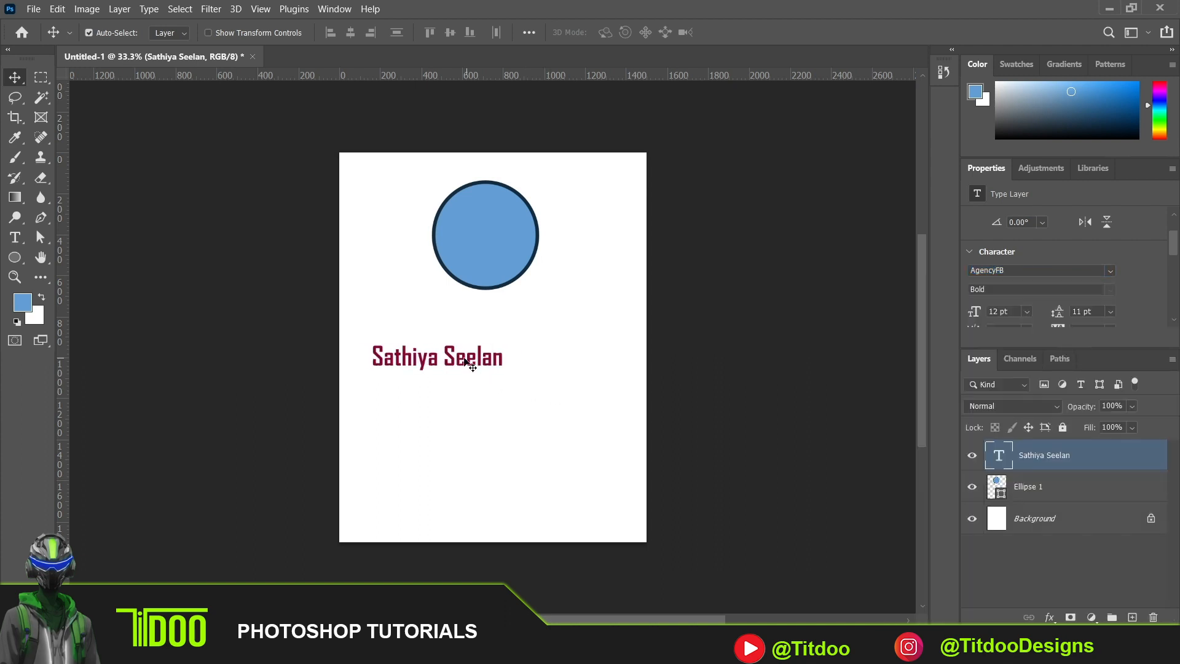
pyautogui.moveTo(463, 358); pyautogui.dragTo(515, 321)
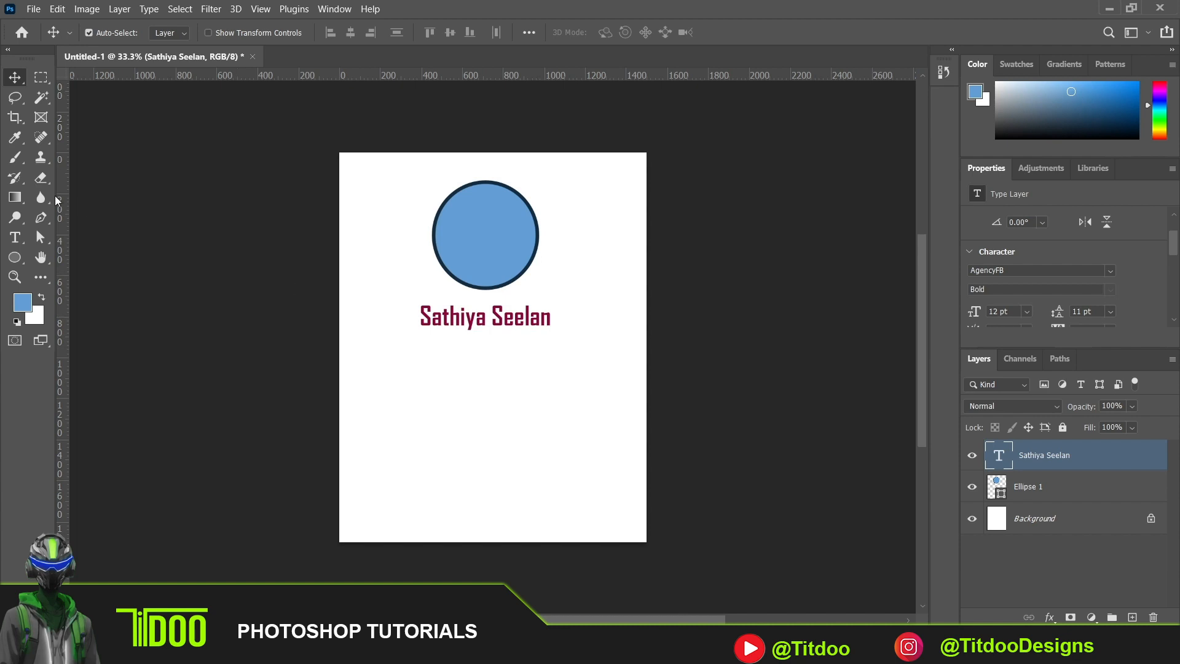
pyautogui.click(12, 239)
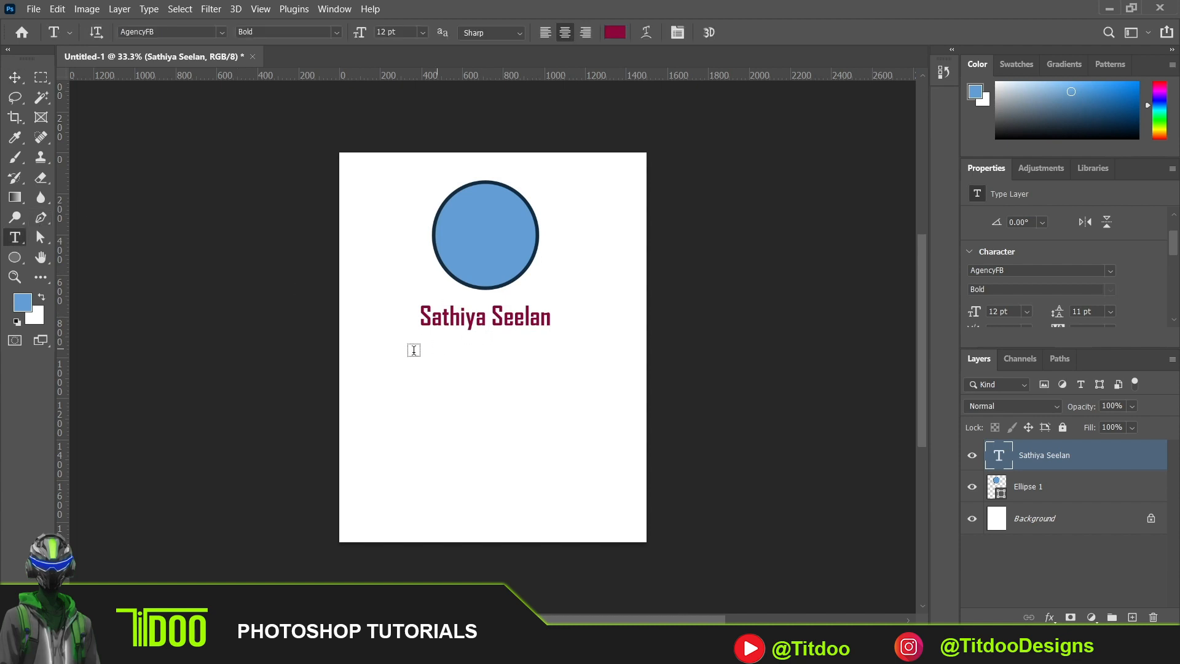
pyautogui.moveTo(362, 348)
pyautogui.mouseDown()
pyautogui.moveTo(382, 348)
pyautogui.moveTo(365, 349)
pyautogui.mouseUp()
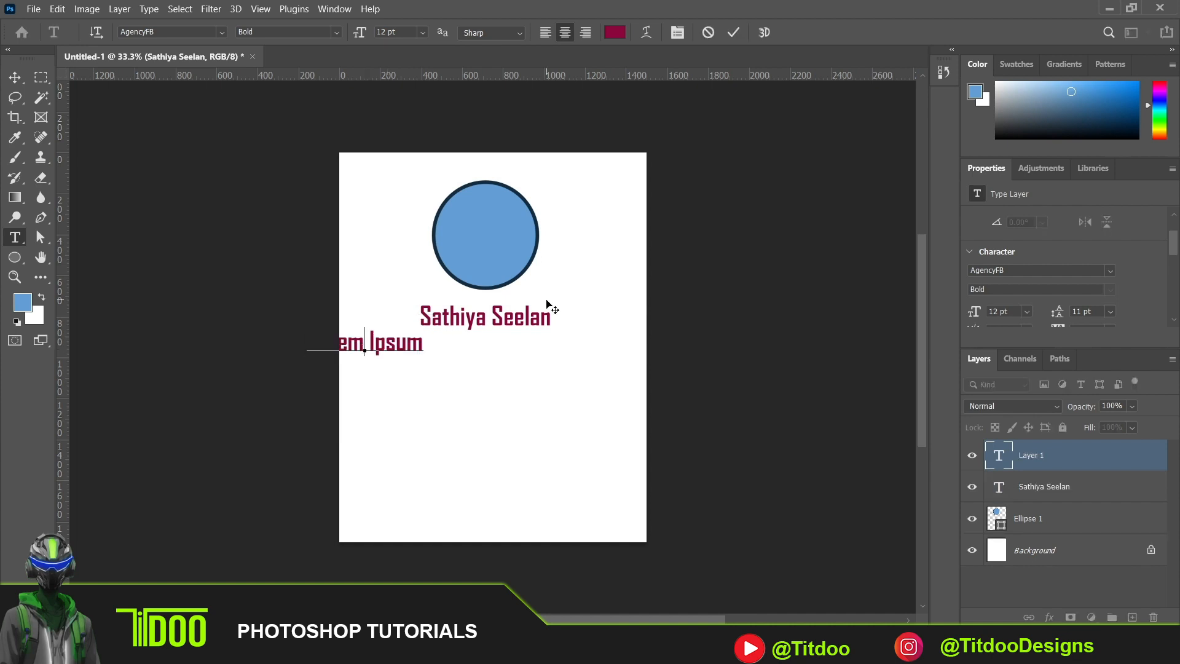
pyautogui.click(15, 77)
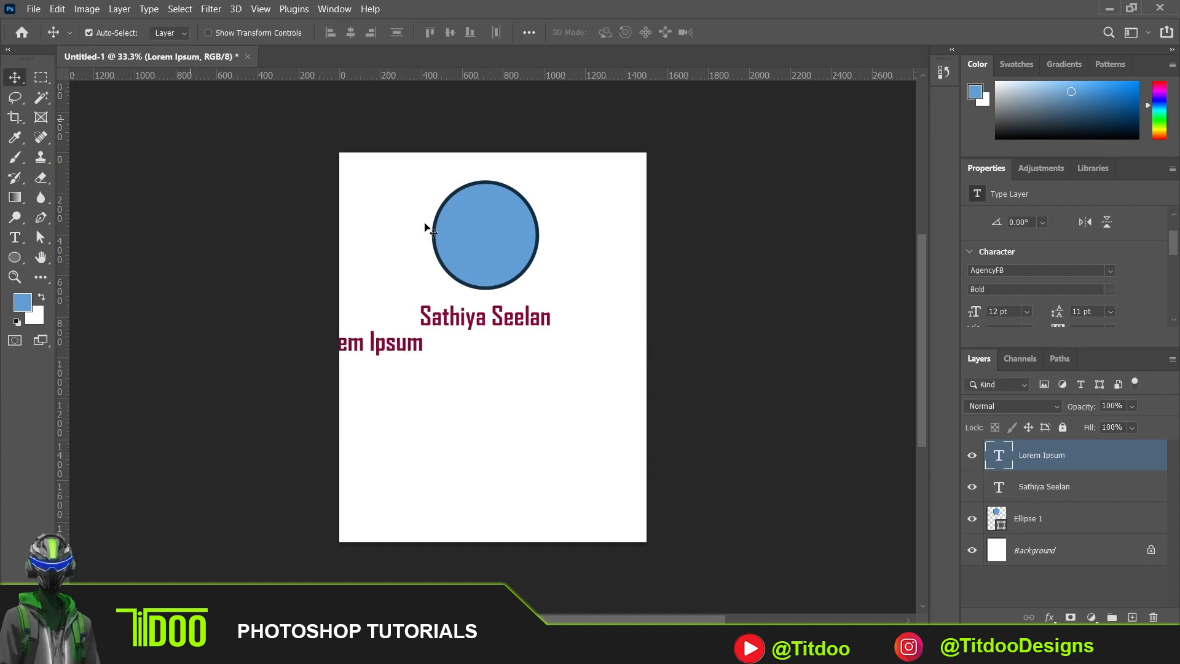
pyautogui.moveTo(399, 346); pyautogui.dragTo(515, 363)
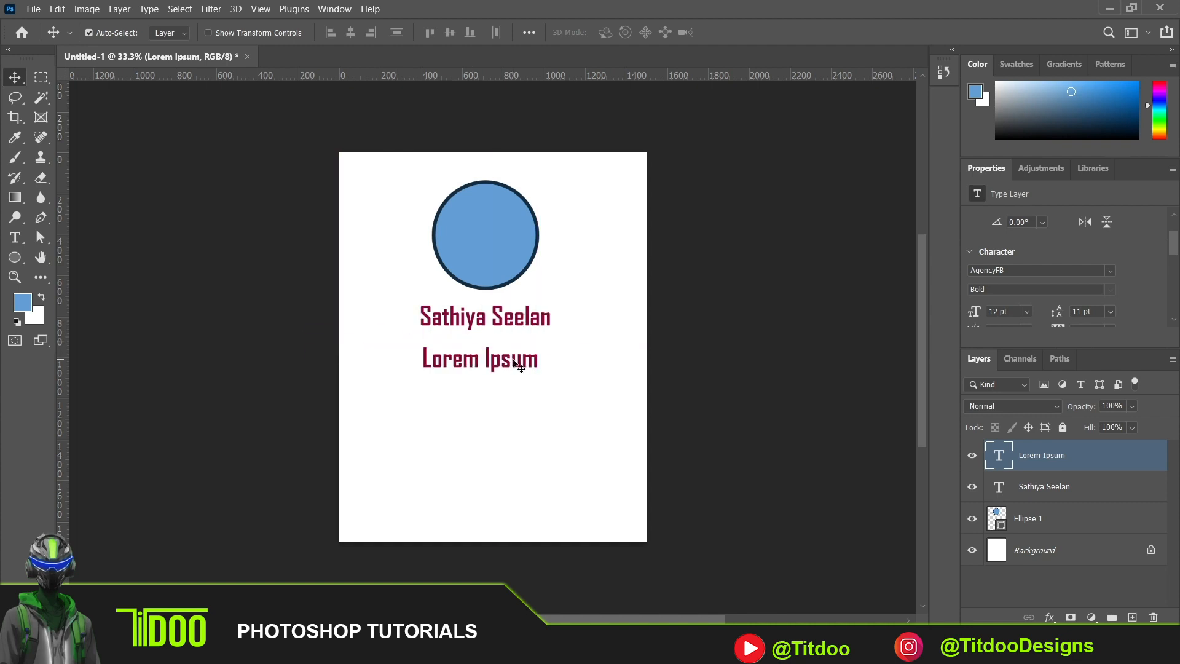
pyautogui.press('Delete')
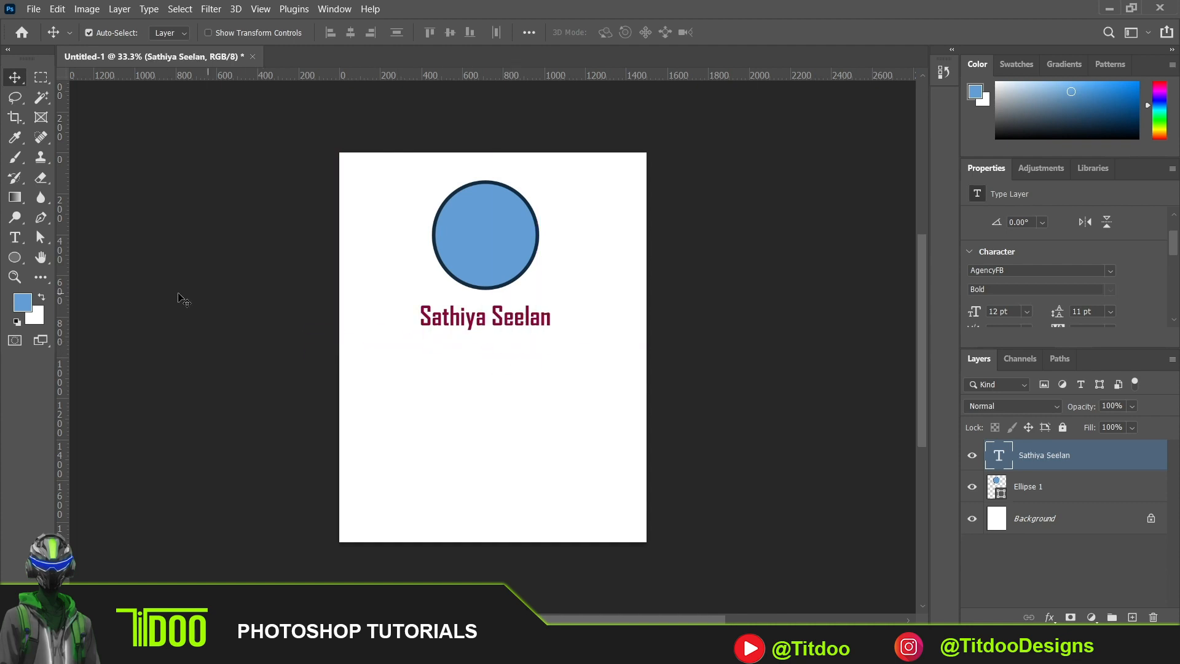
# - Add a wide paragraph text box with the Lorem ipsum placeholder beneath the name and set its font size to 6 pt
pyautogui.click(15, 238)
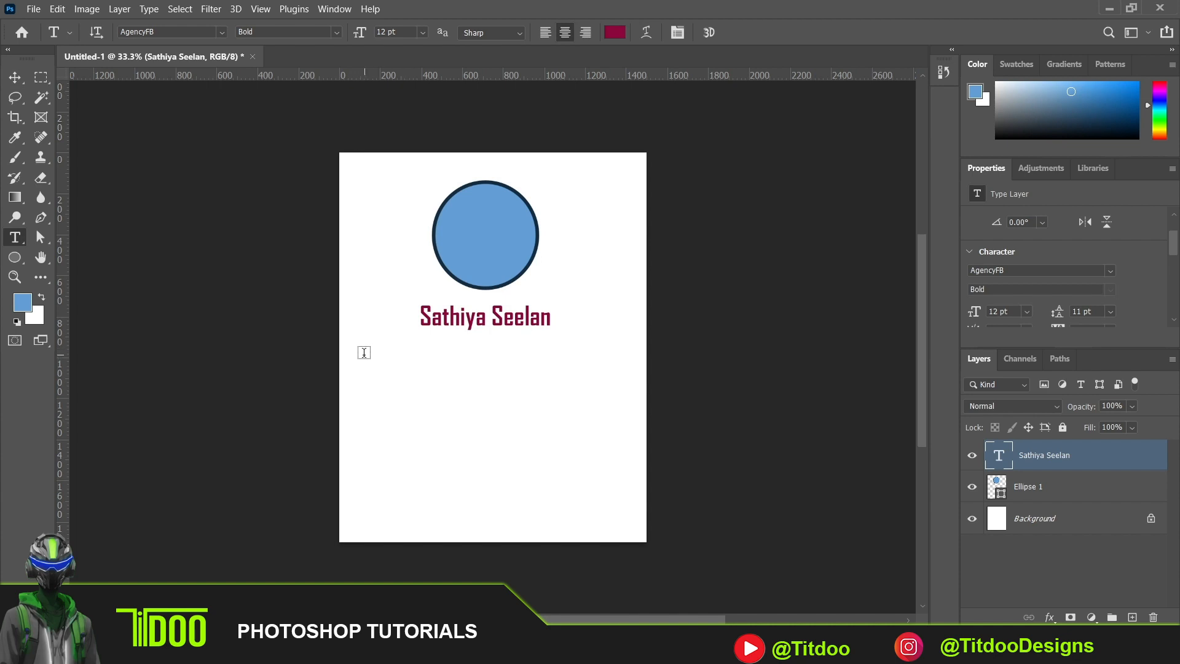
pyautogui.moveTo(363, 355); pyautogui.dragTo(612, 393)
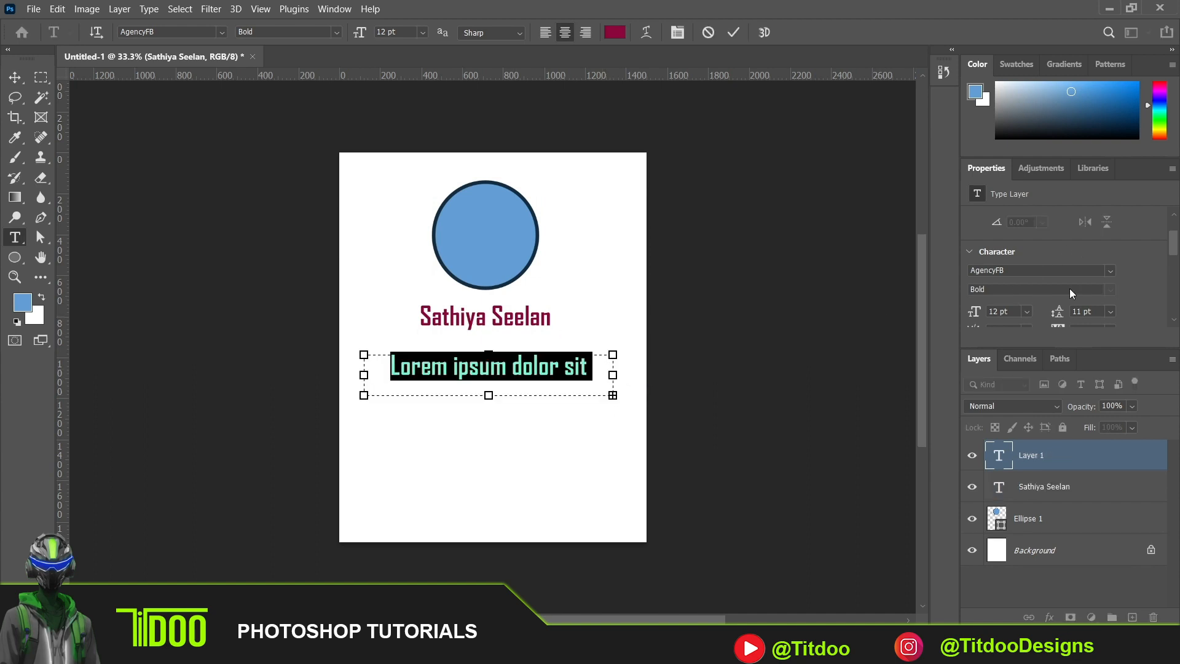
pyautogui.click(1027, 311)
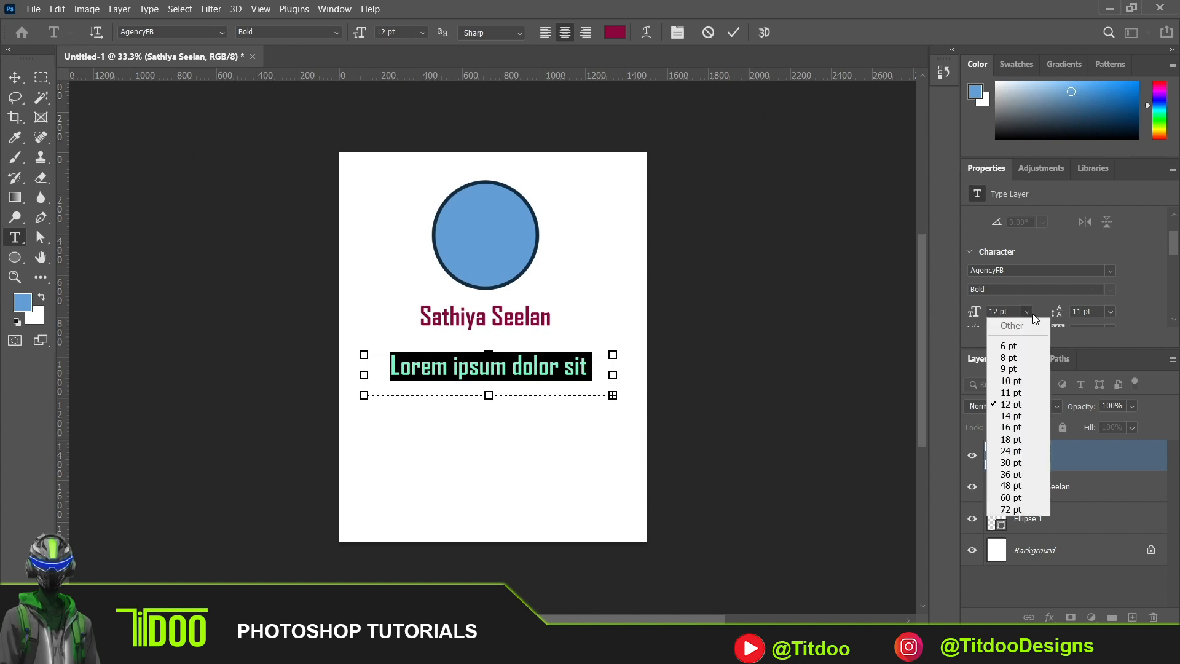
pyautogui.click(1020, 361)
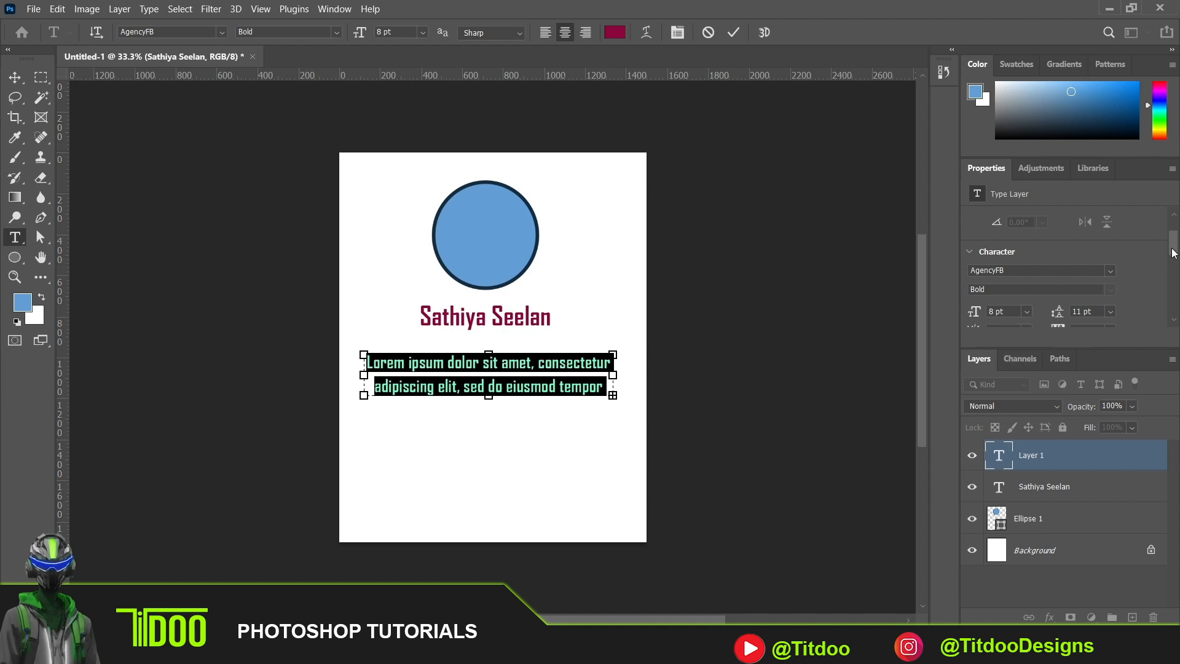
pyautogui.moveTo(1173, 254); pyautogui.dragTo(1173, 259)
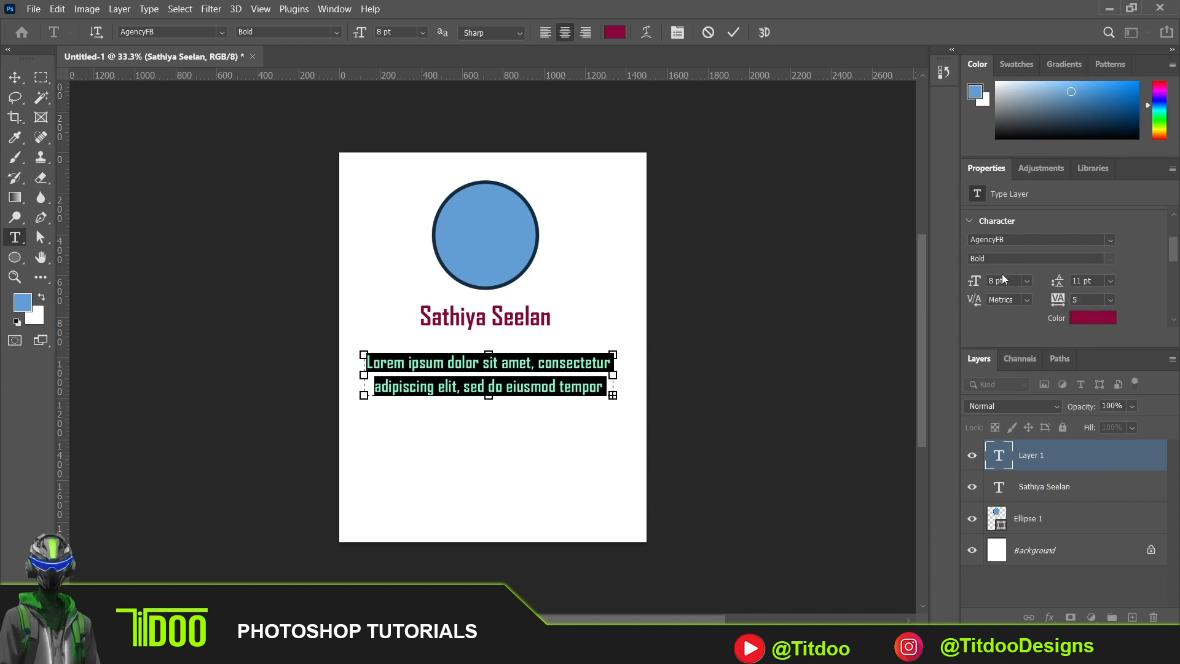
pyautogui.click(1027, 278)
pyautogui.click(1018, 309)
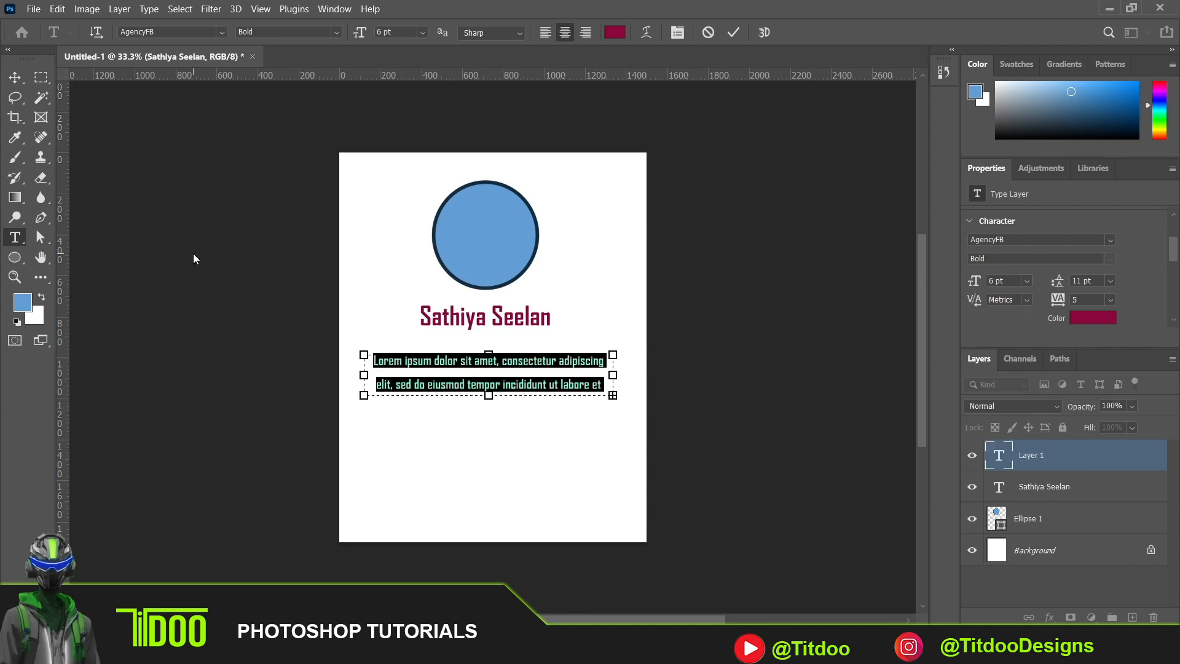
pyautogui.click(14, 77)
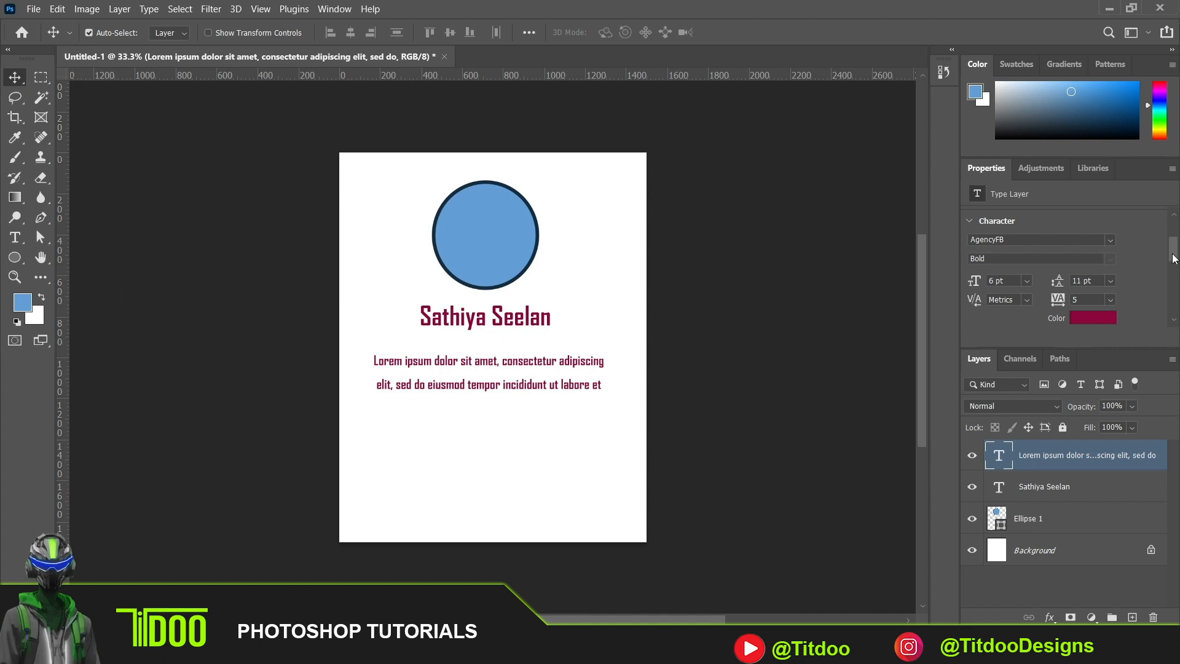
# - Change the Lorem ipsum paragraph's text color to black (000000)
pyautogui.moveTo(1173, 259); pyautogui.dragTo(1166, 268)
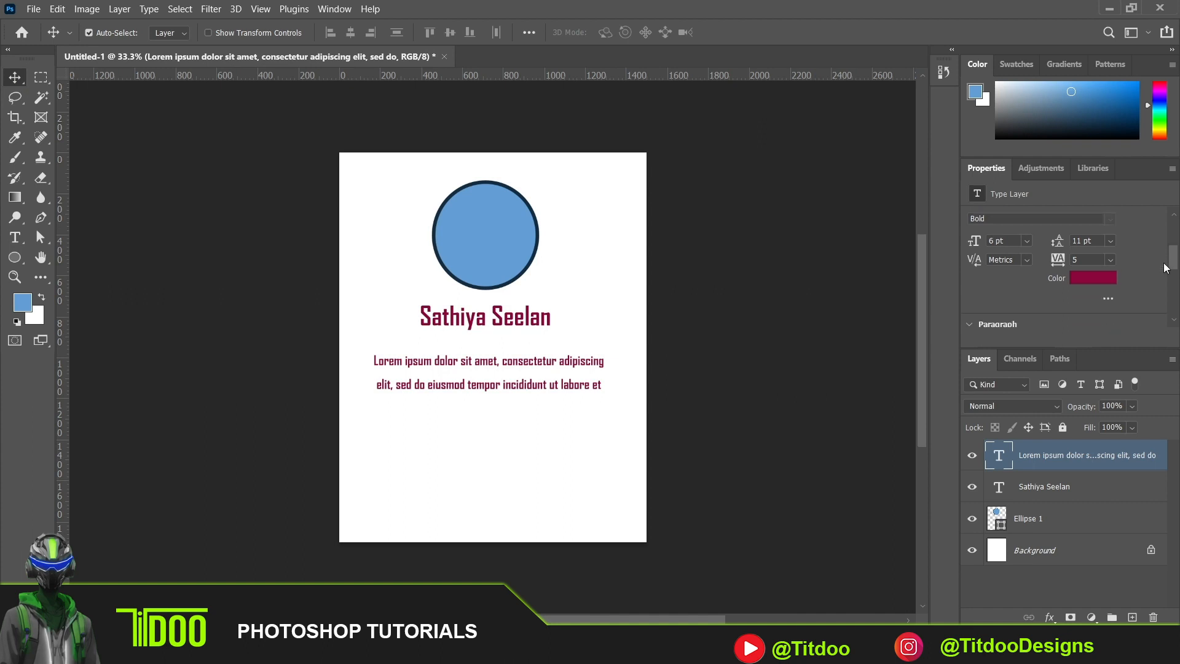
pyautogui.click(1093, 280)
pyautogui.moveTo(445, 507); pyautogui.dragTo(557, 557)
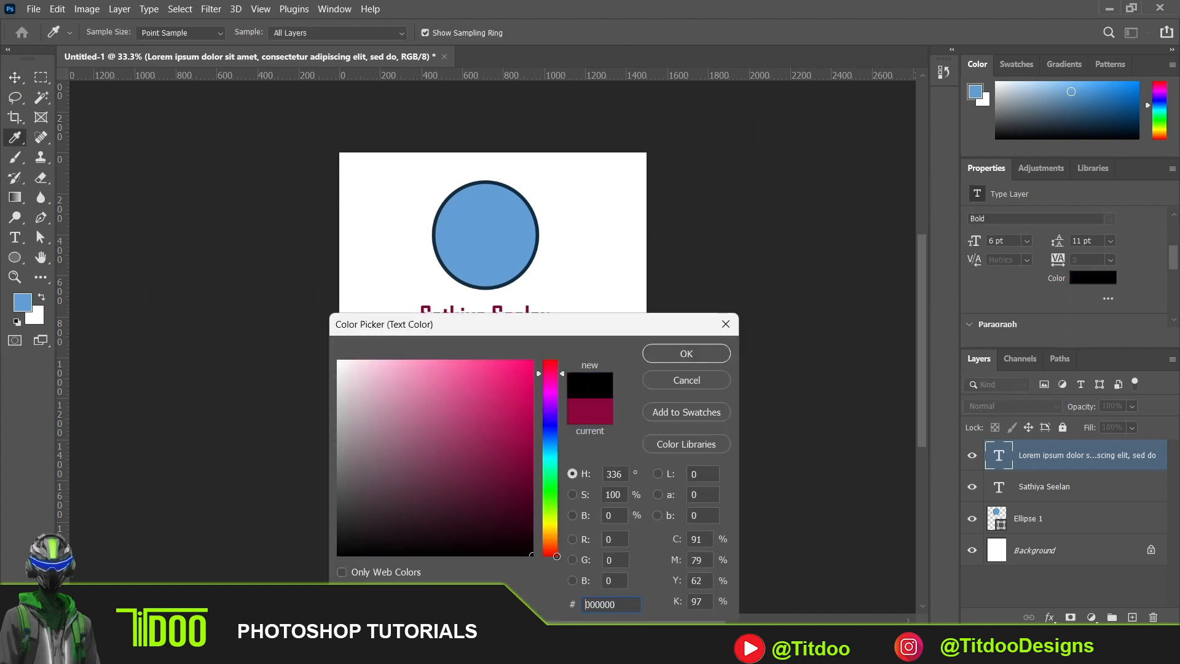
pyautogui.click(686, 355)
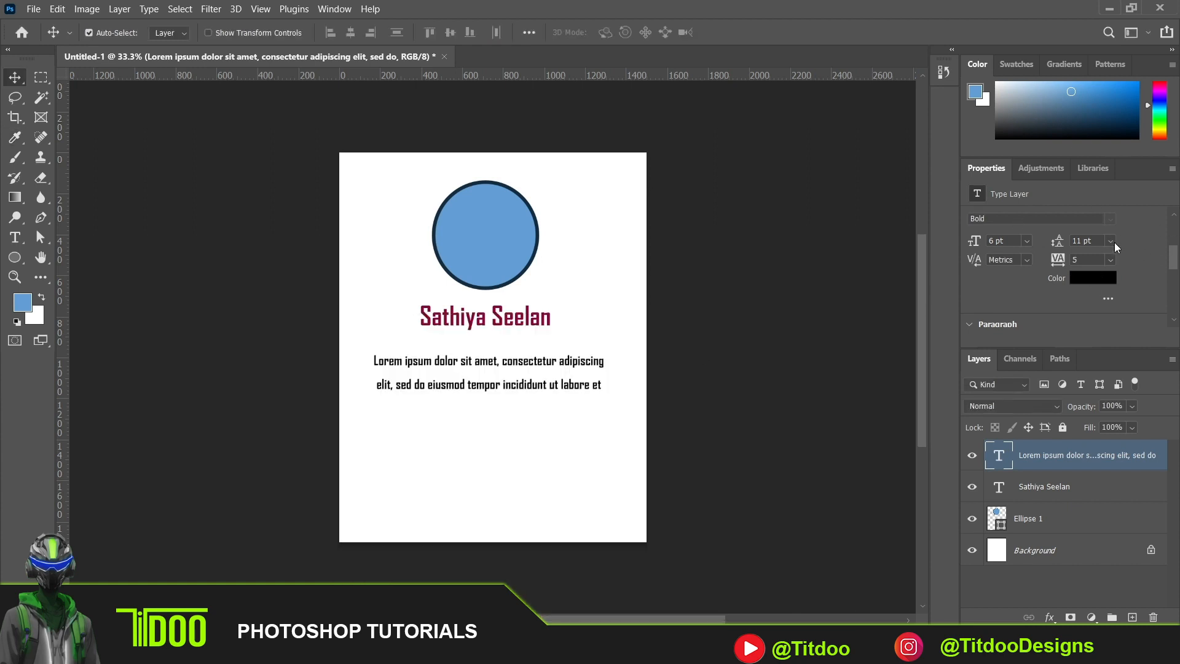
# - Set the paragraph's leading to 8 pt and move the text closer to the name above it
pyautogui.click(1112, 241)
pyautogui.click(1109, 285)
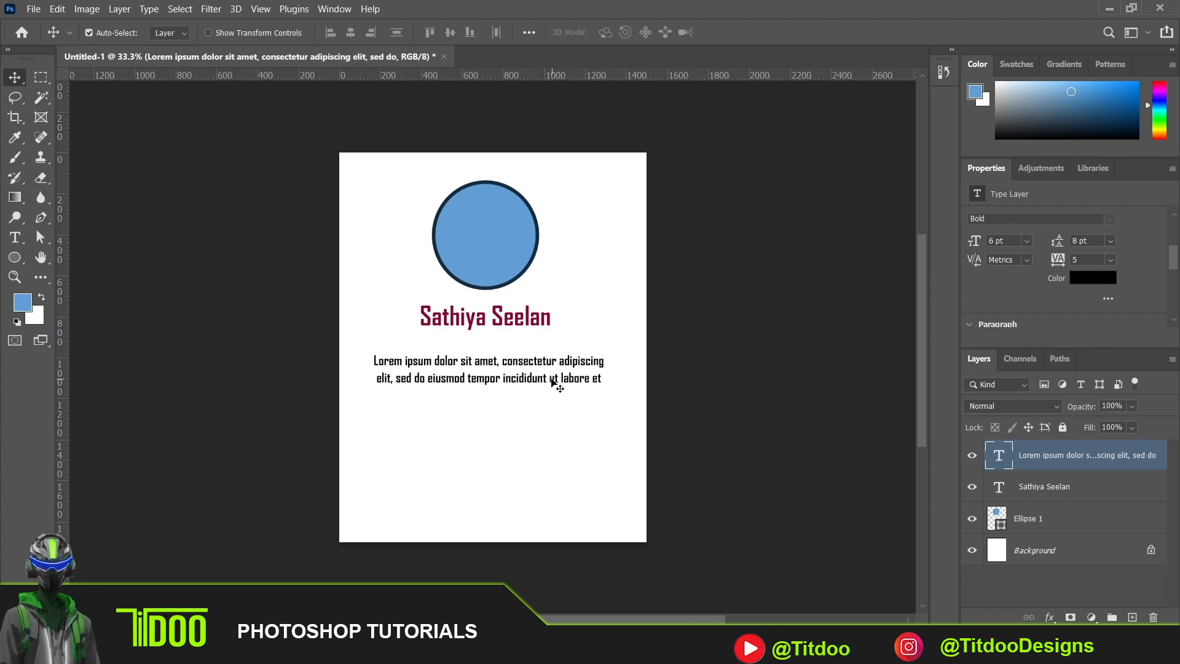
pyautogui.moveTo(555, 378); pyautogui.dragTo(552, 369)
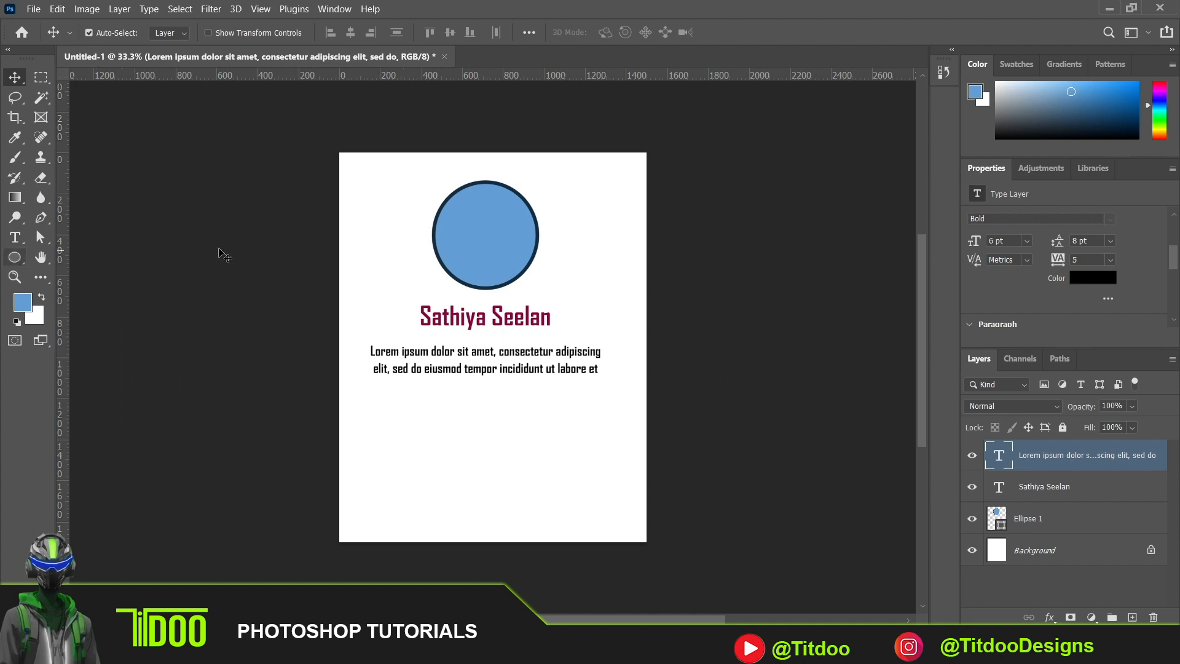
# - Move the circle, name and paragraph together up until the circle's Y is about 65 px, and shift them 10 px to the right
pyautogui.click(499, 251)
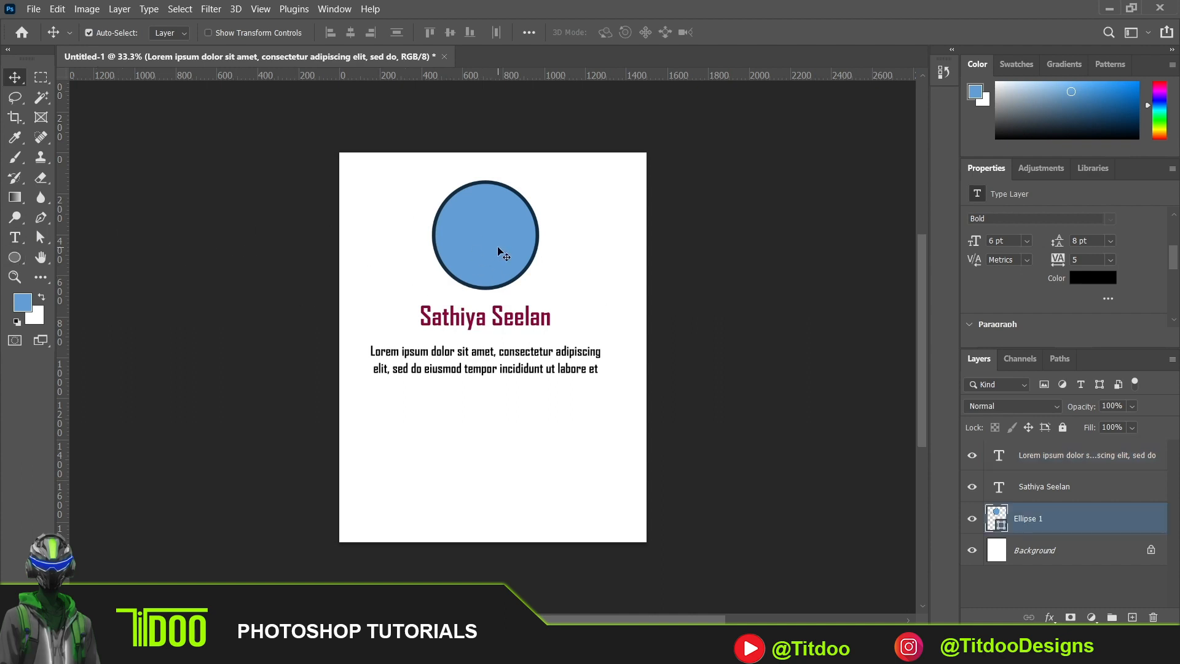
pyautogui.keyDown('shift'); pyautogui.click(519, 326); pyautogui.keyUp('shift')
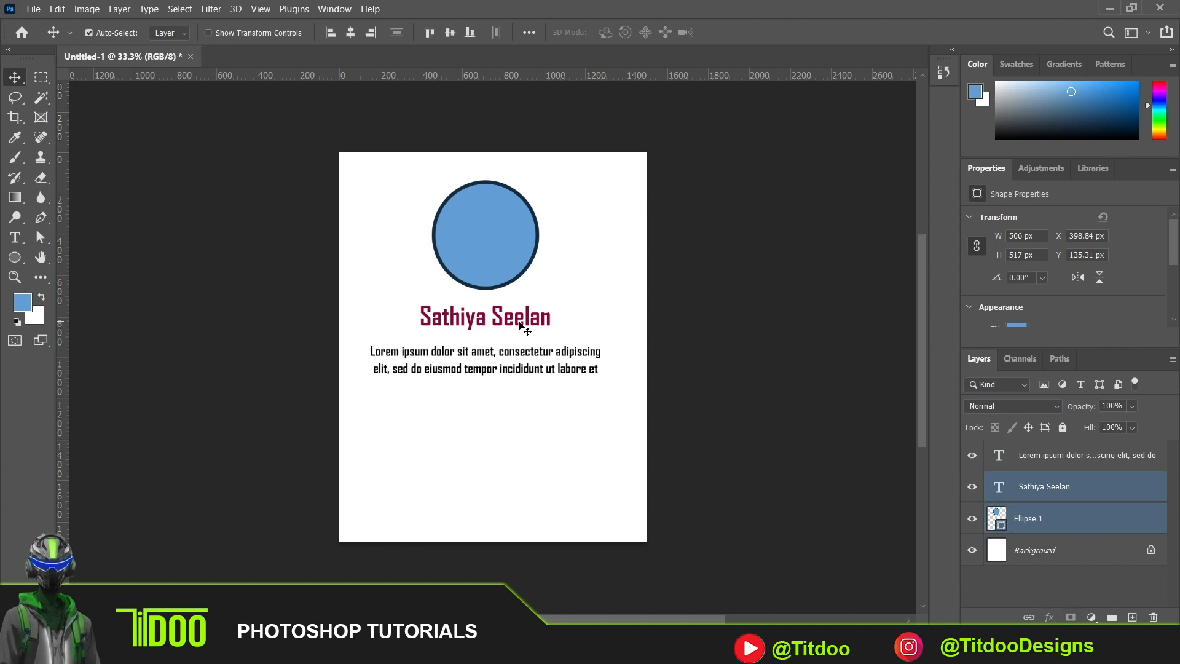
pyautogui.keyDown('shift'); pyautogui.click(529, 355); pyautogui.keyUp('shift')
pyautogui.press('ctrl')
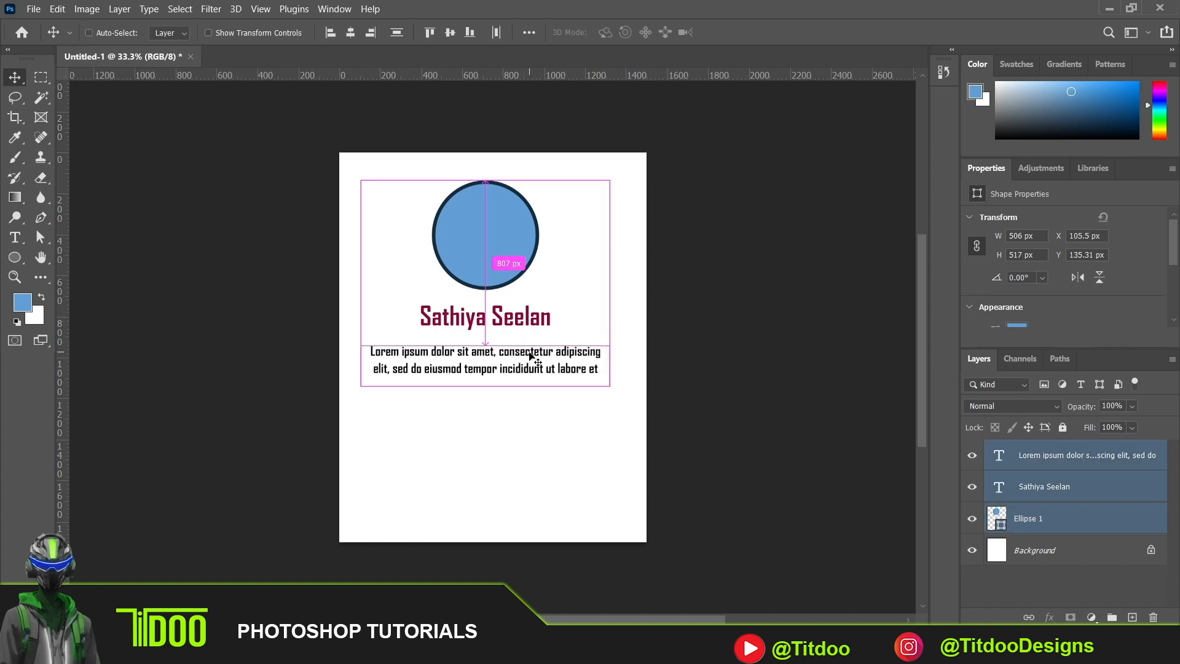
pyautogui.hotkey('shift', 'Up')
pyautogui.hotkey('shift', 'Up')
pyautogui.hotkey('shift', 'Up')
pyautogui.hotkey('shift', 'Up')
pyautogui.hotkey('shift', 'Up')
pyautogui.hotkey('shift', 'Up')
pyautogui.hotkey('shift', 'Up')
pyautogui.hotkey('shift', 'Up')
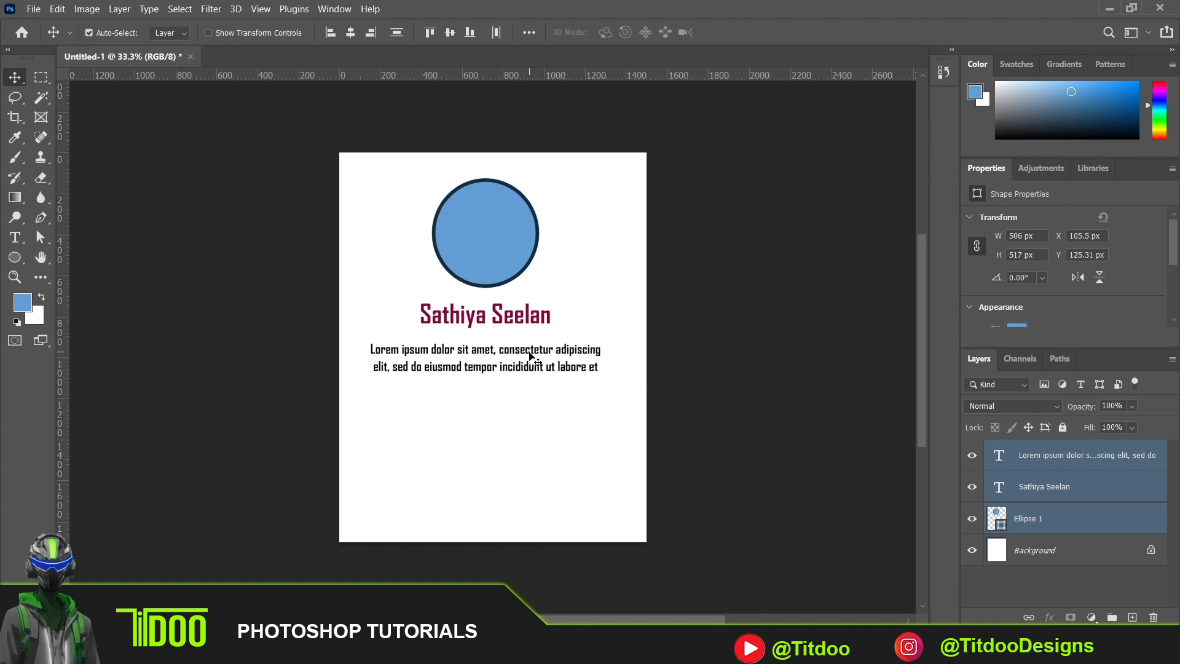
pyautogui.hotkey('shift', 'Up')
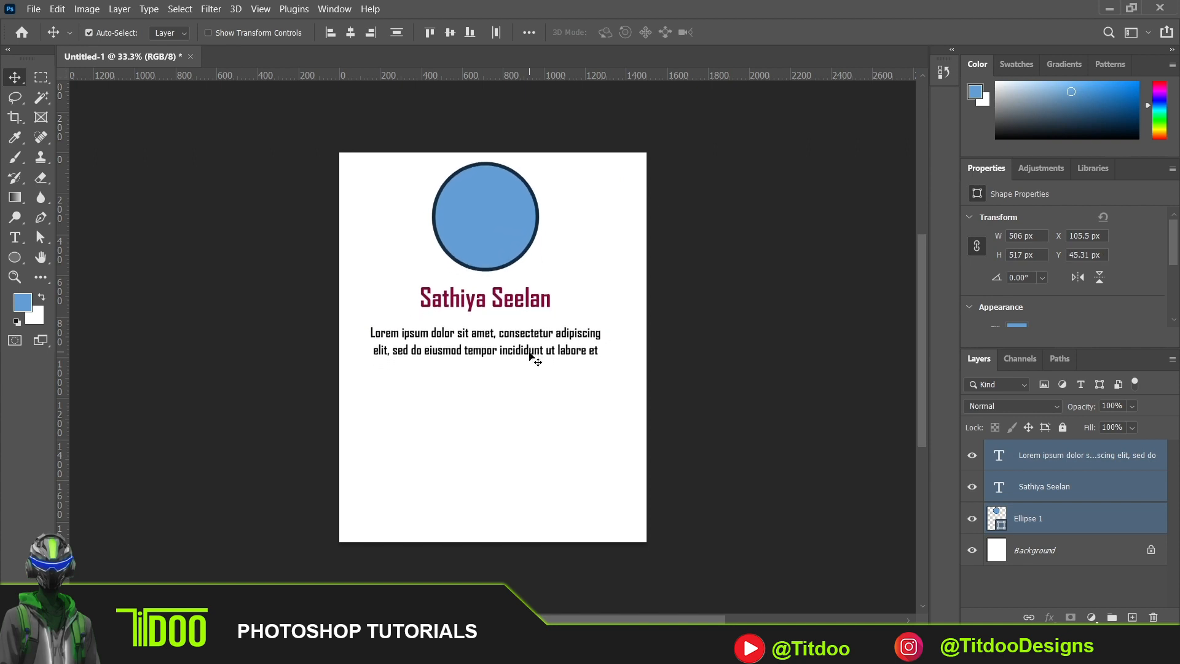
pyautogui.hotkey('shift', 'Down')
pyautogui.hotkey('shift', 'Down')
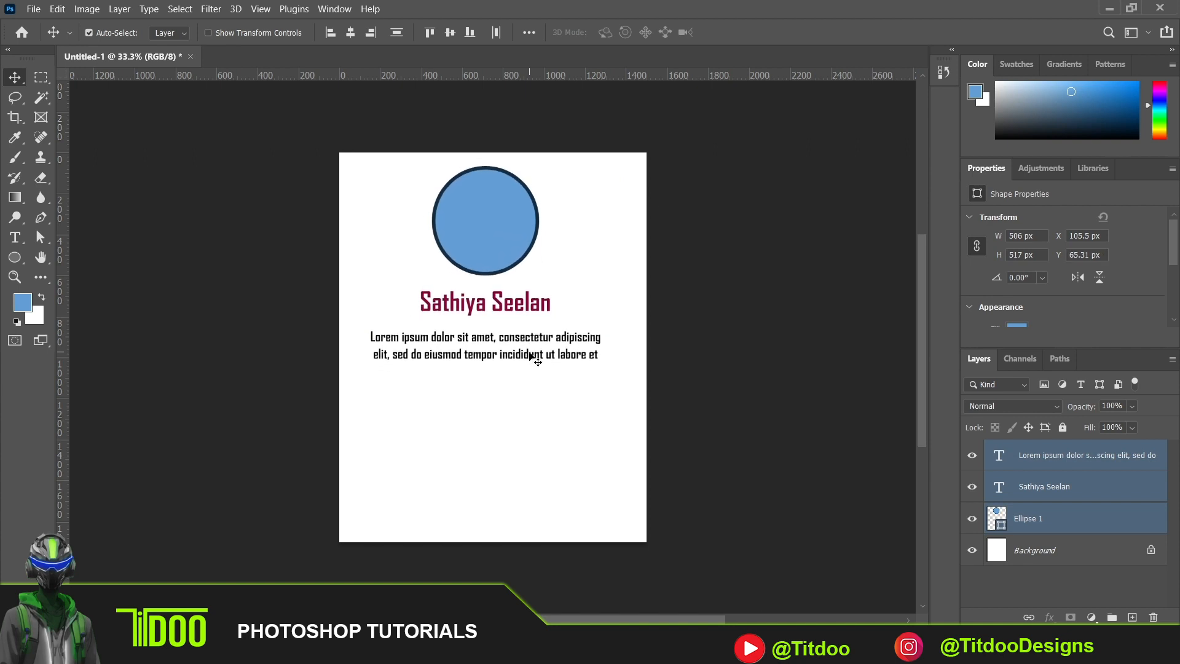
pyautogui.hotkey('shift', 'Right')
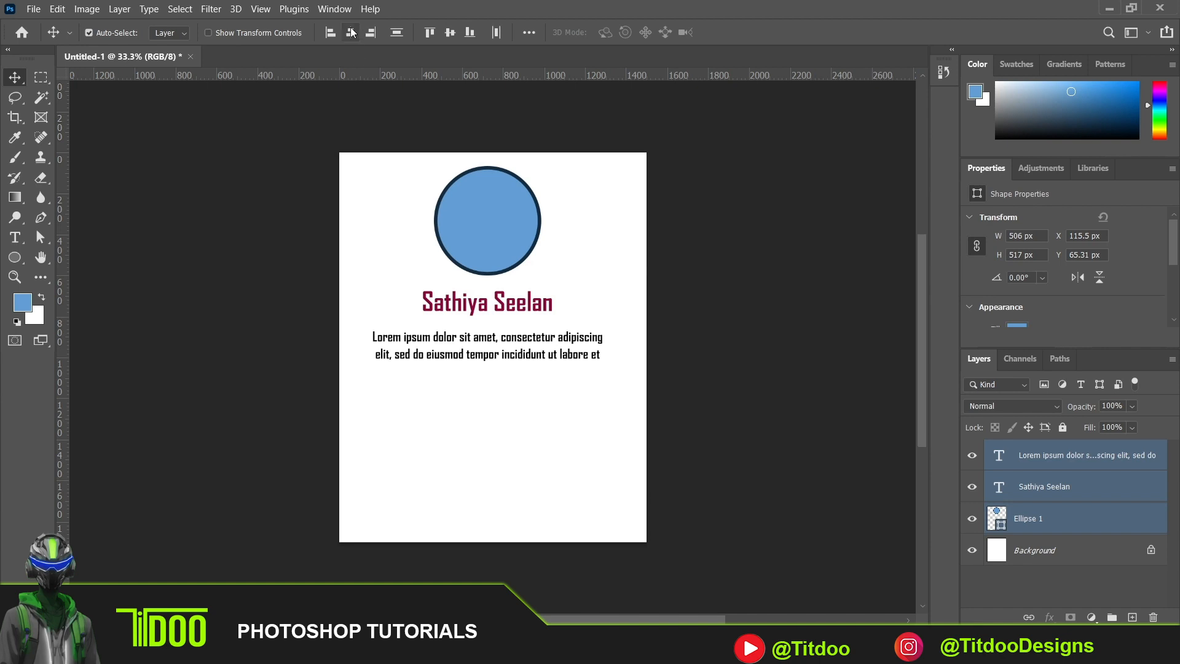
pyautogui.click(697, 255)
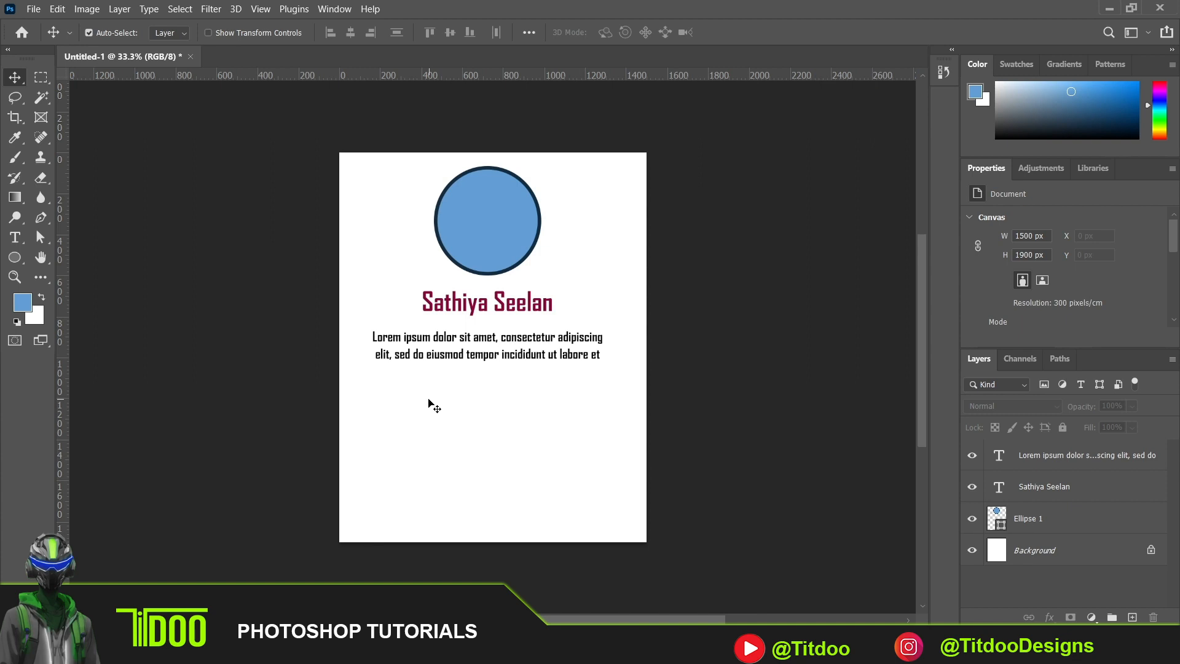
# - Draw a rectangle about 358 by 316 px below the paragraph's left end and round its corners to about 75 px
pyautogui.click(15, 258)
pyautogui.click(87, 258)
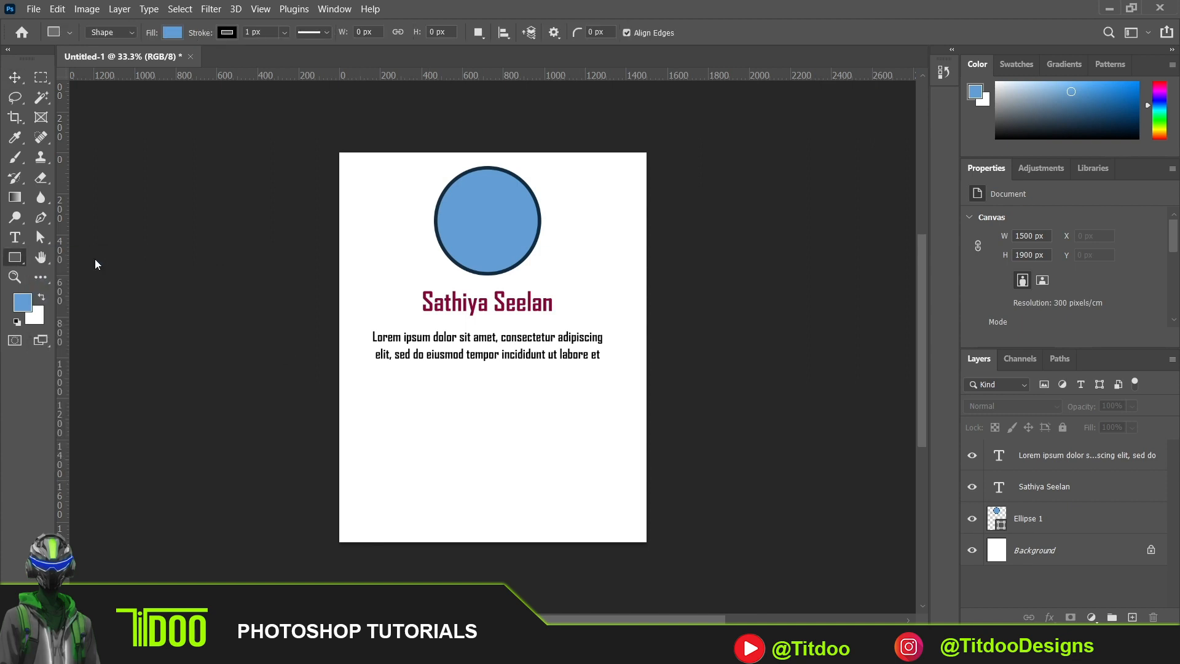
pyautogui.moveTo(372, 387); pyautogui.dragTo(450, 459)
pyautogui.moveTo(449, 458); pyautogui.dragTo(445, 452)
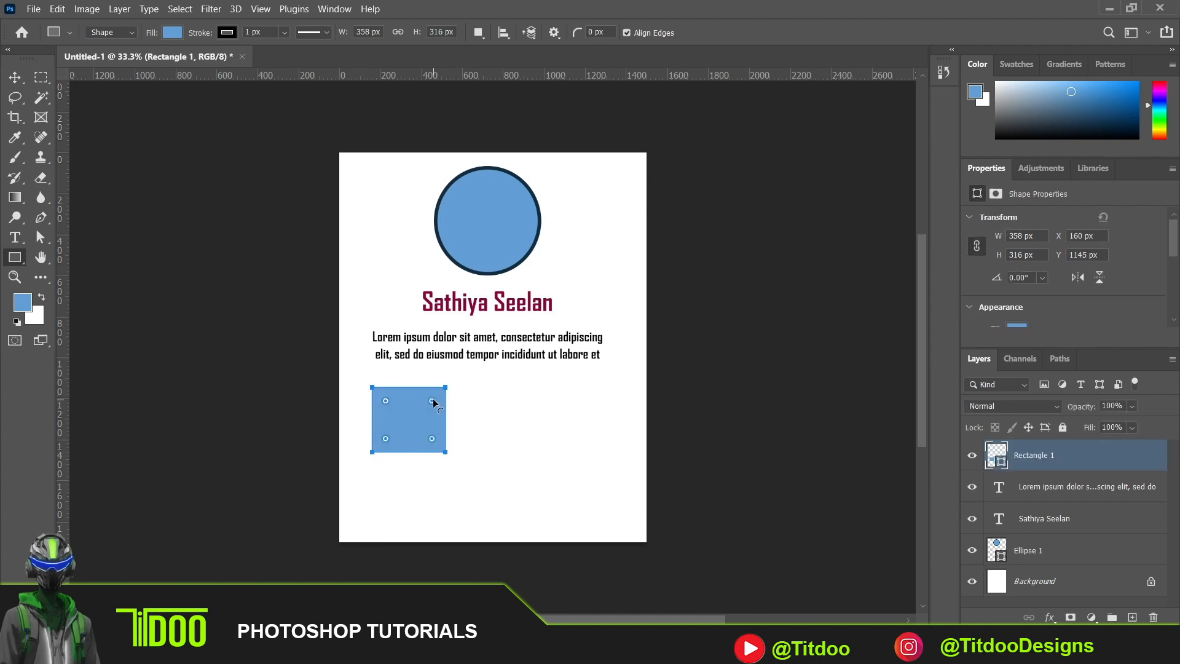
pyautogui.moveTo(433, 401); pyautogui.dragTo(432, 402)
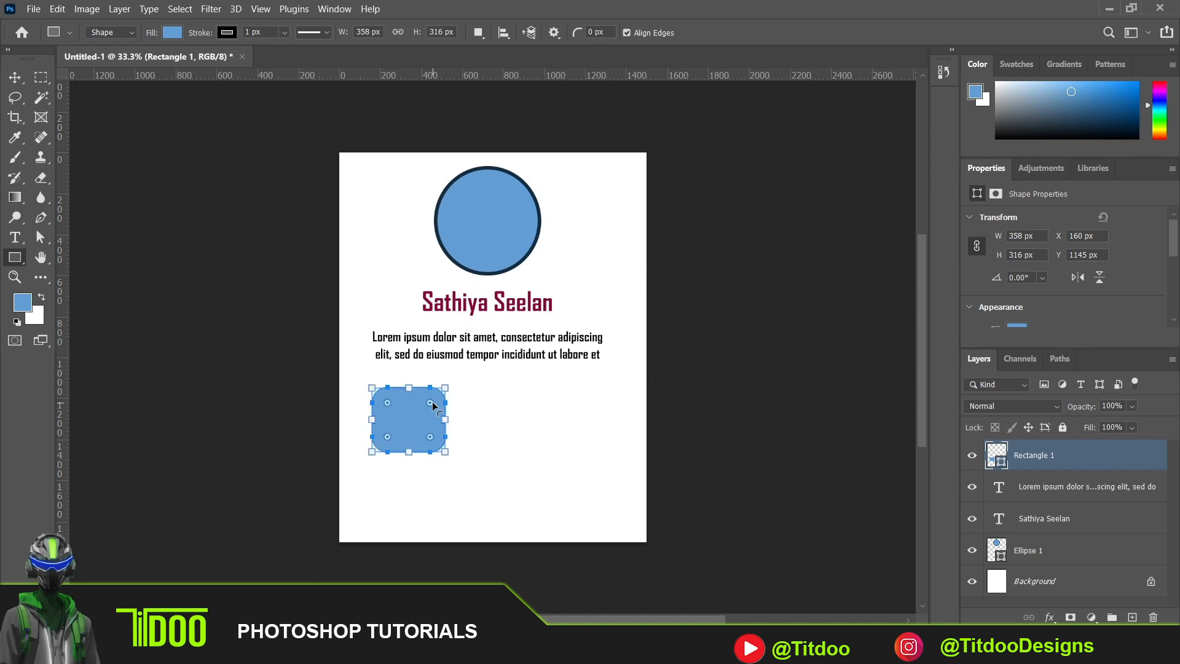
pyautogui.click(14, 78)
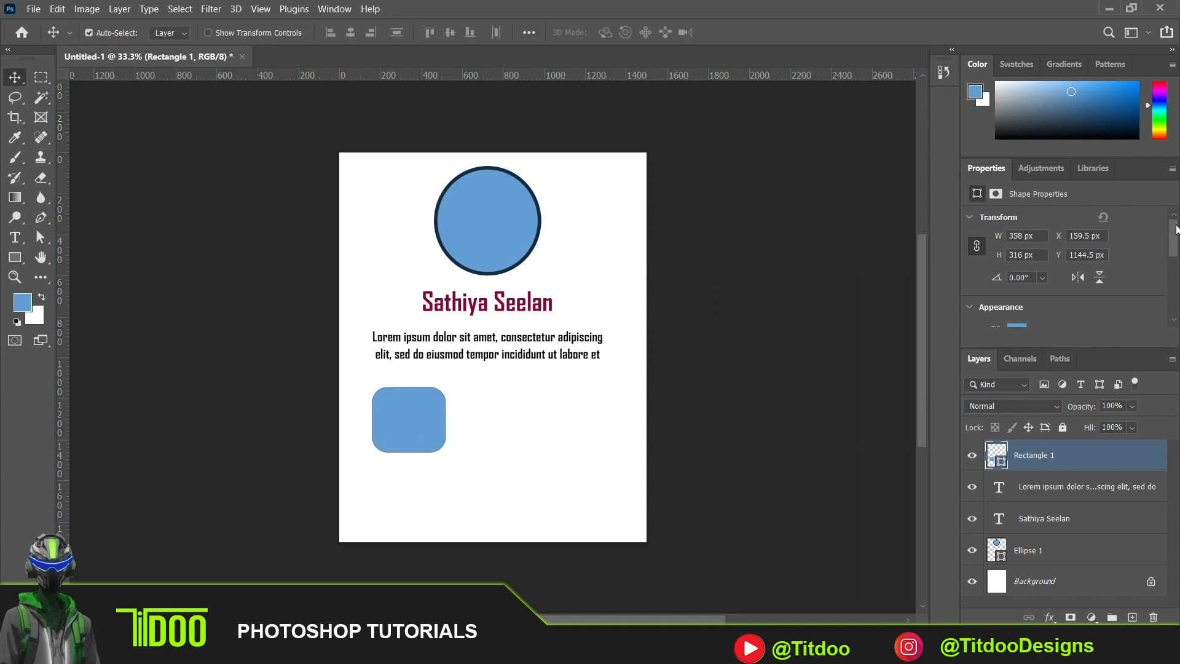
# - Give the rounded rectangle a dark navy stroke 6 px wide
pyautogui.moveTo(1177, 230); pyautogui.dragTo(1176, 250)
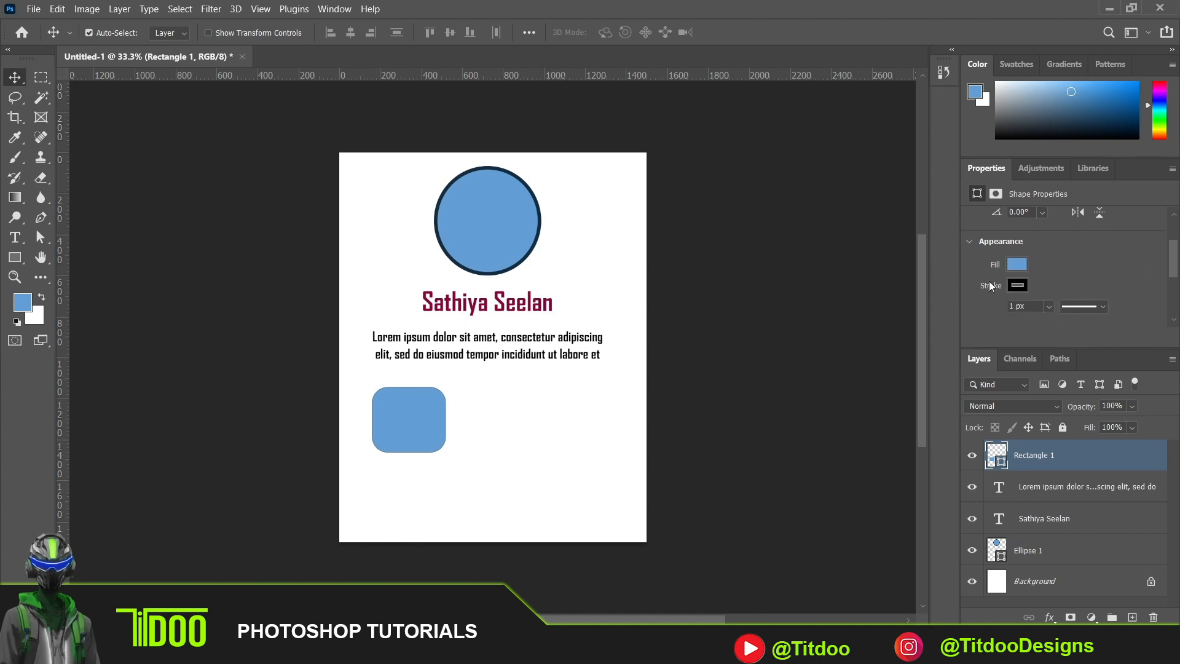
pyautogui.click(1017, 286)
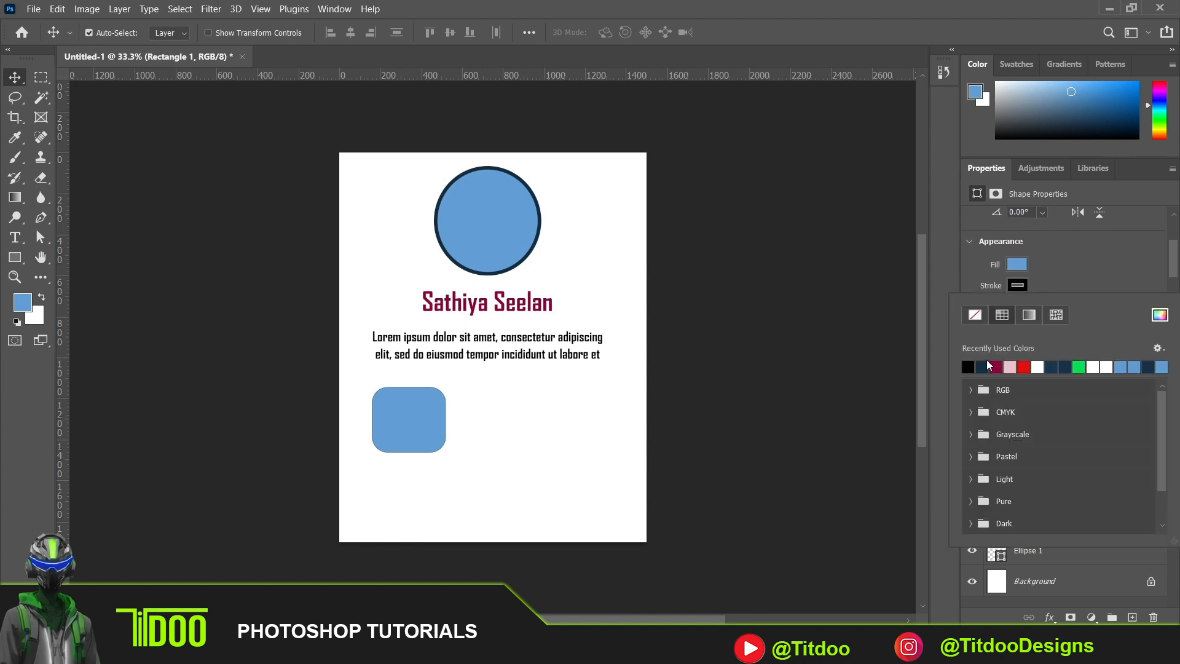
pyautogui.click(985, 365)
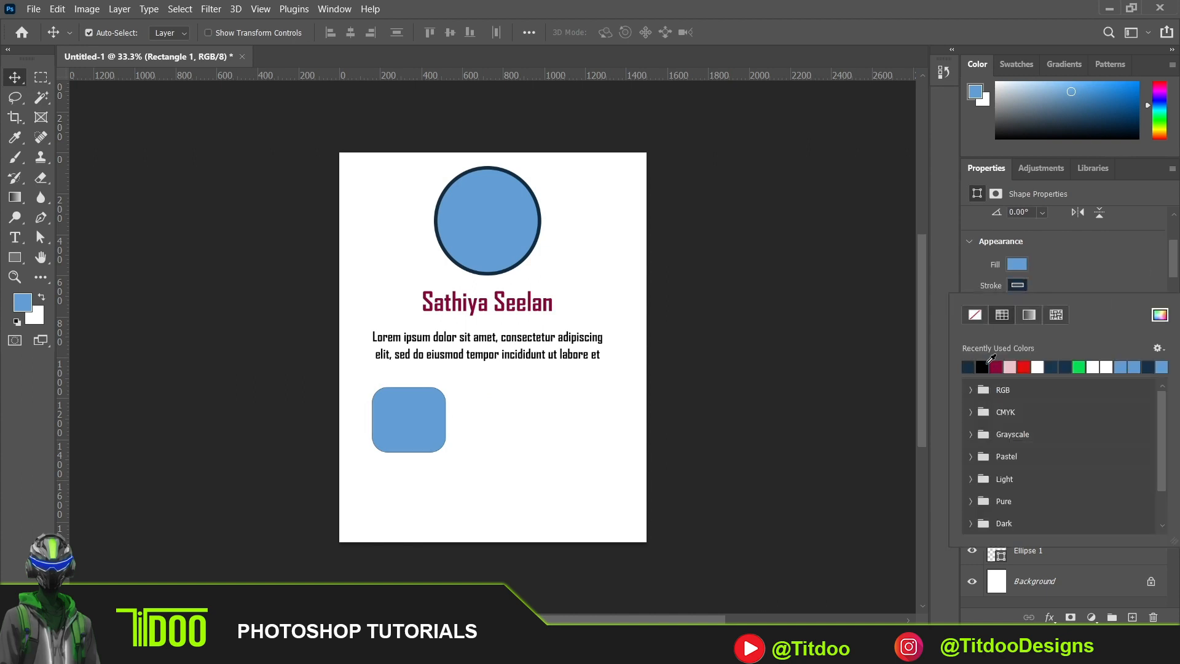
pyautogui.click(1082, 255)
pyautogui.click(1047, 312)
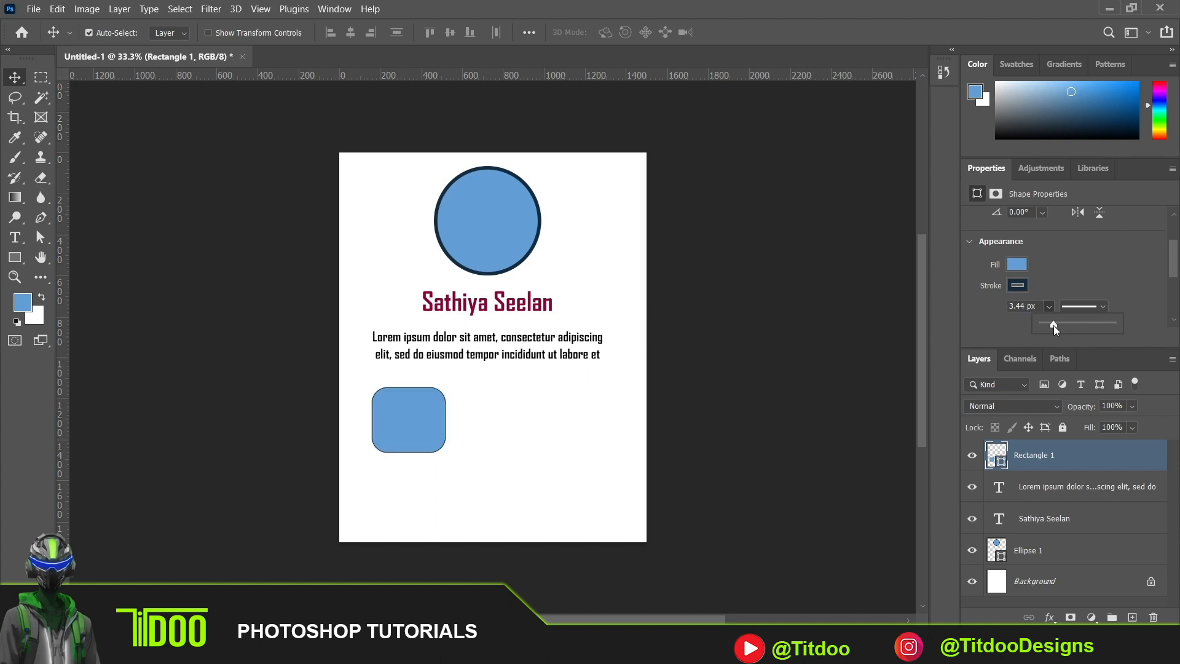
pyautogui.click(1025, 301)
pyautogui.moveTo(1025, 306); pyautogui.dragTo(972, 308)
pyautogui.write('6')
pyautogui.moveTo(1175, 269); pyautogui.dragTo(1176, 284)
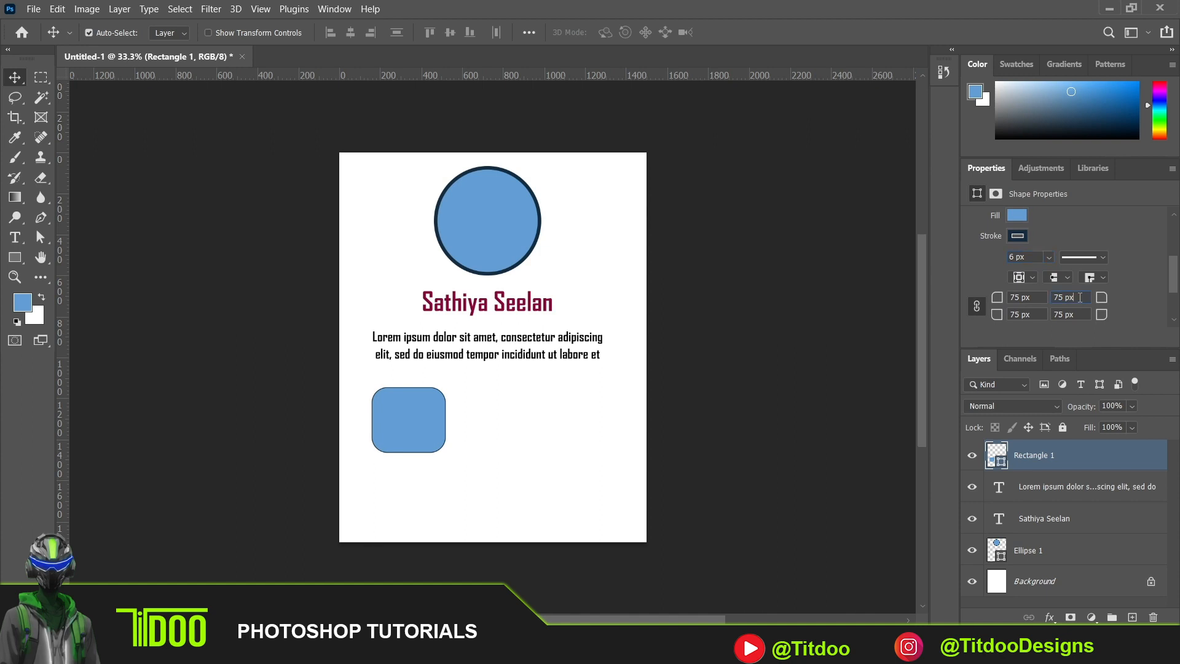
pyautogui.click(458, 437)
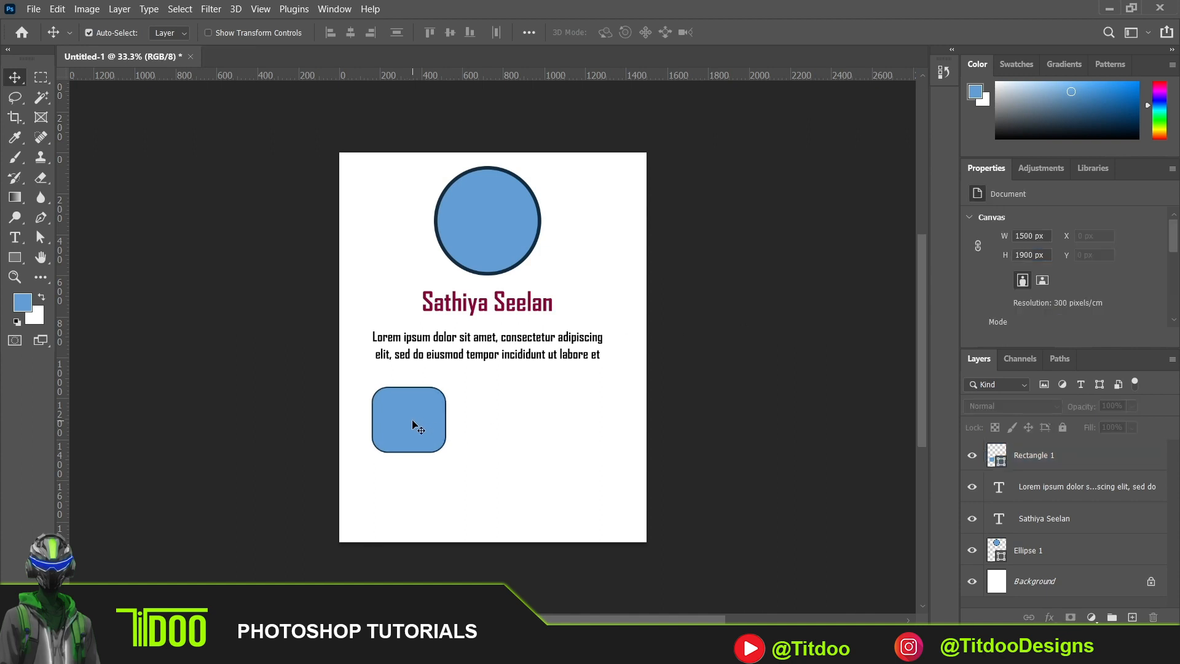
# - Duplicate the rounded rectangle twice into an evenly spaced row of three and move the row to about X 84 px, Y 1146 px
pyautogui.keyDown('alt'); pyautogui.click(415, 425); pyautogui.keyUp('alt')
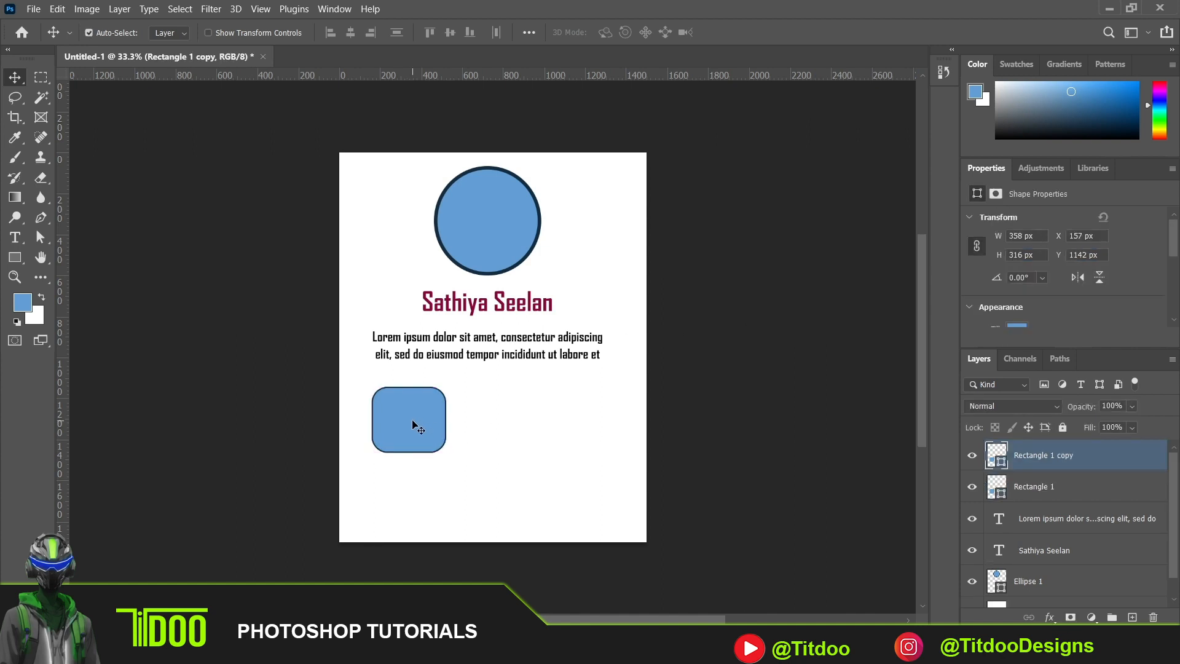
pyautogui.moveTo(413, 423); pyautogui.dragTo(579, 429)
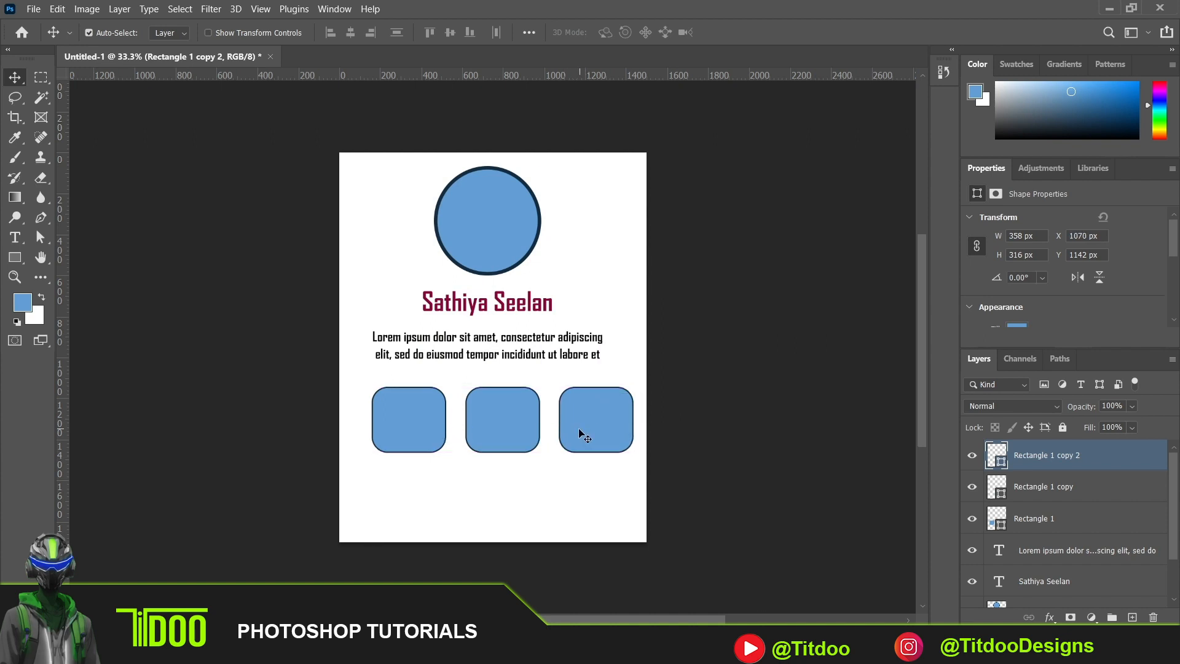
pyautogui.click(389, 411)
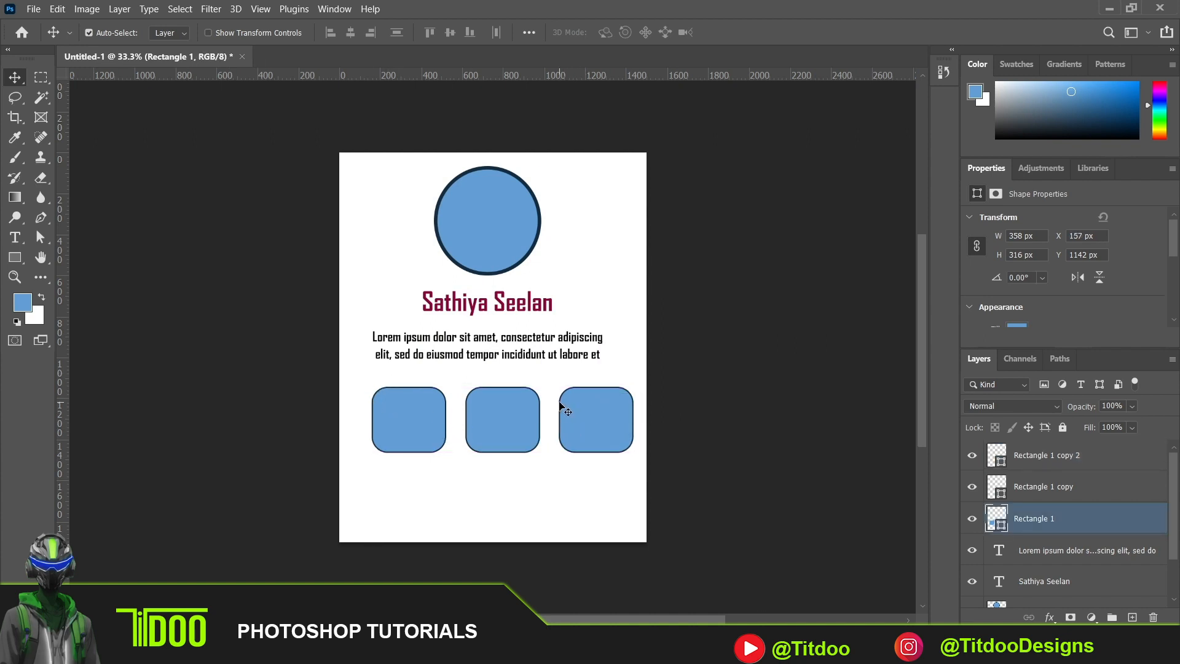
pyautogui.keyDown('shift'); pyautogui.click(518, 417); pyautogui.keyUp('shift')
pyautogui.keyDown('shift'); pyautogui.click(609, 418); pyautogui.keyUp('shift')
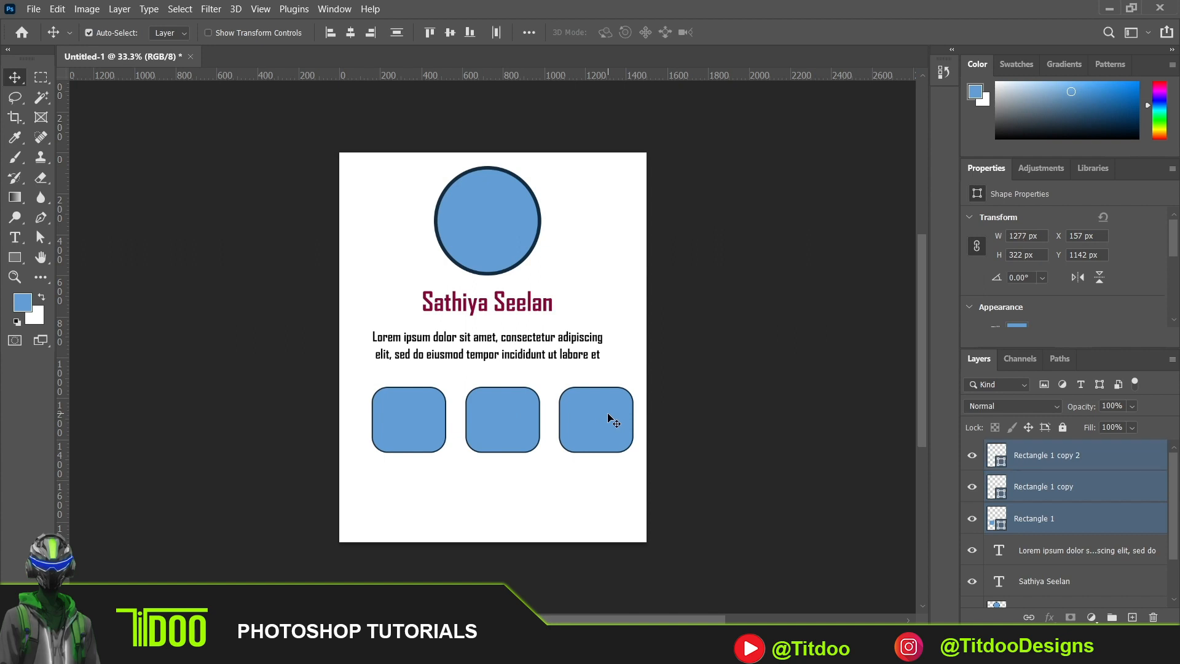
pyautogui.moveTo(606, 414); pyautogui.dragTo(592, 415)
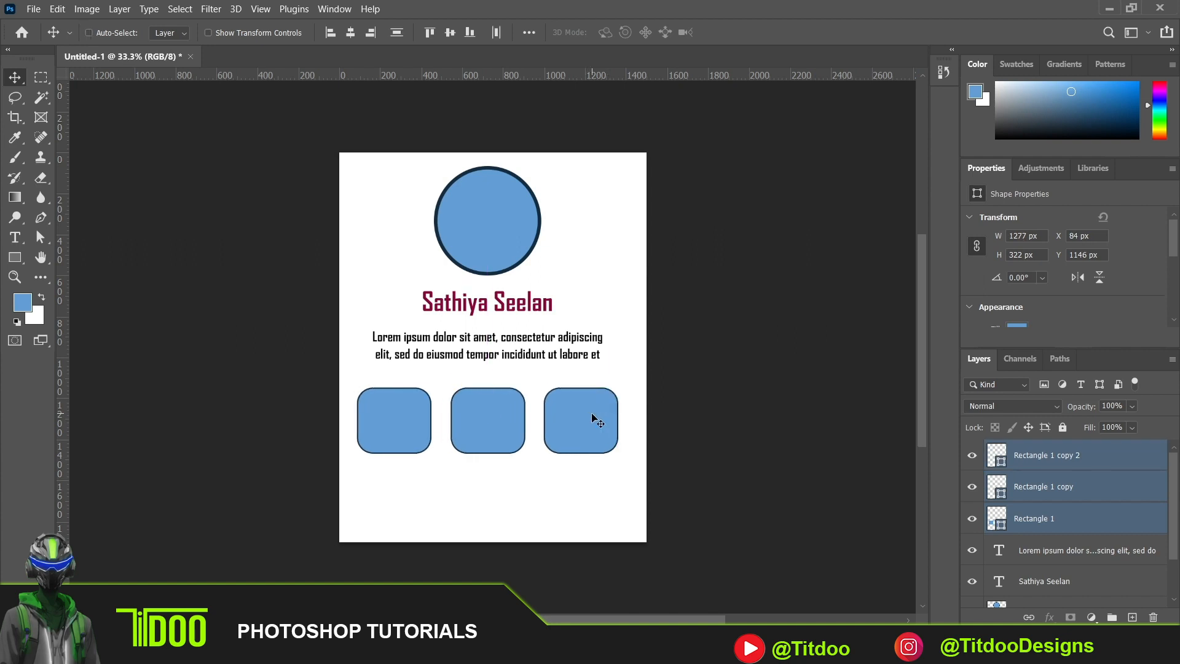
# - Duplicate the row of three rounded rectangles and place the copy directly beneath it at about Y 1533 px
pyautogui.press('ctrl')
pyautogui.hotkey('ctrl', 'j')
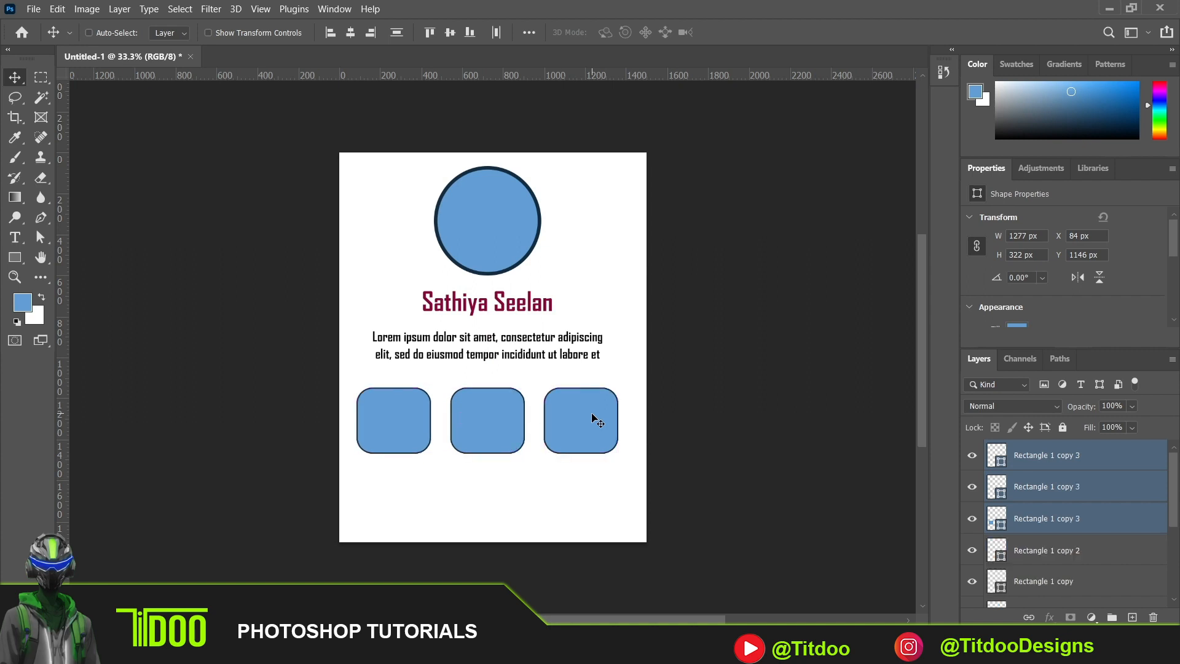
pyautogui.moveTo(592, 416); pyautogui.dragTo(591, 480)
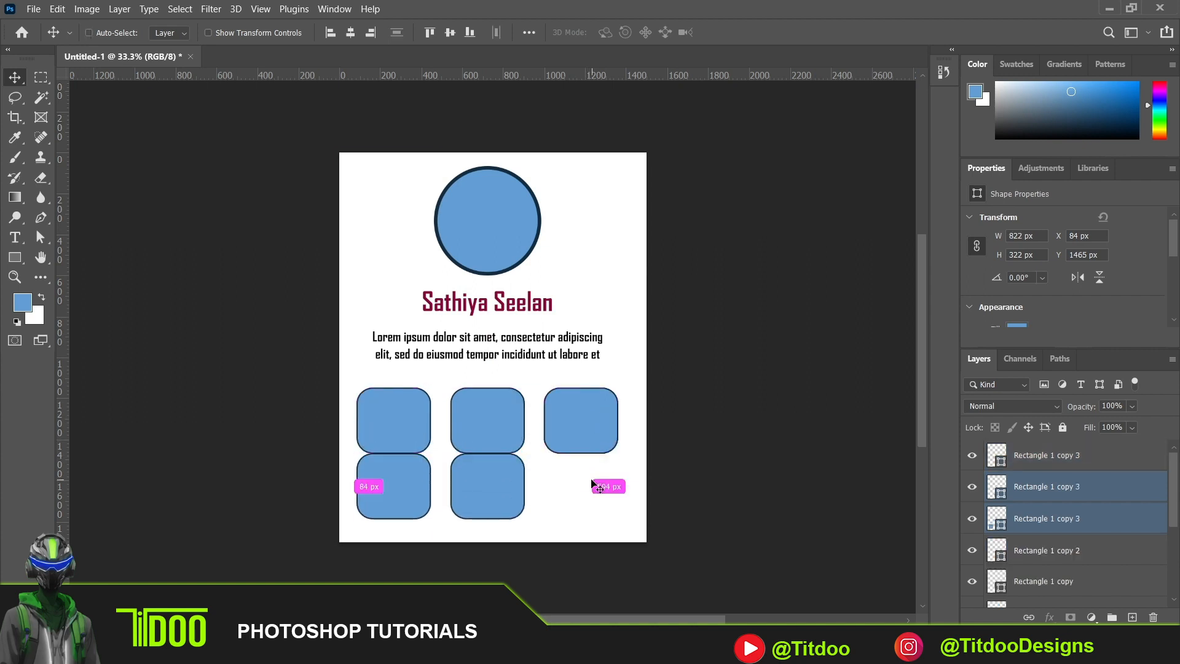
pyautogui.hotkey('ctrl', 'z')
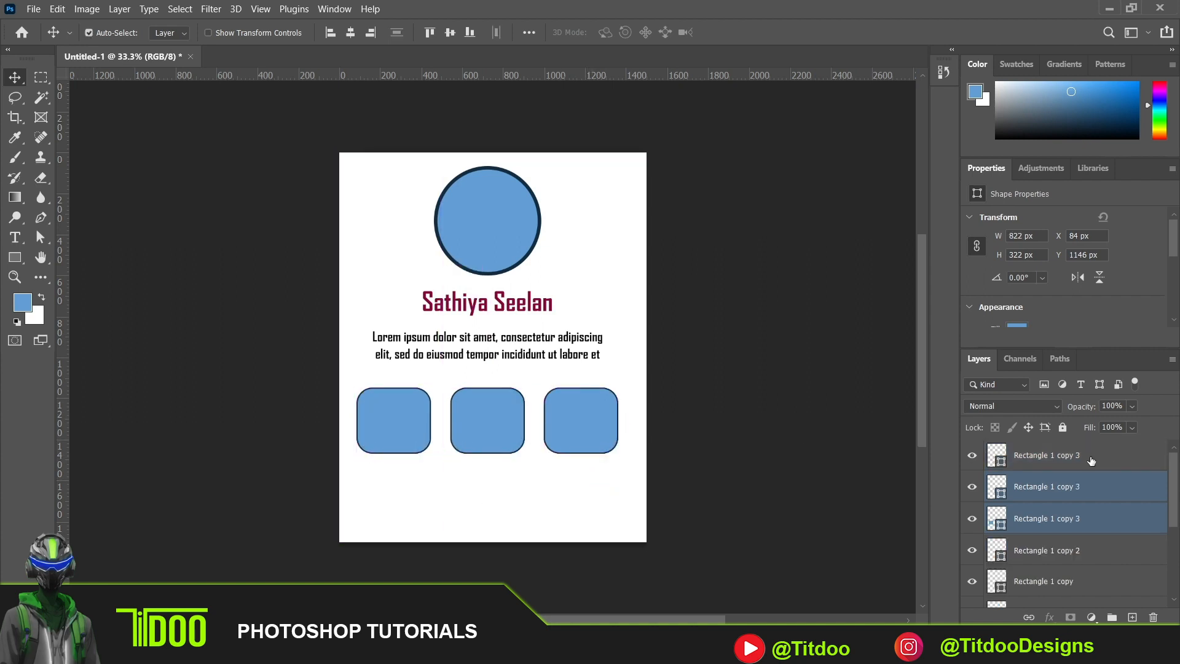
pyautogui.hotkey('ctrl', 'z')
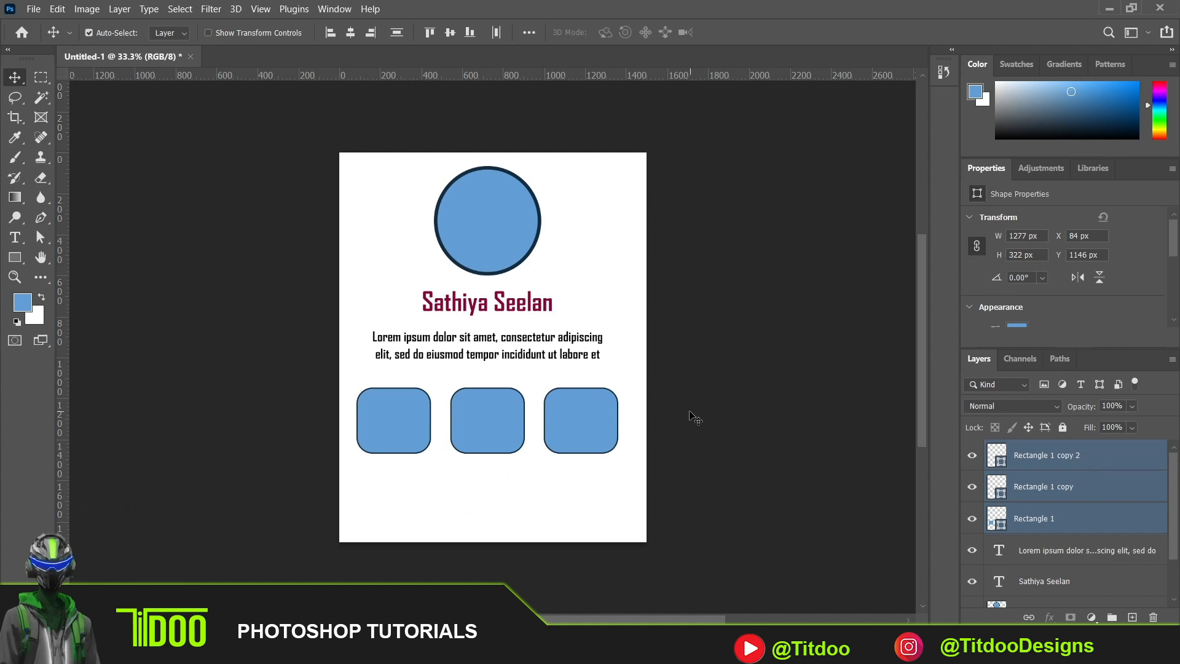
pyautogui.hotkey('ctrl', 'shift', 'z')
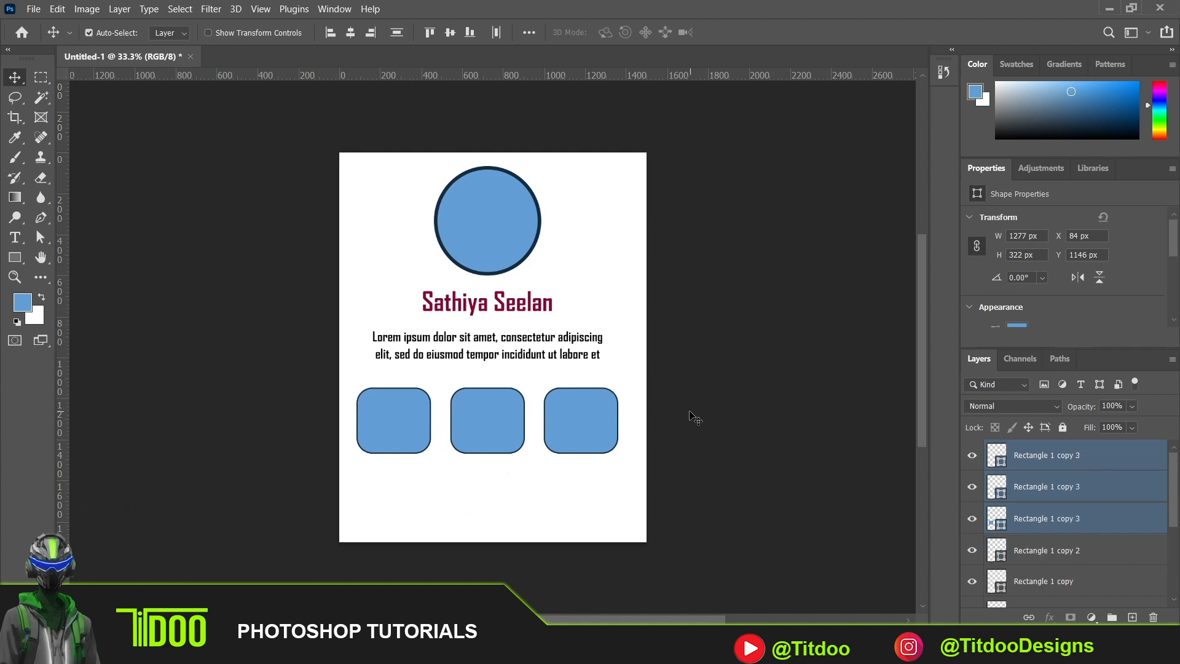
pyautogui.hotkey('ctrl', 't')
pyautogui.moveTo(554, 400); pyautogui.dragTo(555, 478)
pyautogui.press('Return')
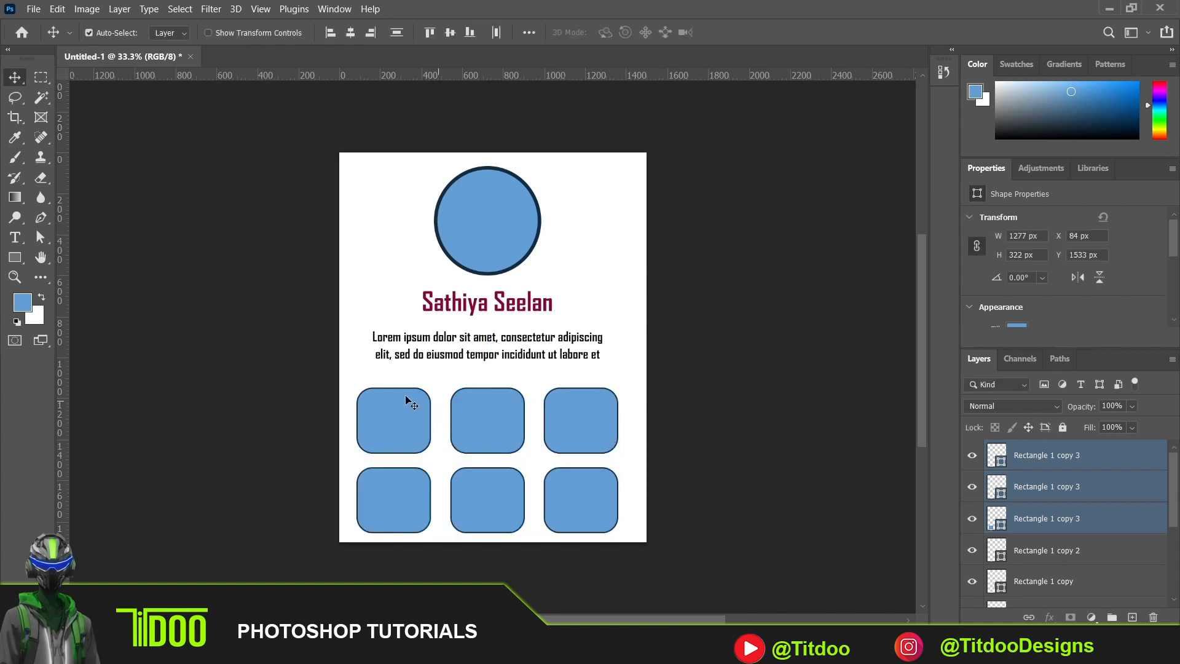
# - Move all six rounded rectangles up together to about Y 1005 px
pyautogui.click(348, 368)
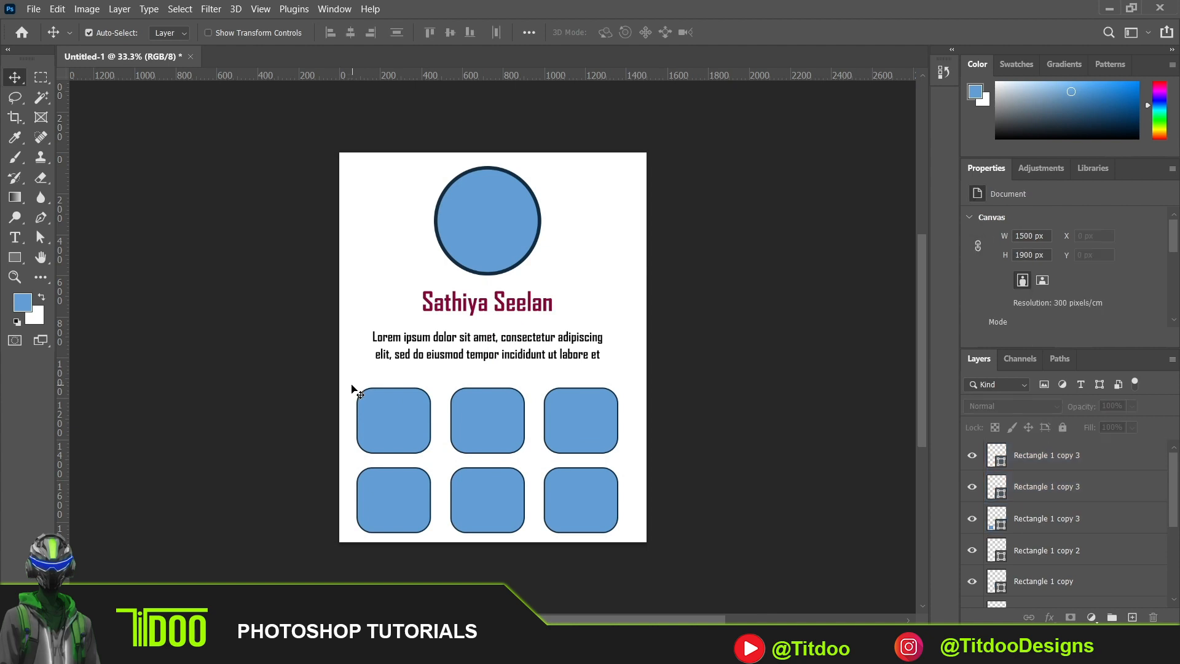
pyautogui.moveTo(355, 388); pyautogui.dragTo(600, 506)
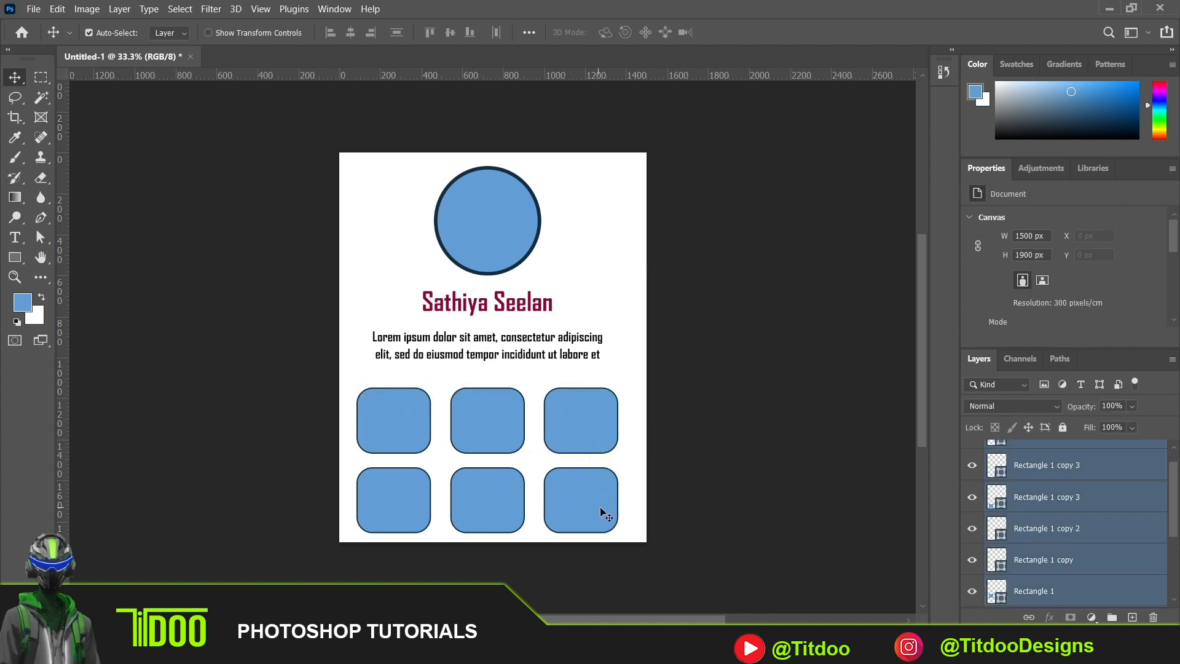
pyautogui.hotkey('ctrl', 't')
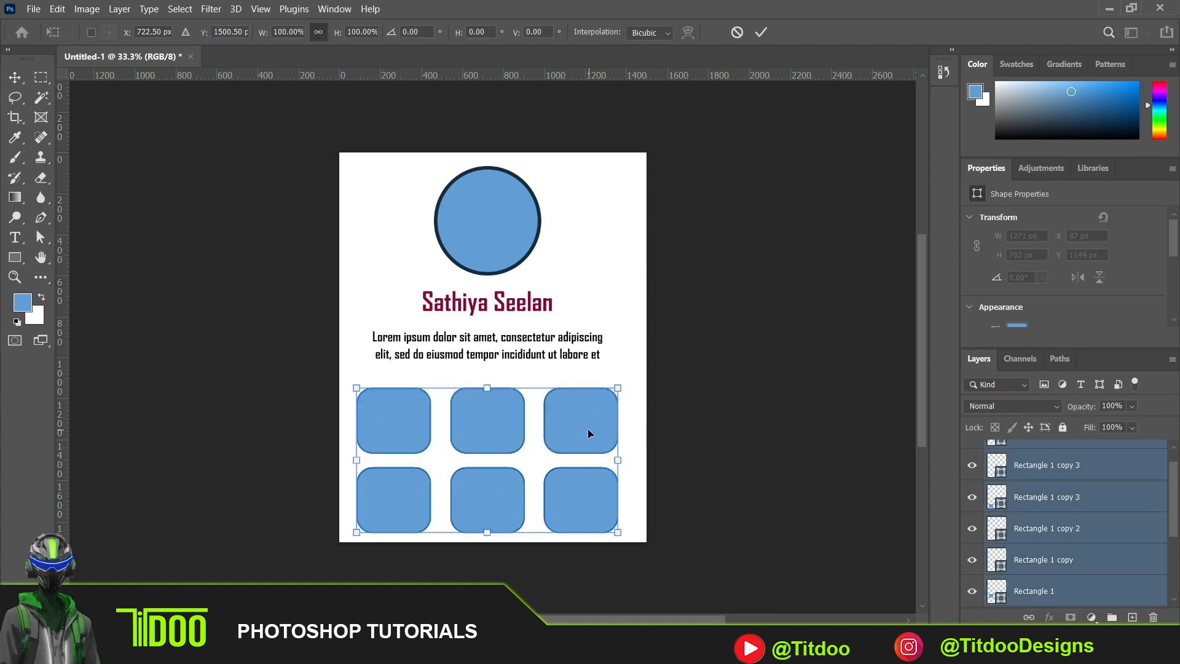
pyautogui.moveTo(586, 423); pyautogui.dragTo(584, 400)
pyautogui.press('Return')
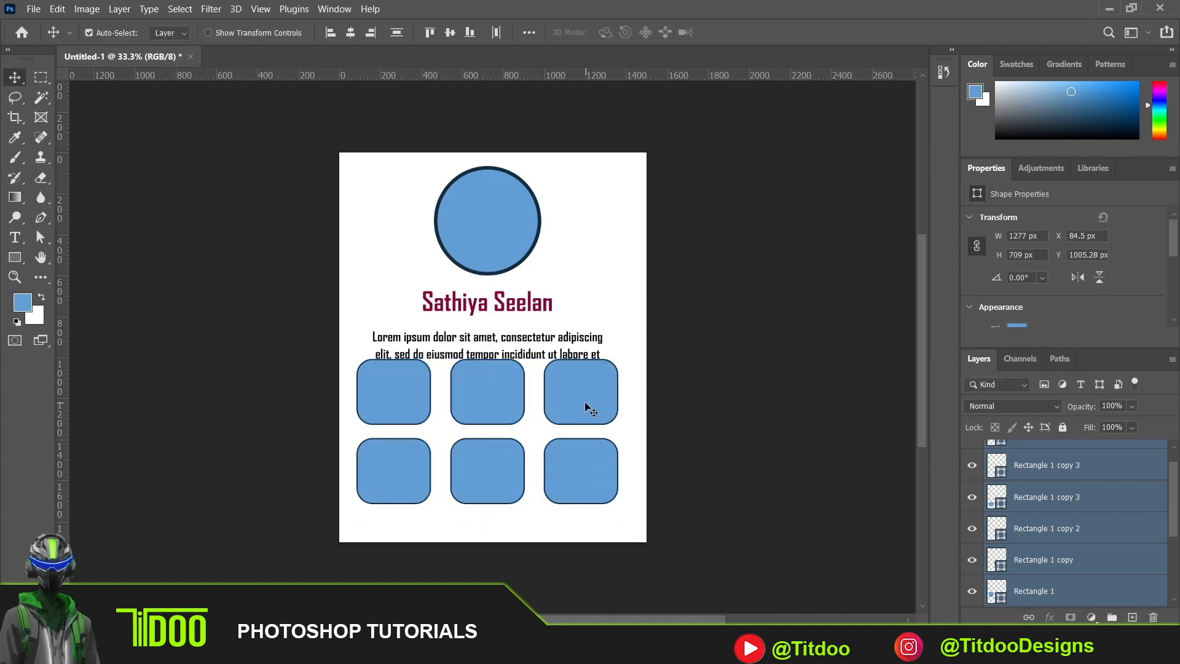
# - Nudge the paragraph up to about Y 815 px and the name heading up to about Y 646 px
pyautogui.click(528, 341)
pyautogui.hotkey('shift', 'Up')
pyautogui.hotkey('shift', 'Up')
pyautogui.hotkey('shift', 'Up')
pyautogui.hotkey('shift', 'Up')
pyautogui.hotkey('shift', 'Up')
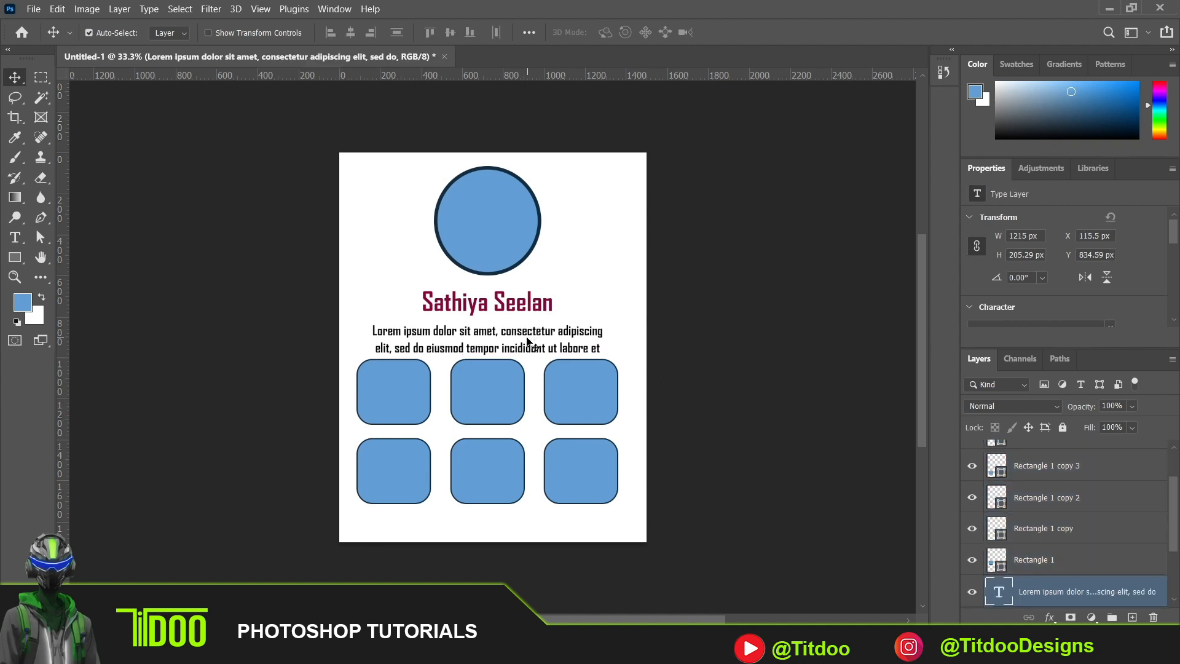
pyautogui.click(542, 305)
pyautogui.press('Up')
pyautogui.press('Up')
pyautogui.press('Up')
pyautogui.press('Up')
pyautogui.press('Up')
pyautogui.press('Up')
pyautogui.press('Up')
pyautogui.press('Up')
pyautogui.press('Up')
pyautogui.press('Up')
pyautogui.press('Up')
pyautogui.press('Up')
pyautogui.press('Up')
pyautogui.press('Up')
pyautogui.press('Up')
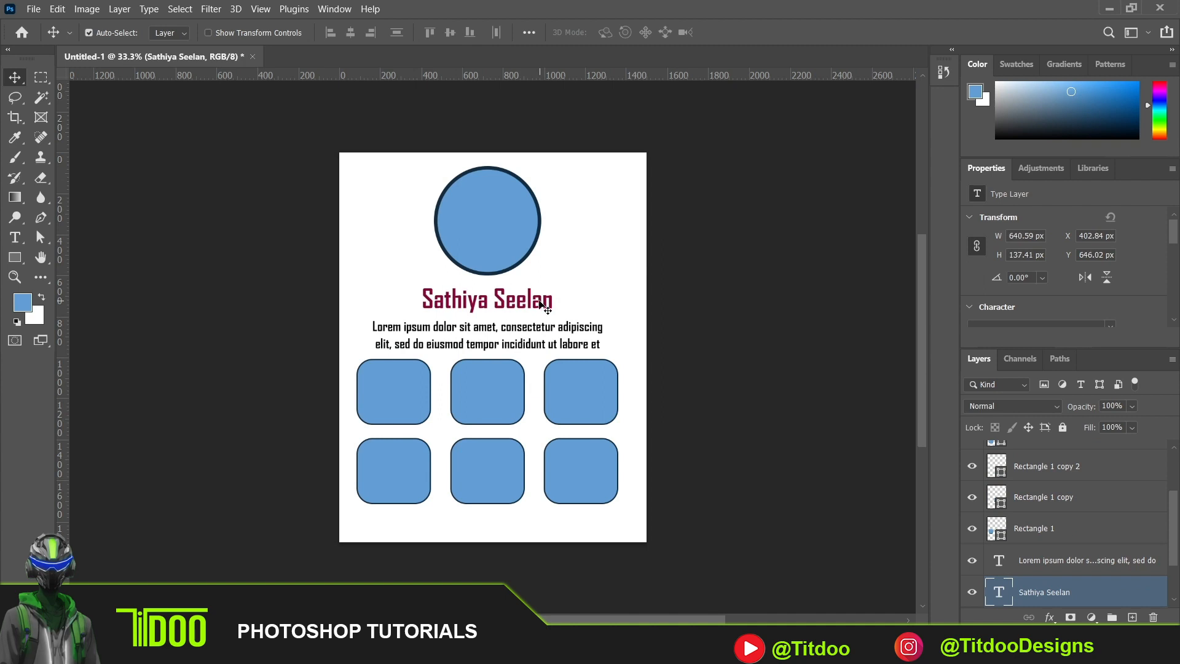
# - Nudge the paragraph up to about Y 809 px and the circle up to about Y 41 px
pyautogui.click(557, 329)
pyautogui.press('Up')
pyautogui.press('Up')
pyautogui.press('Up')
pyautogui.press('Up')
pyautogui.press('Up')
pyautogui.press('Up')
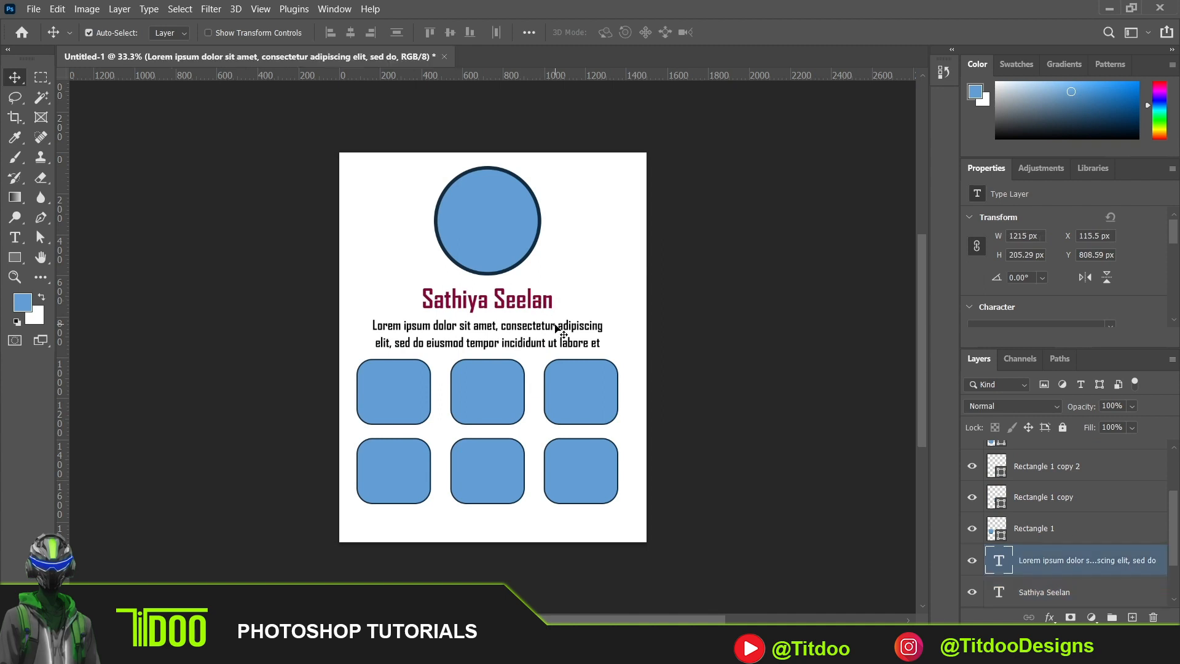
pyautogui.click(655, 348)
pyautogui.click(495, 238)
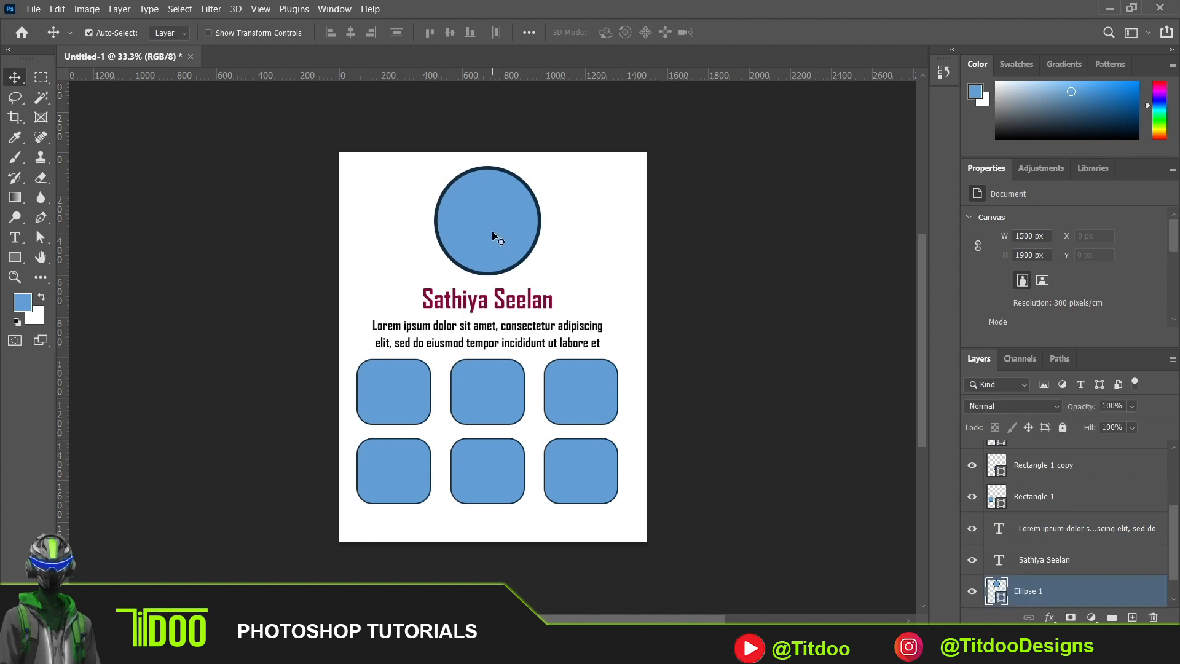
pyautogui.press('Up')
pyautogui.press('Up')
pyautogui.press('Up')
pyautogui.press('Up')
pyautogui.press('Up')
pyautogui.press('Up')
pyautogui.press('Up')
pyautogui.press('Up')
pyautogui.press('Up')
pyautogui.press('Up')
pyautogui.press('Up')
pyautogui.press('Up')
pyautogui.press('Up')
pyautogui.press('Up')
pyautogui.press('Up')
pyautogui.press('Up')
pyautogui.press('Up')
pyautogui.press('Up')
pyautogui.press('Up')
pyautogui.press('Up')
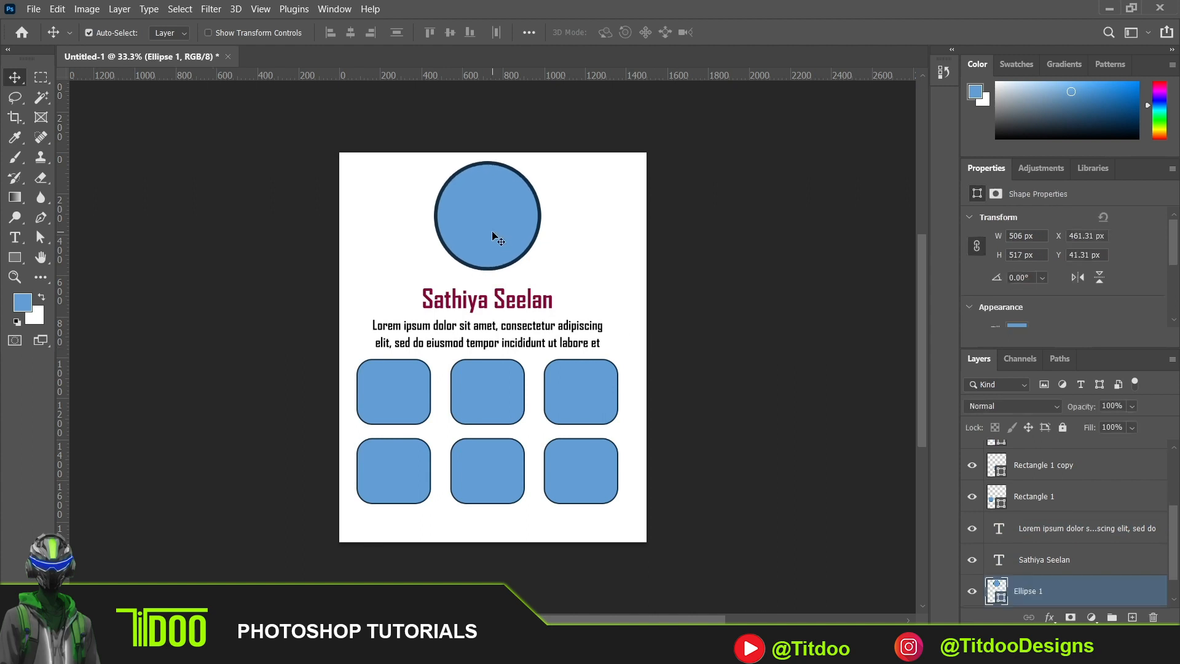
# - Nudge the name heading up to about Y 619 px, closer to the circle
pyautogui.click(507, 293)
pyautogui.press('Up')
pyautogui.press('Up')
pyautogui.press('Up')
pyautogui.press('Up')
pyautogui.press('Up')
pyautogui.press('Up')
pyautogui.press('Up')
pyautogui.press('Up')
pyautogui.press('Up')
pyautogui.press('Up')
pyautogui.press('Up')
pyautogui.press('Up')
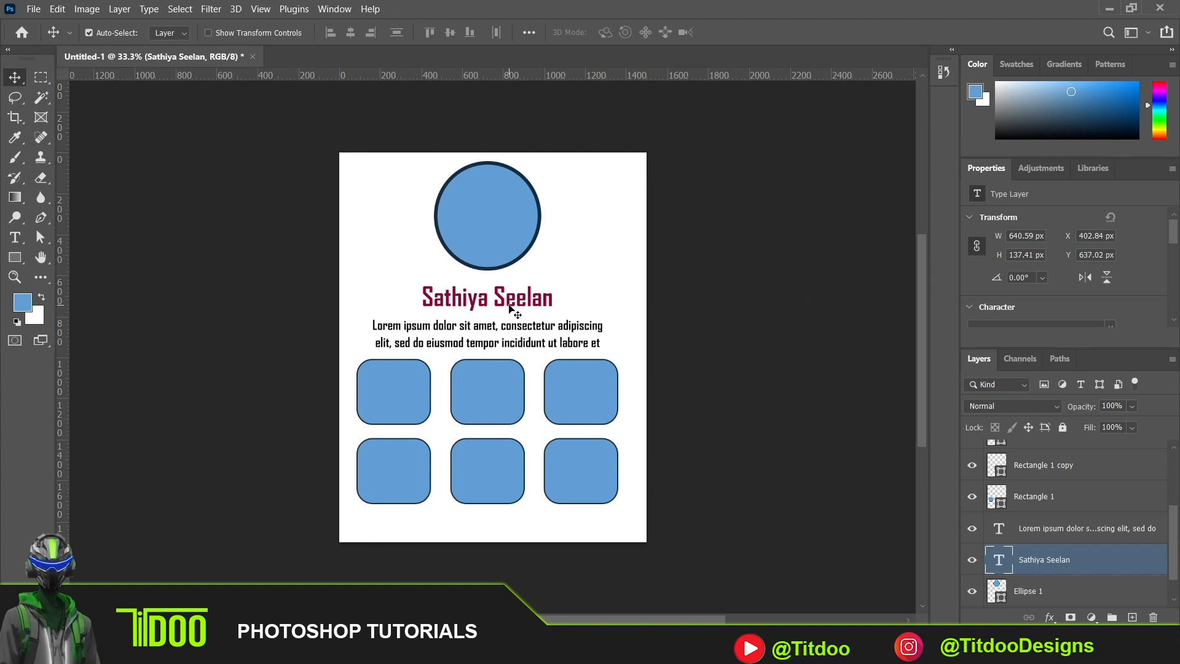
pyautogui.press('Up')
pyautogui.press('Up')
pyautogui.press('Up')
pyautogui.press('Up')
pyautogui.press('Up')
pyautogui.press('Up')
pyautogui.press('Up')
pyautogui.press('Up')
pyautogui.press('Up')
pyautogui.press('Up')
pyautogui.press('Up')
pyautogui.press('Up')
pyautogui.press('Up')
pyautogui.press('Up')
pyautogui.press('Up')
pyautogui.press('Up')
pyautogui.press('Up')
pyautogui.press('Up')
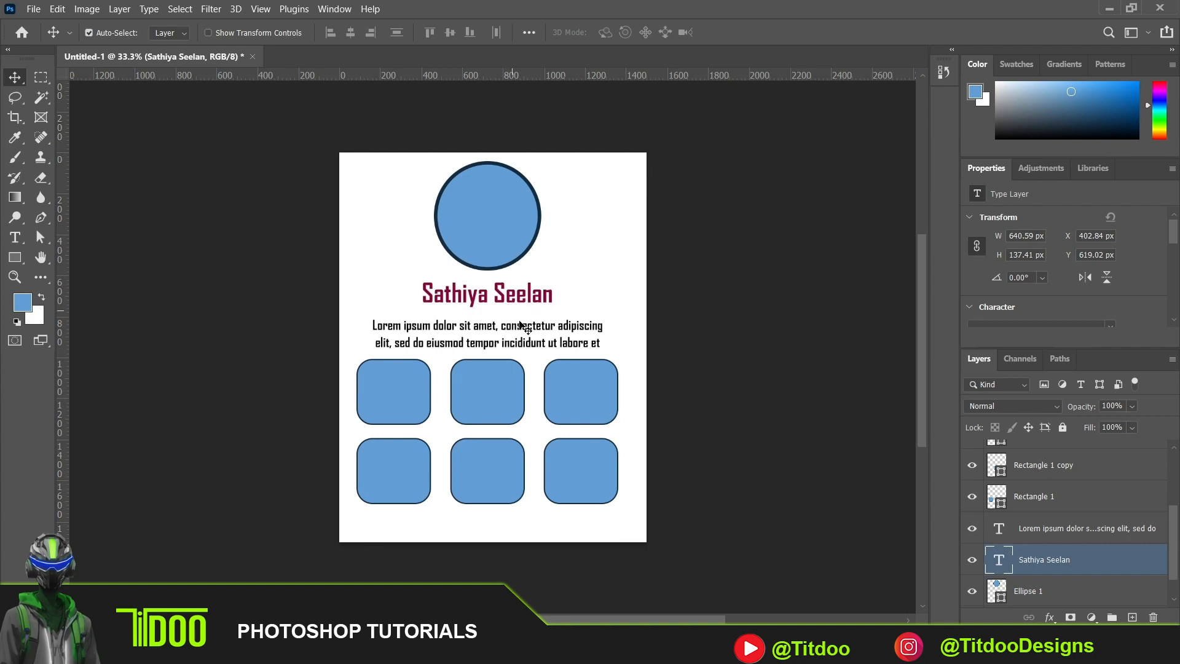
# - Nudge the paragraph up to about Y 785 px, between the name heading and the grid
pyautogui.click(525, 329)
pyautogui.press('Up')
pyautogui.press('Up')
pyautogui.press('Up')
pyautogui.press('Up')
pyautogui.press('Up')
pyautogui.press('Up')
pyautogui.press('Up')
pyautogui.press('Up')
pyautogui.press('Up')
pyautogui.press('Up')
pyautogui.press('Up')
pyautogui.press('Up')
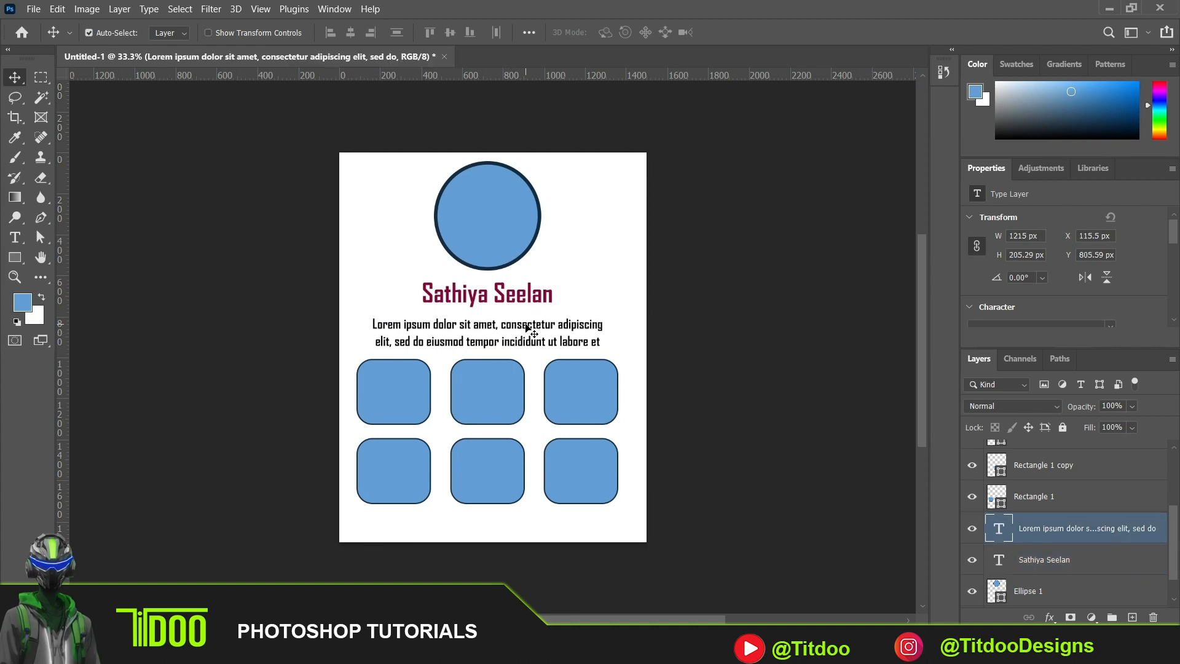
pyautogui.press('Up')
pyautogui.press('Up')
pyautogui.press('Up')
pyautogui.press('Up')
pyautogui.press('Up')
pyautogui.press('Up')
pyautogui.press('Up')
pyautogui.press('Up')
pyautogui.press('Up')
pyautogui.press('Up')
pyautogui.press('Up')
pyautogui.press('Up')
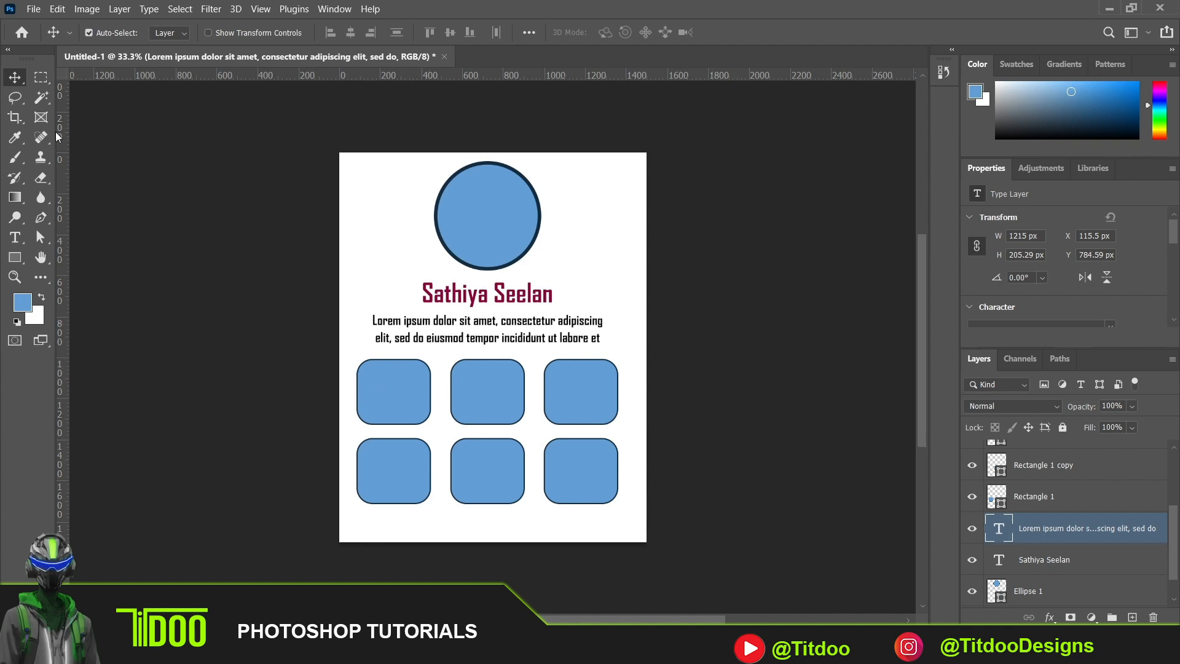
# - Draw a strip about 1555 by 78 px across the page's bottom edge, with no stroke and a dark navy fill
pyautogui.click(15, 259)
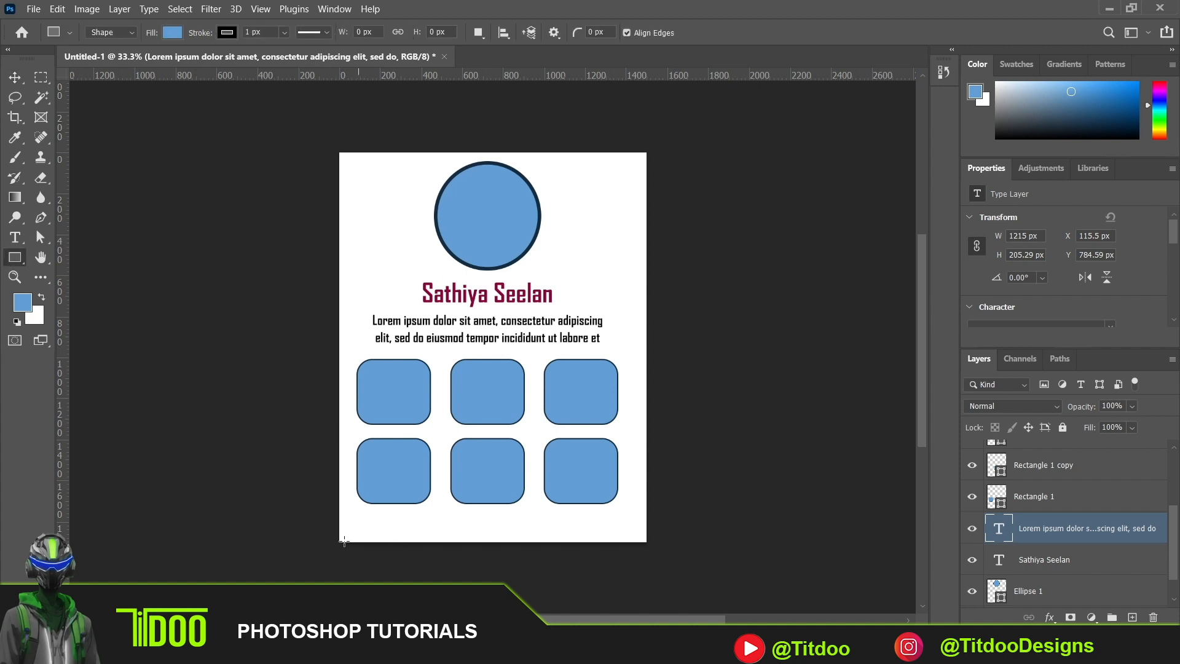
pyautogui.moveTo(333, 535); pyautogui.dragTo(650, 549)
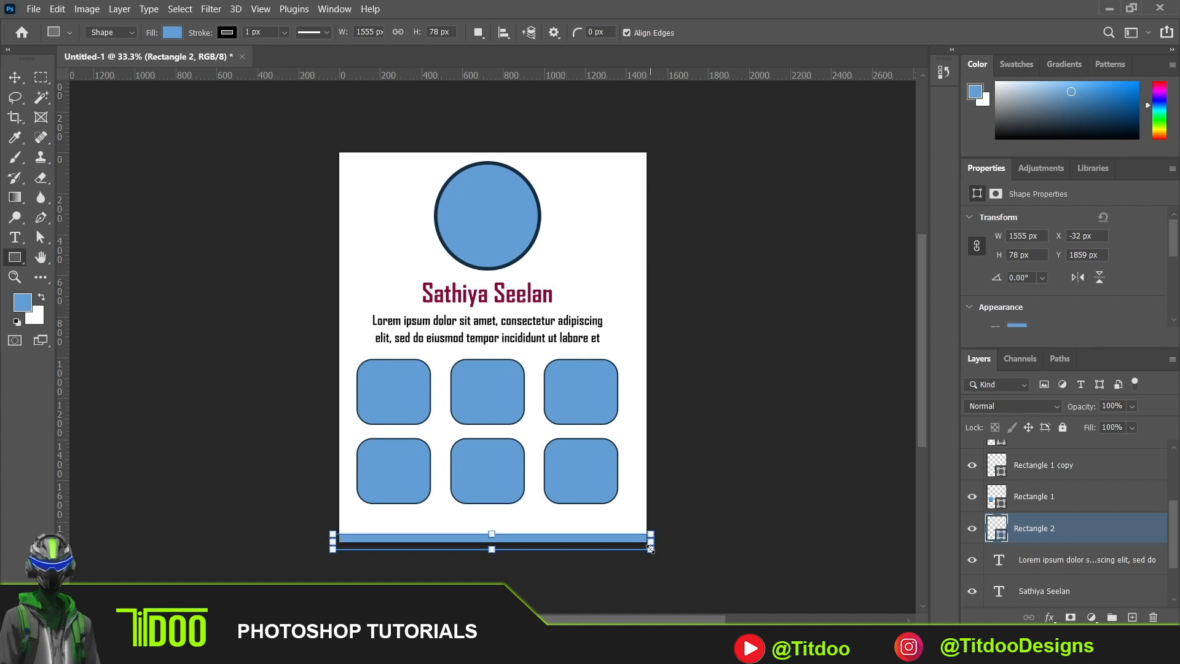
pyautogui.click(225, 32)
pyautogui.click(138, 61)
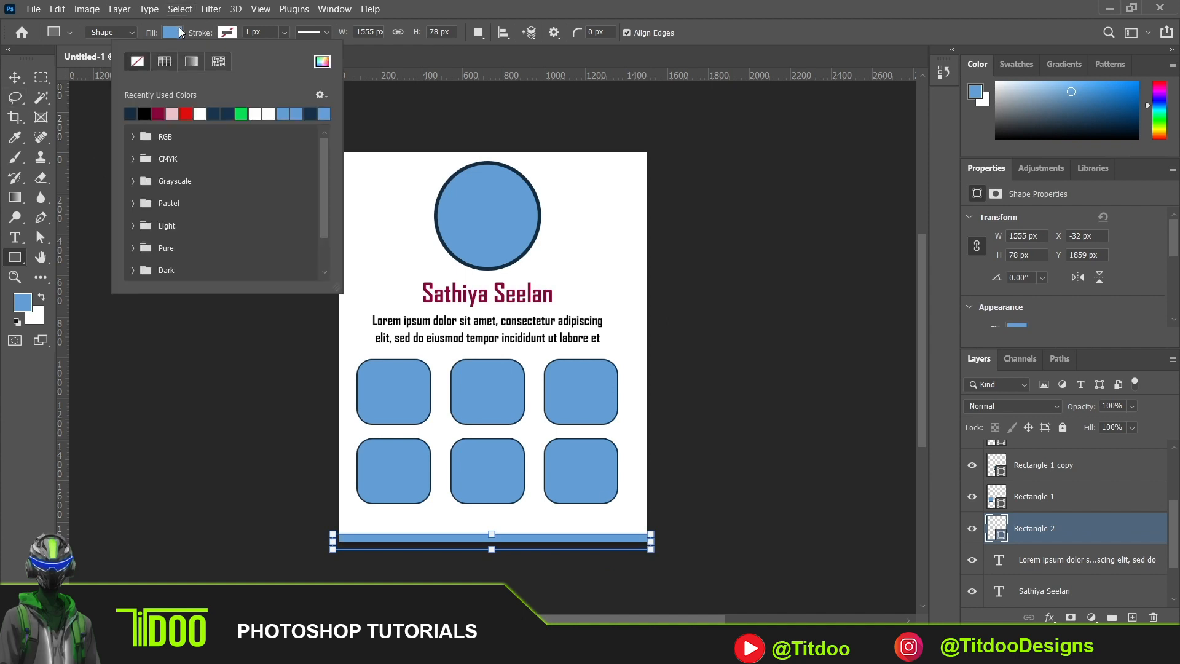
pyautogui.click(173, 32)
pyautogui.click(80, 112)
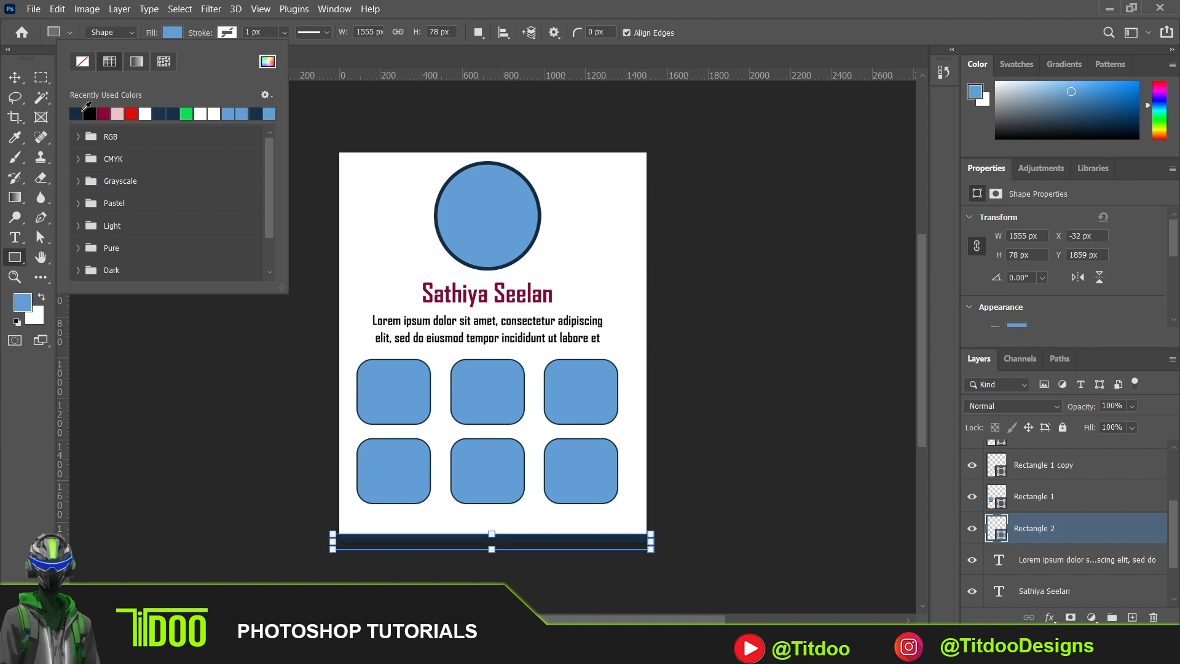
pyautogui.click(16, 83)
pyautogui.click(16, 83)
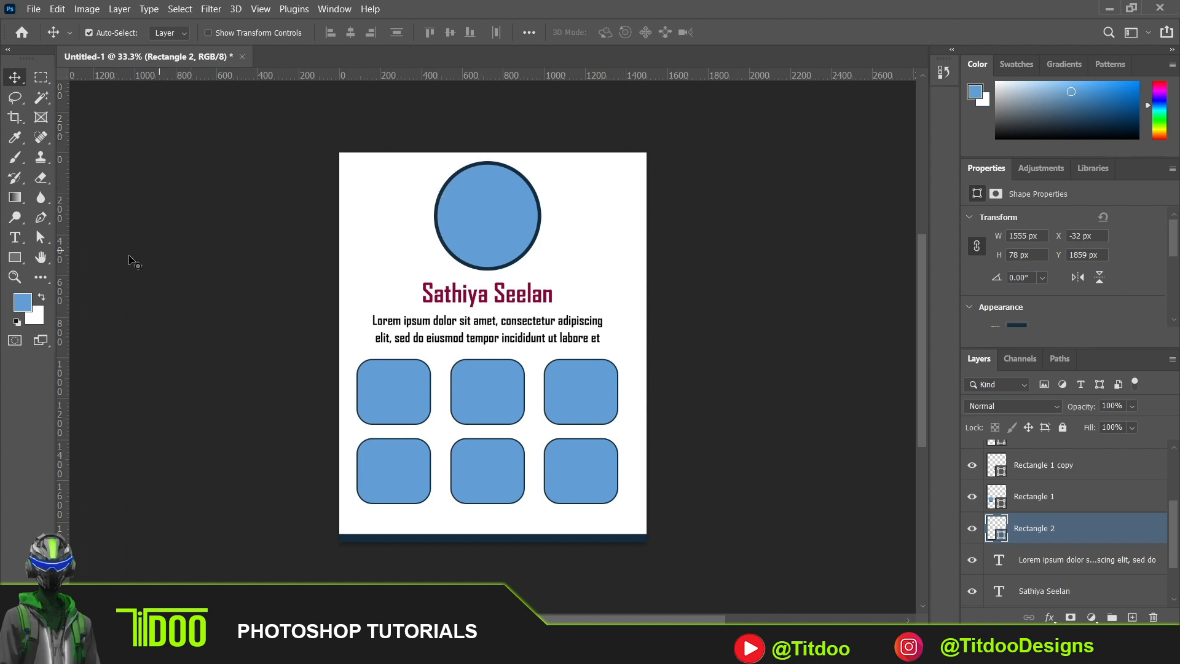
# - Draw a dark navy rectangle about 413 by 160 px in the page's upper-left corner, beside the circle
pyautogui.click(15, 258)
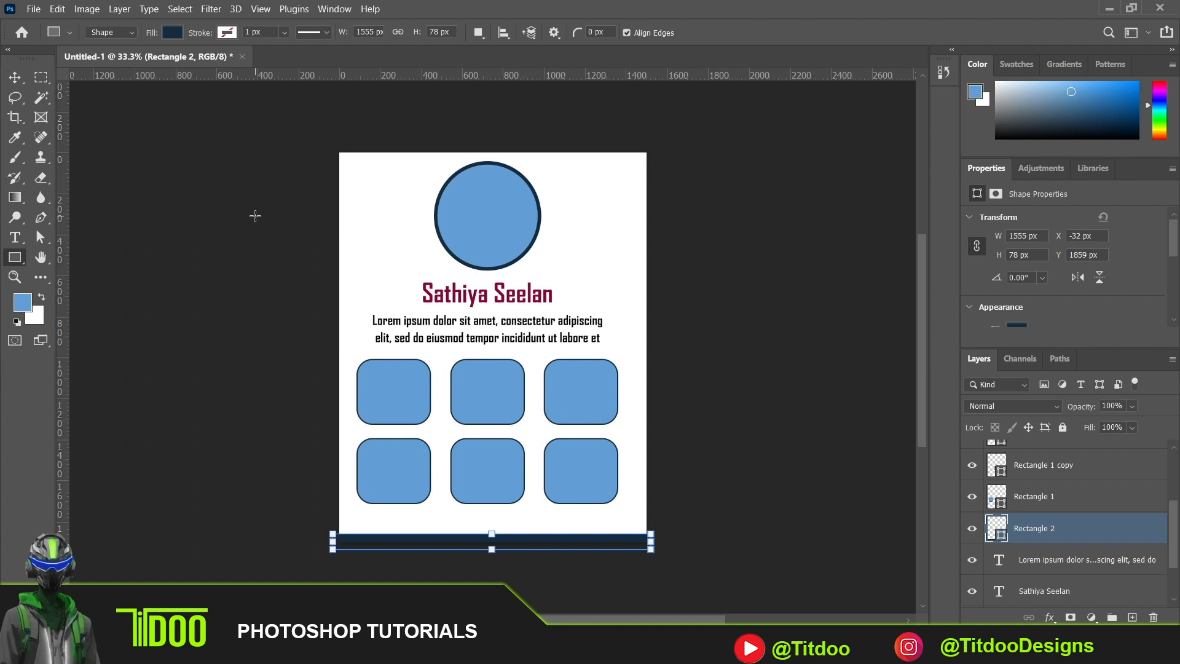
pyautogui.moveTo(343, 167); pyautogui.dragTo(428, 199)
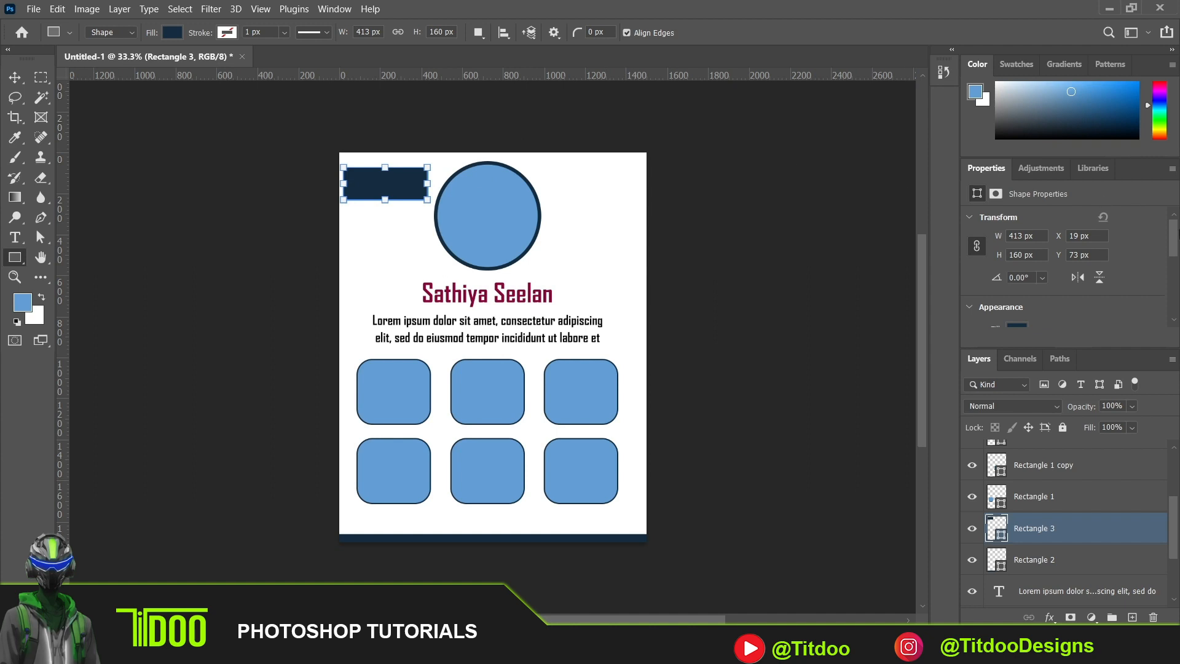
pyautogui.scroll(-4, 1174, 239)
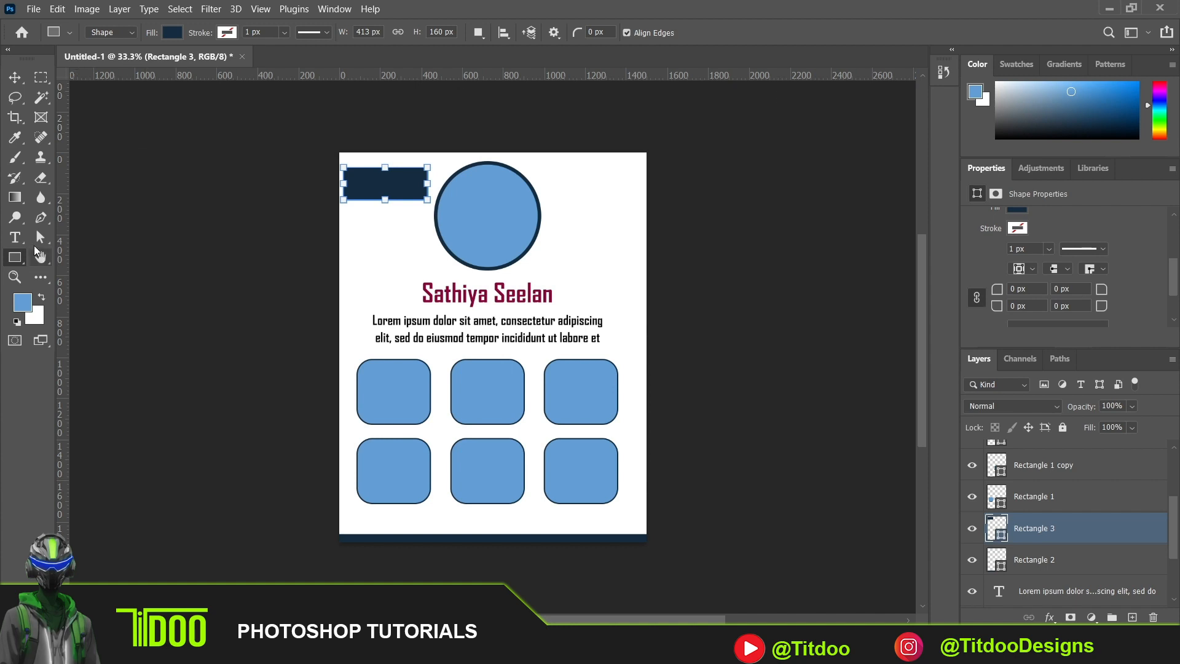
# - Move the navy rectangle beside the circle slightly up and to the right with the Path Selection tool
pyautogui.click(38, 242)
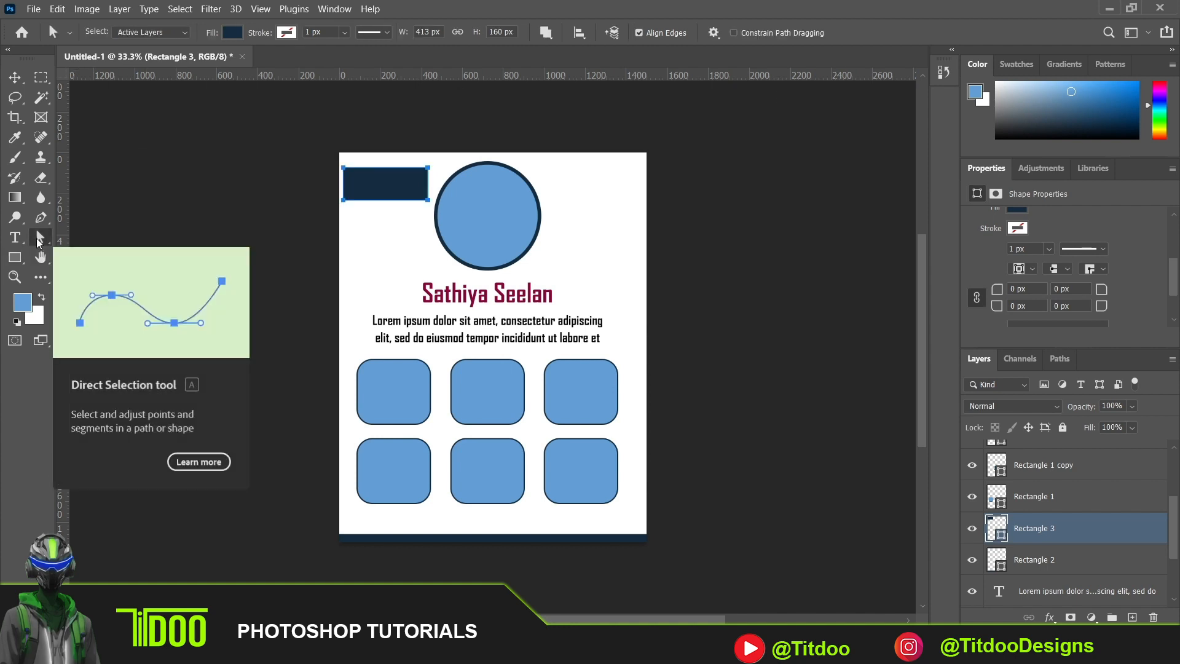
pyautogui.rightClick(38, 242)
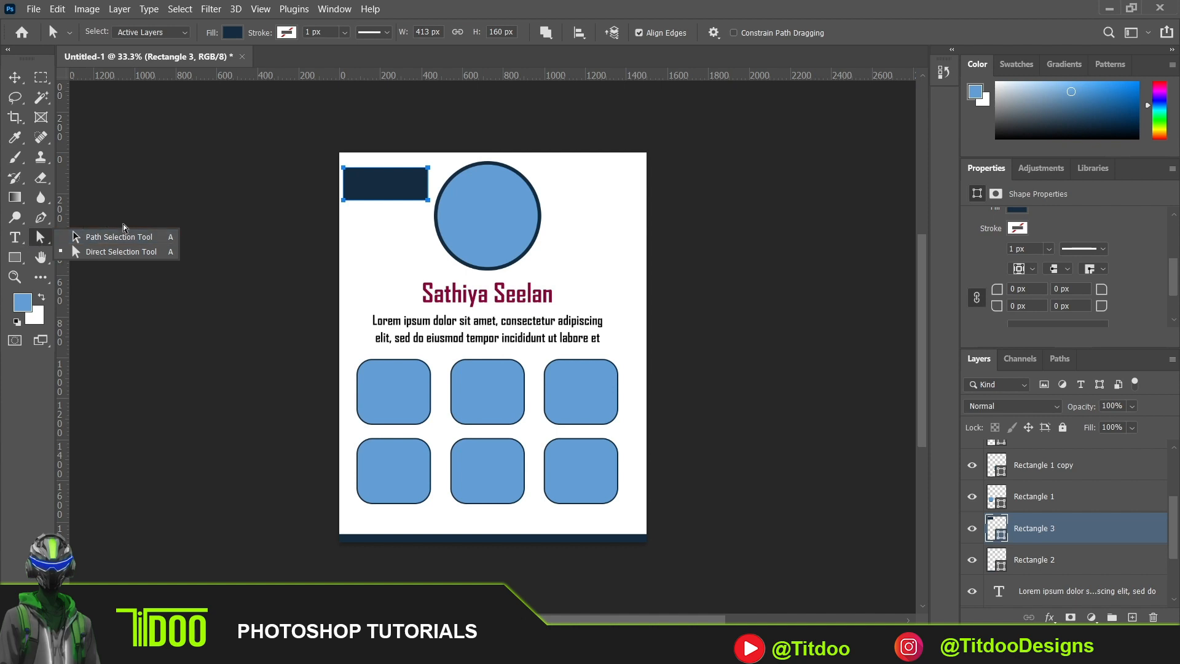
pyautogui.click(122, 252)
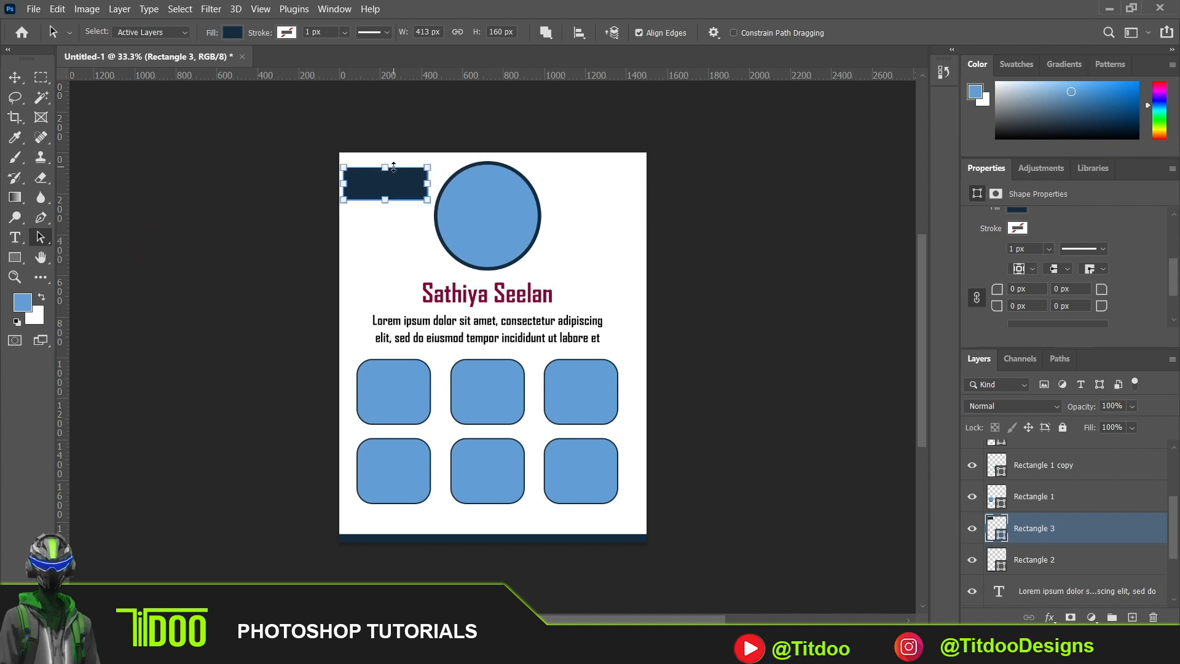
pyautogui.moveTo(397, 187)
pyautogui.mouseDown()
pyautogui.moveTo(430, 183)
pyautogui.moveTo(412, 185)
pyautogui.mouseUp()
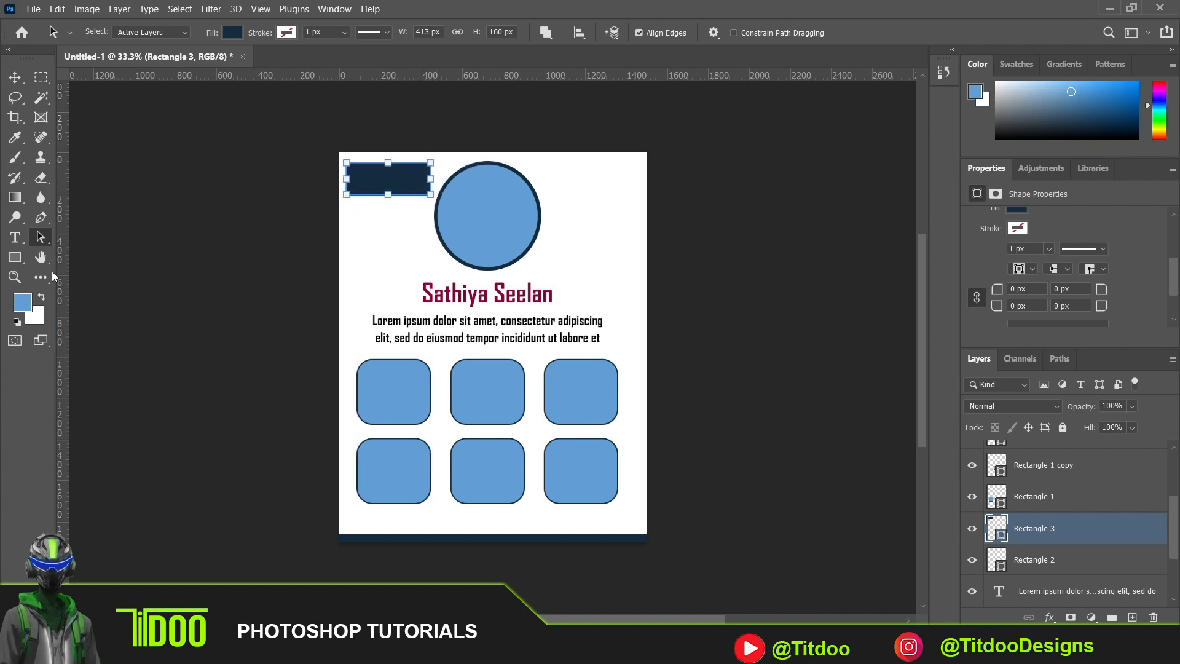
# - Switch to the Direct Selection tool for the navy rectangle's anchor points
pyautogui.rightClick(39, 243)
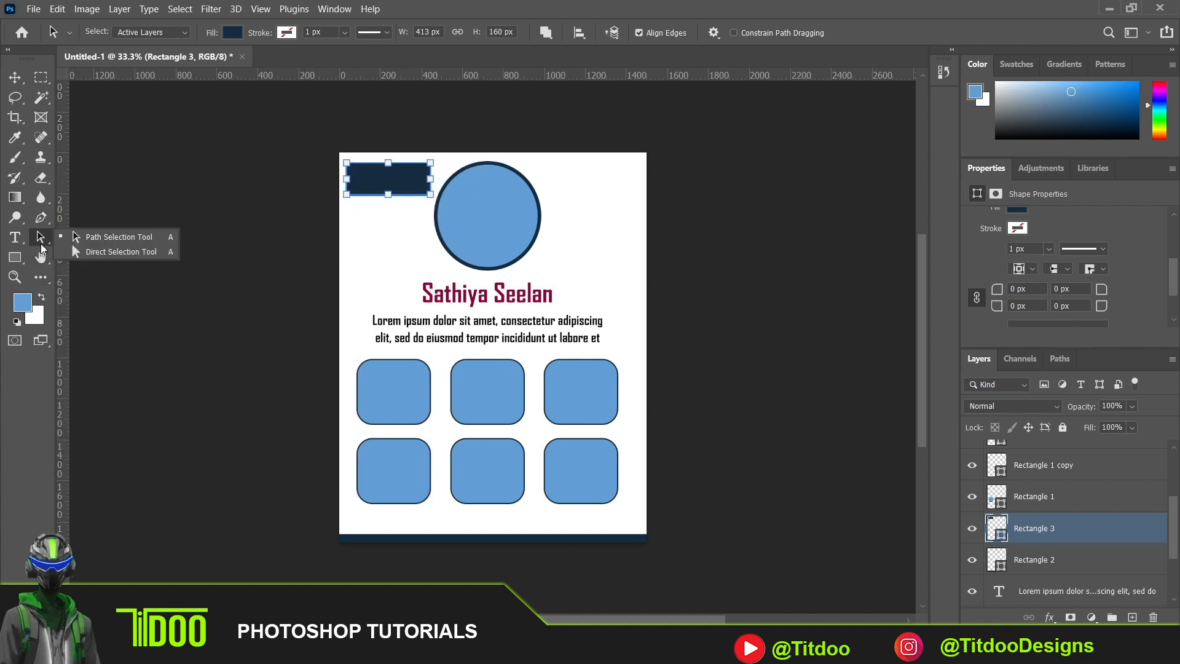
pyautogui.click(118, 253)
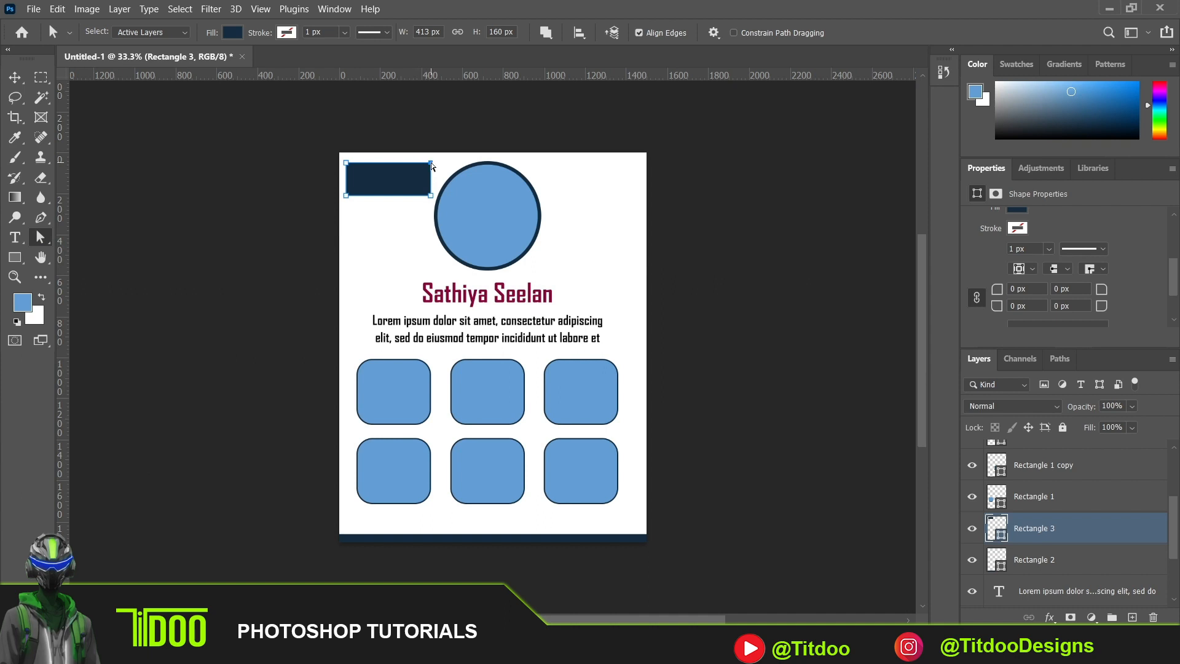
# - Slant the navy rectangle's right side by moving its upper-right anchor inward as a regular path, and place the shape in the page's upper-left corner
pyautogui.moveTo(428, 163); pyautogui.dragTo(412, 164)
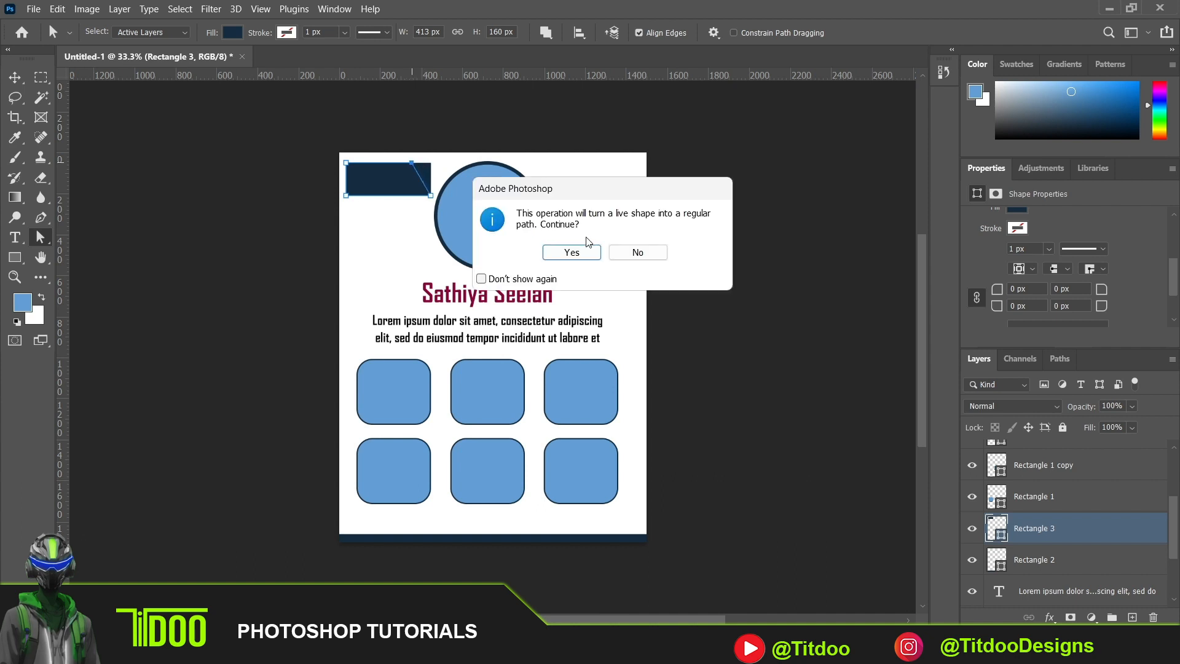
pyautogui.click(572, 253)
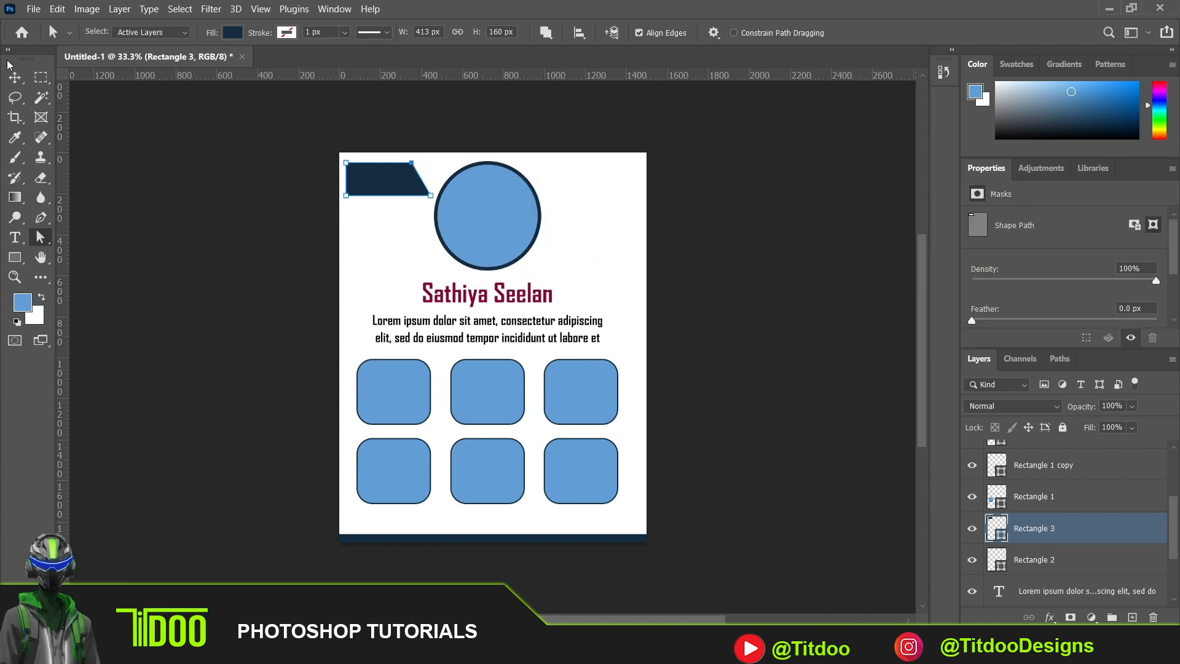
pyautogui.click(15, 77)
pyautogui.moveTo(402, 177)
pyautogui.mouseDown()
pyautogui.moveTo(369, 170)
pyautogui.moveTo(393, 176)
pyautogui.mouseUp()
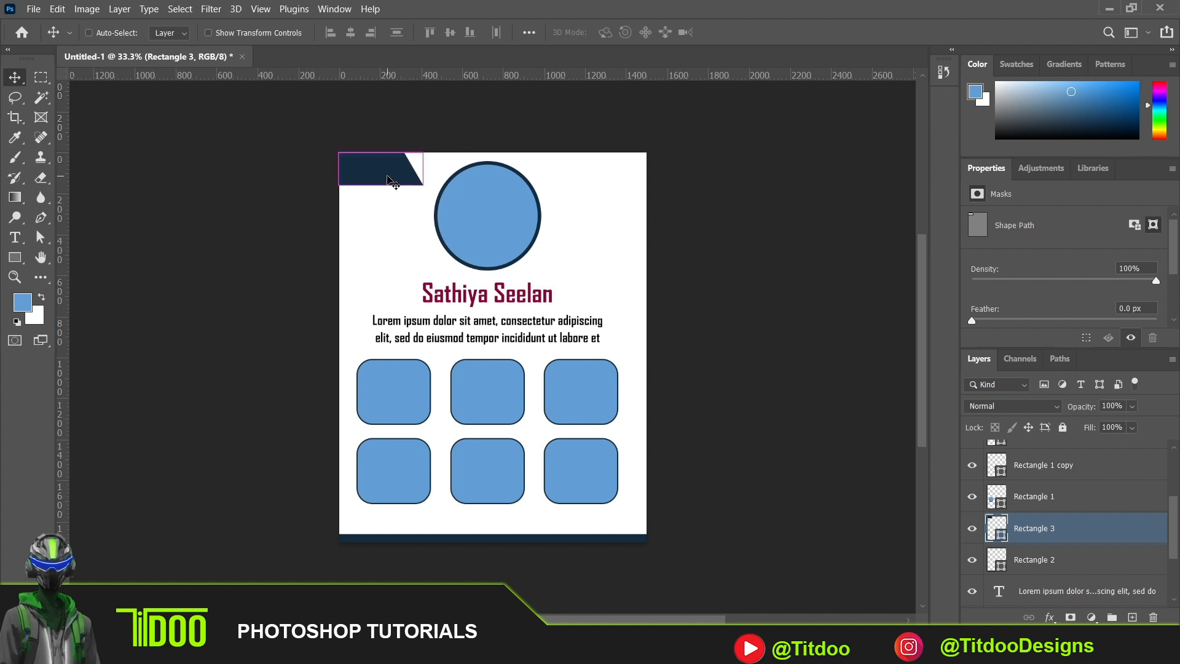
pyautogui.hotkey('ctrl', 't')
pyautogui.rightClick(388, 178)
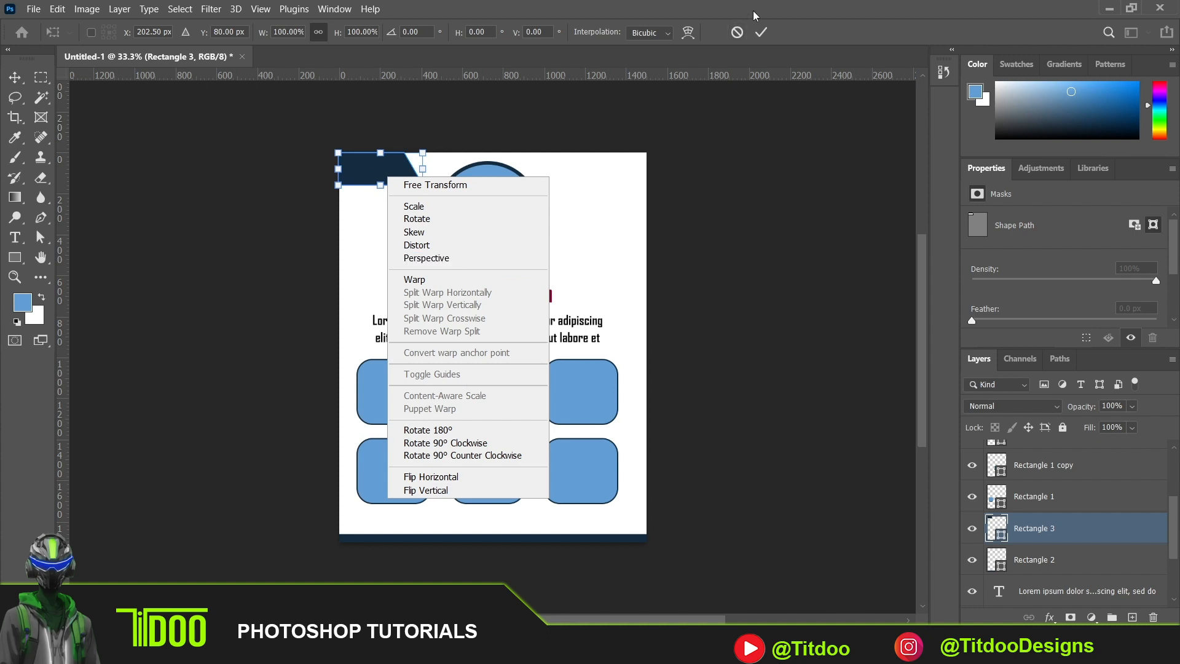
pyautogui.press('Escape')
pyautogui.press('Escape')
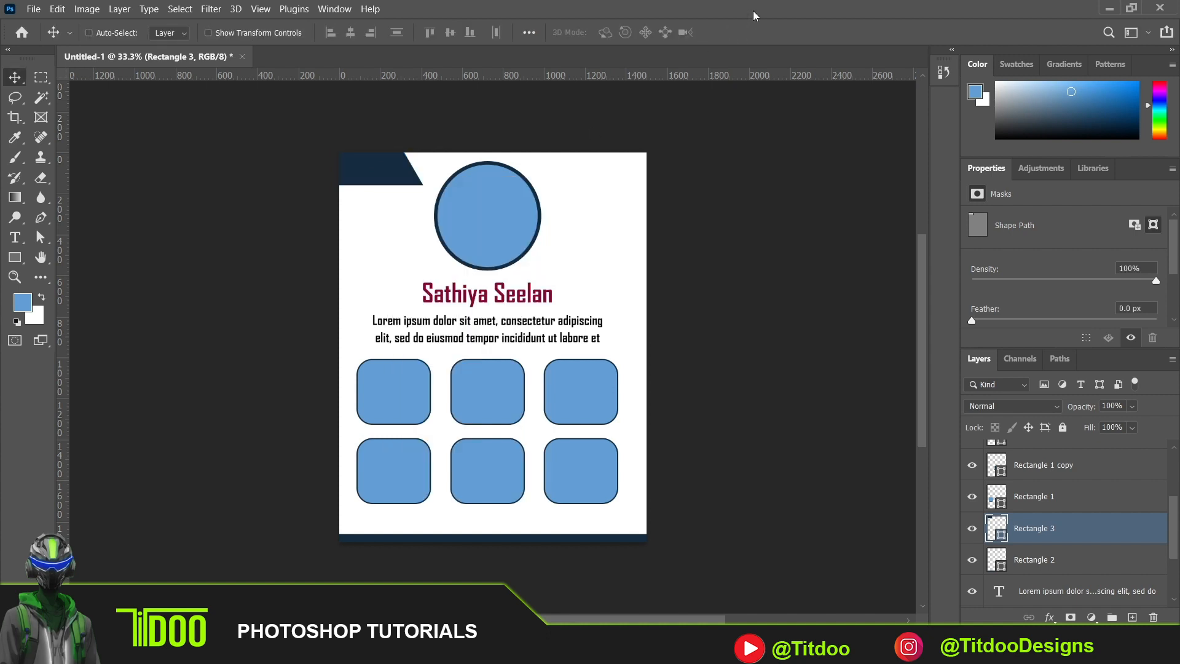
# - Flip the slanted navy shape horizontally and move it to the page's upper-right corner
pyautogui.hotkey('ctrl', 't')
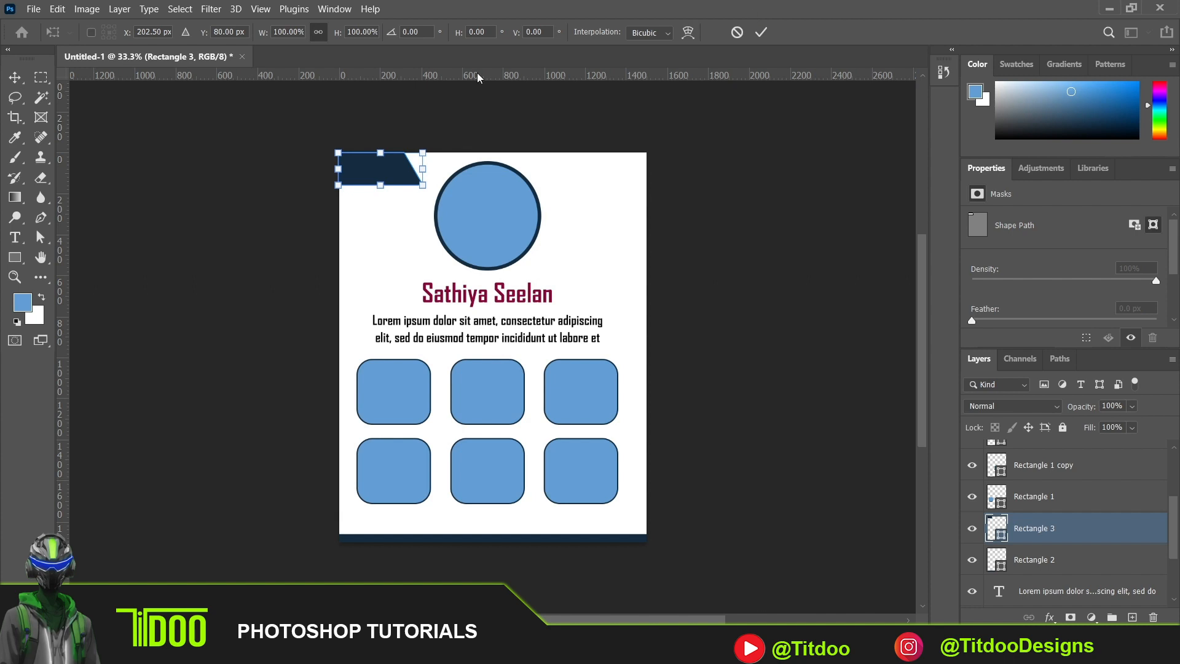
pyautogui.rightClick(402, 174)
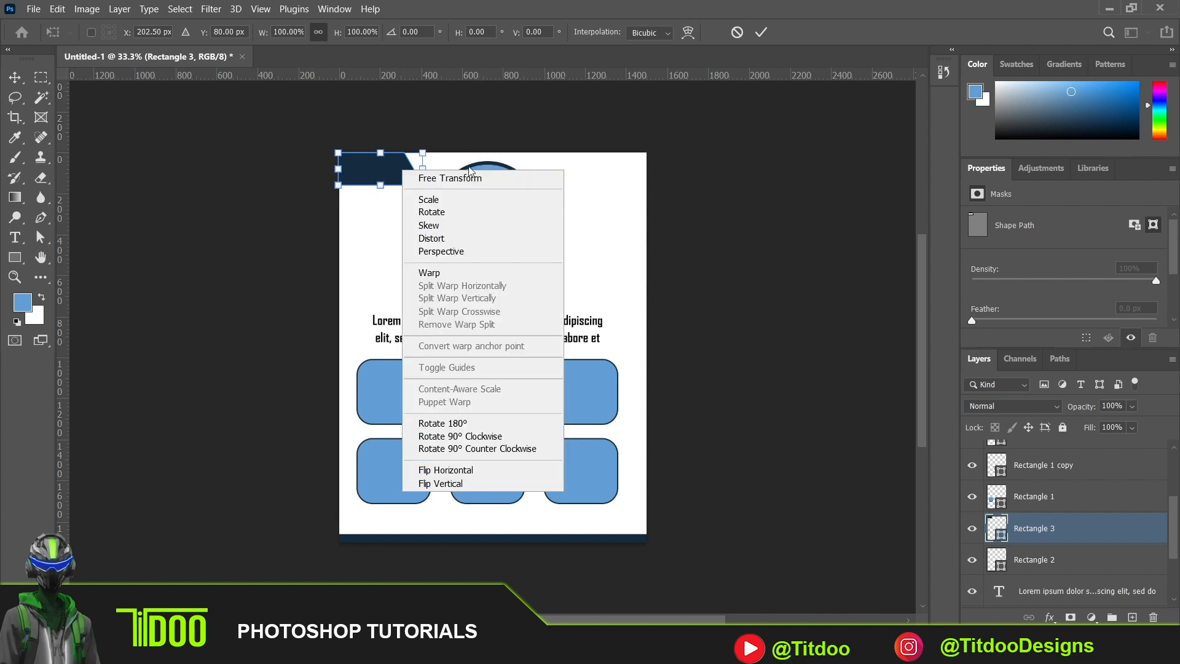
pyautogui.click(467, 471)
pyautogui.moveTo(378, 169); pyautogui.dragTo(603, 169)
pyautogui.press('Return')
# - Try to duplicate the upper-right navy shape and place the horizontally flipped copy over the circle, and delete that copy
pyautogui.hotkey('ctrl', 'j')
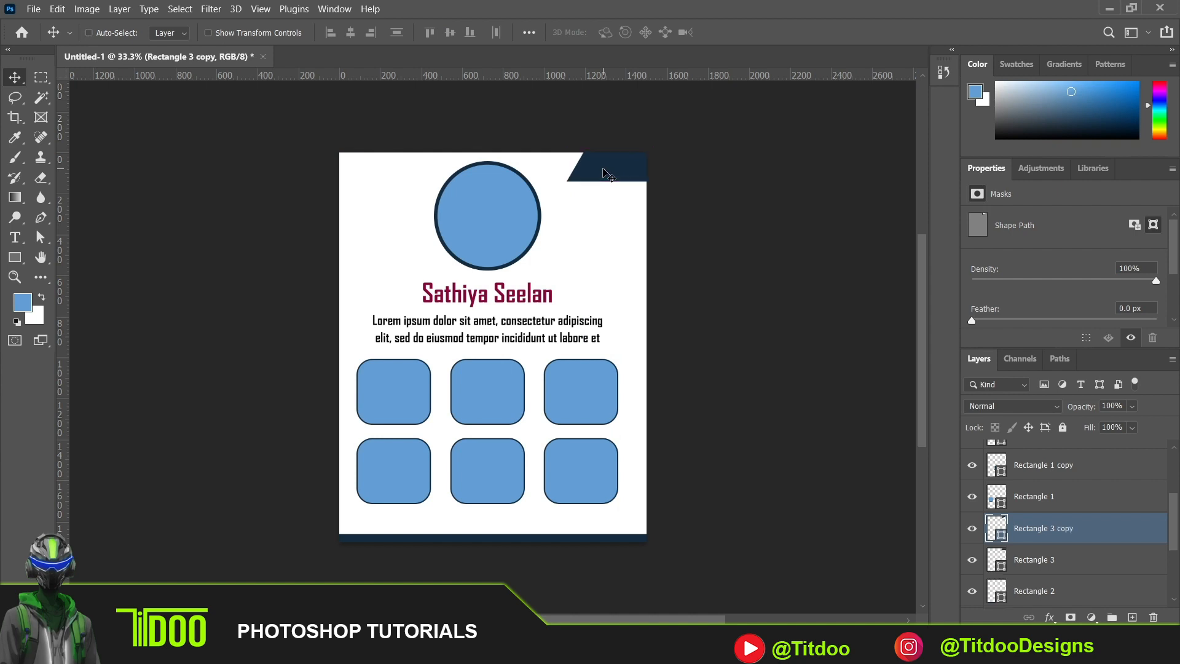
pyautogui.hotkey('ctrl', 't')
pyautogui.rightClick(604, 170)
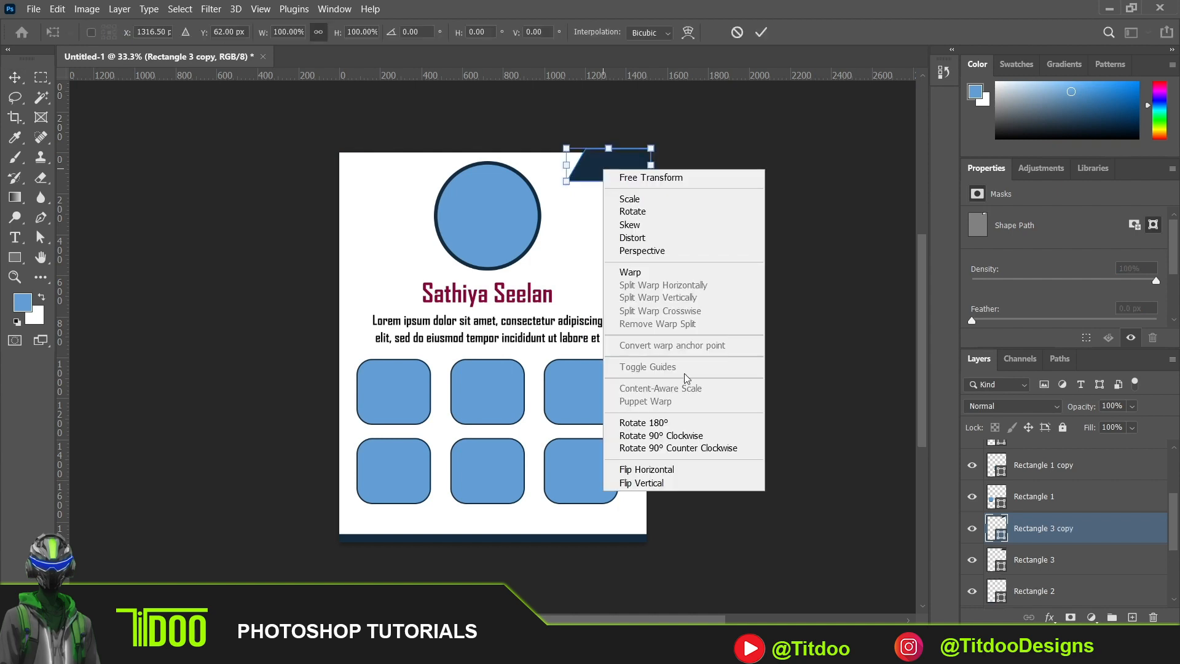
pyautogui.click(688, 472)
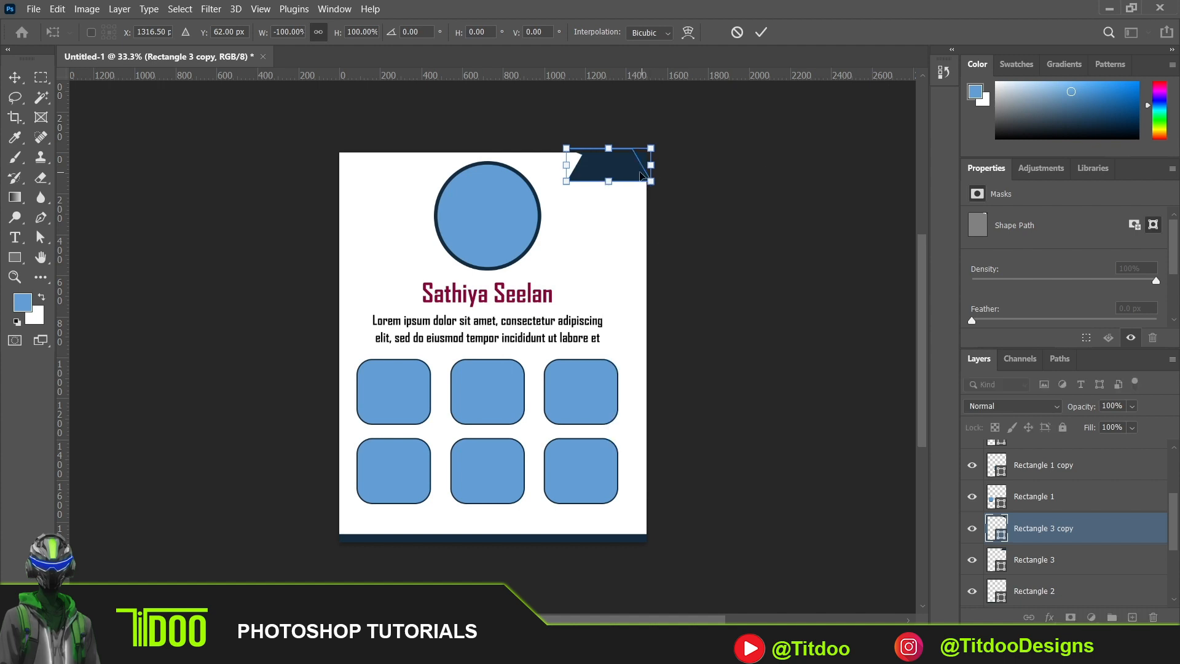
pyautogui.moveTo(627, 173); pyautogui.dragTo(506, 173)
pyautogui.press('Return')
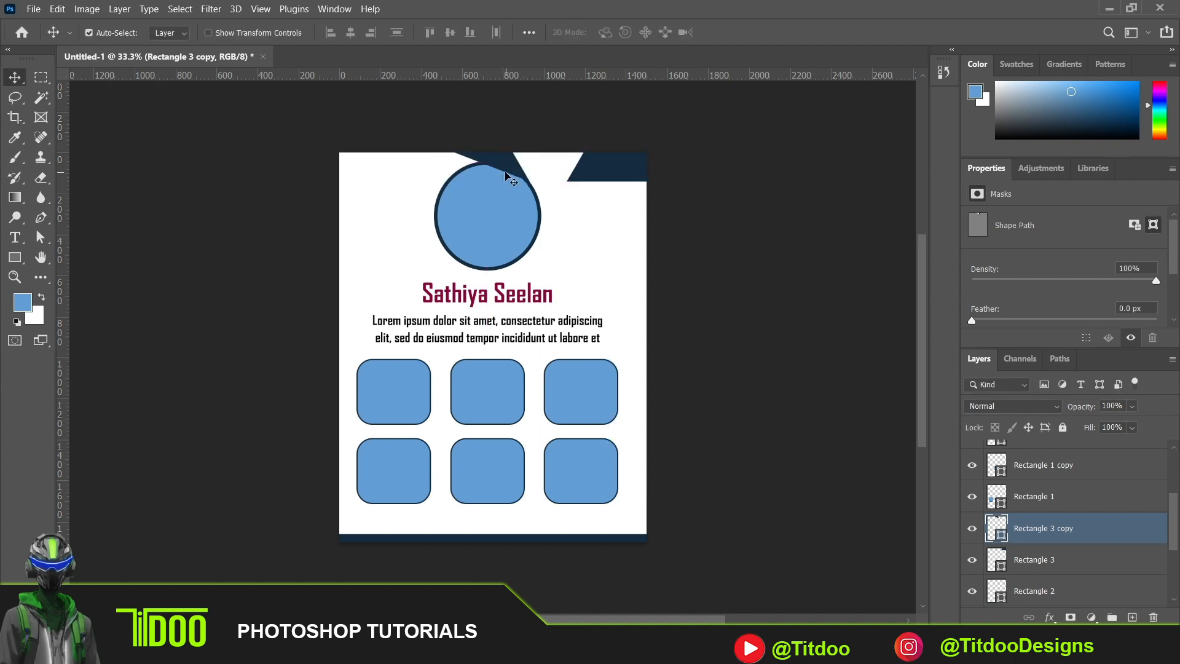
pyautogui.press('Delete')
pyautogui.press('ctrl')
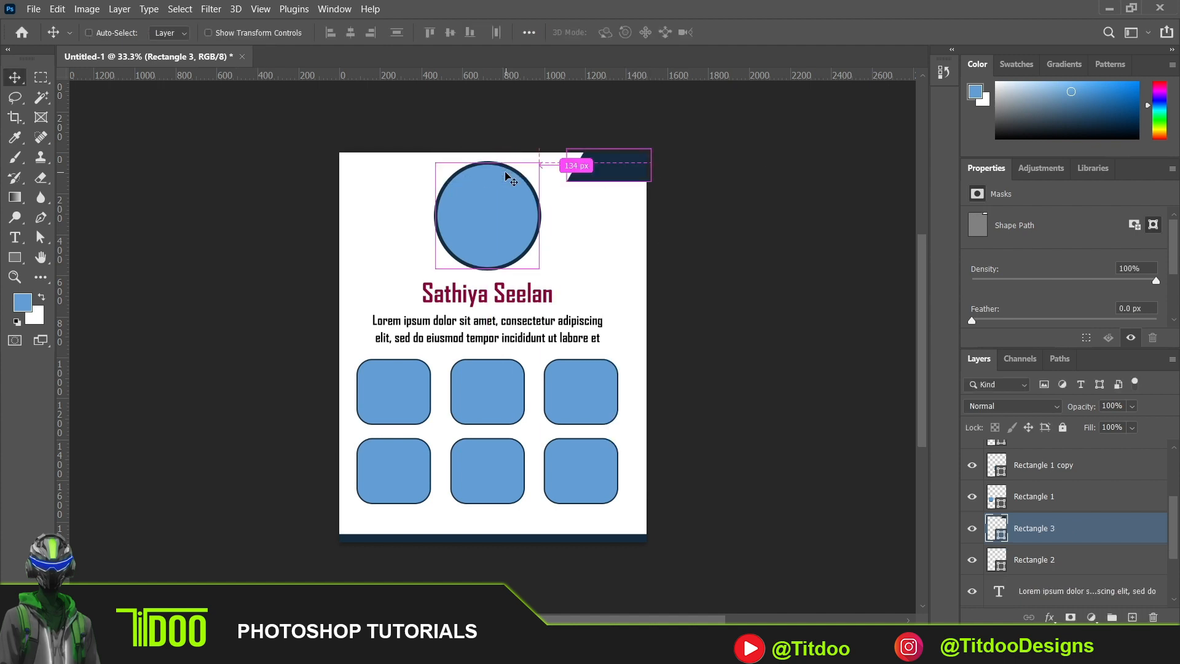
# - Duplicate the upper-right navy shape, flip the copy horizontally and place it in the page's upper-left corner
pyautogui.hotkey('ctrl', 'alt', 't')
pyautogui.rightClick(607, 173)
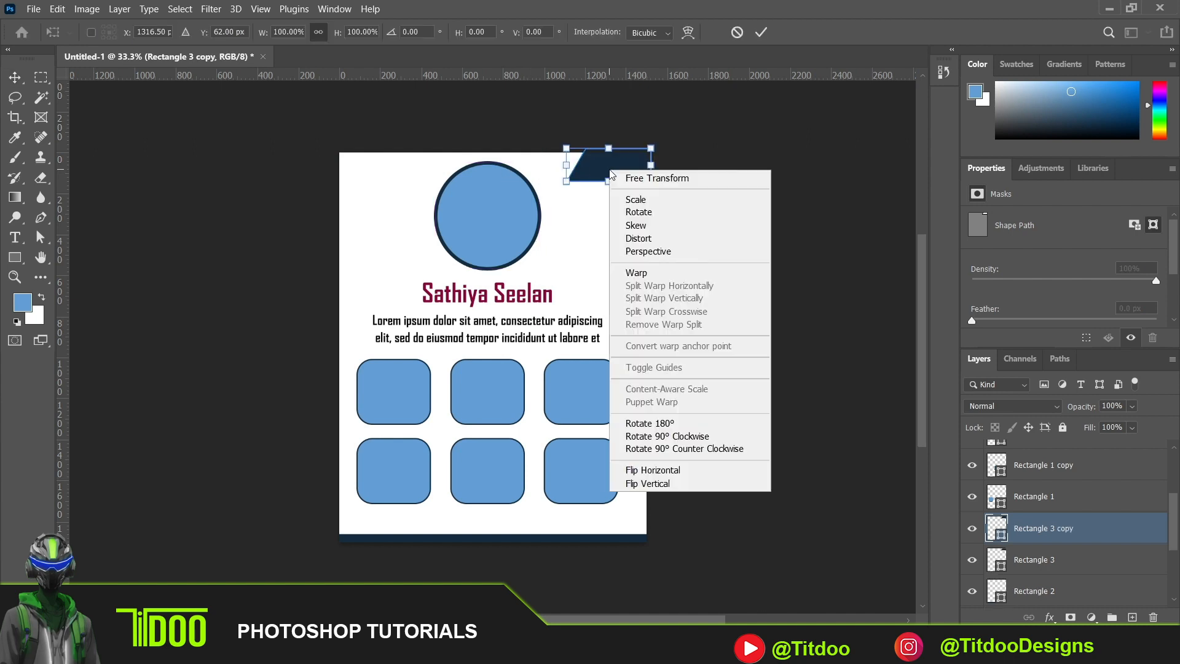
pyautogui.click(705, 475)
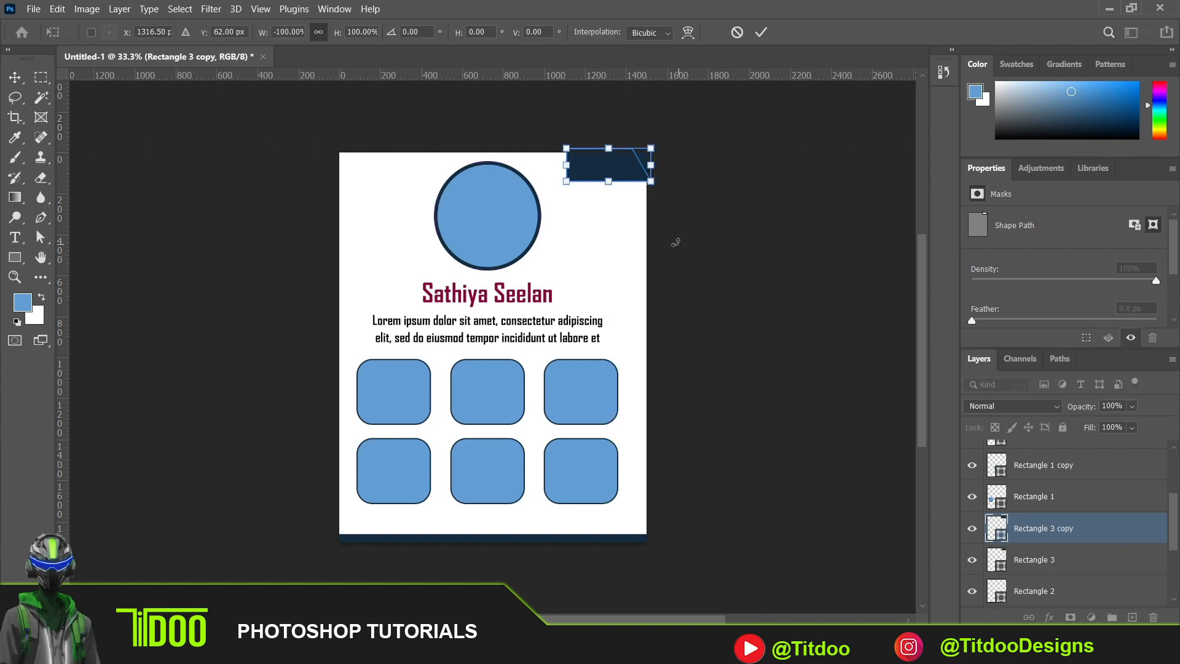
pyautogui.moveTo(623, 160); pyautogui.dragTo(389, 165)
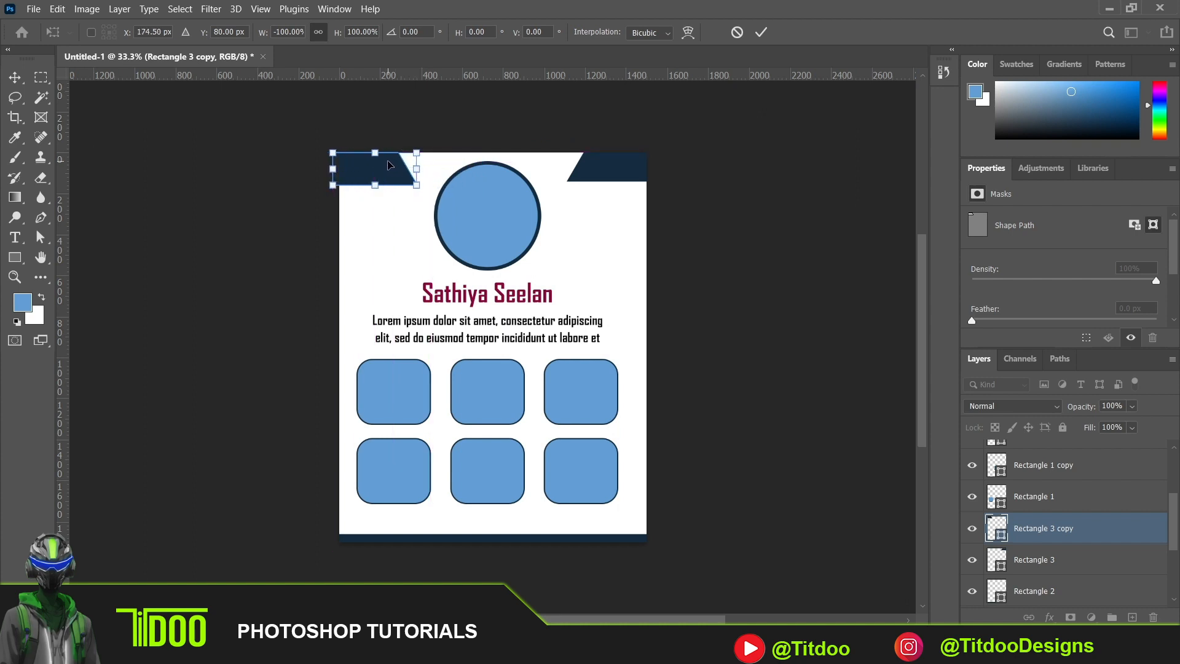
pyautogui.press('Return')
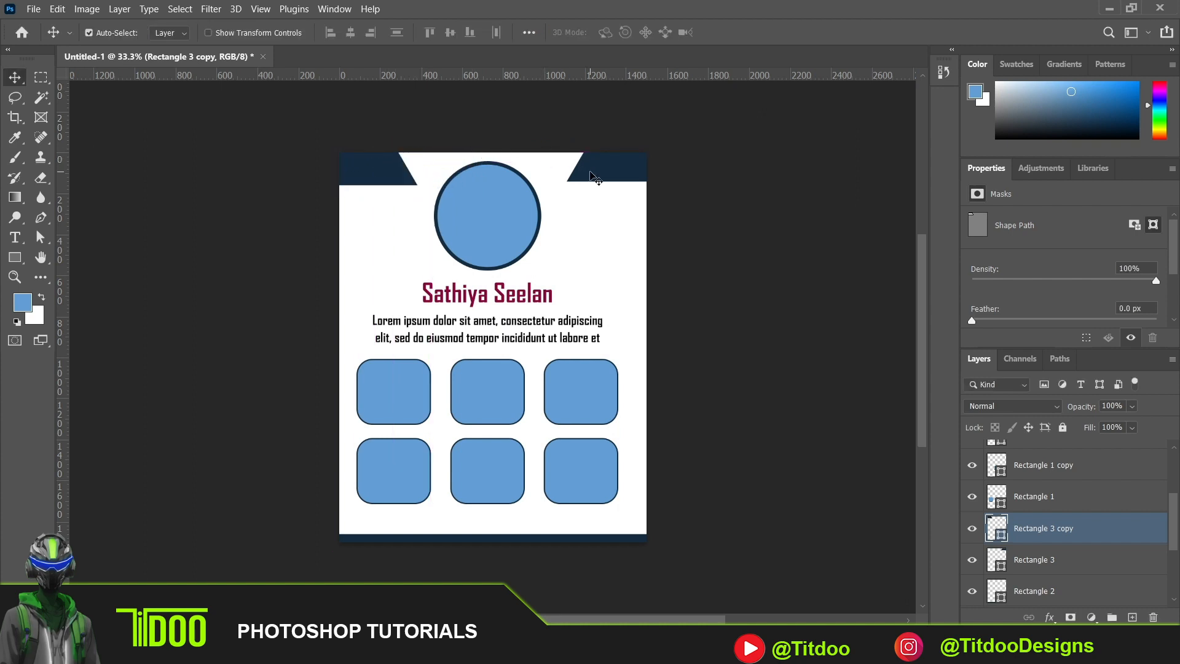
# - Move the two navy corner shapes farther outward from the circle, level along the page's upper edge
pyautogui.moveTo(591, 175); pyautogui.dragTo(601, 180)
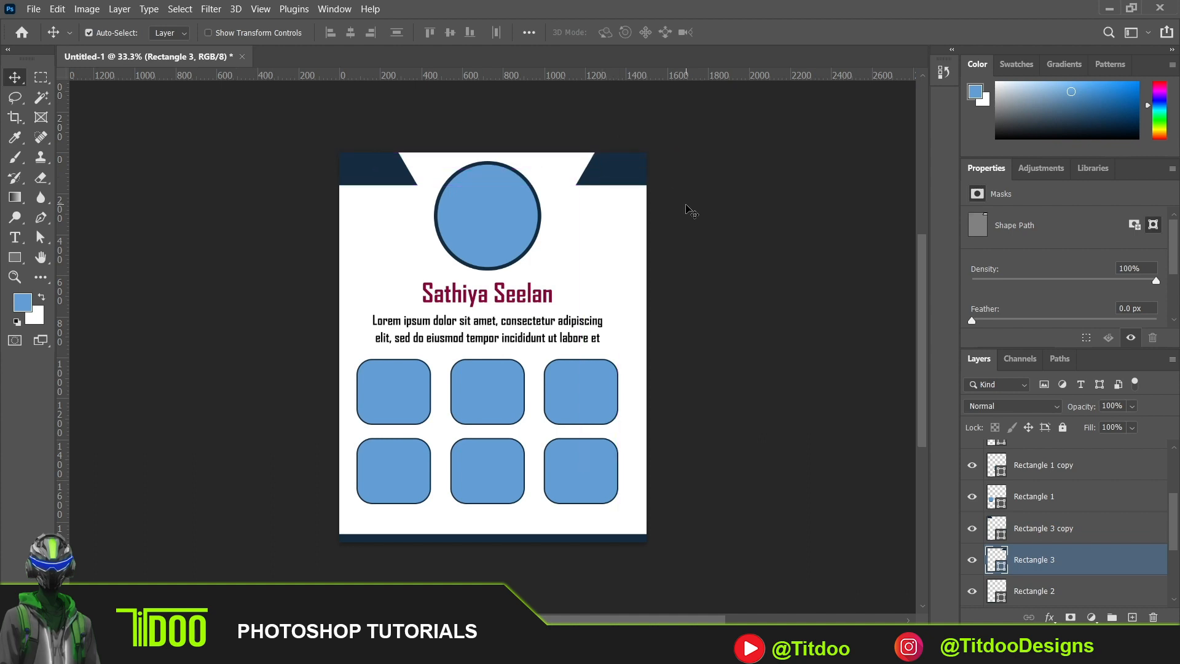
pyautogui.moveTo(403, 180); pyautogui.dragTo(388, 180)
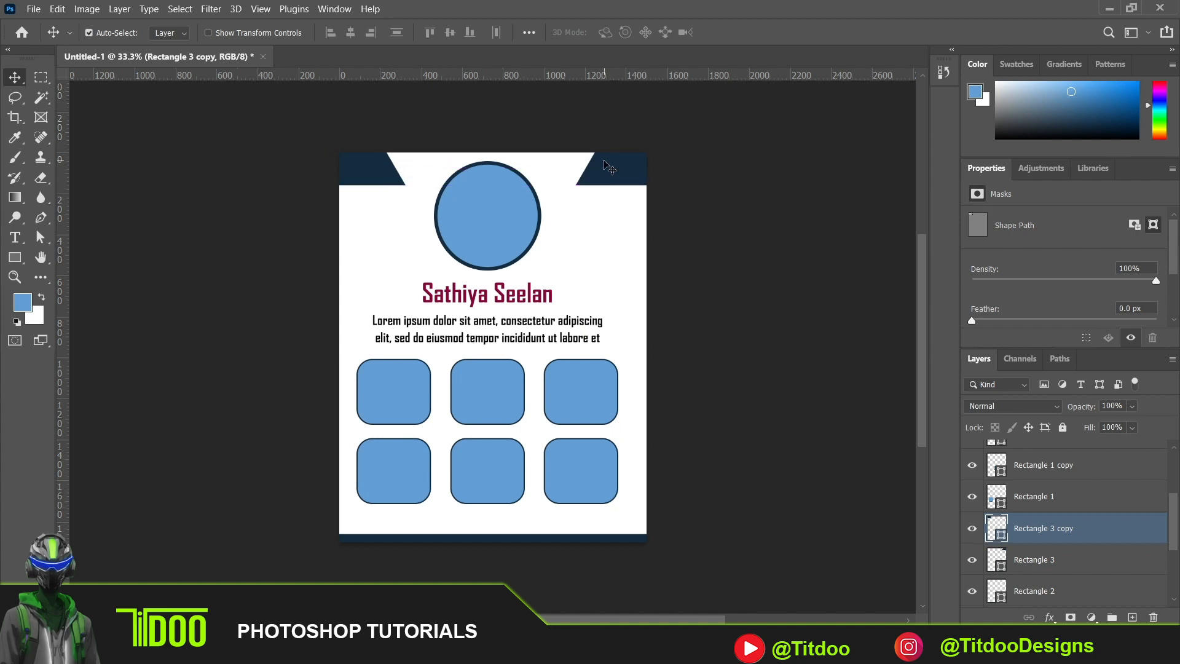
pyautogui.moveTo(602, 181); pyautogui.dragTo(608, 182)
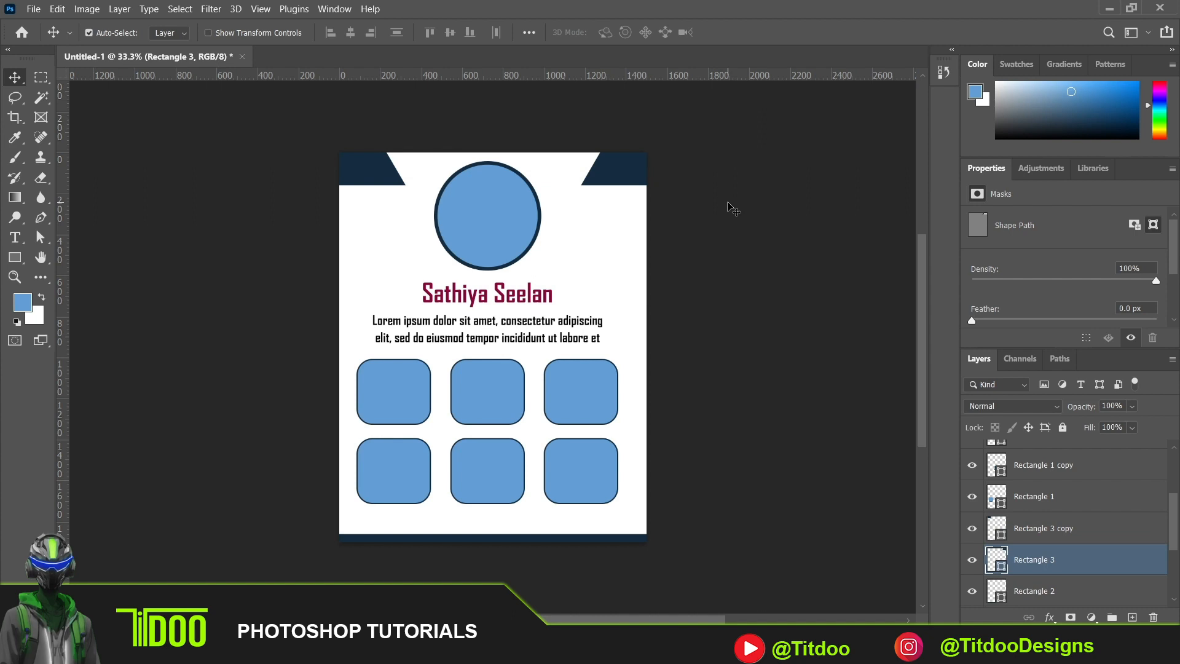
# - Reshape the upper-left navy shape with Direct Selection, extending its upper-right anchor toward the circle and pulling its upper-left and lower-right anchors inward
pyautogui.click(390, 176)
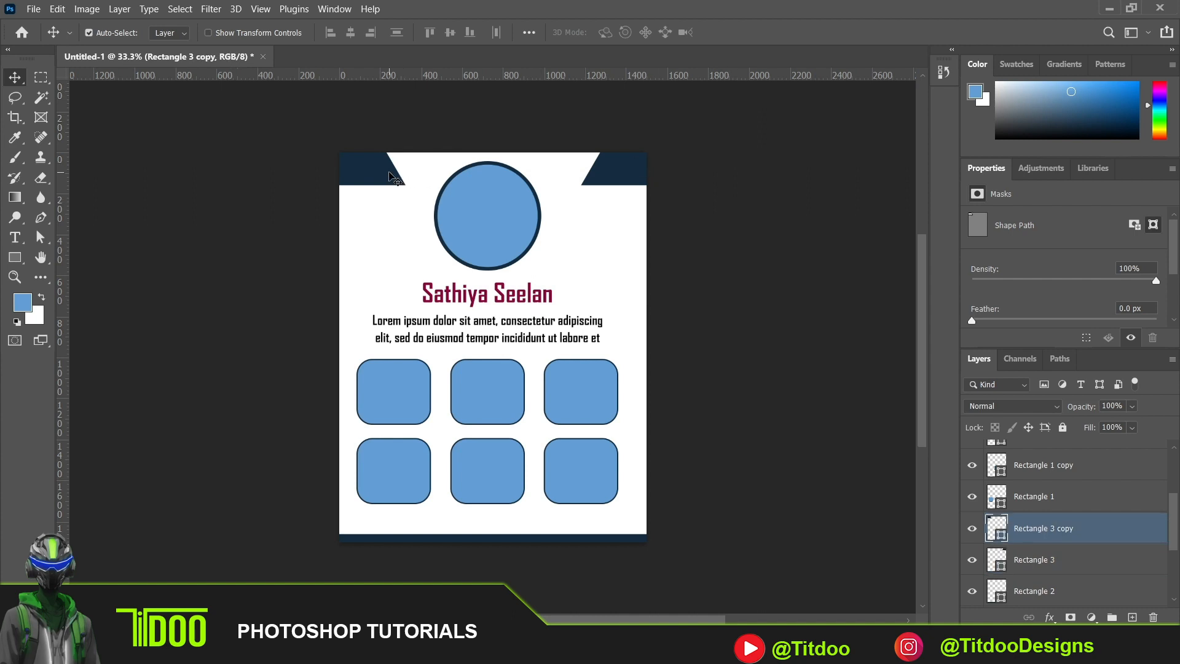
pyautogui.click(39, 237)
pyautogui.click(39, 236)
pyautogui.click(340, 154)
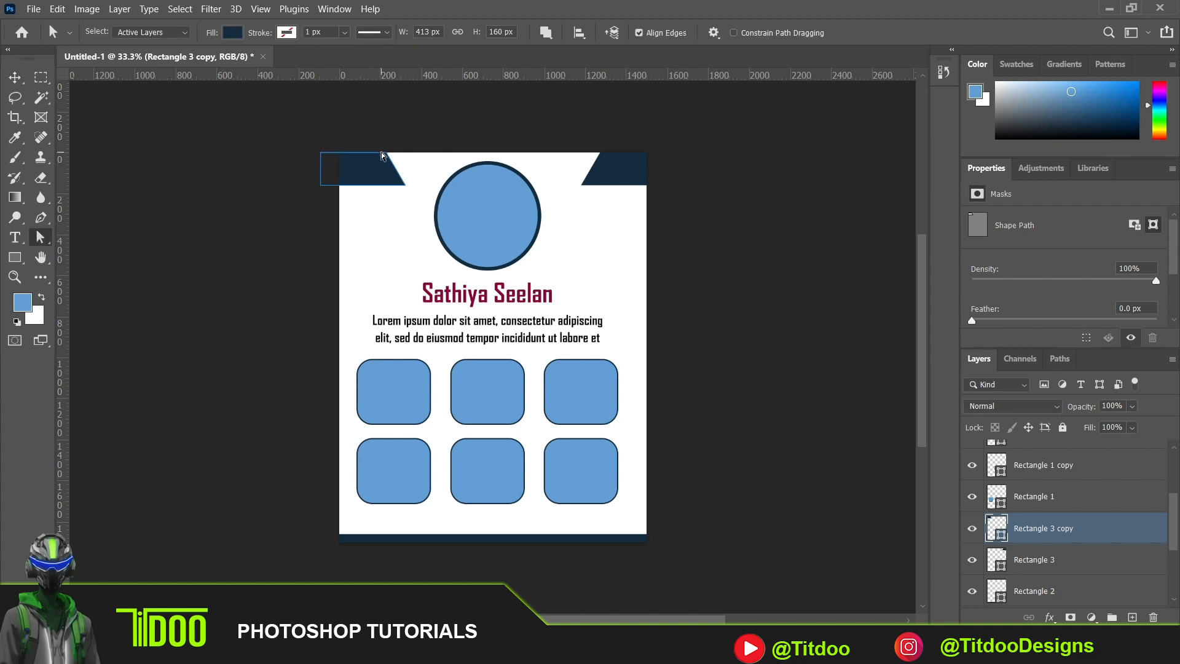
pyautogui.moveTo(384, 155); pyautogui.dragTo(336, 155)
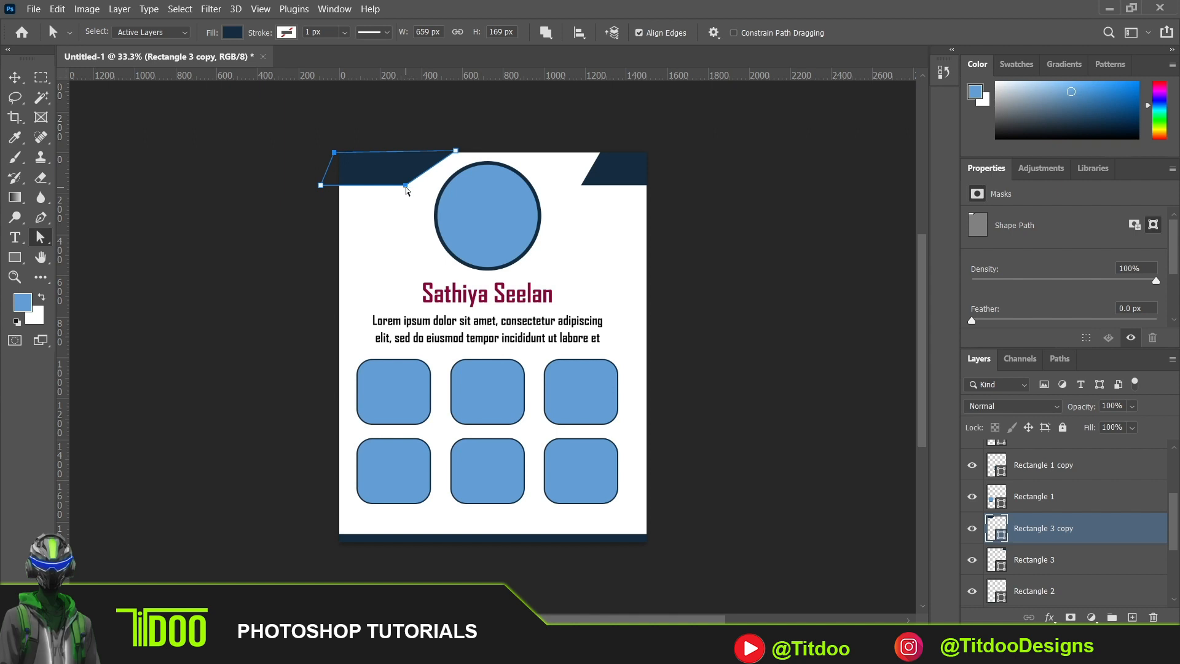
pyautogui.moveTo(405, 188); pyautogui.dragTo(386, 188)
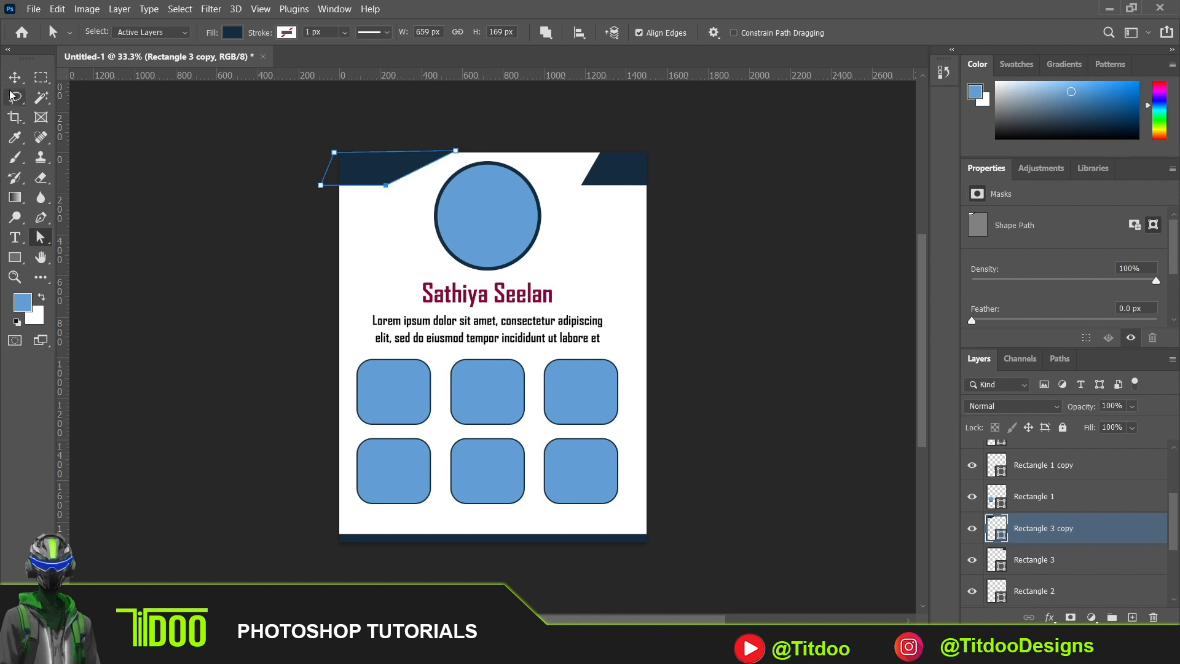
# - Move the reshaped upper-left navy shape slightly up and to the left with the Move tool
pyautogui.click(15, 75)
pyautogui.click(217, 159)
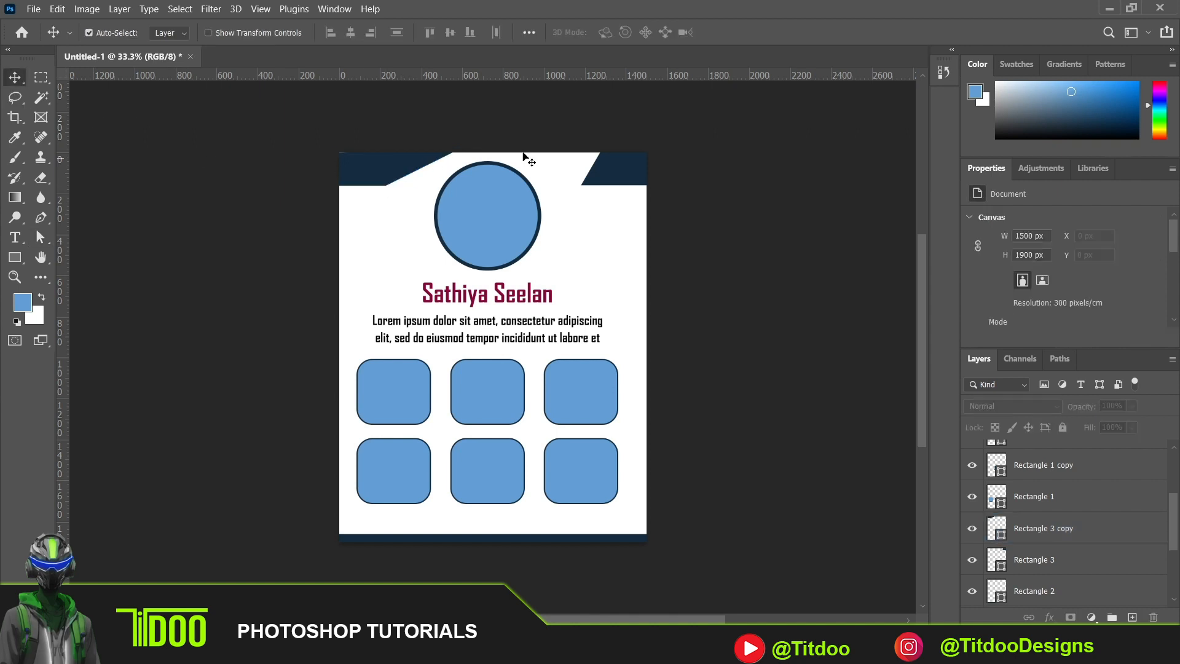
pyautogui.moveTo(397, 175); pyautogui.dragTo(391, 171)
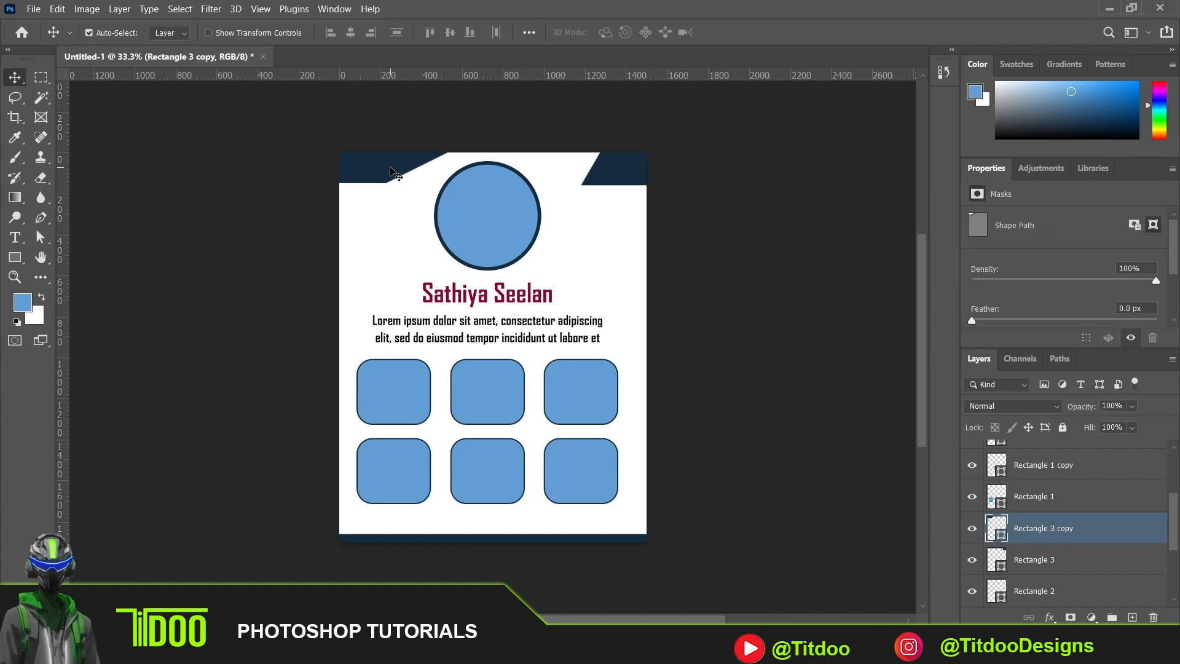
# - Replace the upper-right navy shape with a horizontally flipped duplicate of the upper-left one, placed in the upper-right corner
pyautogui.click(628, 178)
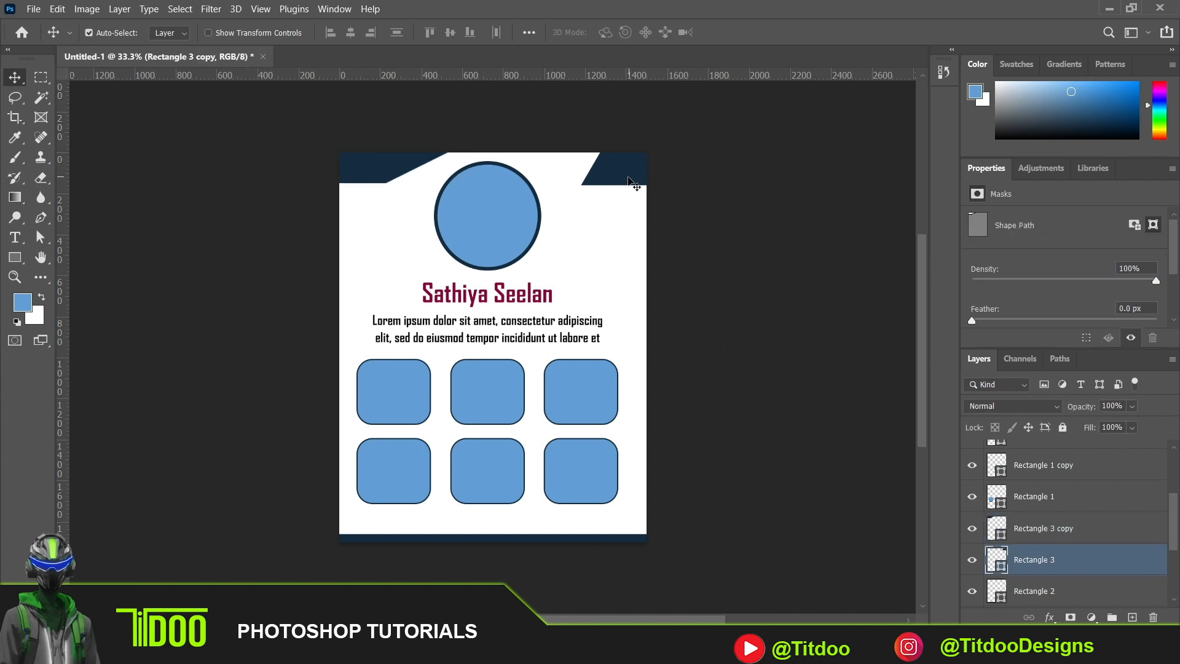
pyautogui.press('Delete')
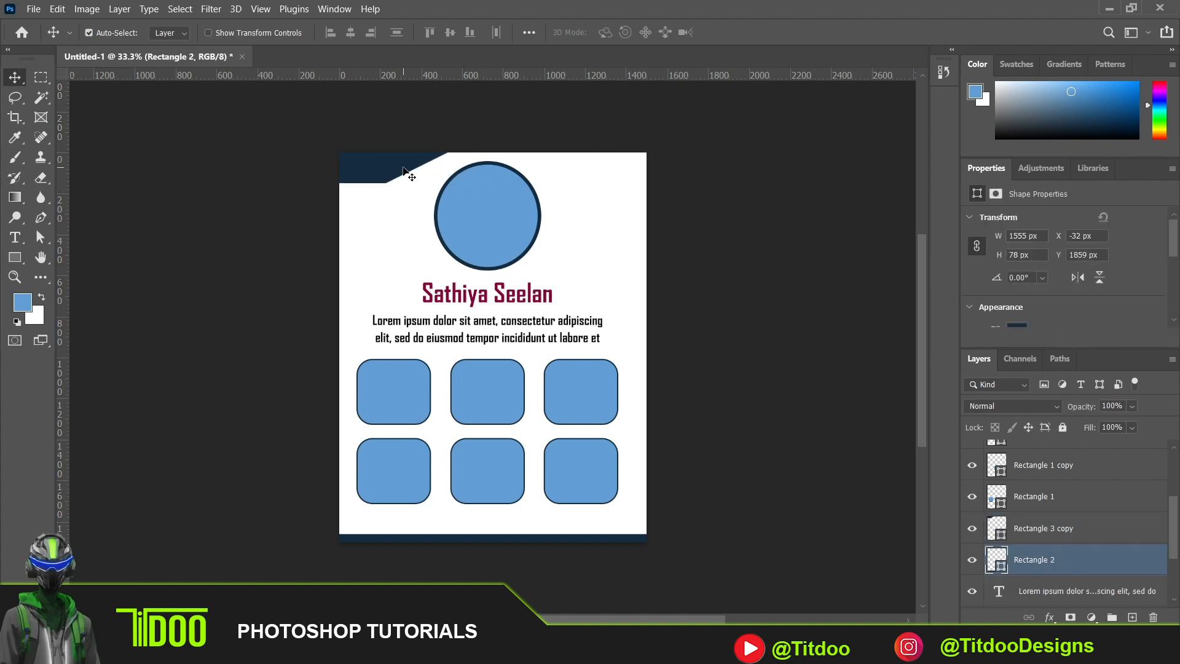
pyautogui.click(403, 171)
pyautogui.hotkey('ctrl', 'j')
pyautogui.hotkey('ctrl', 't')
pyautogui.rightClick(405, 173)
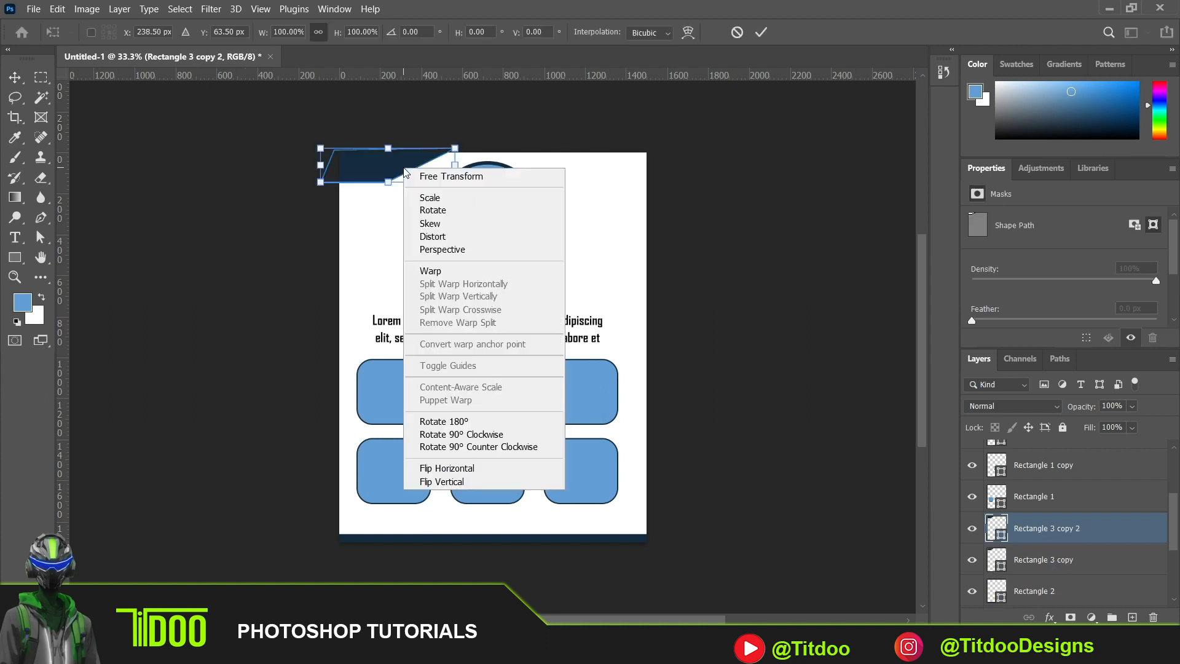
pyautogui.click(489, 469)
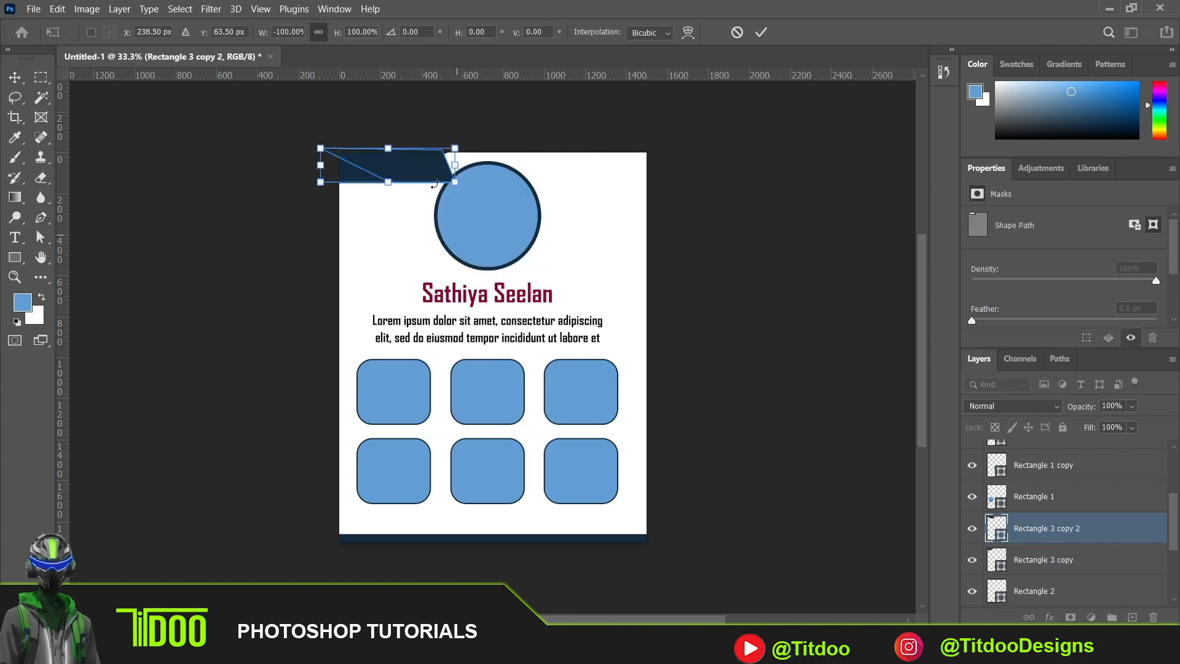
pyautogui.moveTo(409, 171); pyautogui.dragTo(619, 171)
pyautogui.press('Return')
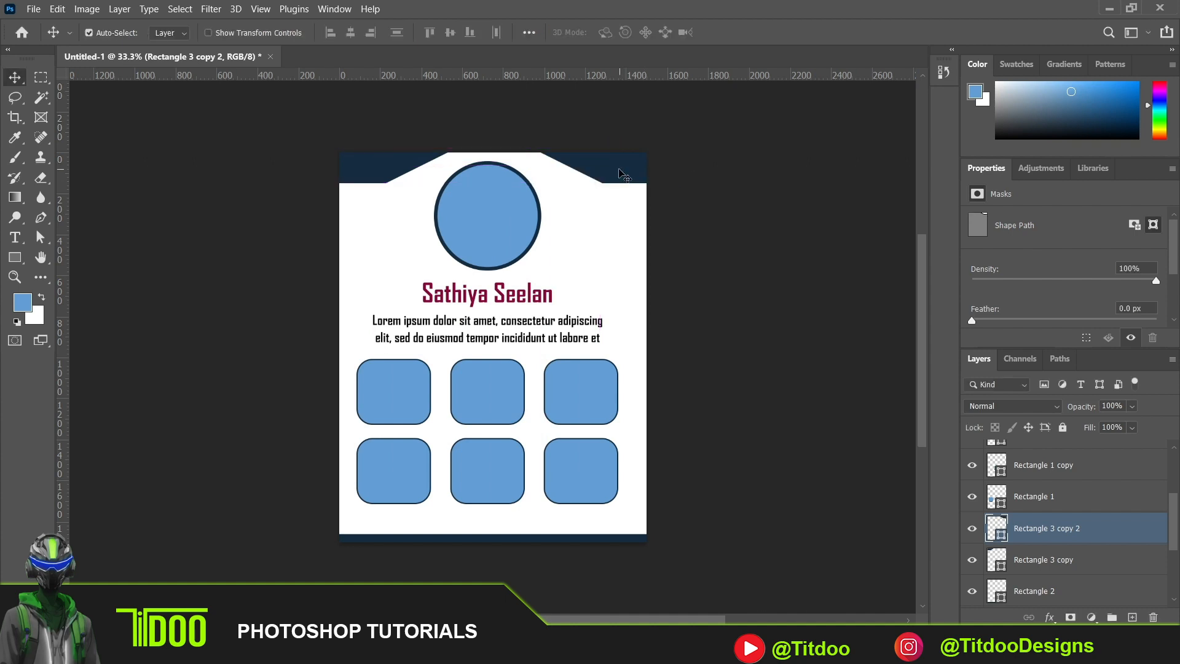
# - Nudge the flipped upper-right shape slightly to the right, deselect it and select the footer strip
pyautogui.press('Right')
pyautogui.press('Right')
pyautogui.press('Right')
pyautogui.press('Right')
pyautogui.press('Right')
pyautogui.press('Right')
pyautogui.press('Right')
pyautogui.press('Right')
pyautogui.press('Right')
pyautogui.press('Right')
pyautogui.press('Right')
pyautogui.press('Right')
pyautogui.press('Right')
pyautogui.press('Right')
pyautogui.press('Right')
pyautogui.click(699, 258)
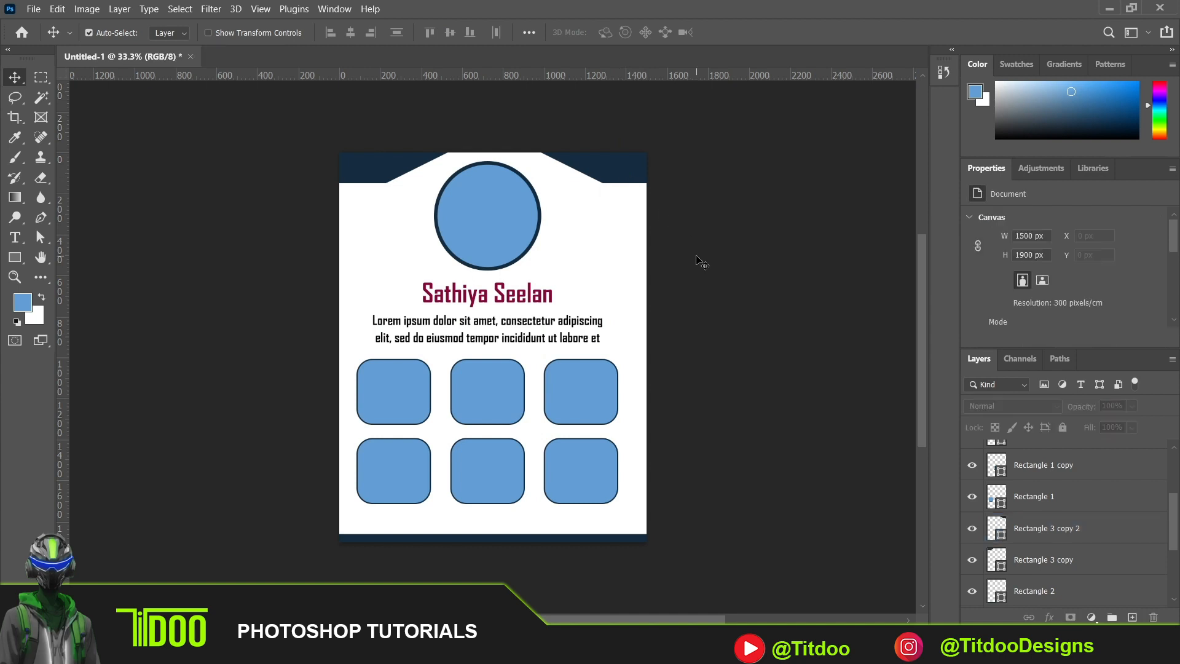
pyautogui.click(519, 539)
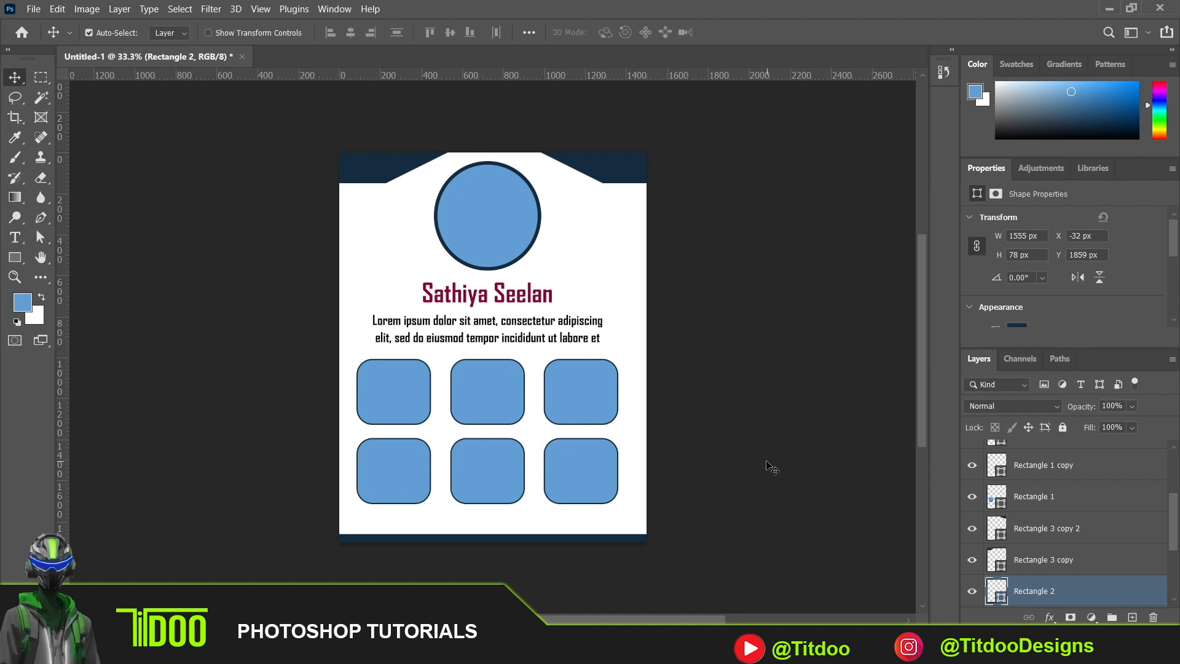
# - Recolor the name heading with the navy (152d41) sampled from the upper-right corner shape, then deselect it
pyautogui.click(531, 299)
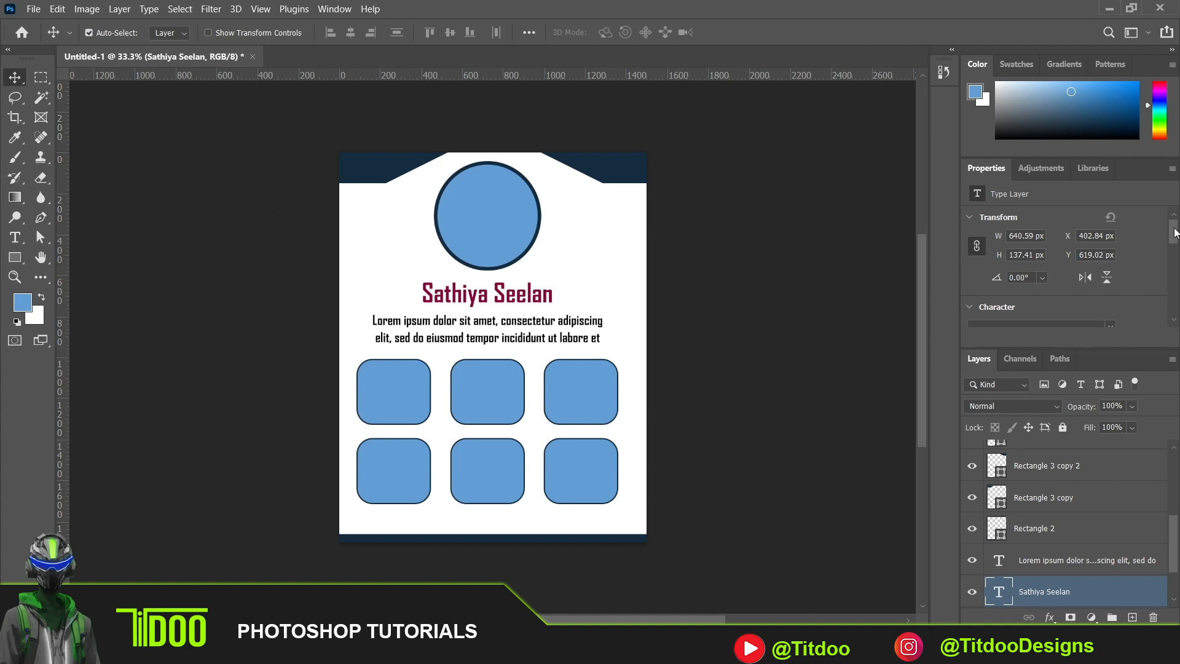
pyautogui.moveTo(1175, 230); pyautogui.dragTo(1179, 250)
pyautogui.click(1071, 311)
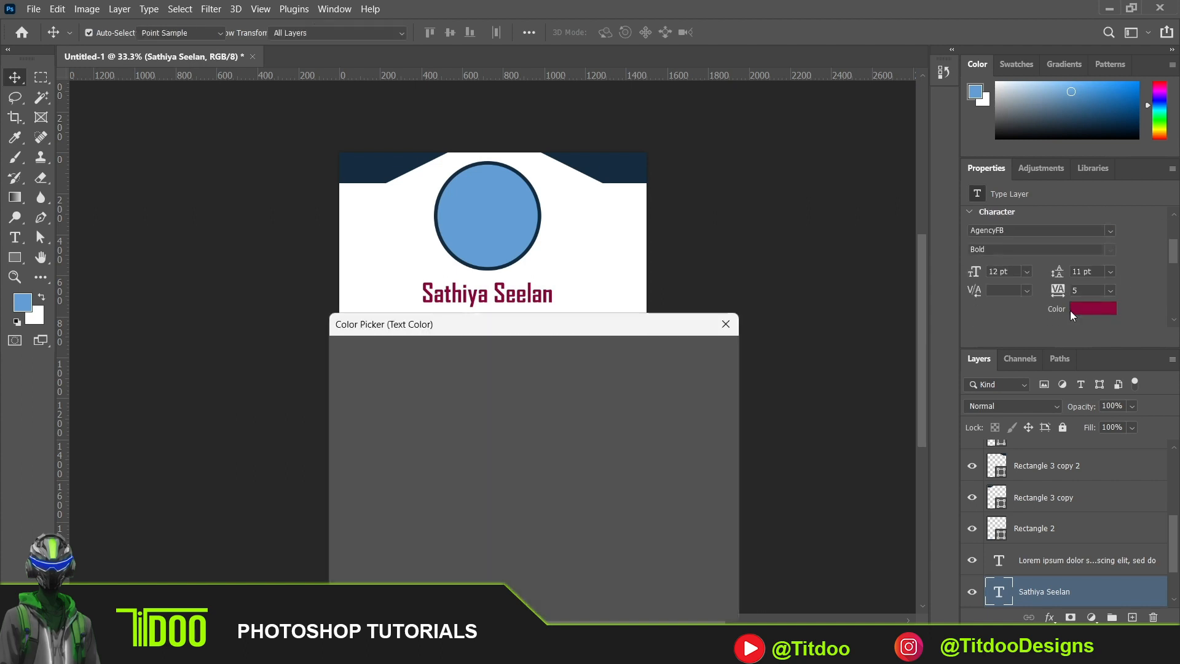
pyautogui.click(610, 165)
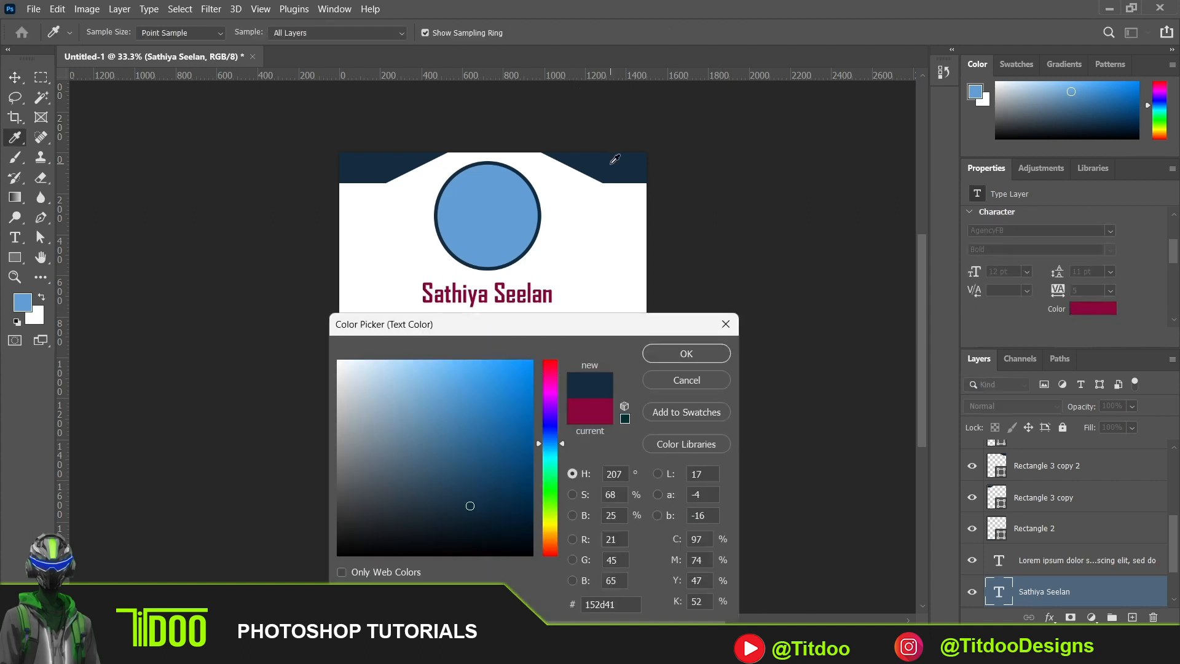
pyautogui.click(666, 355)
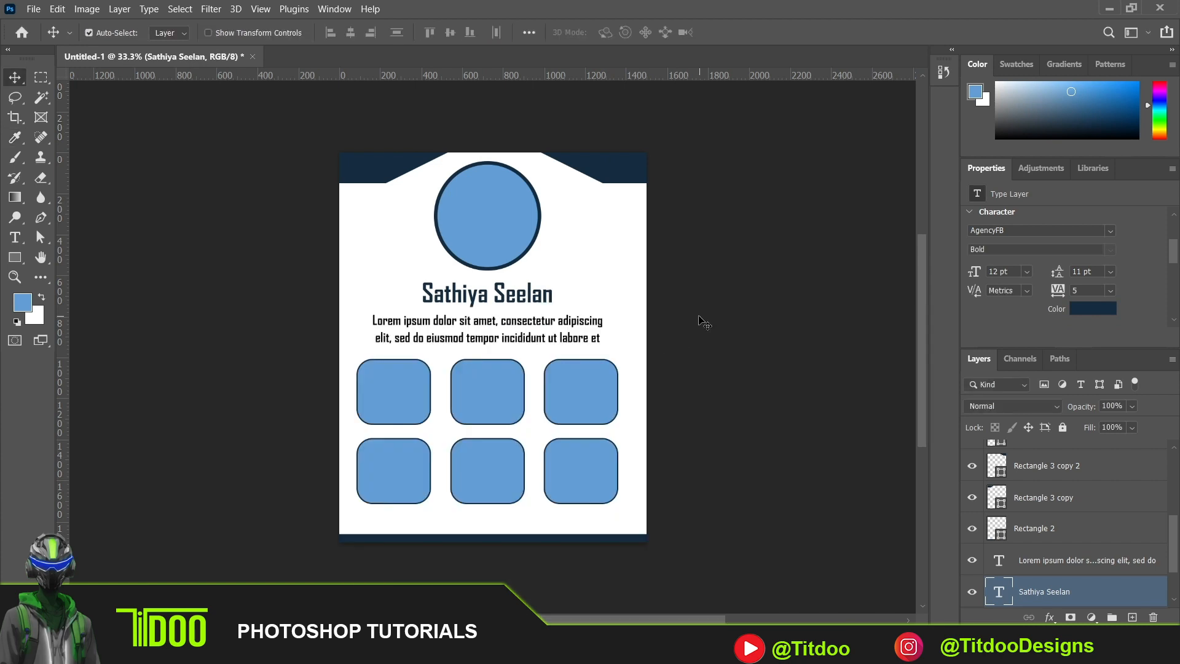
pyautogui.click(707, 344)
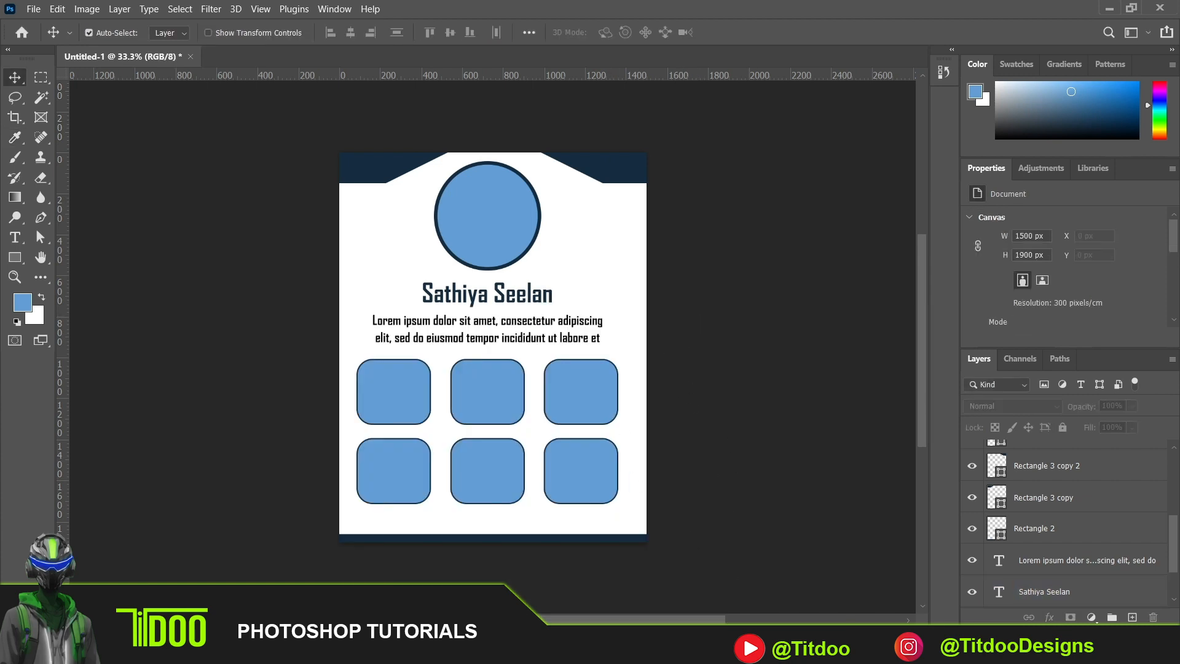
# - Place the Designer (22) JPEG from the Downloads folder into the layout at its default size
pyautogui.click(775, 648)
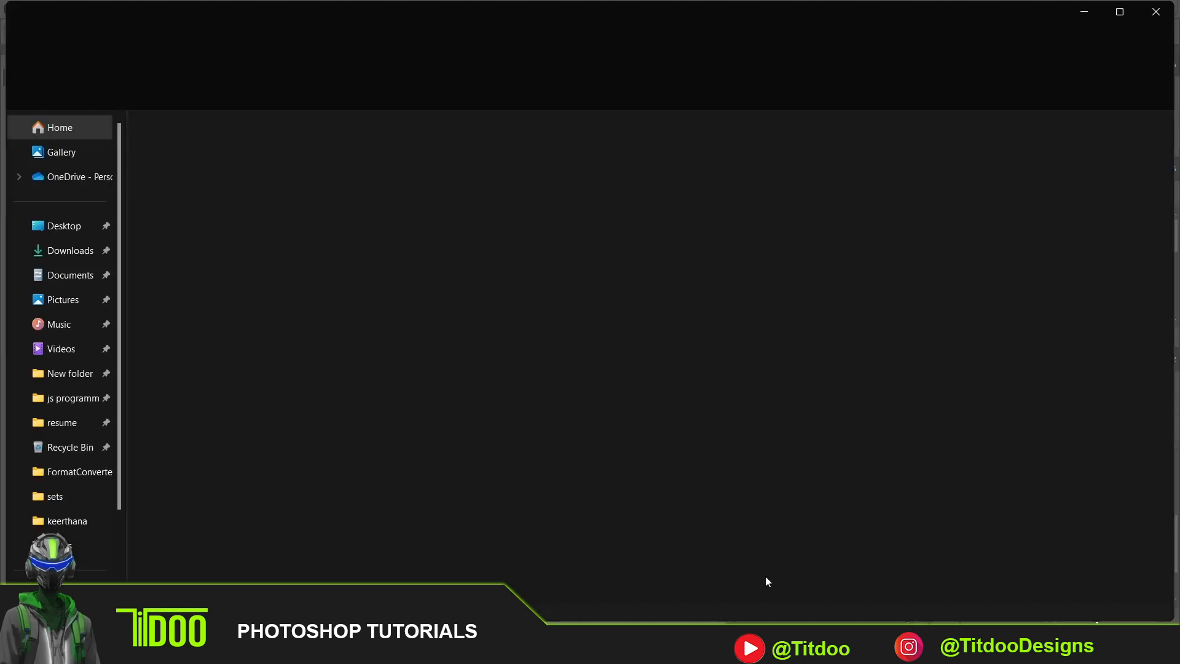
pyautogui.click(68, 252)
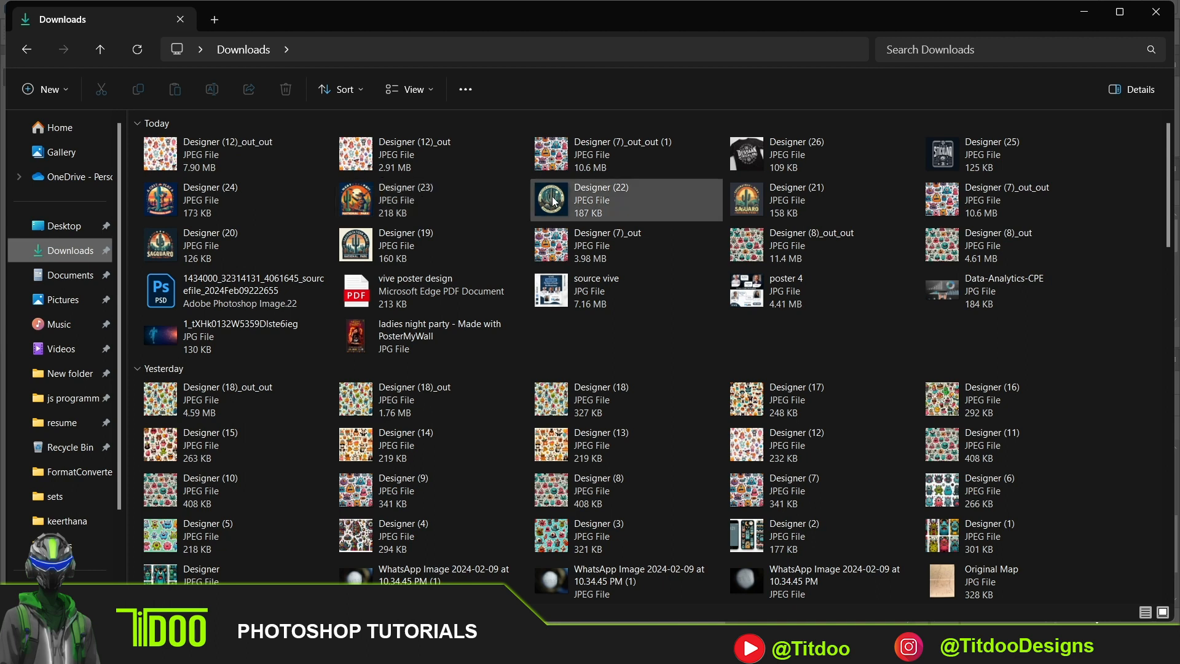
pyautogui.click(579, 201)
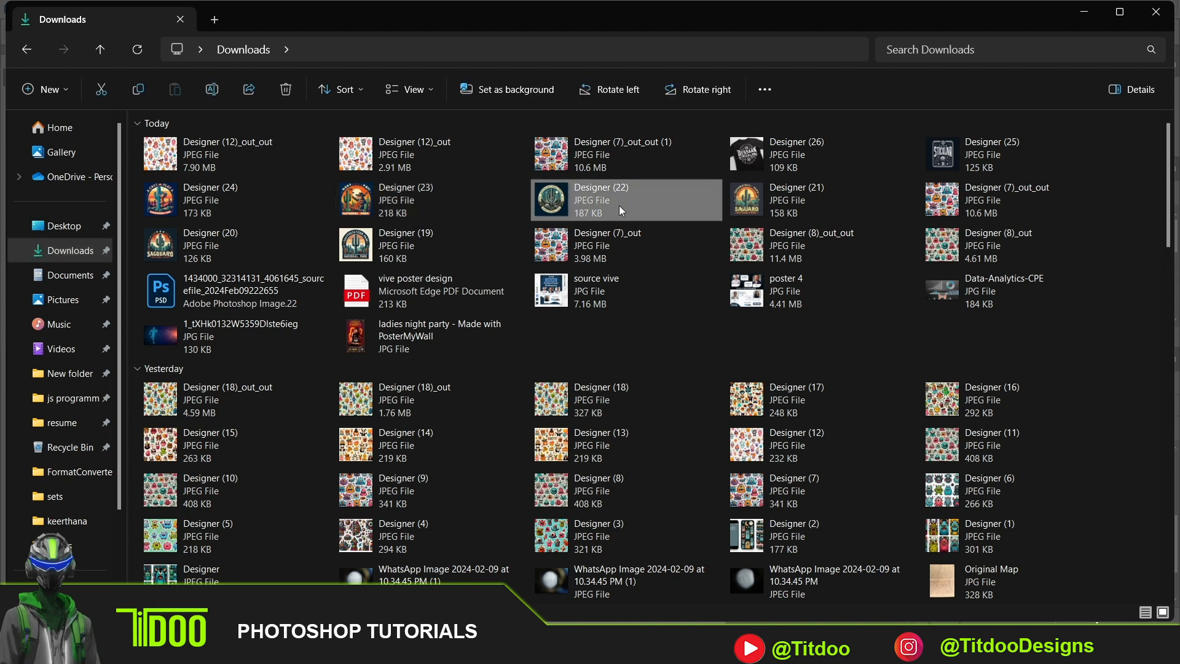
pyautogui.moveTo(619, 209); pyautogui.dragTo(508, 328)
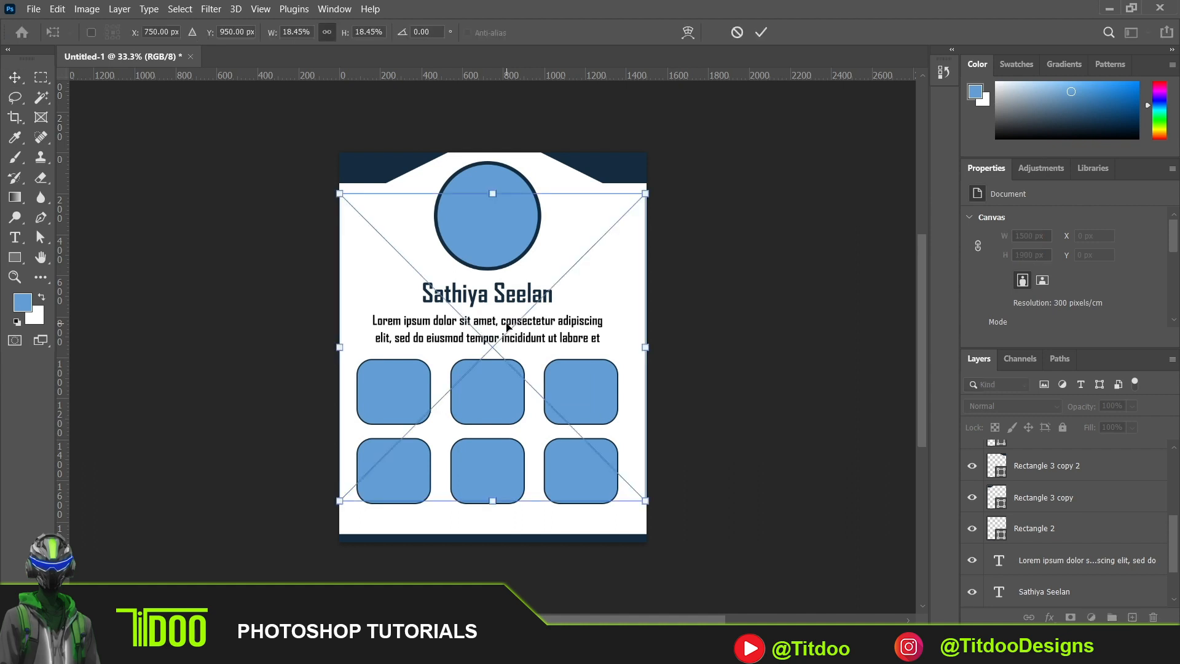
pyautogui.press('Return')
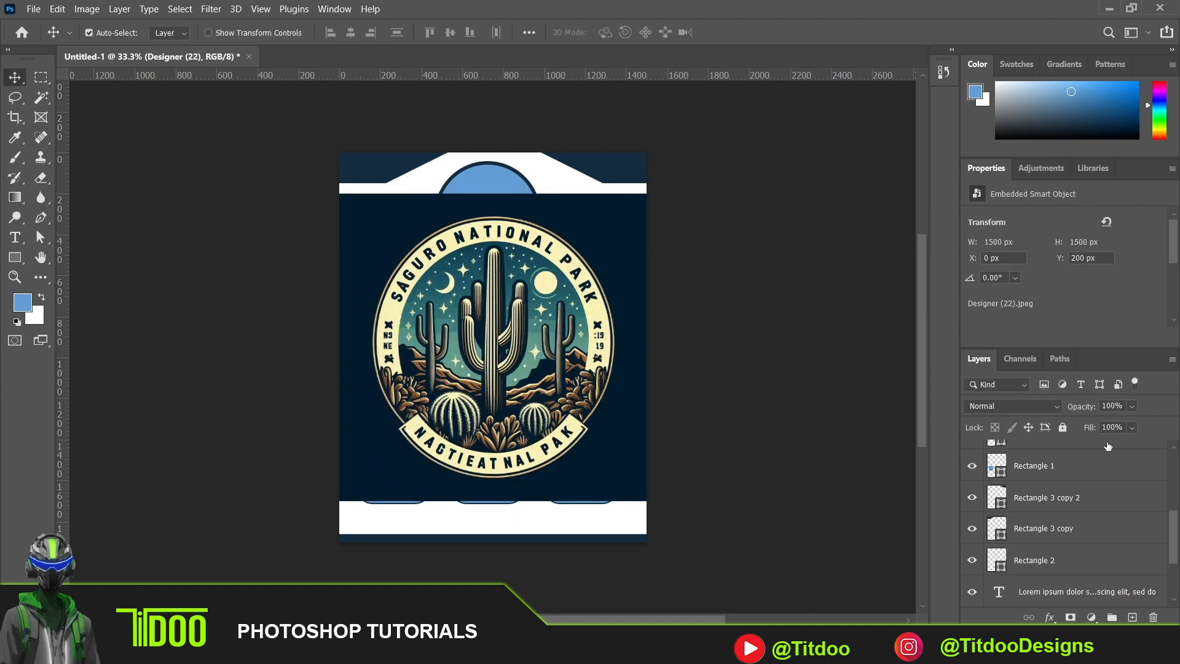
# - Move the Designer (22) layer directly above Ellipse 1 and clip it to the circle
pyautogui.moveTo(1174, 530); pyautogui.dragTo(1175, 561)
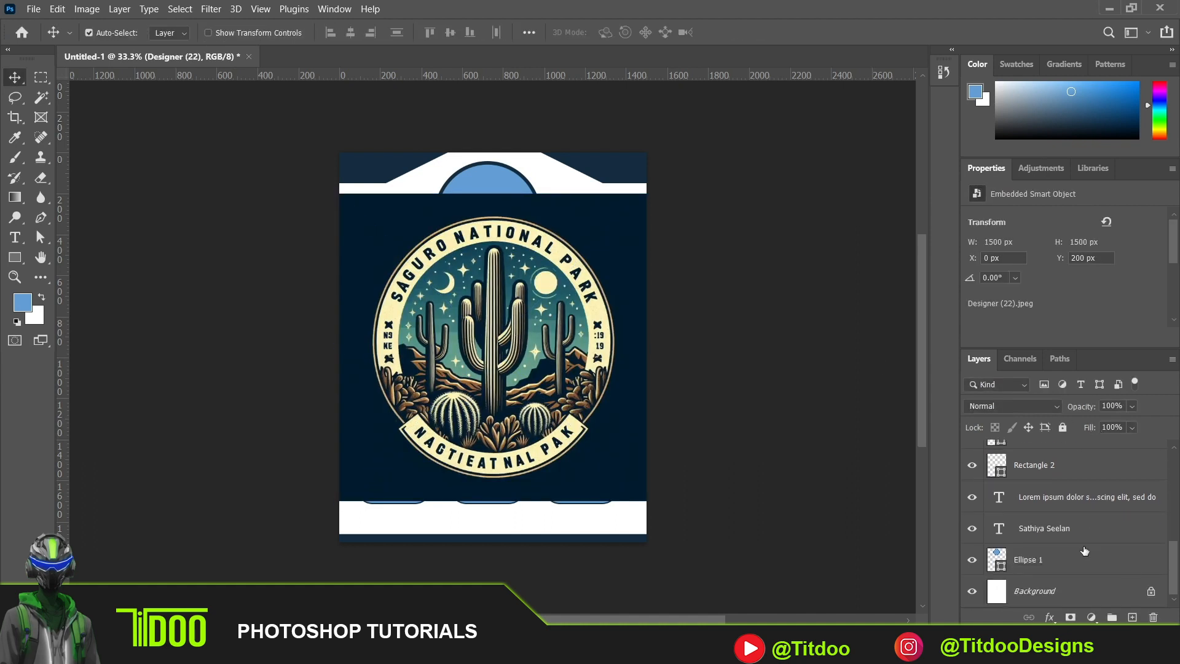
pyautogui.click(1040, 559)
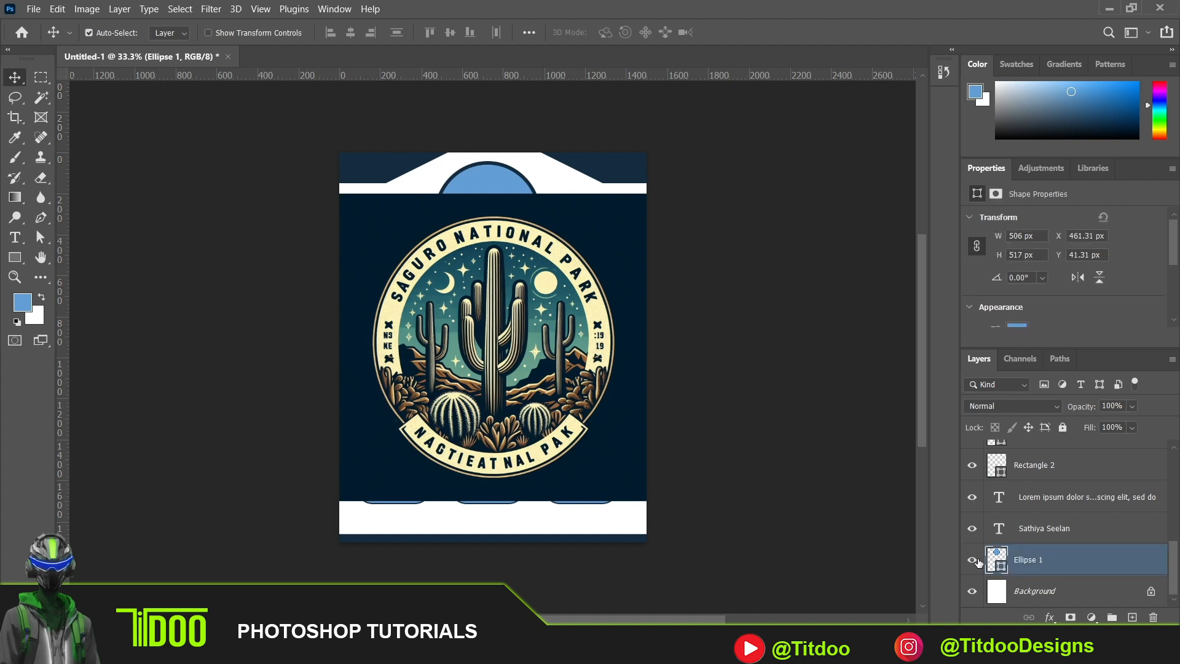
pyautogui.click(973, 560)
pyautogui.click(972, 560)
pyautogui.moveTo(1171, 560); pyautogui.dragTo(1168, 411)
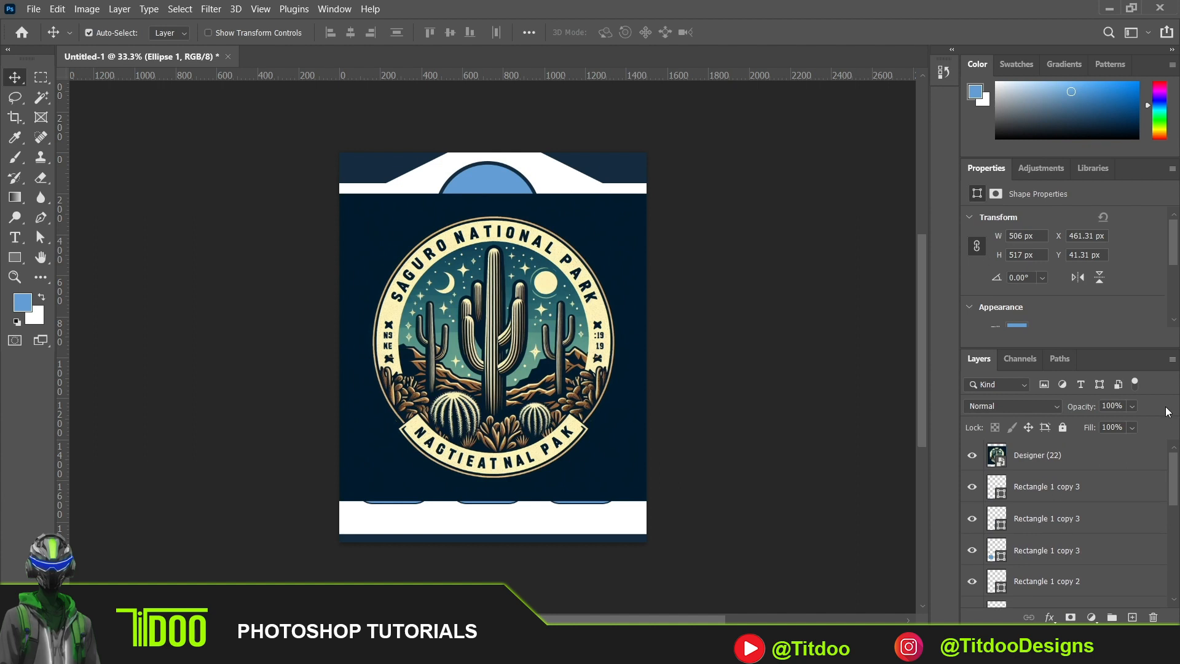
pyautogui.click(1047, 458)
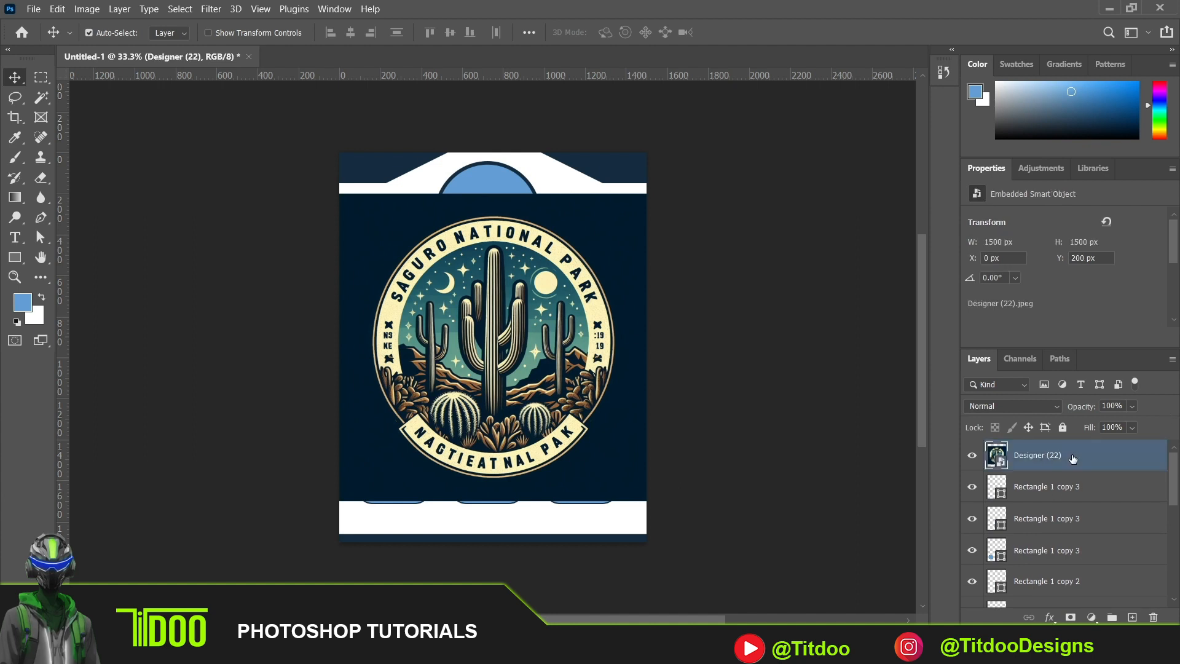
pyautogui.moveTo(1073, 458); pyautogui.dragTo(1105, 551)
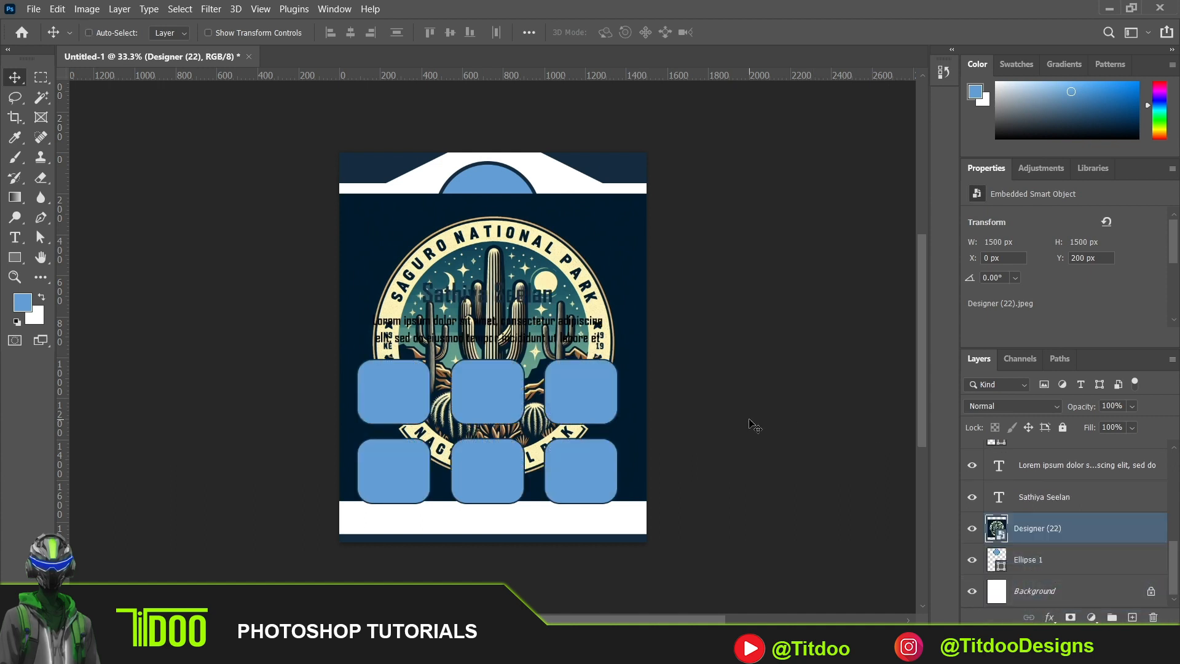
pyautogui.hotkey('ctrl', 'alt', 'g')
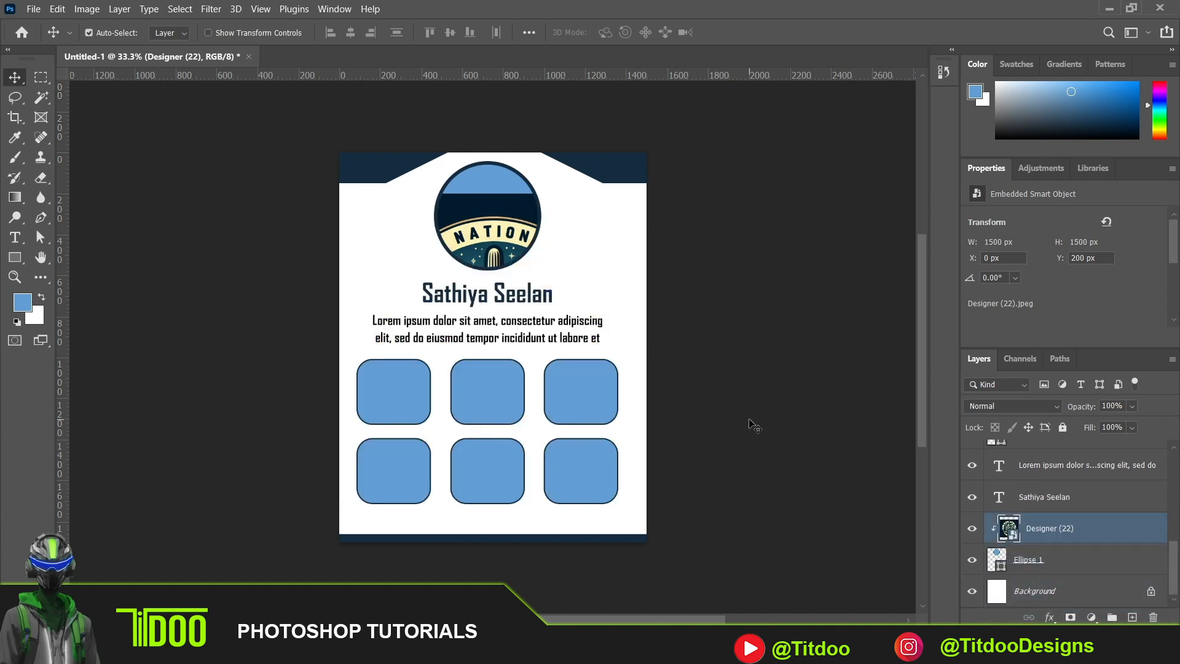
# - Scale the clipped cactus image to about 971 px square, position its artwork within the circle and nudge it slightly to the right
pyautogui.hotkey('ctrl', 't')
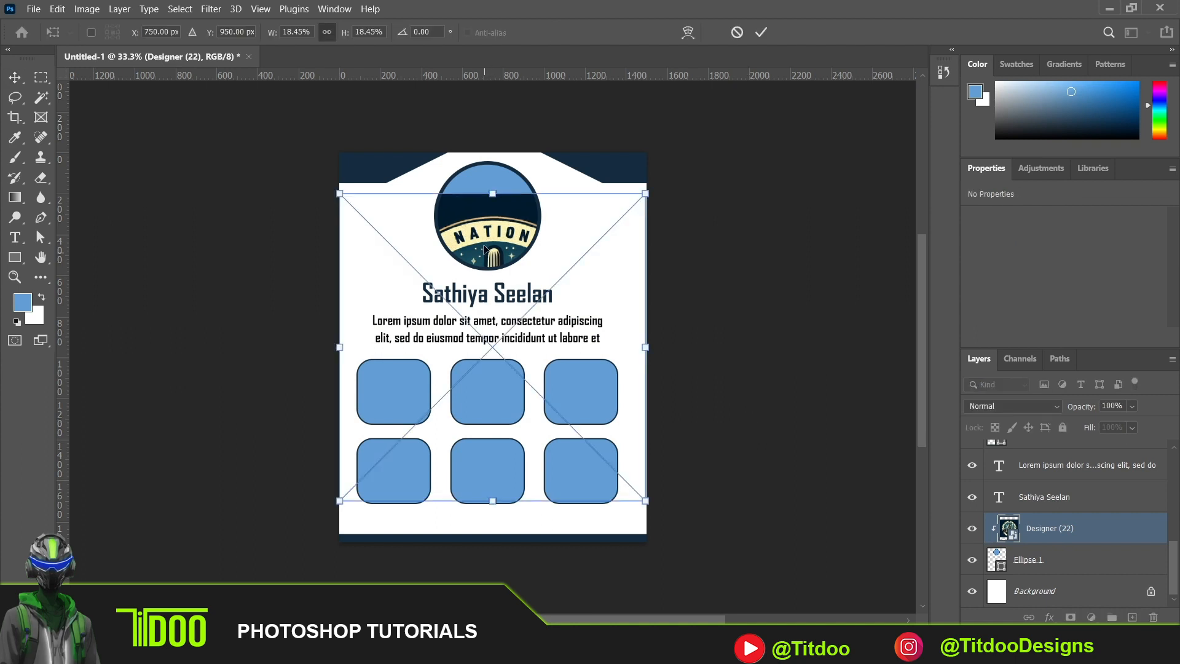
pyautogui.moveTo(485, 248); pyautogui.dragTo(486, 179)
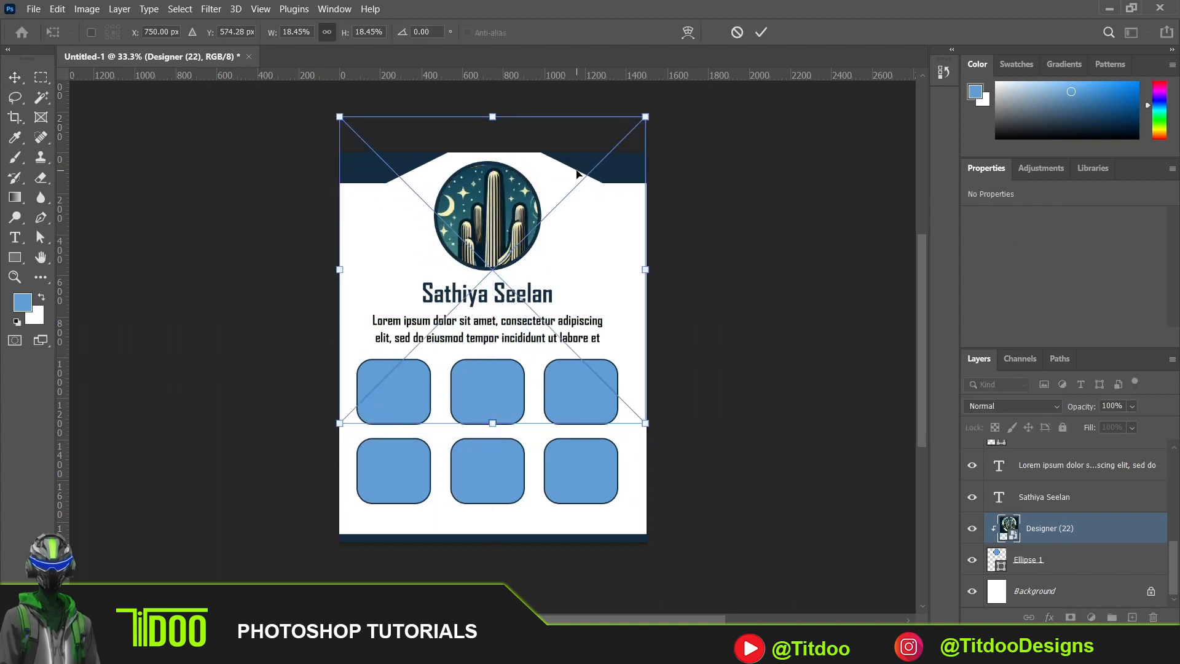
pyautogui.moveTo(650, 114); pyautogui.dragTo(538, 225)
pyautogui.moveTo(454, 284); pyautogui.dragTo(499, 187)
pyautogui.press('Return')
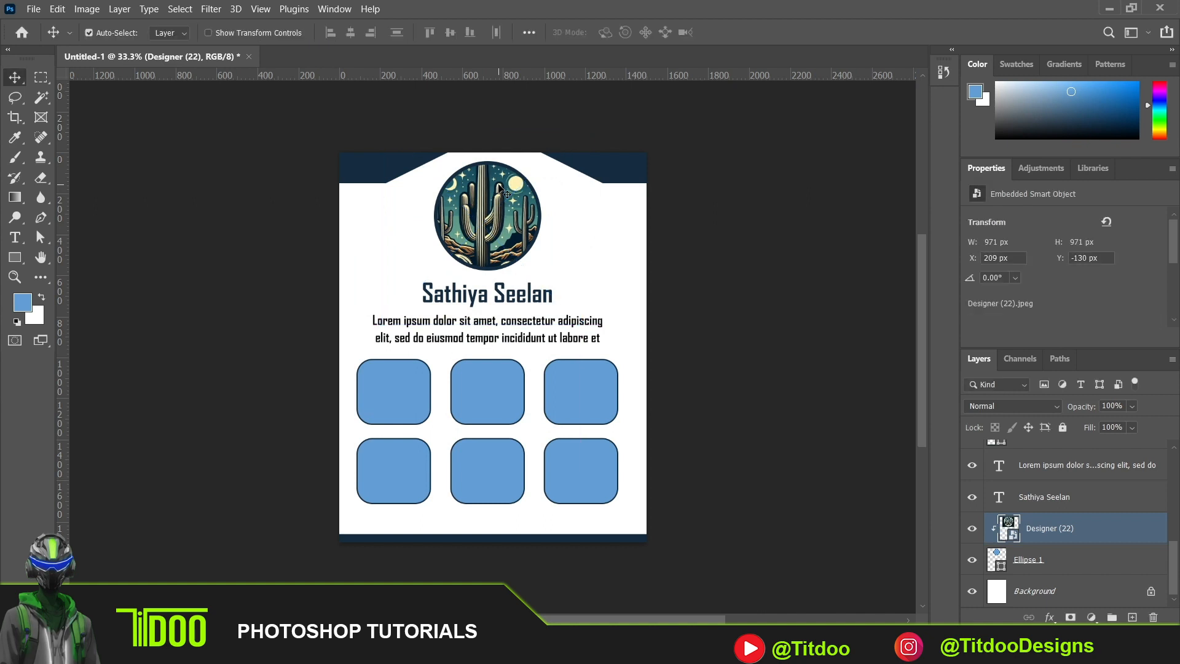
pyautogui.press('Right')
pyautogui.press('Right')
pyautogui.press('Right')
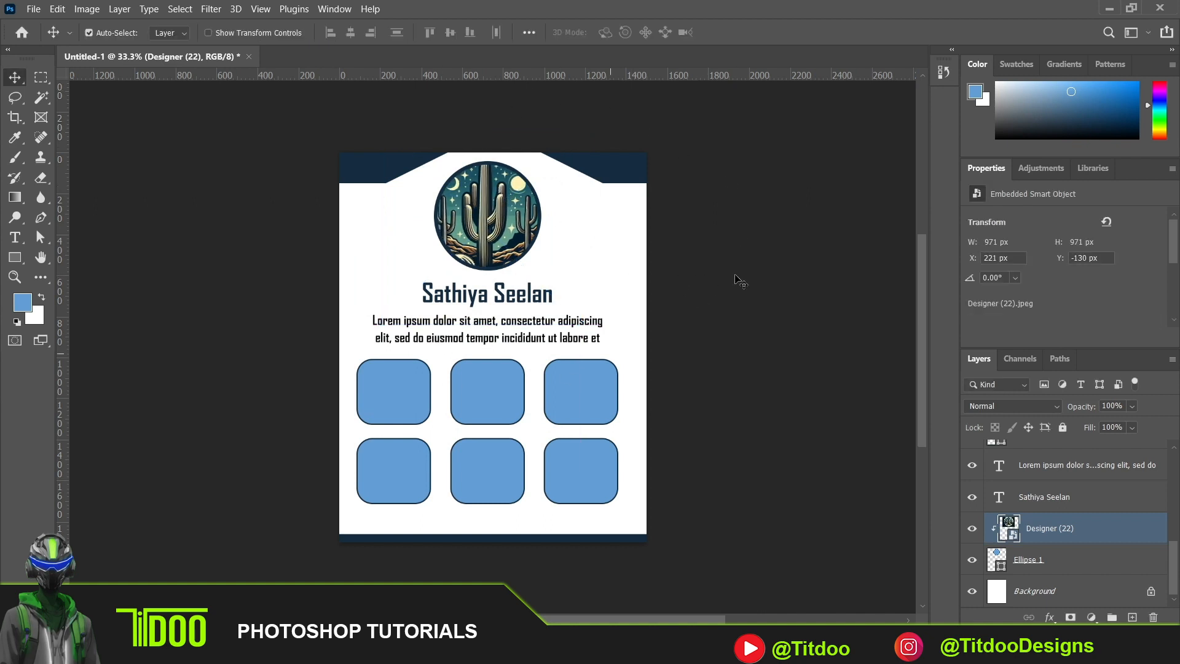
# - Place the Designer (7)_out JPEG from the Downloads folder into the layout at its default size
pyautogui.click(778, 649)
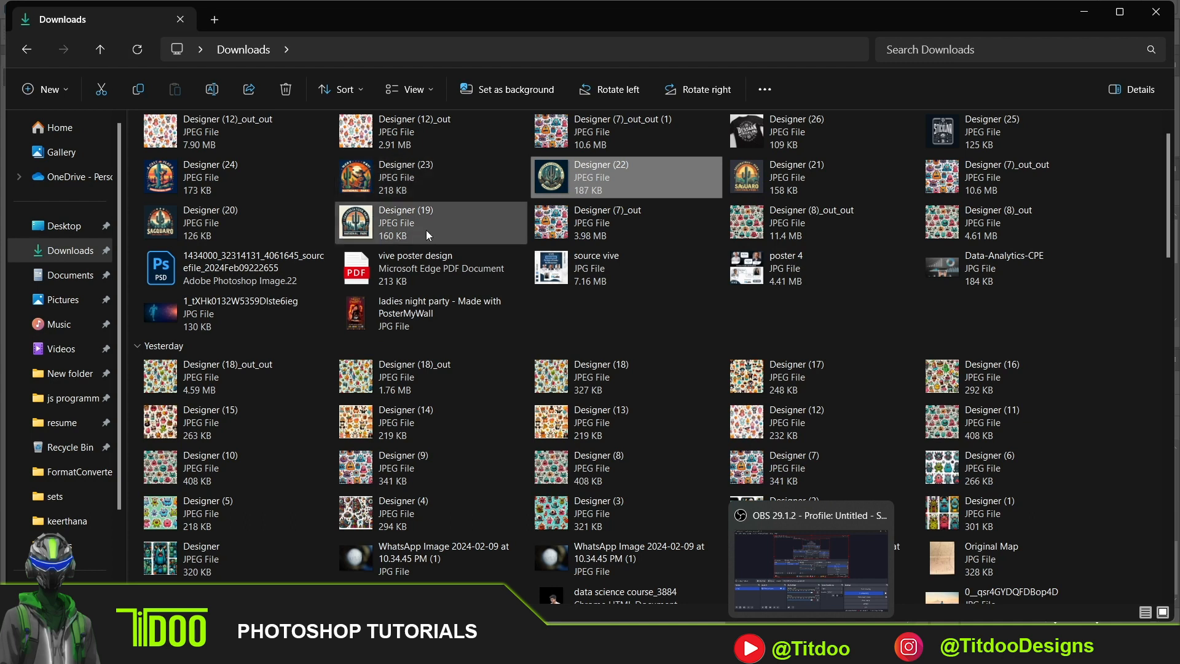
pyautogui.click(651, 223)
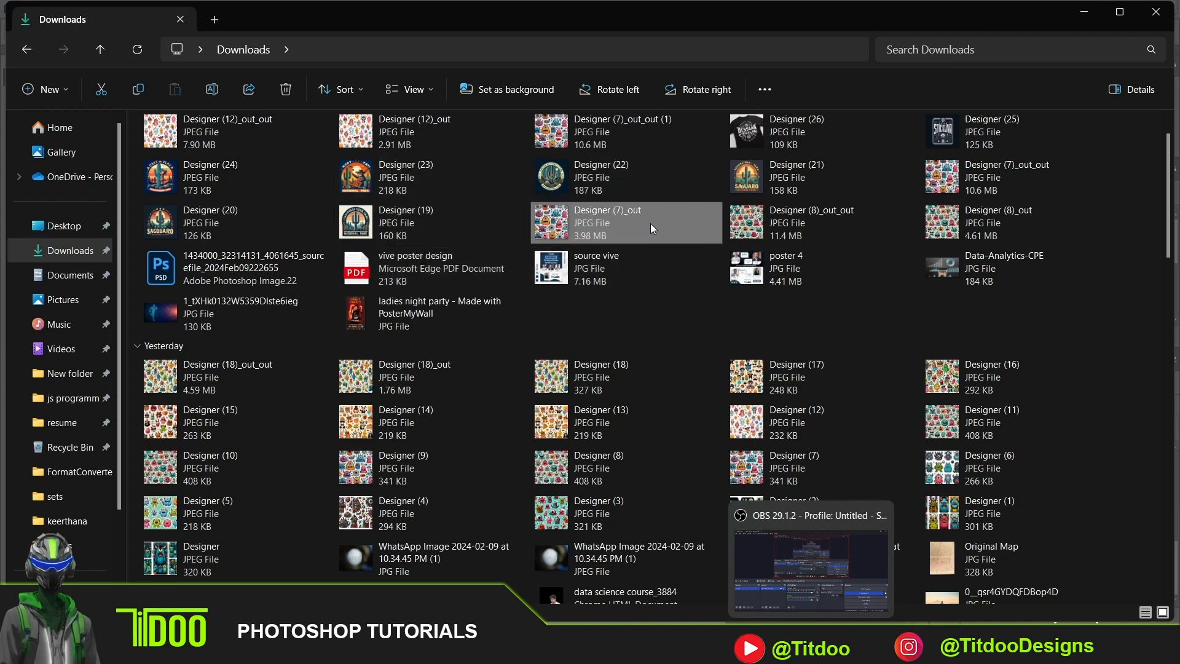
pyautogui.moveTo(608, 223); pyautogui.dragTo(462, 410)
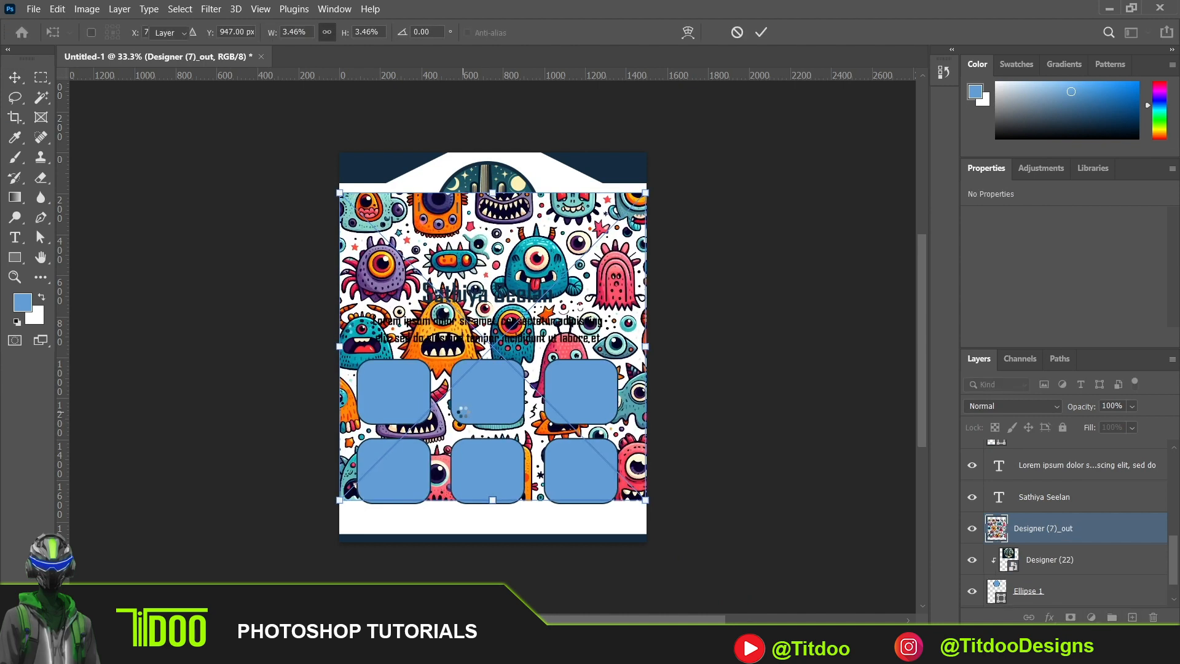
pyautogui.press('Return')
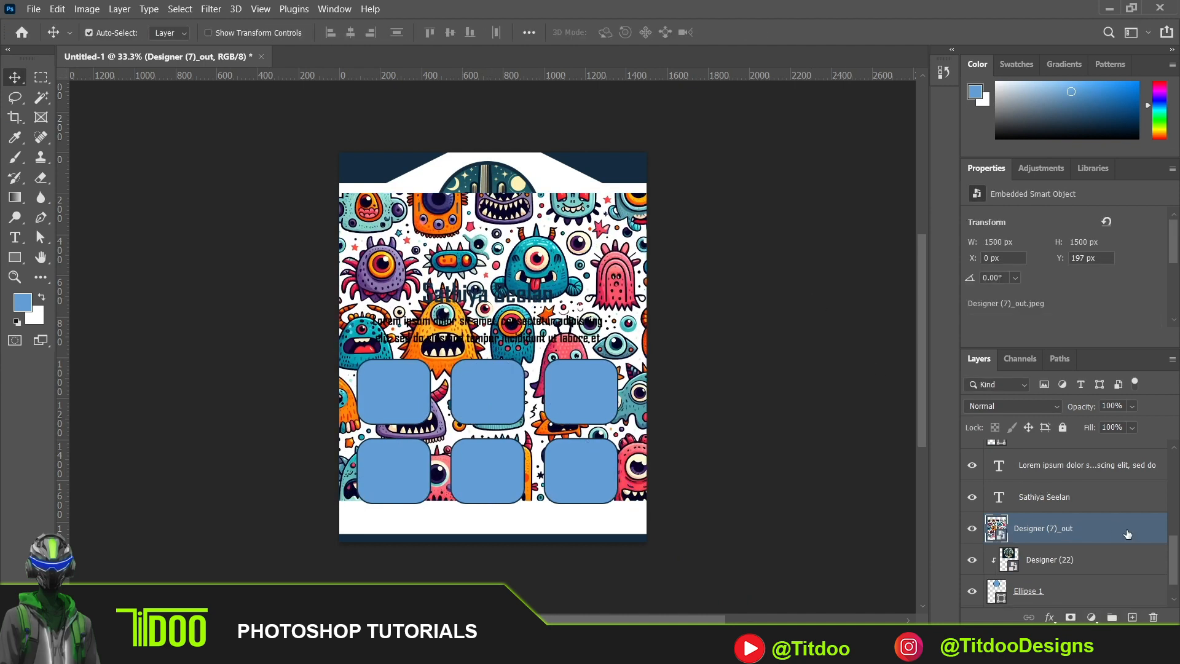
# - Move the Designer (7)_out layer directly above Rectangle 1 and clip it to that rounded rectangle
pyautogui.moveTo(1130, 534); pyautogui.dragTo(1112, 504)
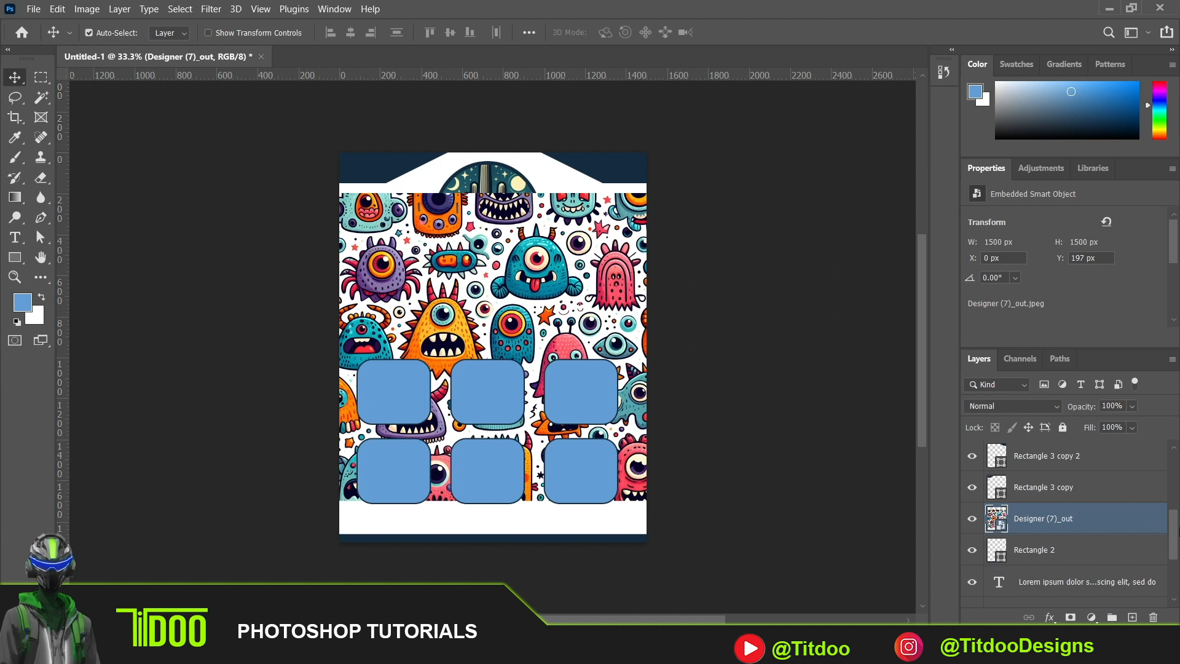
pyautogui.scroll(2, 1168, 529)
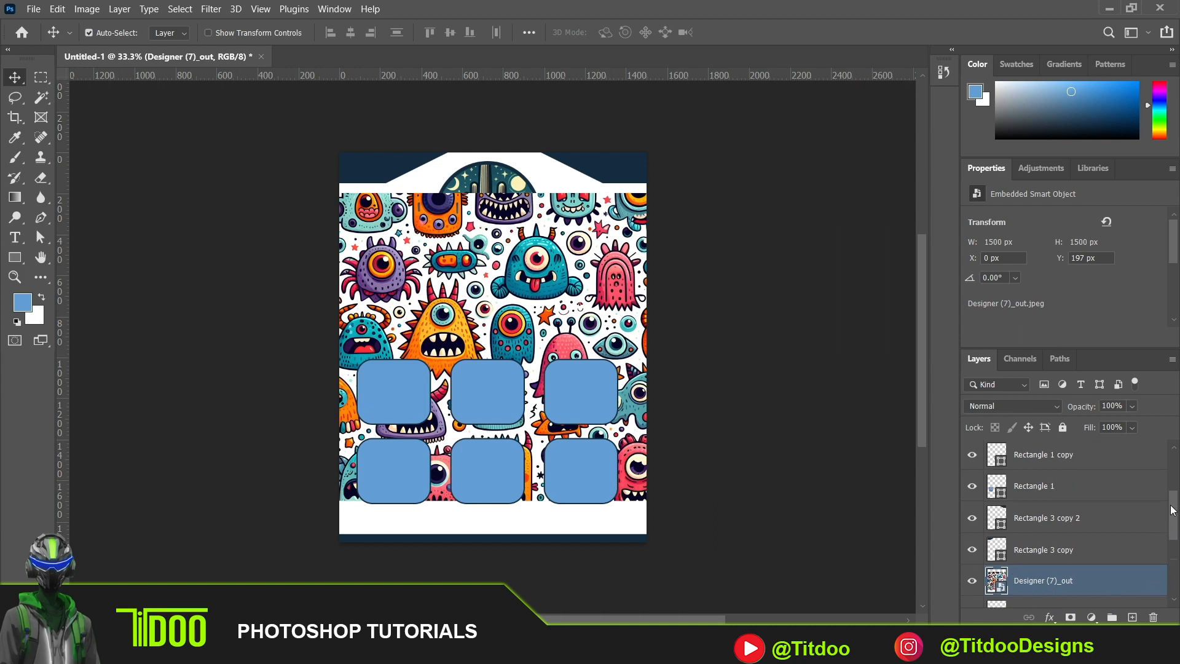
pyautogui.moveTo(1081, 585); pyautogui.dragTo(1080, 488)
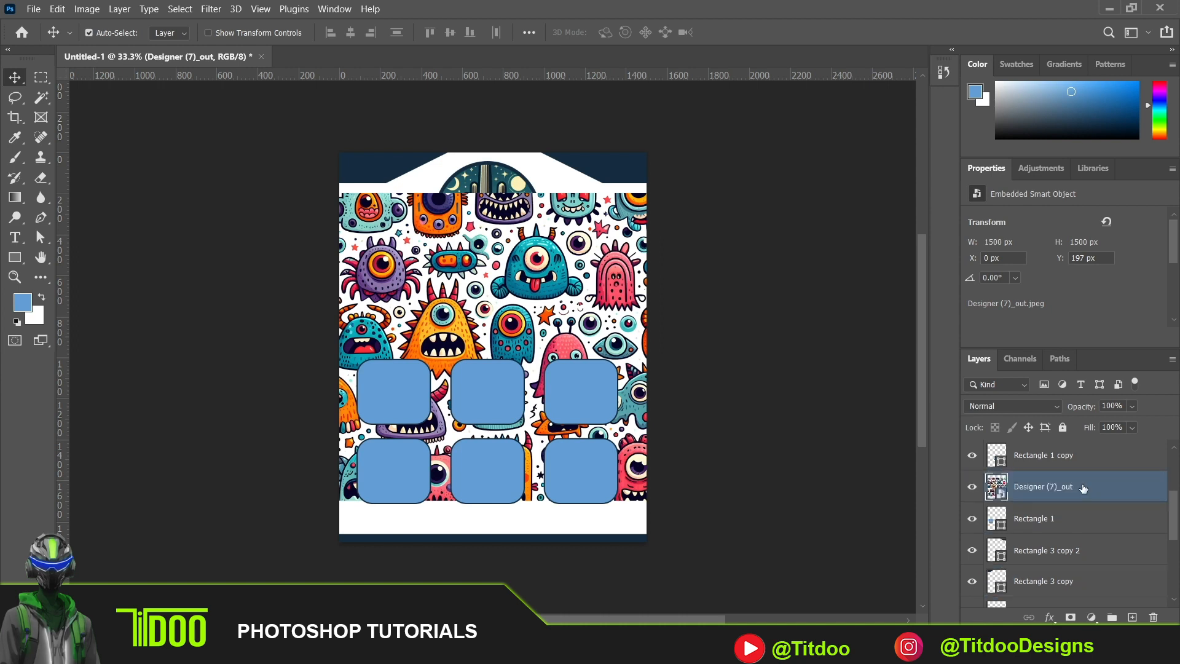
pyautogui.press('ctrl')
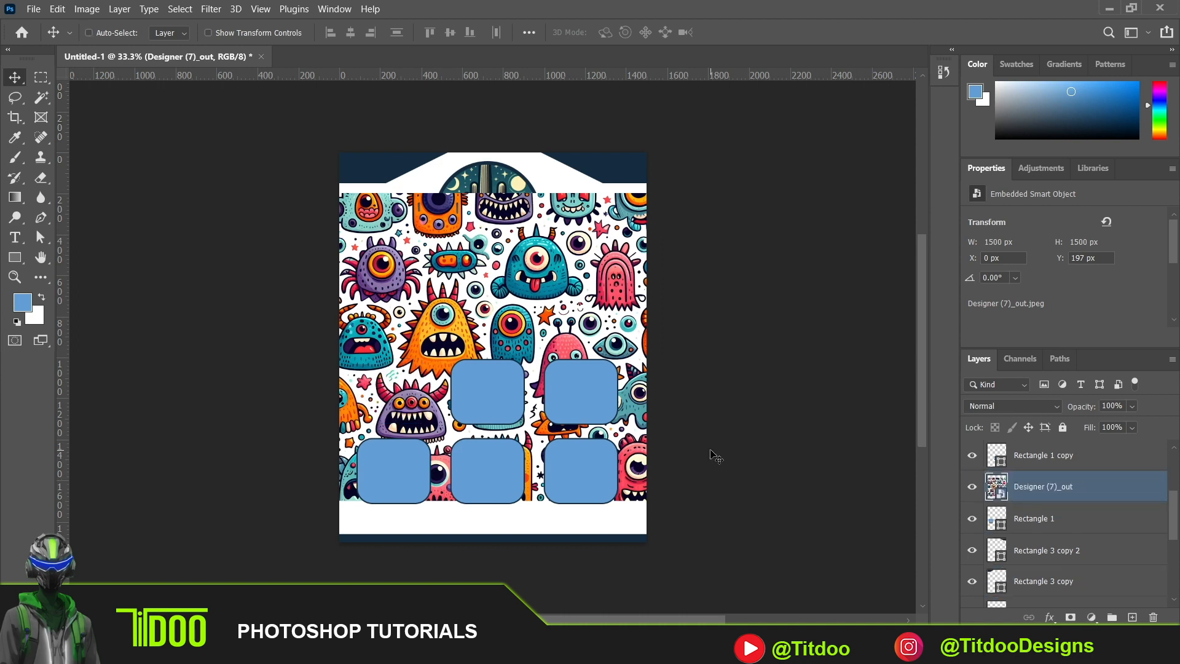
pyautogui.hotkey('ctrl', 'alt', 'g')
# - Scale the clipped Designer (7)_out image to about 526 px square and position it over the upper-left rounded rectangle
pyautogui.hotkey('ctrl', 't')
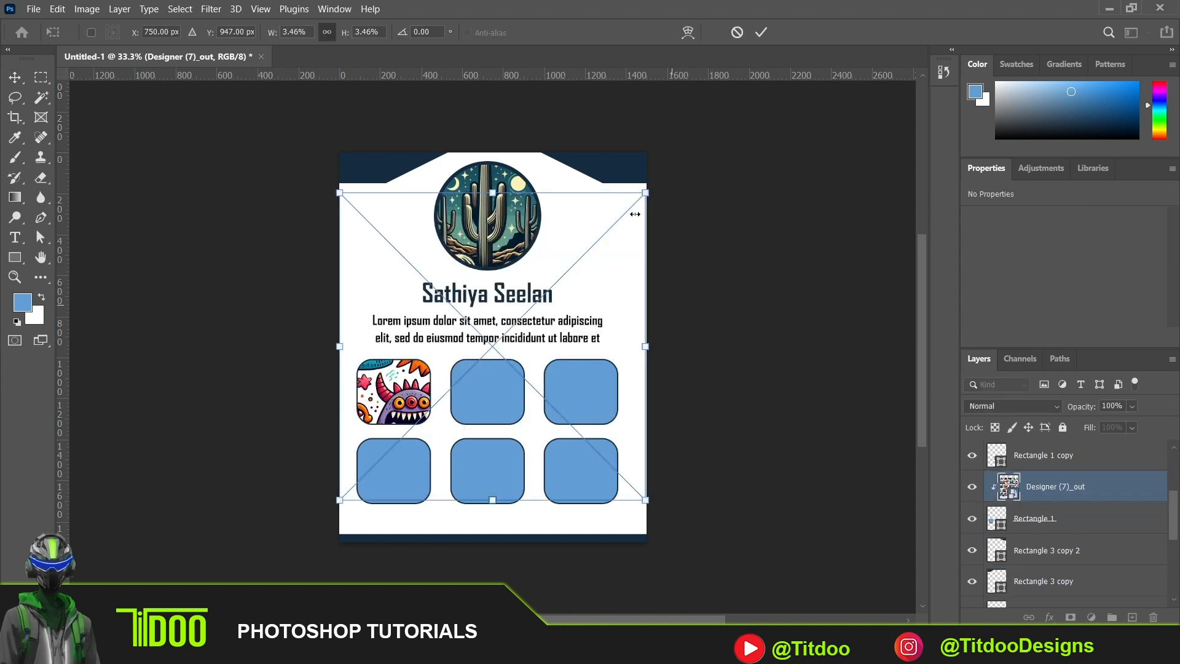
pyautogui.moveTo(645, 194); pyautogui.dragTo(439, 391)
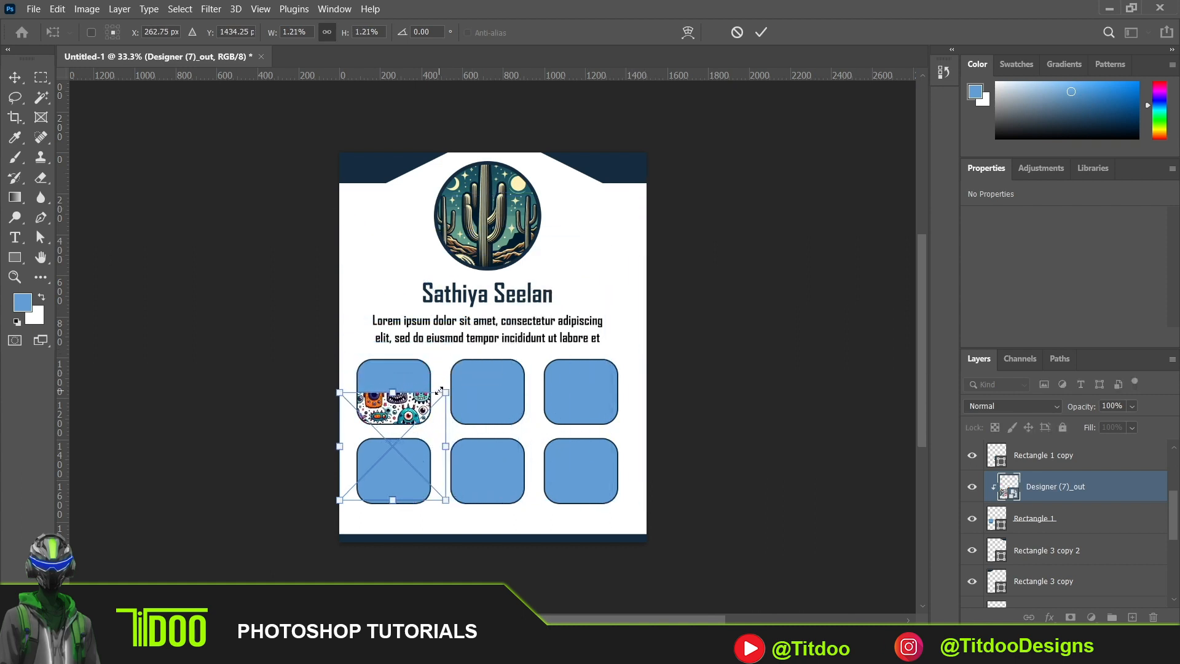
pyautogui.moveTo(382, 417); pyautogui.dragTo(389, 367)
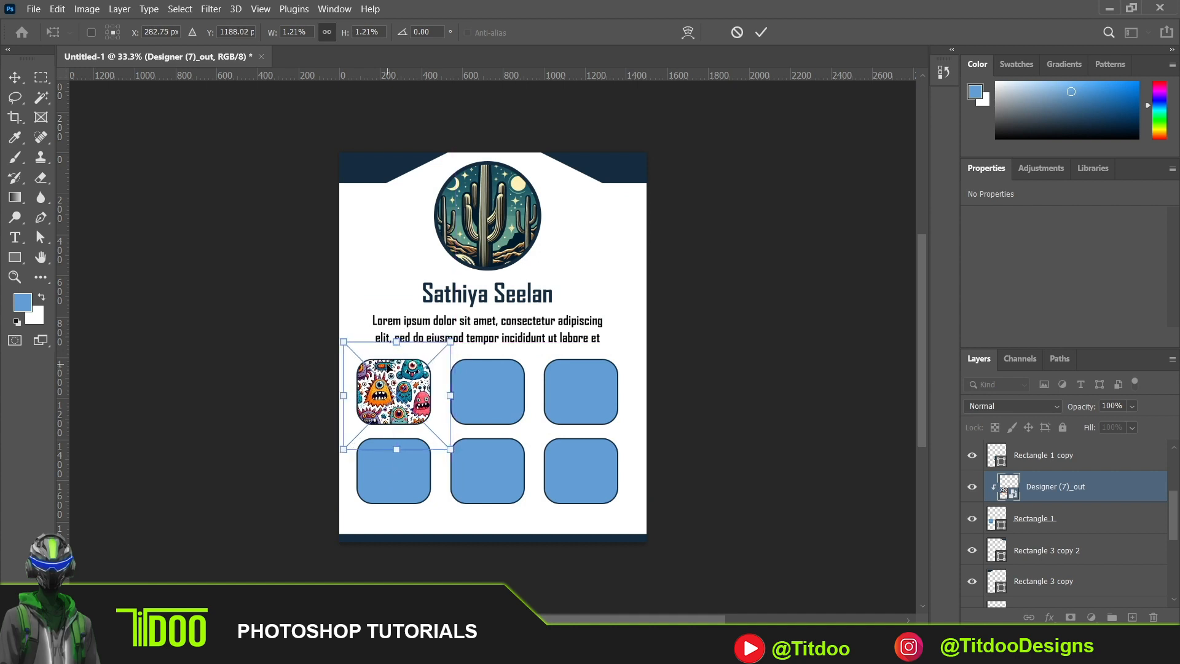
pyautogui.press('Return')
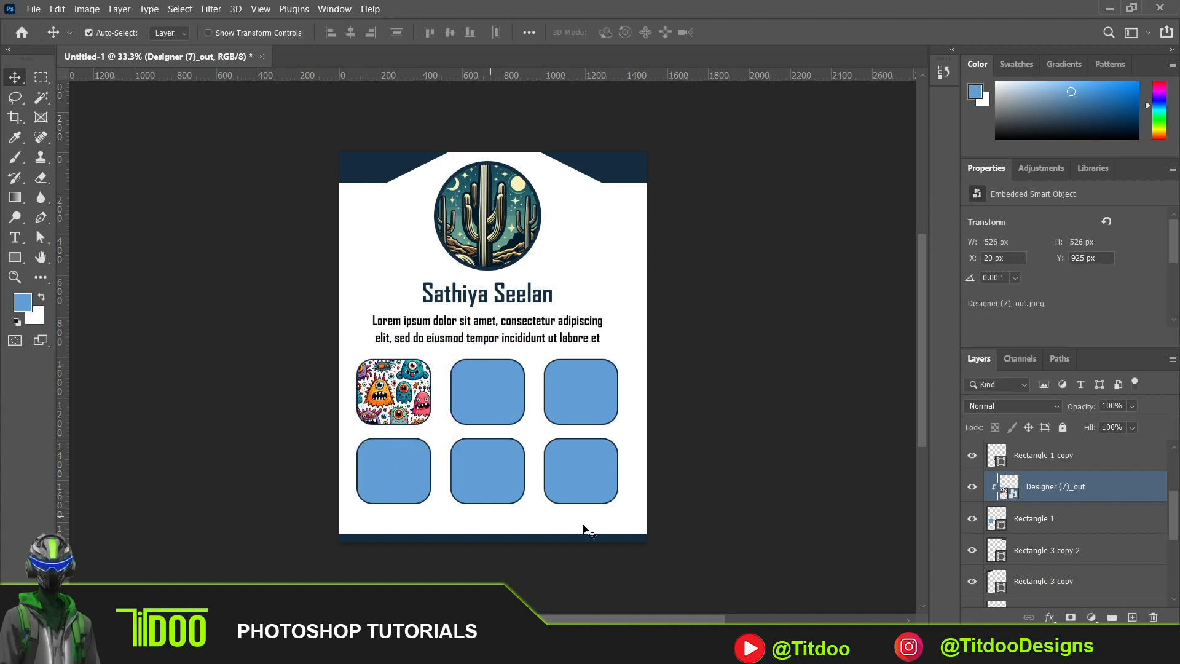
# - Place the Designer (8)_out JPEG from the Downloads folder into the layout at its default size
pyautogui.click(779, 649)
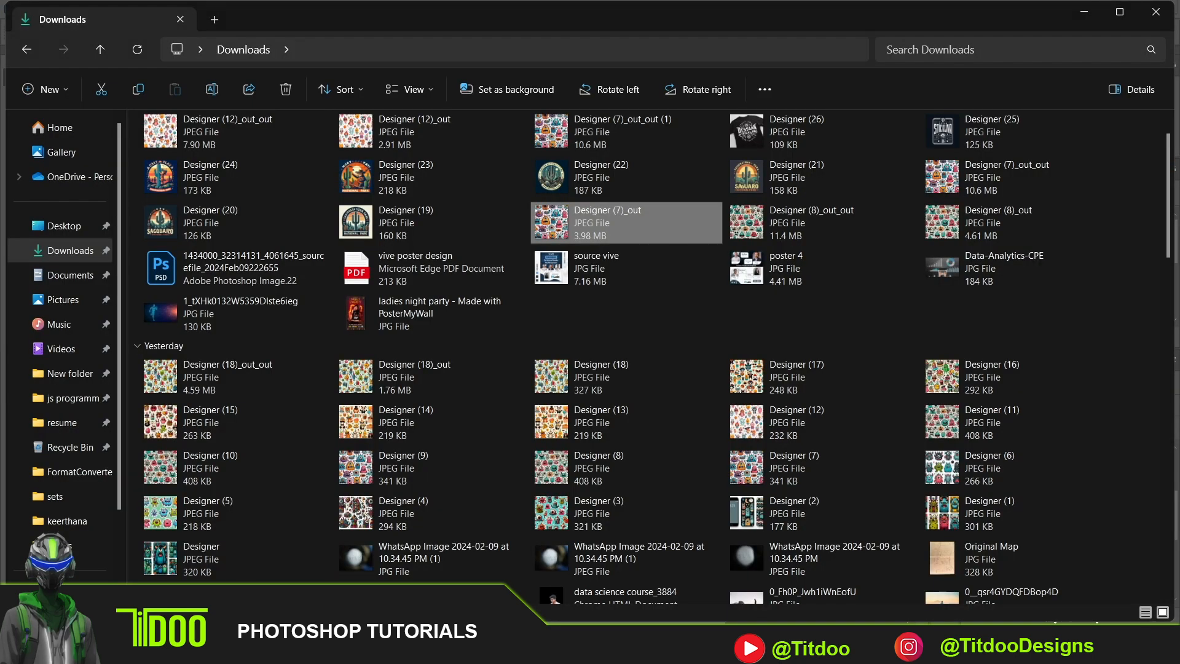
pyautogui.moveTo(943, 222); pyautogui.dragTo(616, 481)
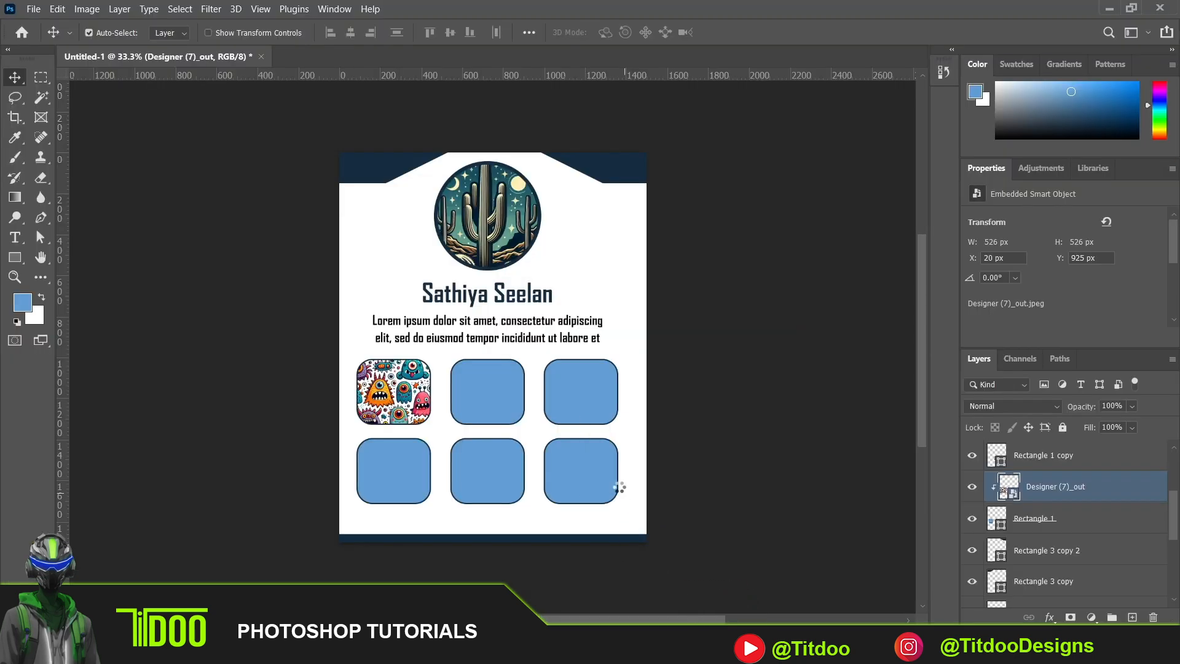
pyautogui.press('Return')
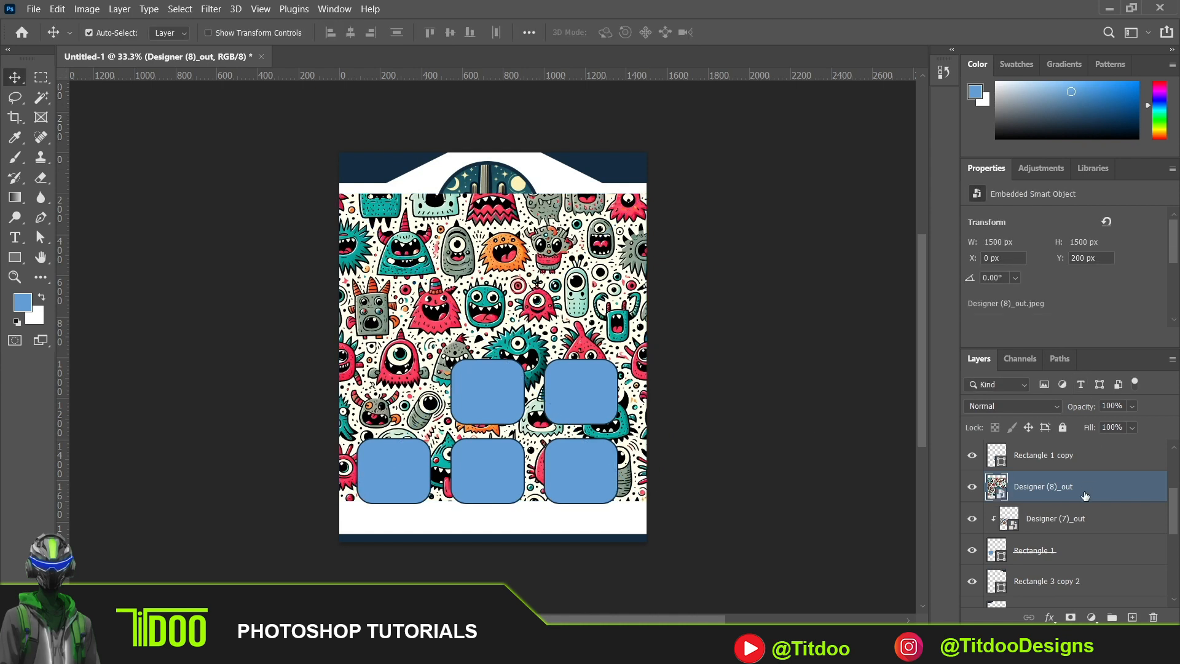
# - Clip the Designer (8)_out image to the upper-middle rounded rectangle and scale it down to fit that shape
pyautogui.moveTo(1086, 488); pyautogui.dragTo(1078, 444)
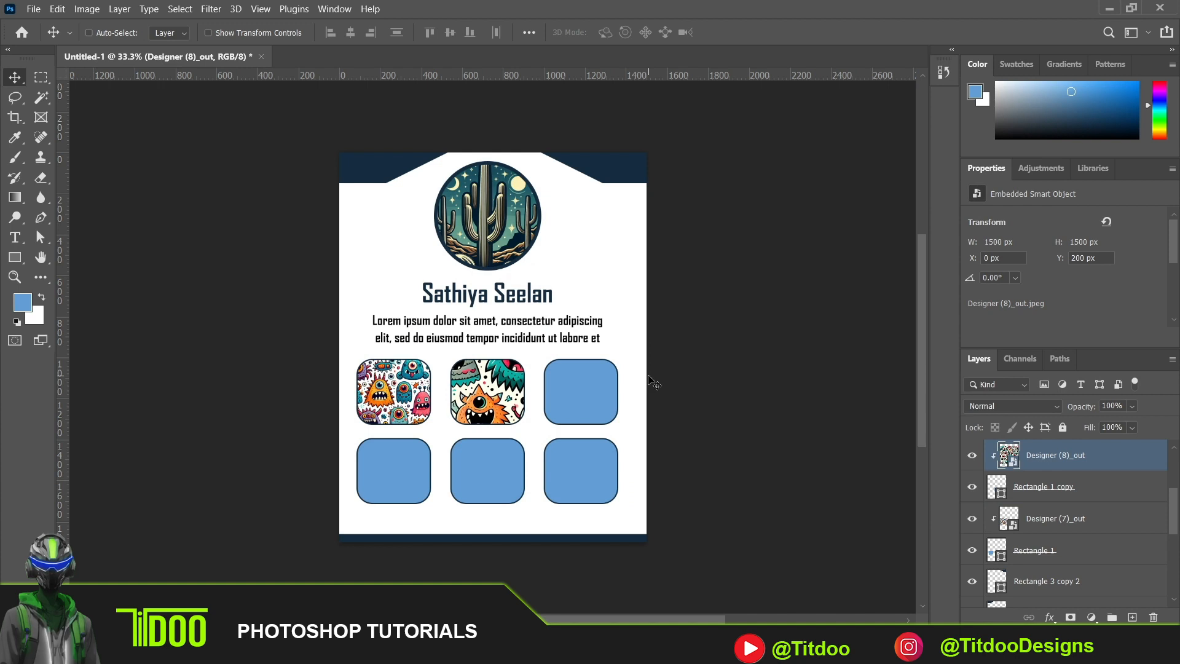
pyautogui.hotkey('ctrl', 't')
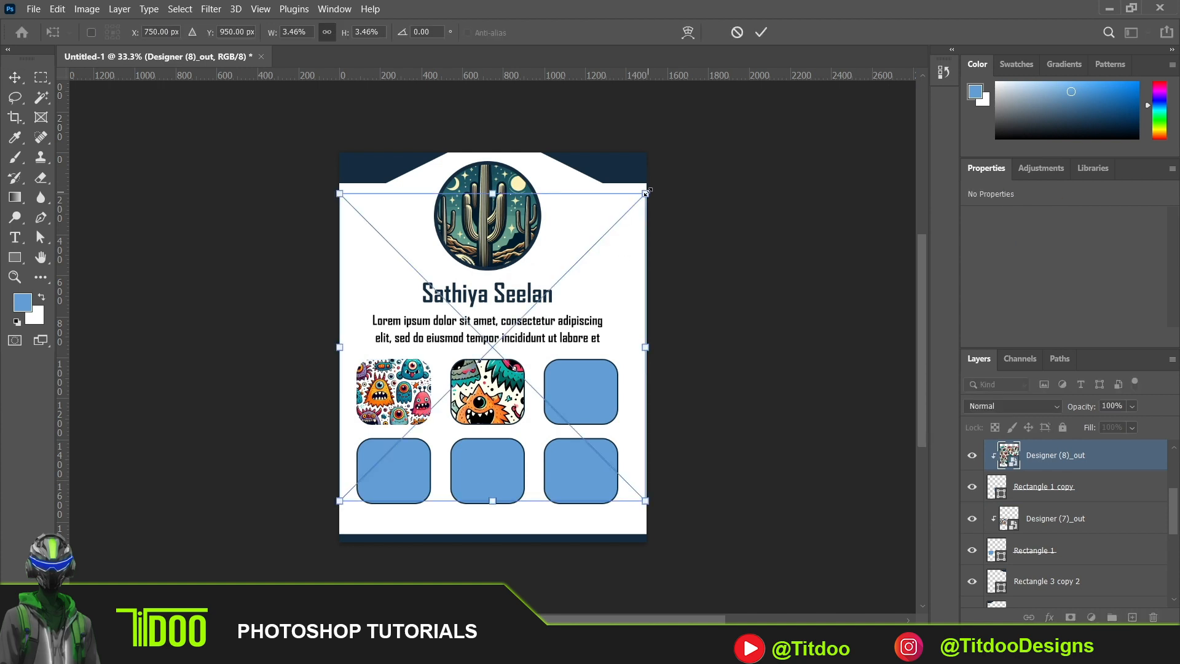
pyautogui.moveTo(647, 193); pyautogui.dragTo(458, 457)
pyautogui.moveTo(391, 464); pyautogui.dragTo(499, 392)
pyautogui.press('Return')
# - Place the Designer (7)_out_out JPEG from the Downloads folder, scaled down over the upper-right rounded rectangle and clipped to it
pyautogui.click(695, 651)
pyautogui.moveTo(615, 307); pyautogui.dragTo(615, 344)
pyautogui.moveTo(646, 193); pyautogui.dragTo(428, 413)
pyautogui.moveTo(386, 458); pyautogui.dragTo(584, 390)
pyautogui.press('Return')
pyautogui.hotkey('ctrl', ']')
pyautogui.hotkey('ctrl', 'alt', 'g')
pyautogui.click(394, 393)
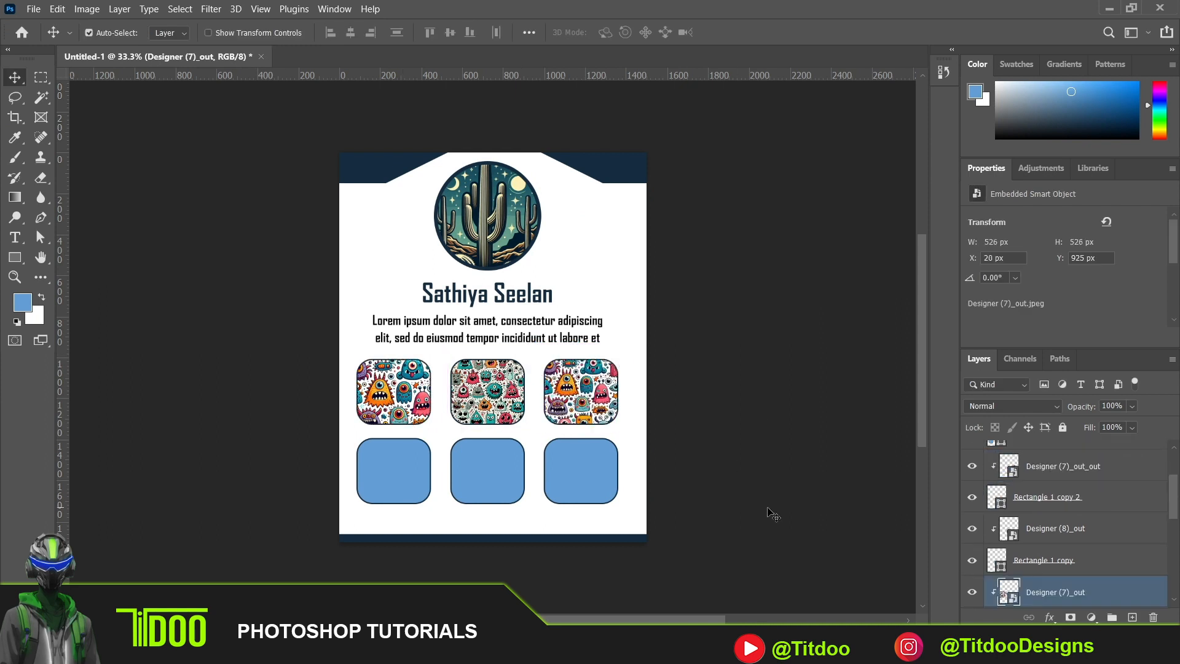
# - Place the Designer (19) JPEG from the Downloads folder, clip it to the lower-left rounded rectangle and scale it to about 4.05%
pyautogui.click(695, 651)
pyautogui.moveTo(430, 177); pyautogui.dragTo(522, 233)
pyautogui.press('Return')
pyautogui.moveTo(1067, 593); pyautogui.dragTo(1051, 472)
pyautogui.hotkey('ctrl', 'alt', 'g')
pyautogui.hotkey('ctrl', 't')
pyautogui.moveTo(646, 193); pyautogui.dragTo(407, 435)
pyautogui.moveTo(386, 472); pyautogui.dragTo(406, 473)
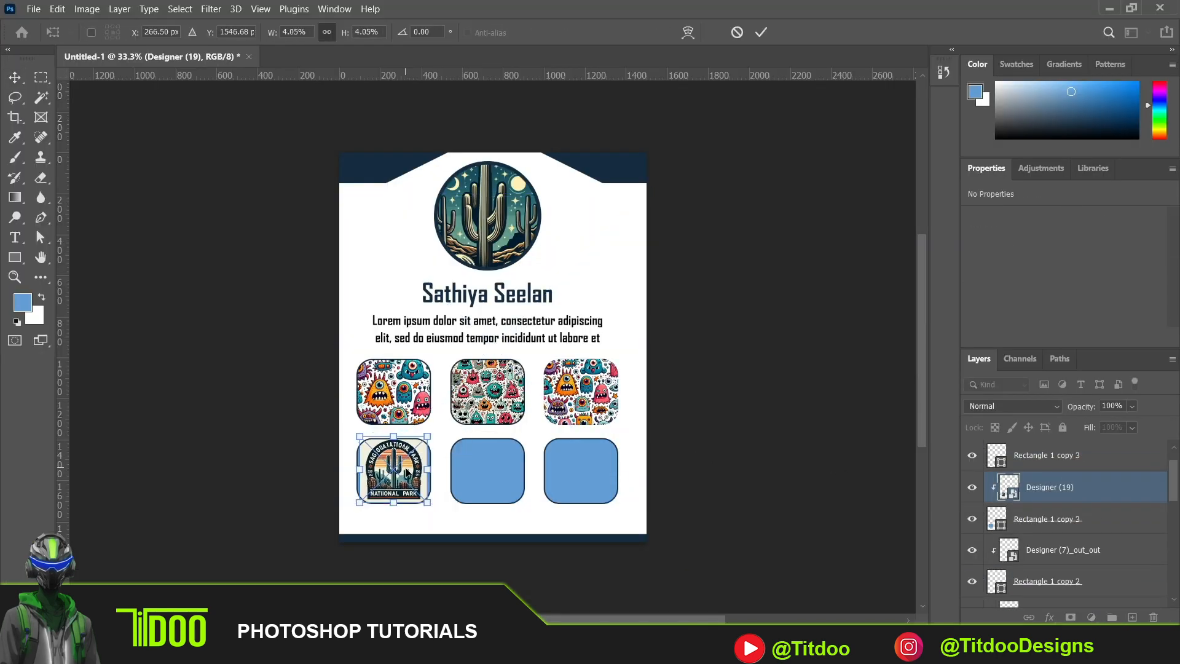
pyautogui.press('Return')
# - Place the Designer (23) JPEG from the Downloads folder, scaled down over the lower-middle rounded rectangle
pyautogui.click(694, 651)
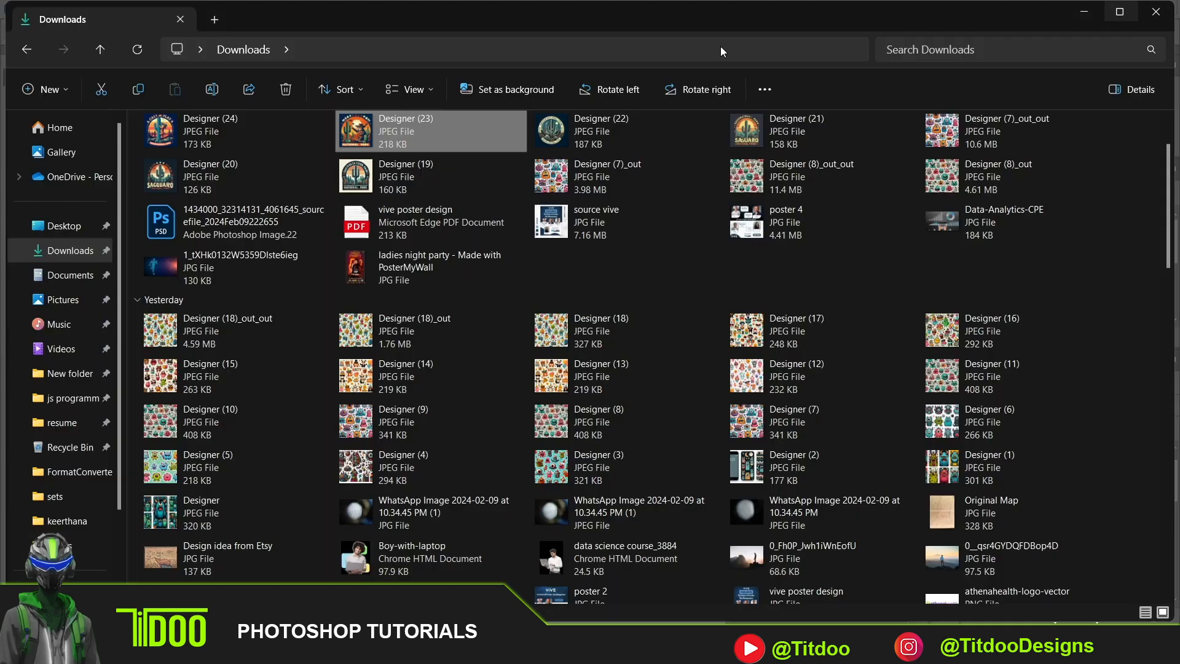
pyautogui.moveTo(431, 131); pyautogui.dragTo(615, 344)
pyautogui.moveTo(646, 193); pyautogui.dragTo(460, 380)
pyautogui.moveTo(399, 440); pyautogui.dragTo(495, 447)
pyautogui.press('Return')
# - Clip the Designer (23) image to the lower-middle rounded rectangle and resize and position it to fill the shape
pyautogui.moveTo(1057, 486); pyautogui.dragTo(1051, 471)
pyautogui.hotkey('ctrl', 'alt', 'g')
pyautogui.hotkey('ctrl', 't')
pyautogui.moveTo(554, 388); pyautogui.dragTo(494, 448)
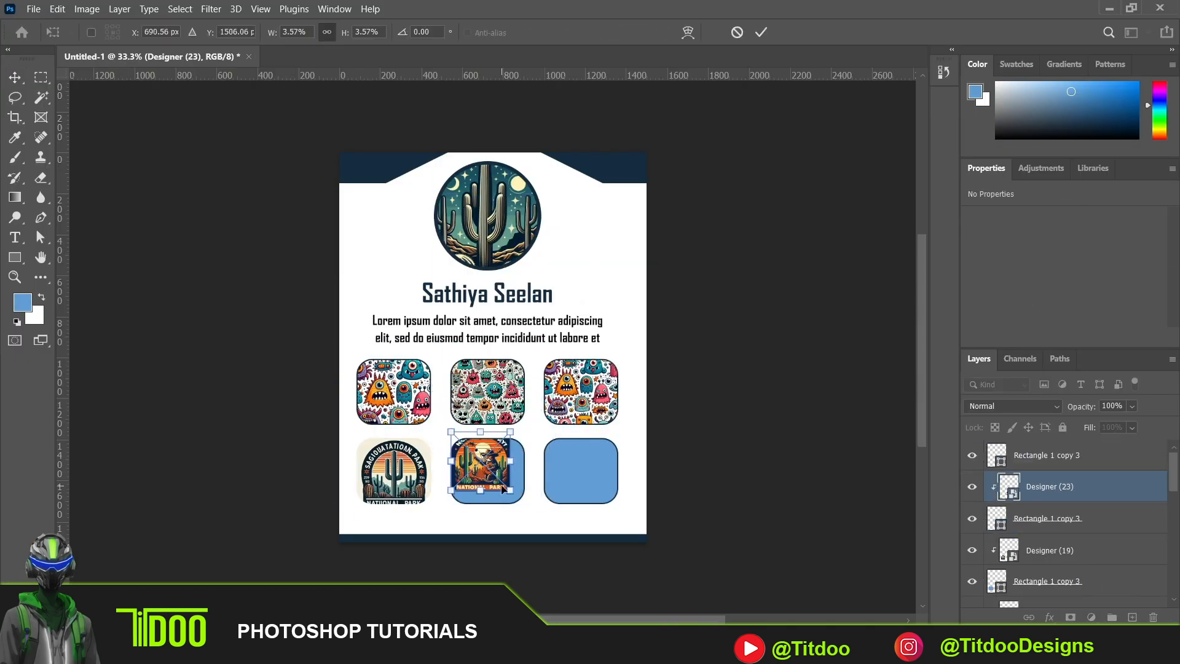
pyautogui.moveTo(510, 491); pyautogui.dragTo(526, 507)
pyautogui.press('Return')
pyautogui.moveTo(490, 473); pyautogui.dragTo(485, 470)
# - Place the Designer (21) JPEG from the Downloads folder into the layout at its default size
pyautogui.hotkey('alt', 'Tab')
pyautogui.click(245, 513)
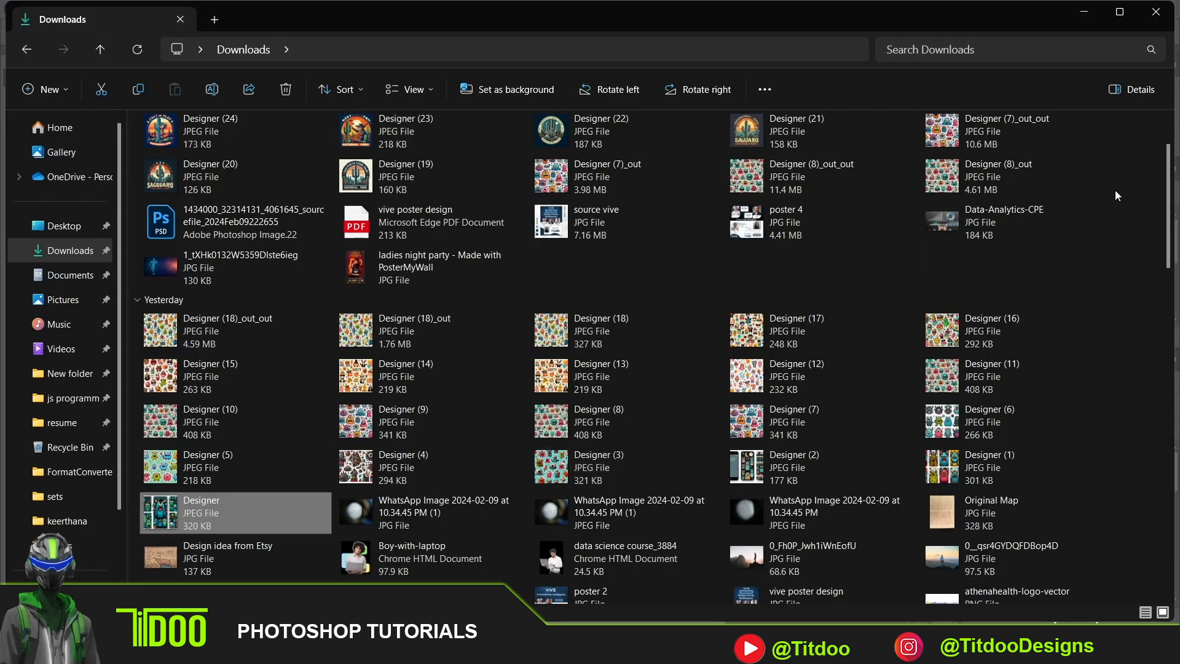
pyautogui.doubleClick(791, 141)
pyautogui.click(1161, 9)
pyautogui.moveTo(791, 139); pyautogui.dragTo(682, 369)
pyautogui.press('Return')
# - Clip the Designer (21) image to the lower-right rounded rectangle and scale it down to fill that shape
pyautogui.moveTo(1062, 486); pyautogui.dragTo(1064, 447)
pyautogui.hotkey('ctrl', 'alt', 'g')
pyautogui.hotkey('ctrl', 't')
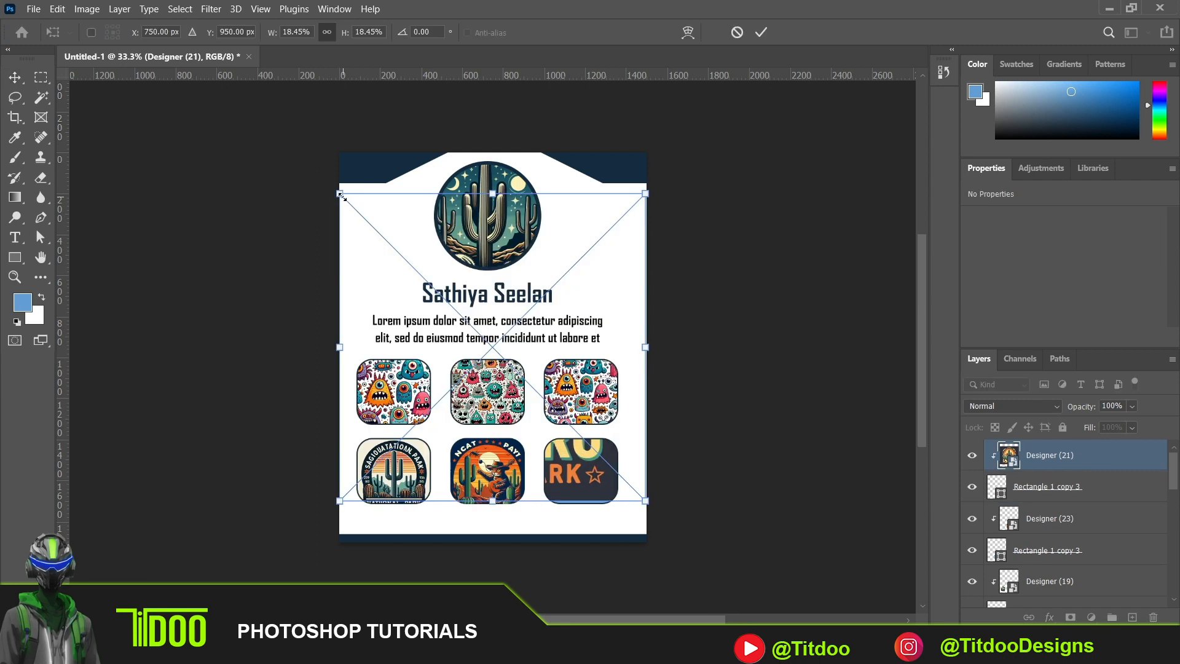
pyautogui.moveTo(342, 197); pyautogui.dragTo(557, 413)
pyautogui.press('Return')
pyautogui.moveTo(600, 457); pyautogui.dragTo(579, 473)
pyautogui.click(654, 290)
# - Scale the circular picture, name heading and paragraph together to about 72.66% and centre them near the top of the page
pyautogui.press('t')
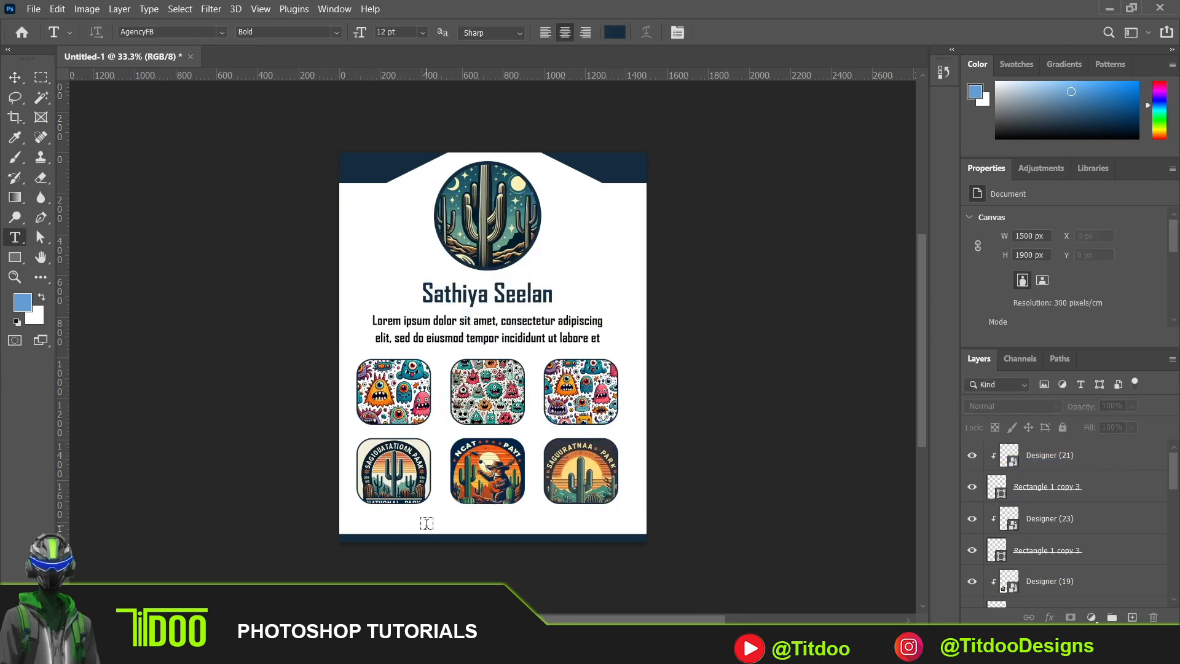
pyautogui.click(15, 78)
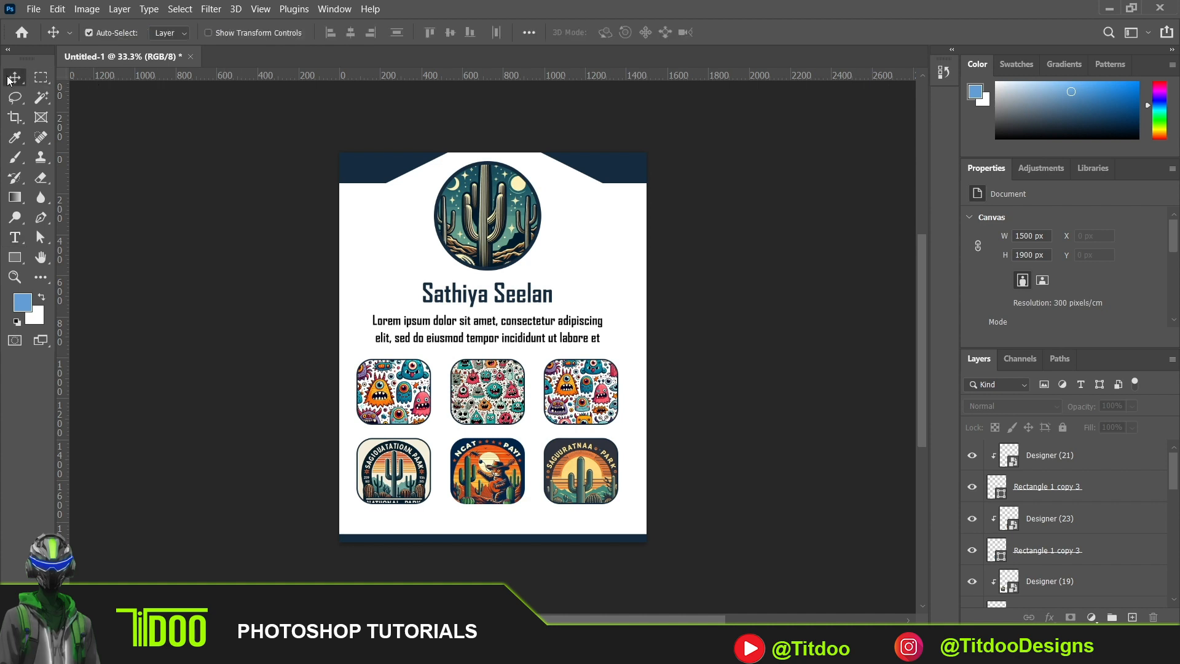
pyautogui.moveTo(424, 189); pyautogui.dragTo(552, 335)
pyautogui.hotkey('ctrl', 't')
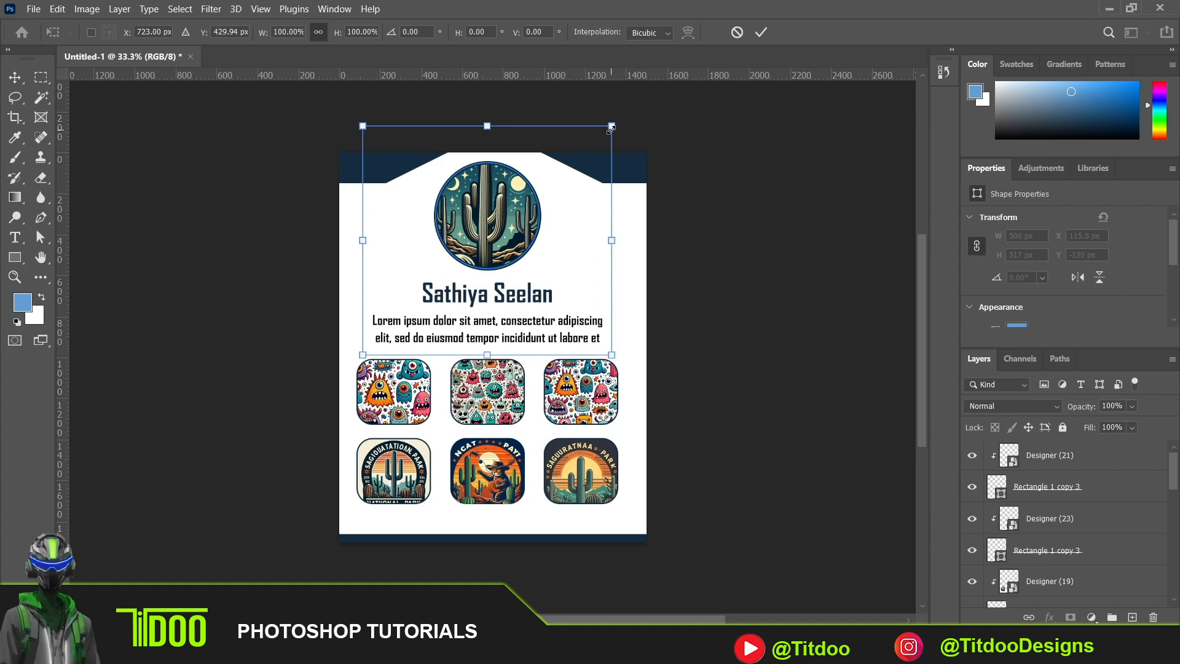
pyautogui.moveTo(612, 126); pyautogui.dragTo(544, 188)
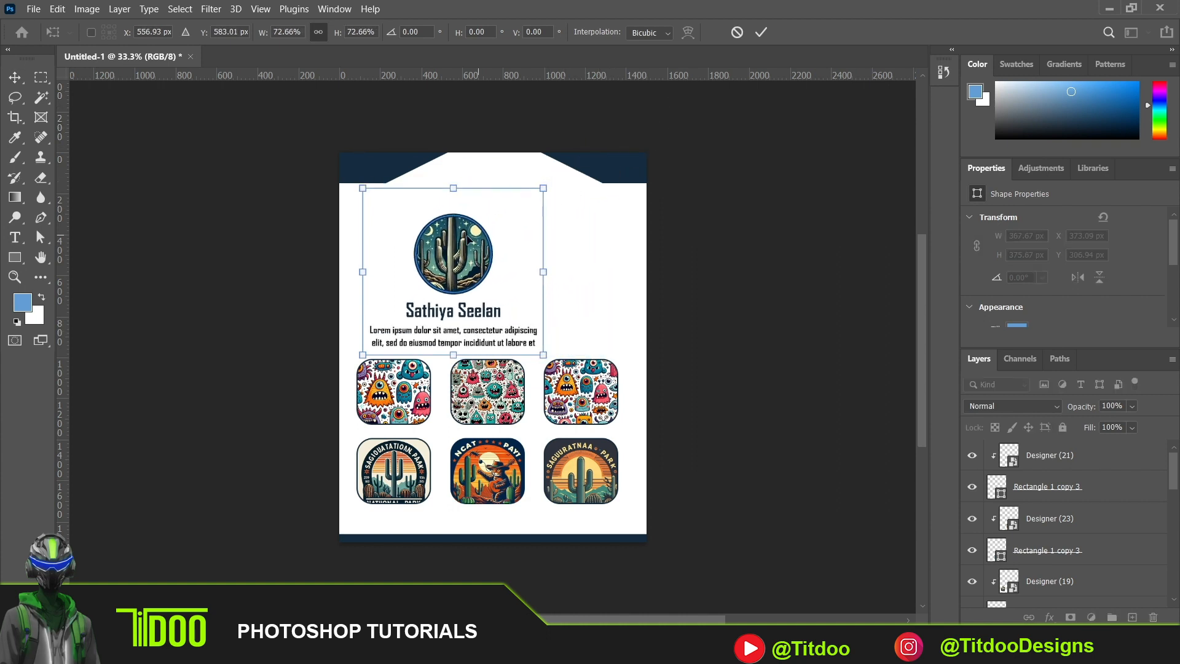
pyautogui.moveTo(463, 247); pyautogui.dragTo(496, 198)
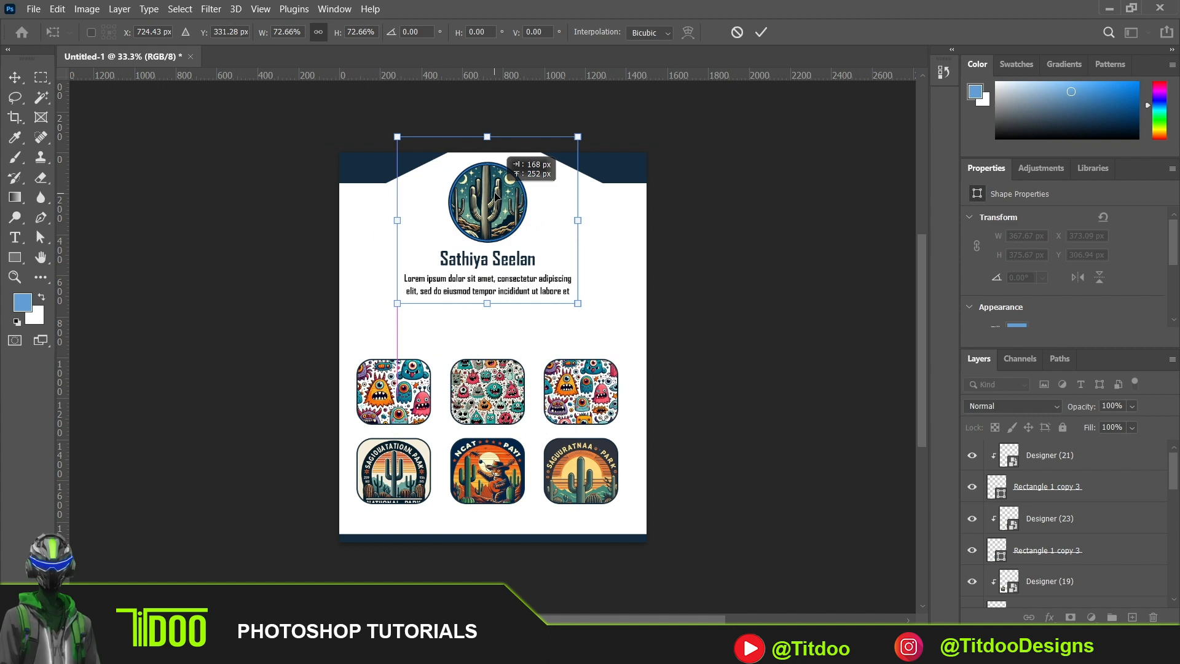
pyautogui.press('Return')
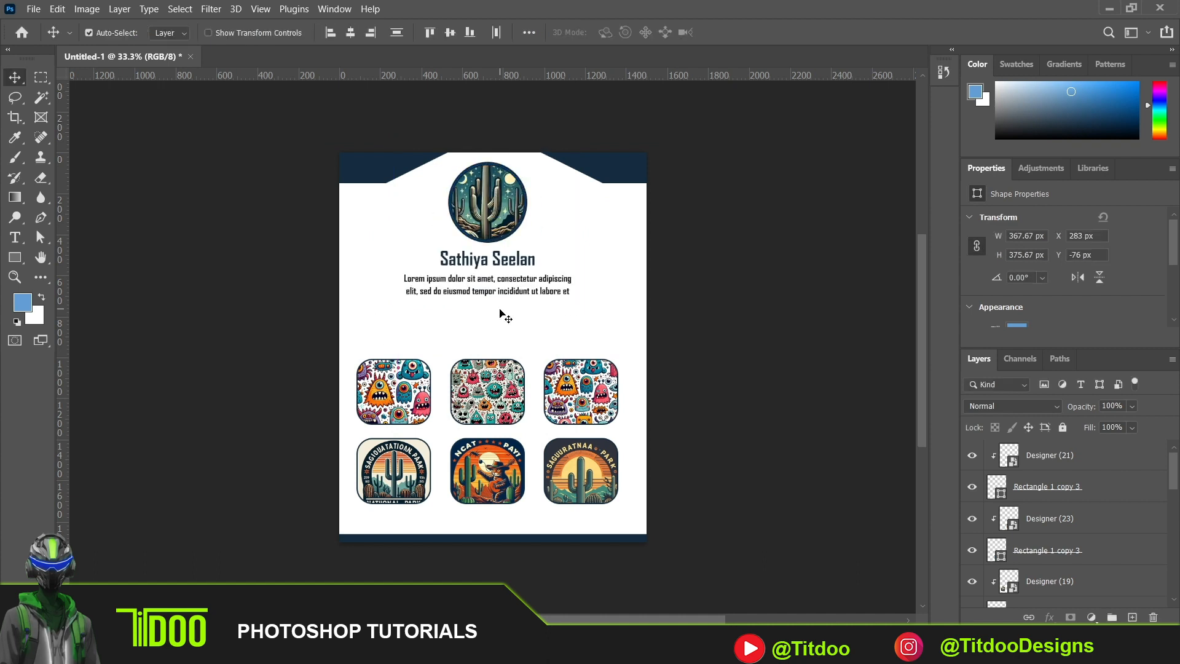
# - Move both rows of clipped images up beneath the paragraph and nudge them slightly right and down
pyautogui.moveTo(352, 356); pyautogui.dragTo(627, 490)
pyautogui.hotkey('ctrl', 't')
pyautogui.moveTo(590, 402); pyautogui.dragTo(590, 348)
pyautogui.press('Return')
pyautogui.hotkey('shift', 'Right')
pyautogui.hotkey('shift', 'Right')
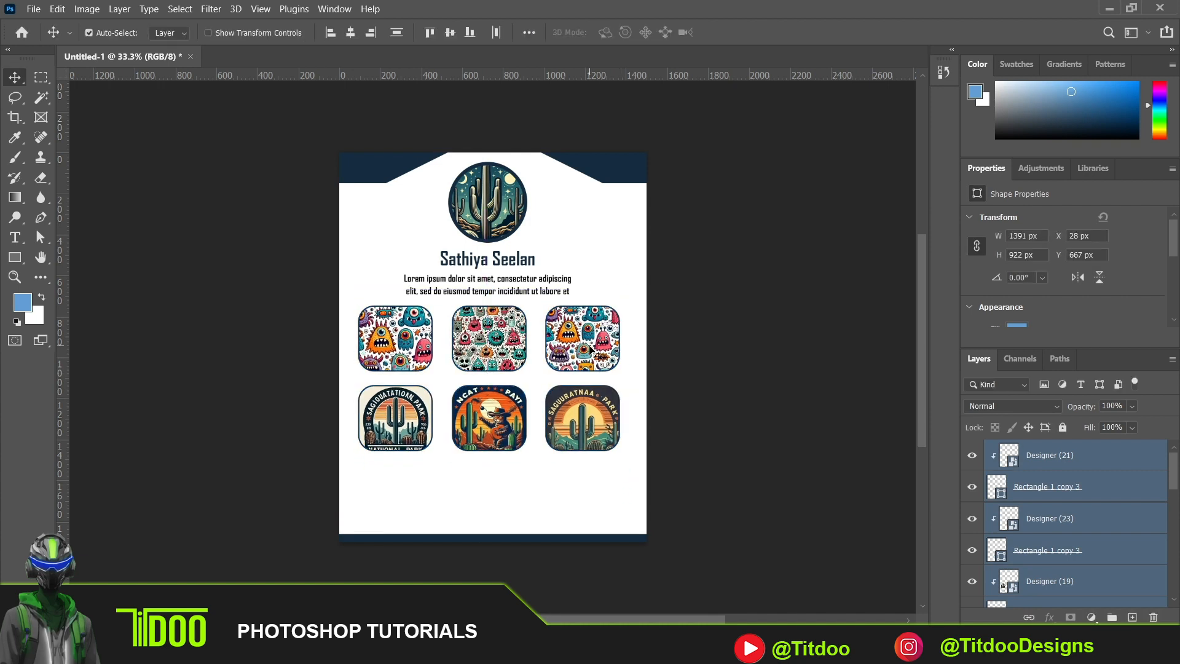
pyautogui.hotkey('shift', 'Down')
pyautogui.click(704, 390)
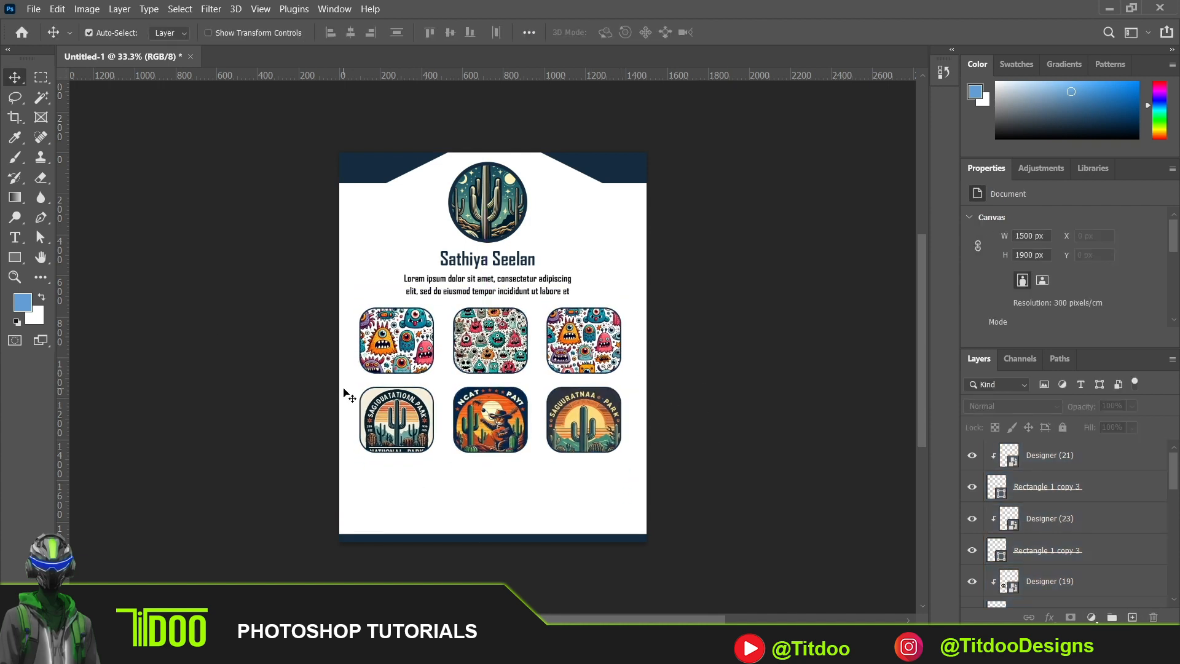
# - Move the lower row of three clipped images down to leave a gap beneath the upper row
pyautogui.moveTo(344, 414); pyautogui.dragTo(589, 460)
pyautogui.hotkey('ctrl', 't')
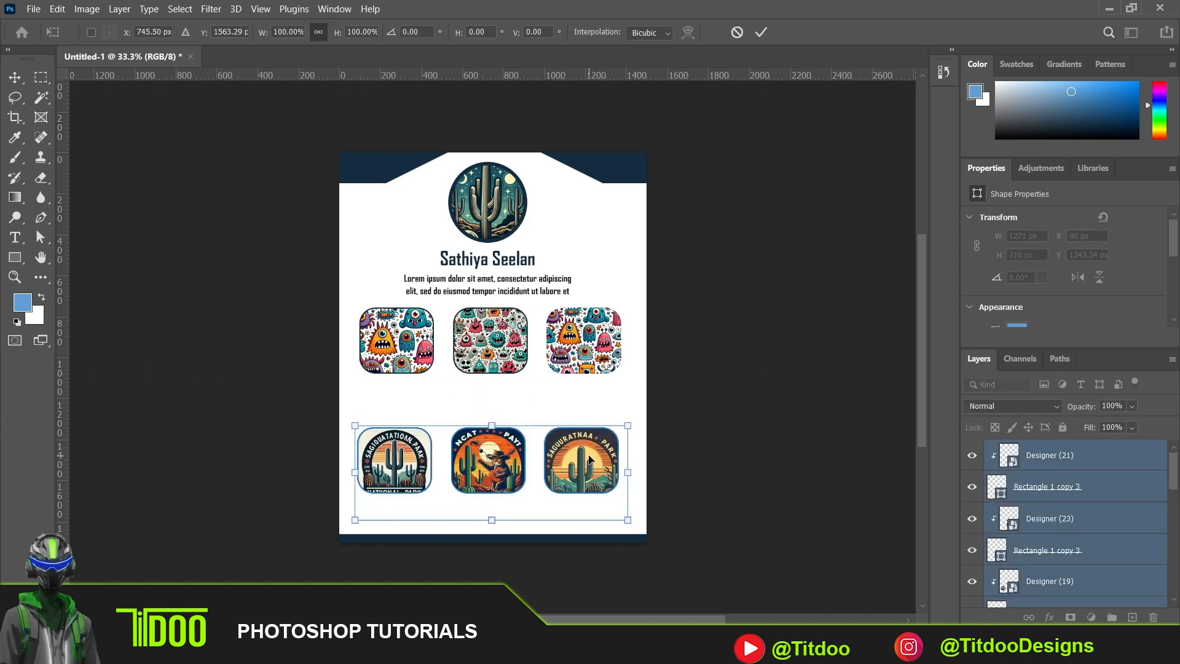
pyautogui.press('Return')
pyautogui.click(100, 232)
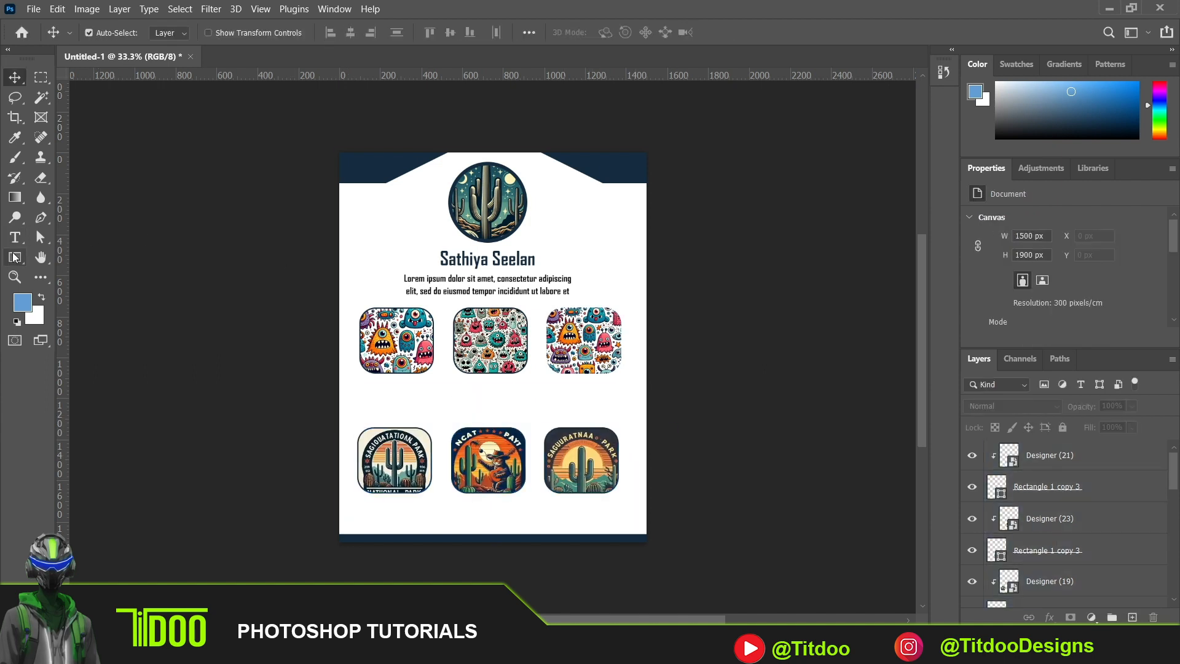
# - Draw a rectangle about 337 by 96 px beneath the upper-left image and set all its corner radii to 30 px
pyautogui.click(14, 257)
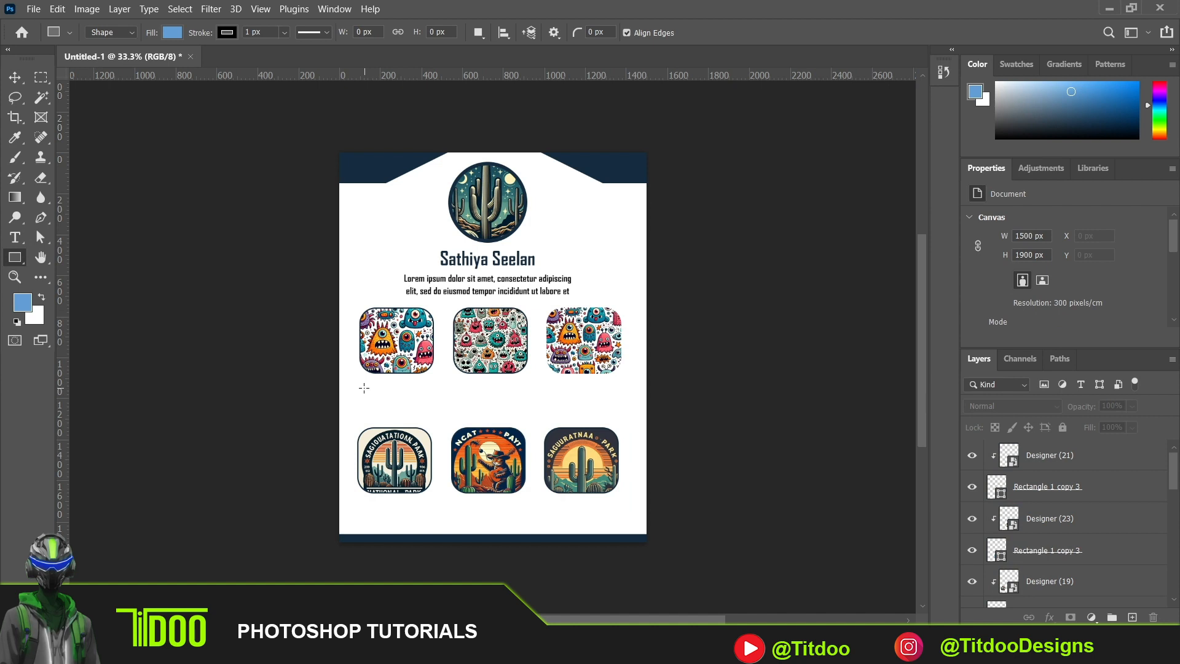
pyautogui.moveTo(364, 388); pyautogui.dragTo(437, 406)
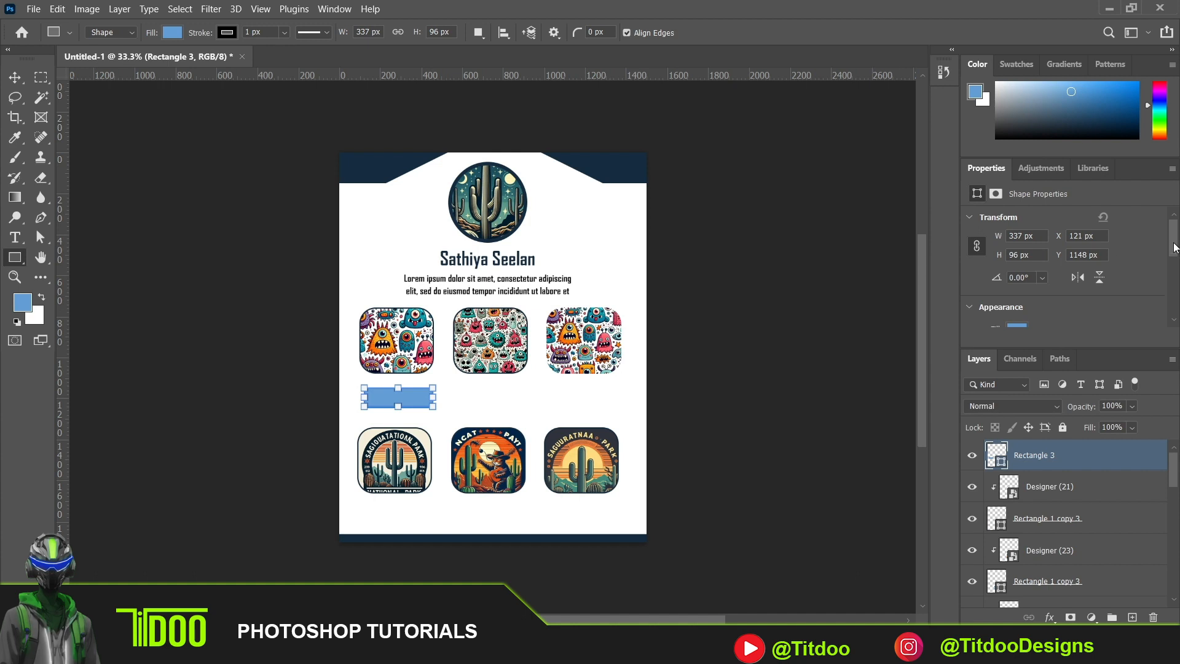
pyautogui.moveTo(1174, 247); pyautogui.dragTo(1177, 287)
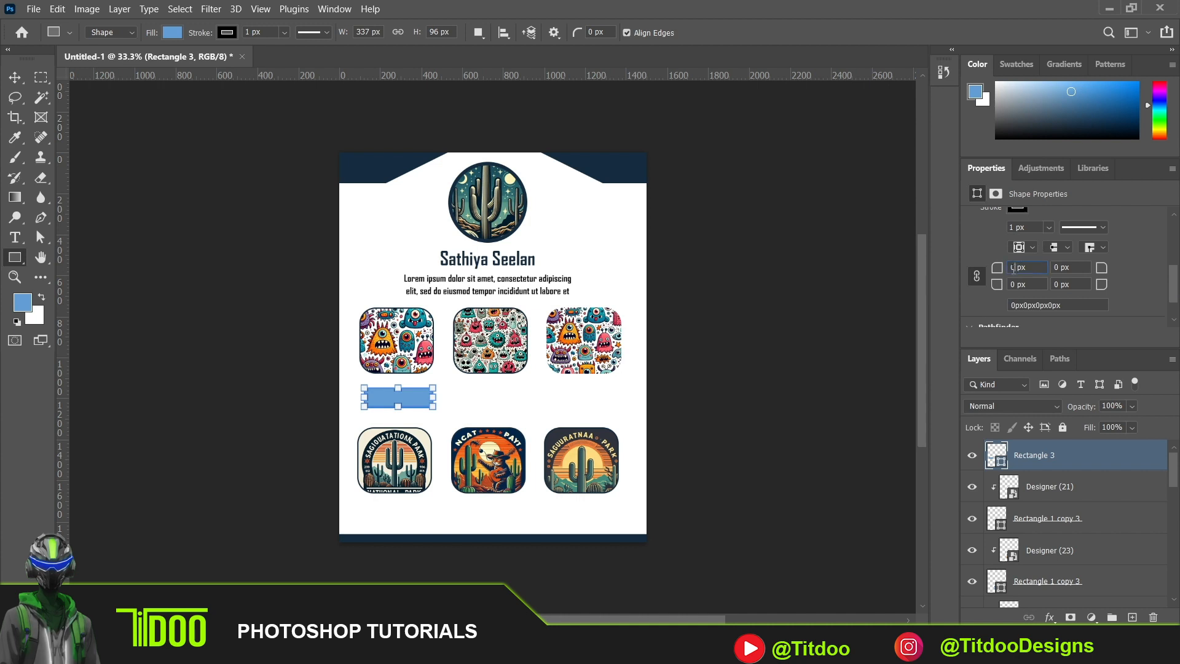
pyautogui.click(1079, 285)
# - Fill the new rounded rectangle with dark navy and nudge it slightly up and left under the first image
pyautogui.click(175, 34)
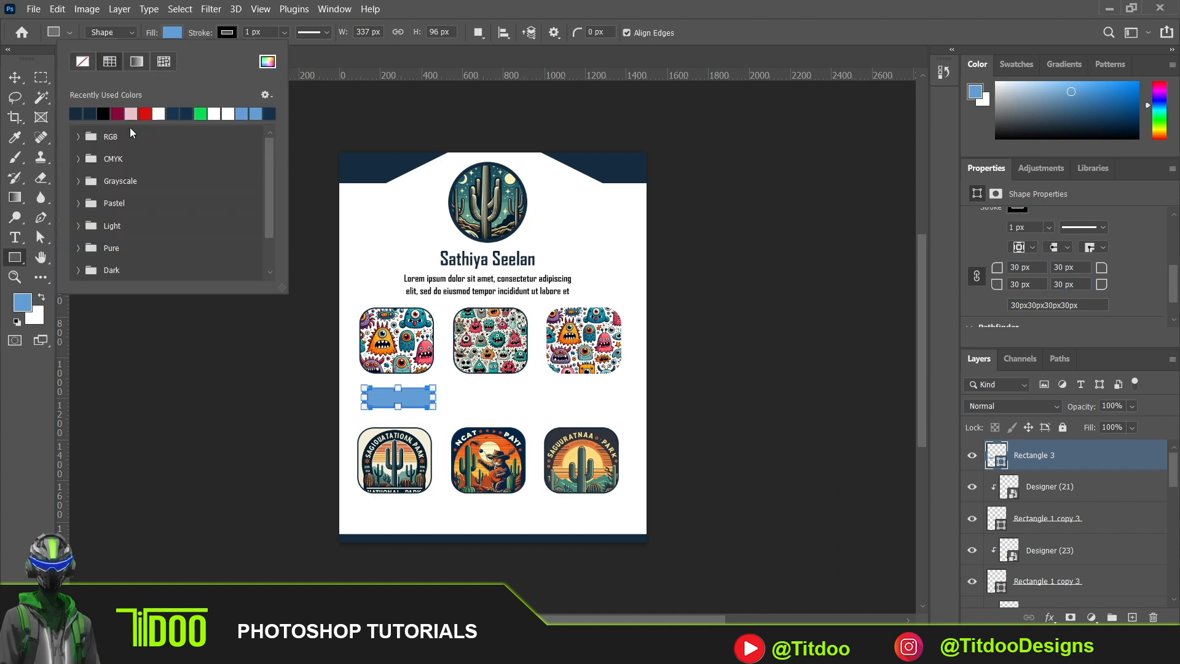
pyautogui.click(78, 112)
pyautogui.click(14, 77)
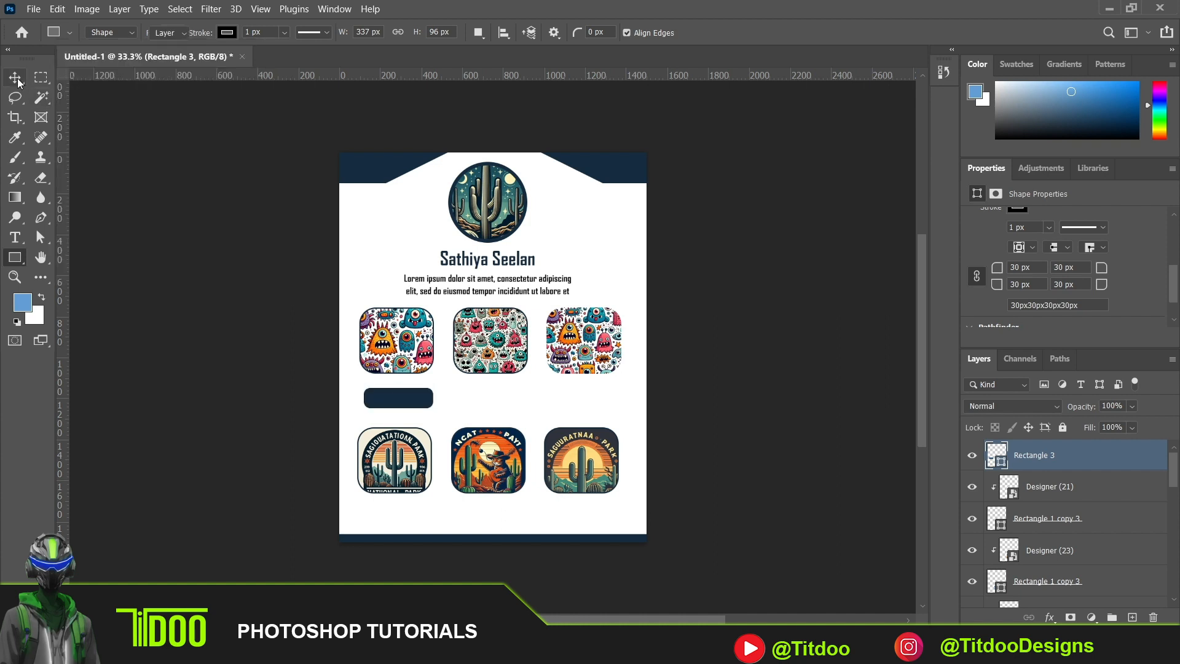
pyautogui.press('Up')
pyautogui.press('Up')
pyautogui.press('Up')
pyautogui.press('Left')
pyautogui.press('Left')
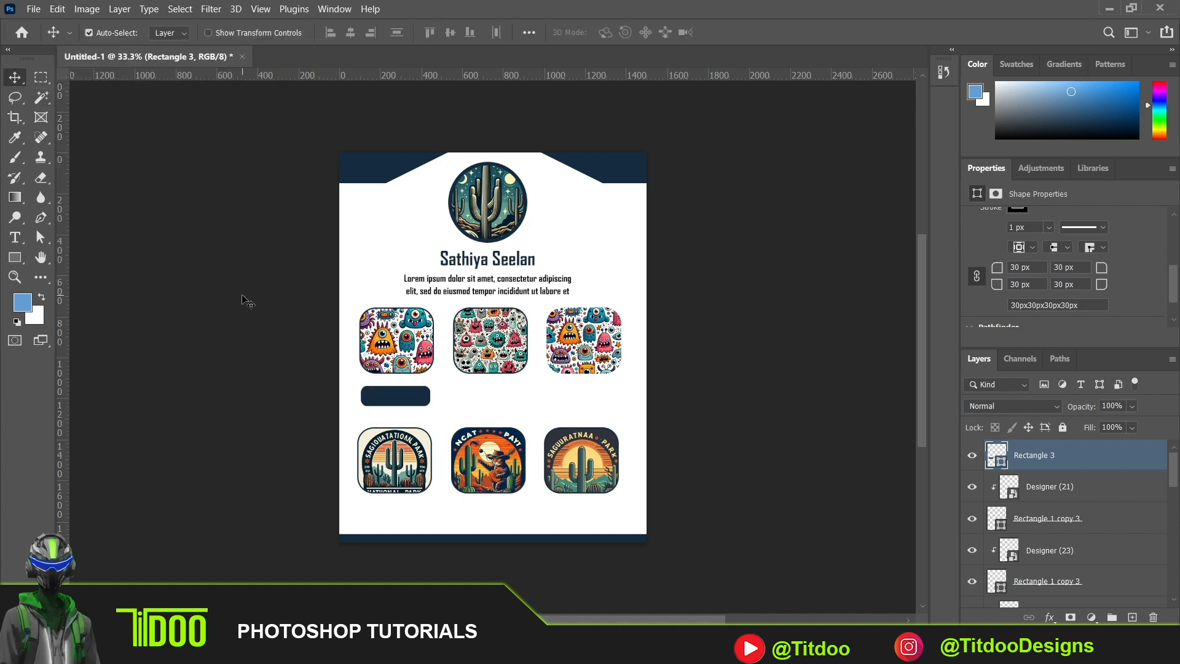
# - Add a horizontal text layer reading "Post1" beside the navy rounded rectangle
pyautogui.click(15, 237)
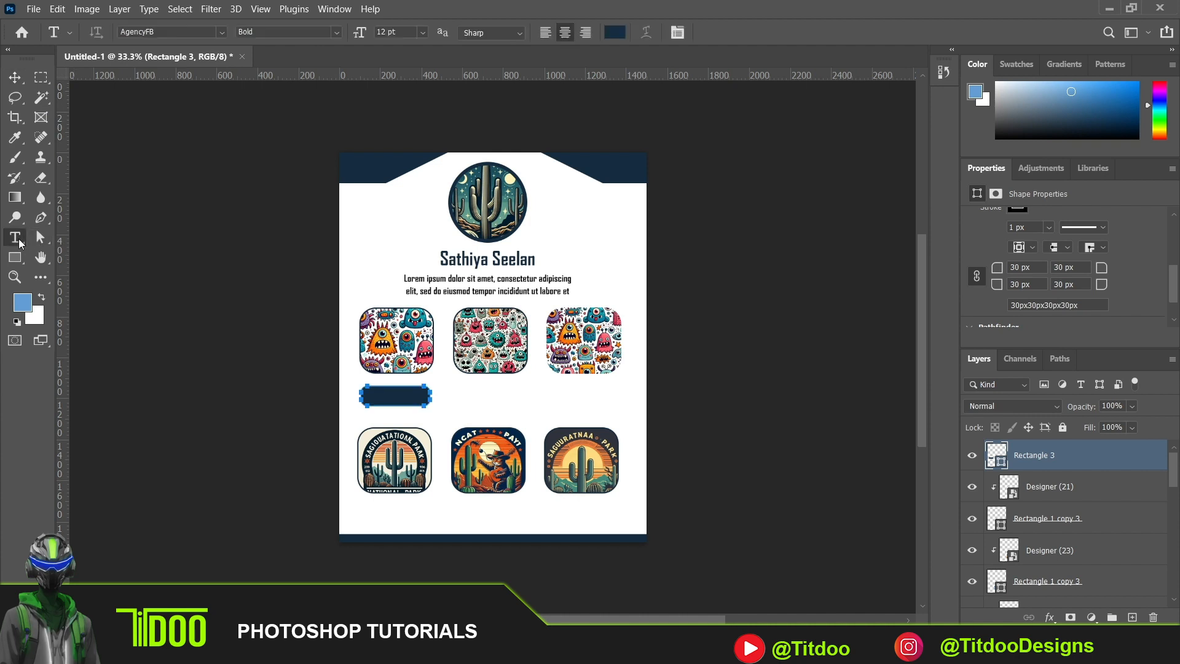
pyautogui.click(452, 395)
pyautogui.click(451, 394)
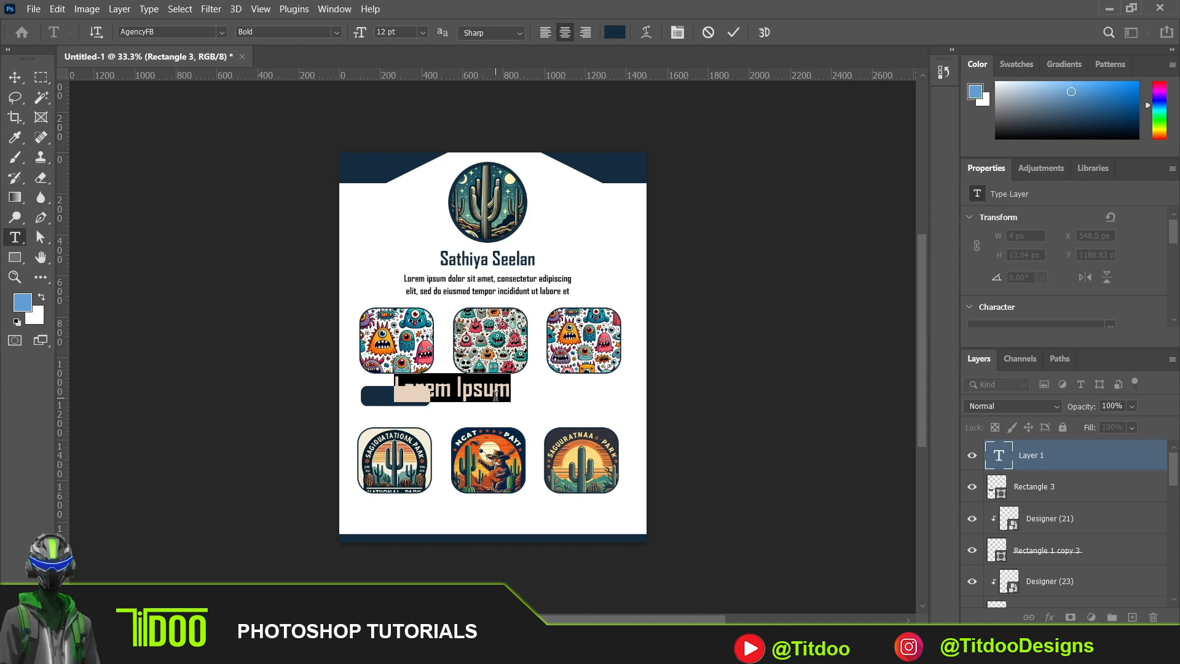
pyautogui.write('Post1')
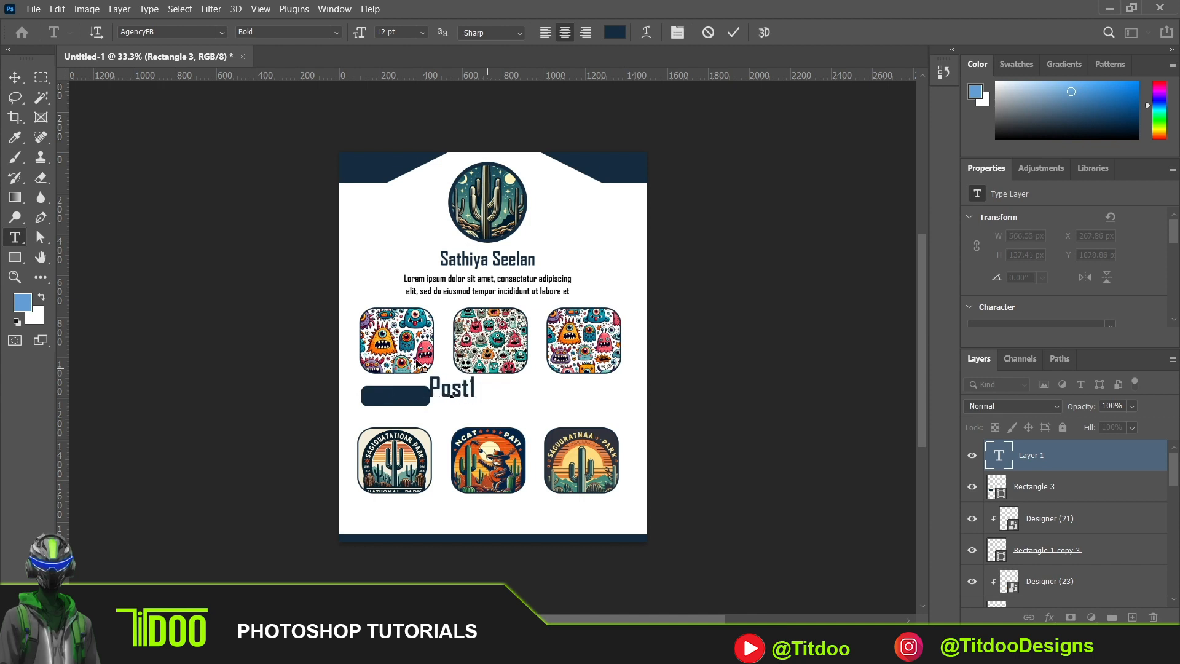
pyautogui.click(15, 78)
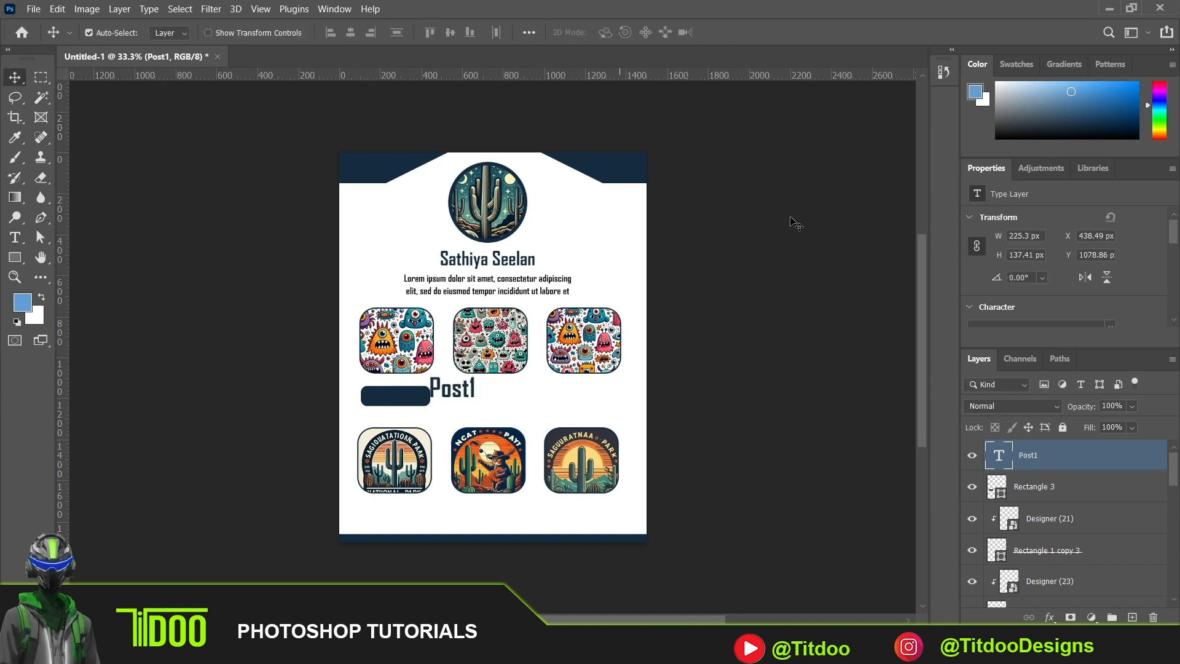
# - Set the Post1 text colour to white by sampling the page background
pyautogui.moveTo(1175, 233); pyautogui.dragTo(1177, 252)
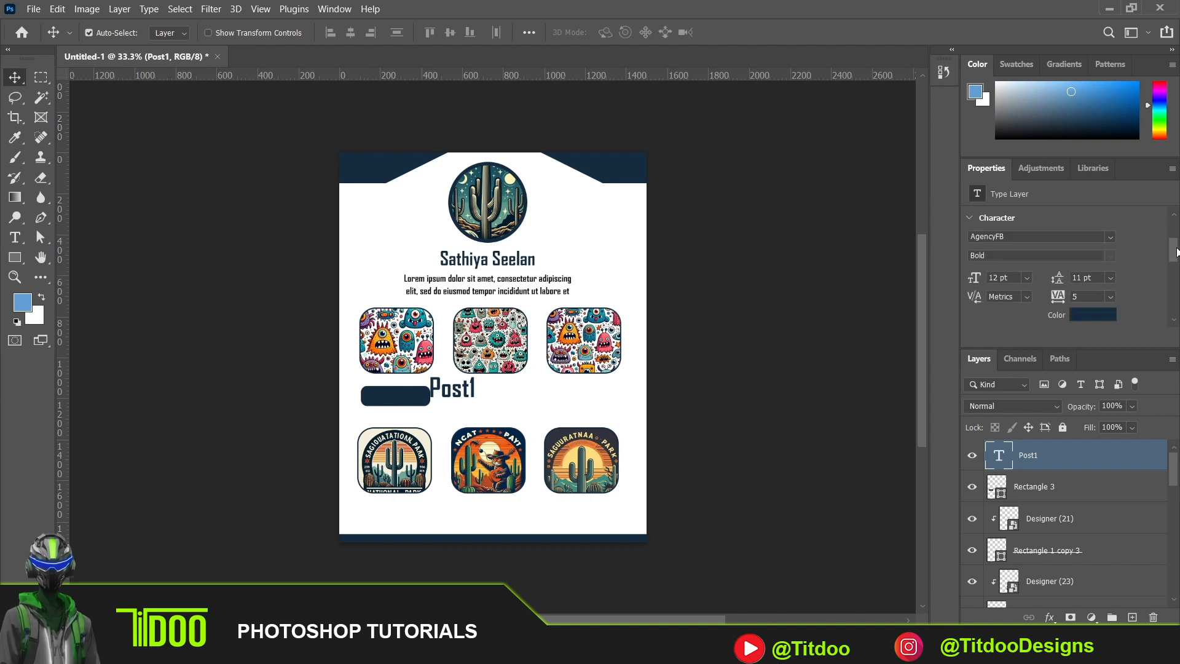
pyautogui.click(1074, 316)
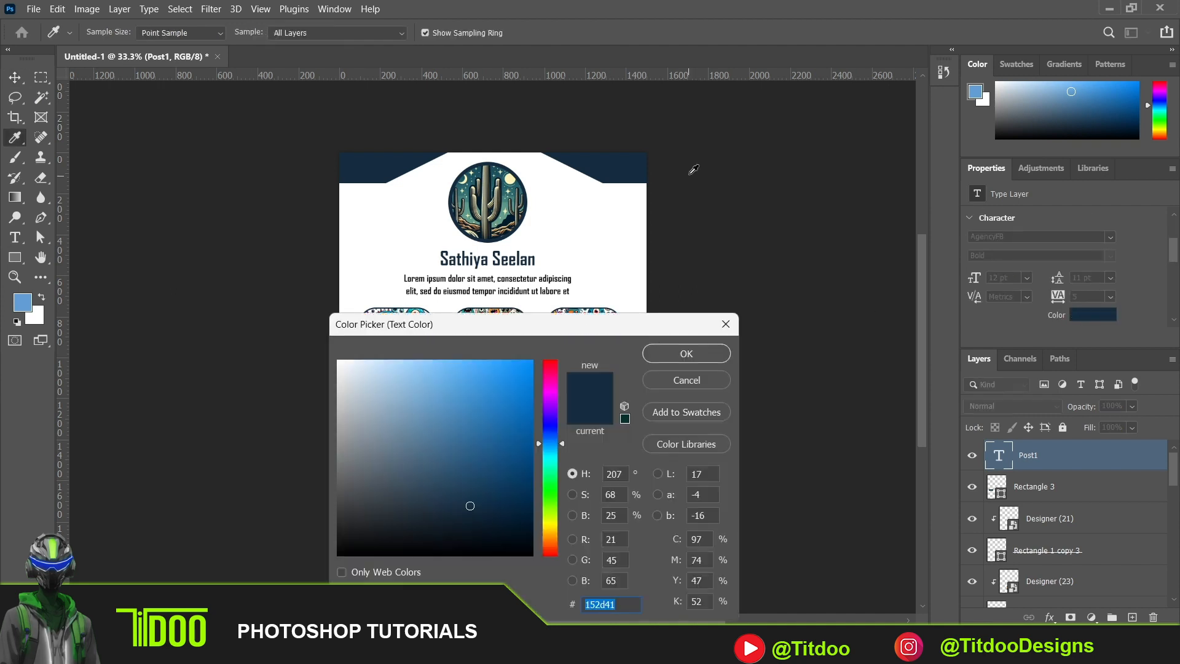
pyautogui.click(602, 240)
pyautogui.click(682, 354)
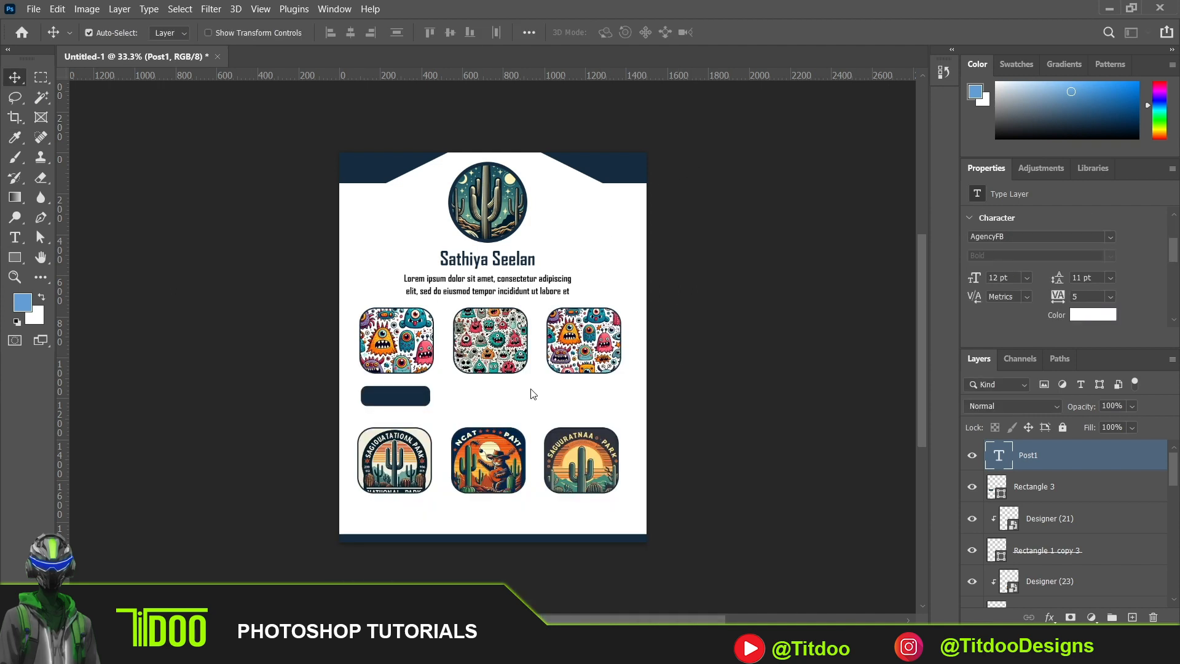
# - Move the Post1 text onto the navy rounded rectangle and set its font size to 8 pt
pyautogui.hotkey('ctrl', 't')
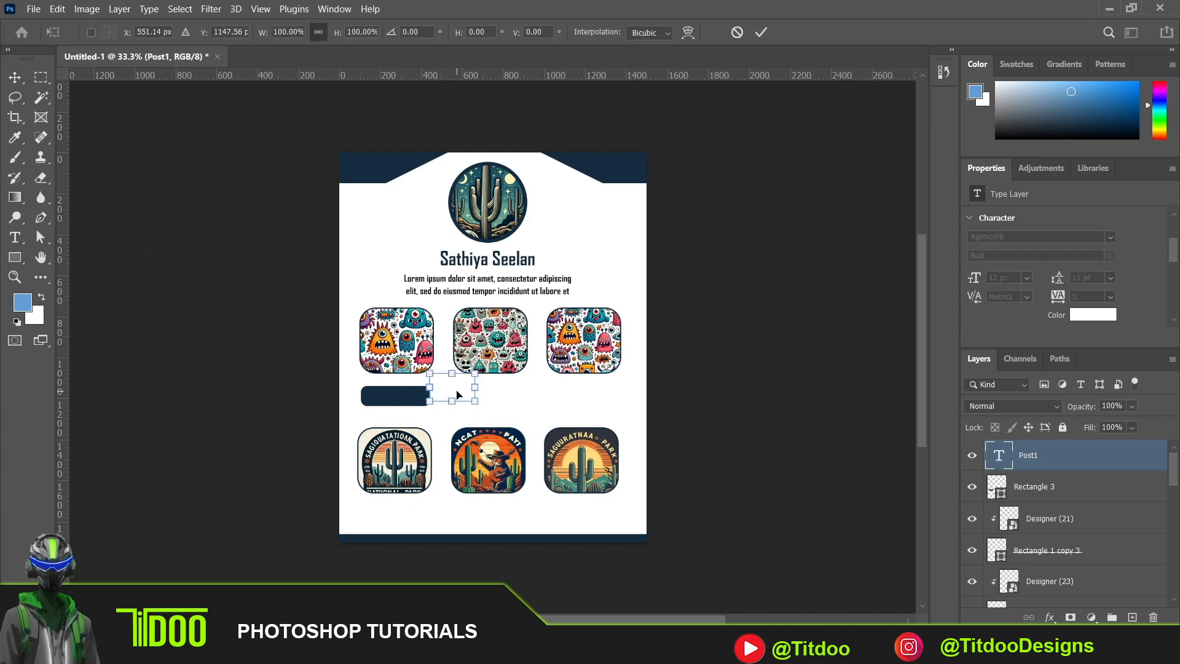
pyautogui.moveTo(457, 394); pyautogui.dragTo(404, 403)
pyautogui.press('Return')
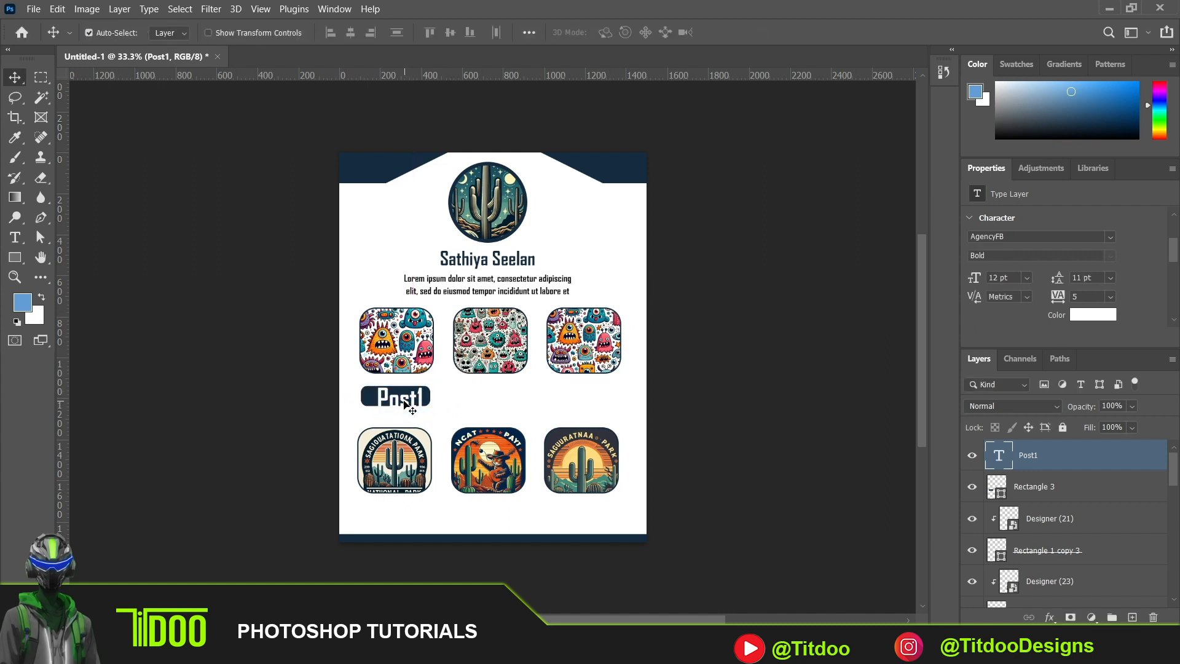
pyautogui.press('Up')
pyautogui.press('Up')
pyautogui.press('Up')
pyautogui.press('Left')
pyautogui.press('Left')
pyautogui.press('Left')
pyautogui.press('Left')
pyautogui.press('Left')
pyautogui.press('Left')
pyautogui.click(1026, 278)
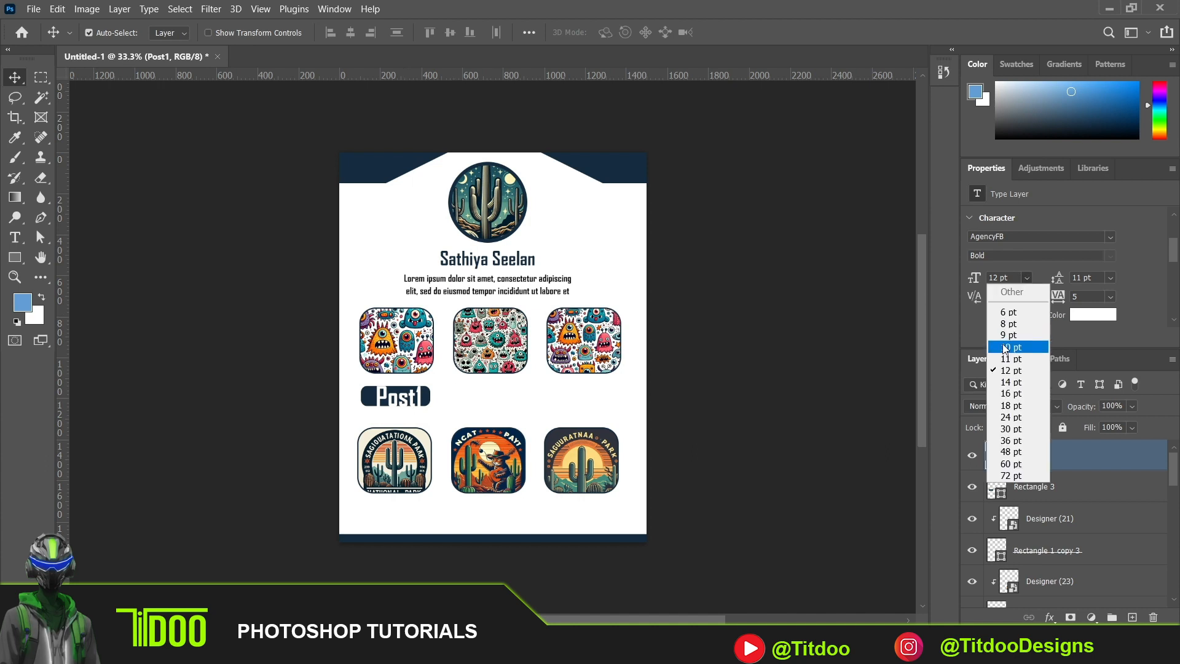
pyautogui.click(1017, 326)
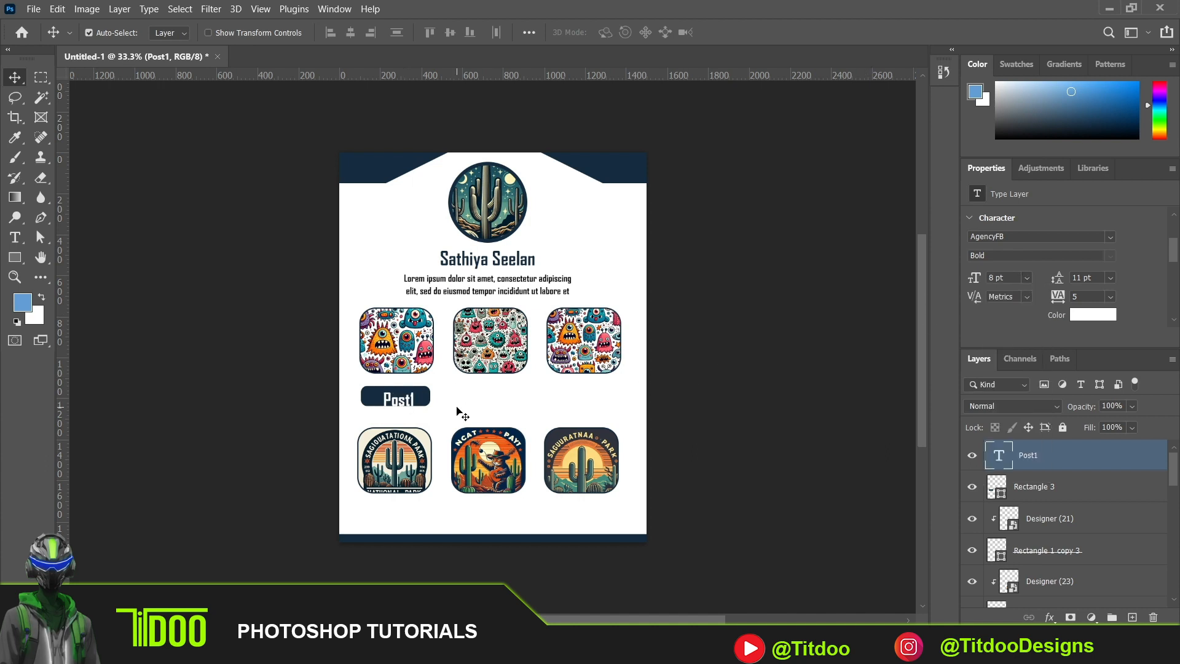
# - Nudge the Post1 text up and slightly left on the navy rounded rectangle, and change its wording to "First One"
pyautogui.press('Up')
pyautogui.press('Up')
pyautogui.press('Up')
pyautogui.press('Up')
pyautogui.press('Up')
pyautogui.press('Up')
pyautogui.press('Up')
pyautogui.press('Up')
pyautogui.press('Up')
pyautogui.press('Up')
pyautogui.press('Up')
pyautogui.press('Up')
pyautogui.press('Left')
pyautogui.doubleClick(394, 400)
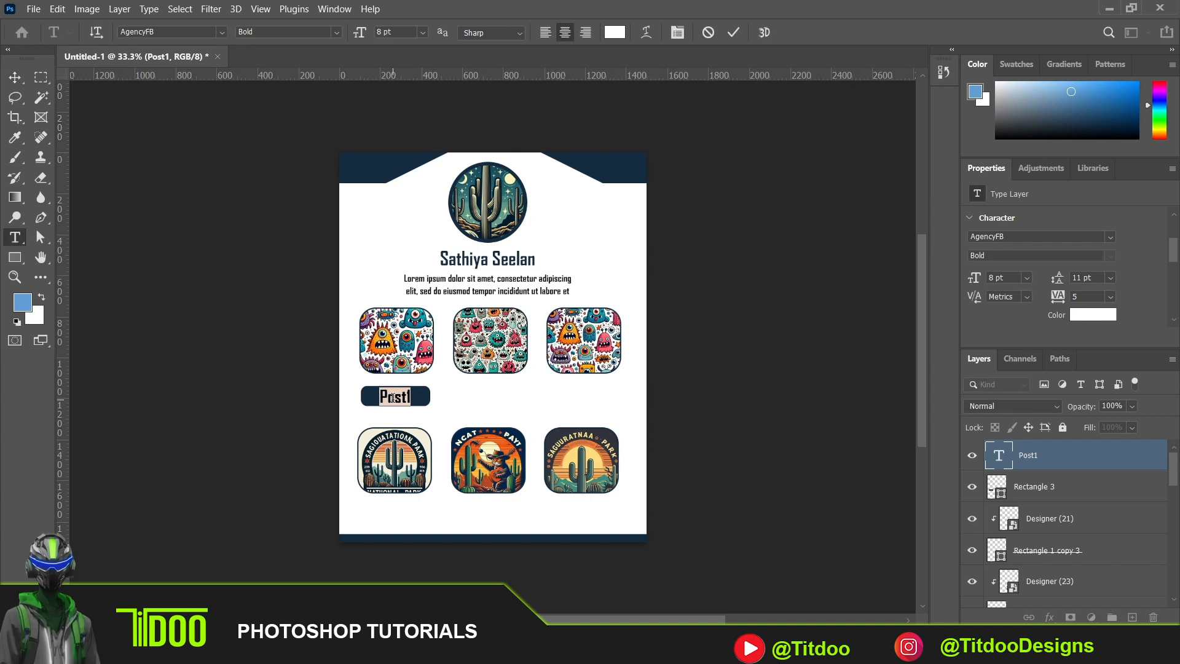
pyautogui.write('First One')
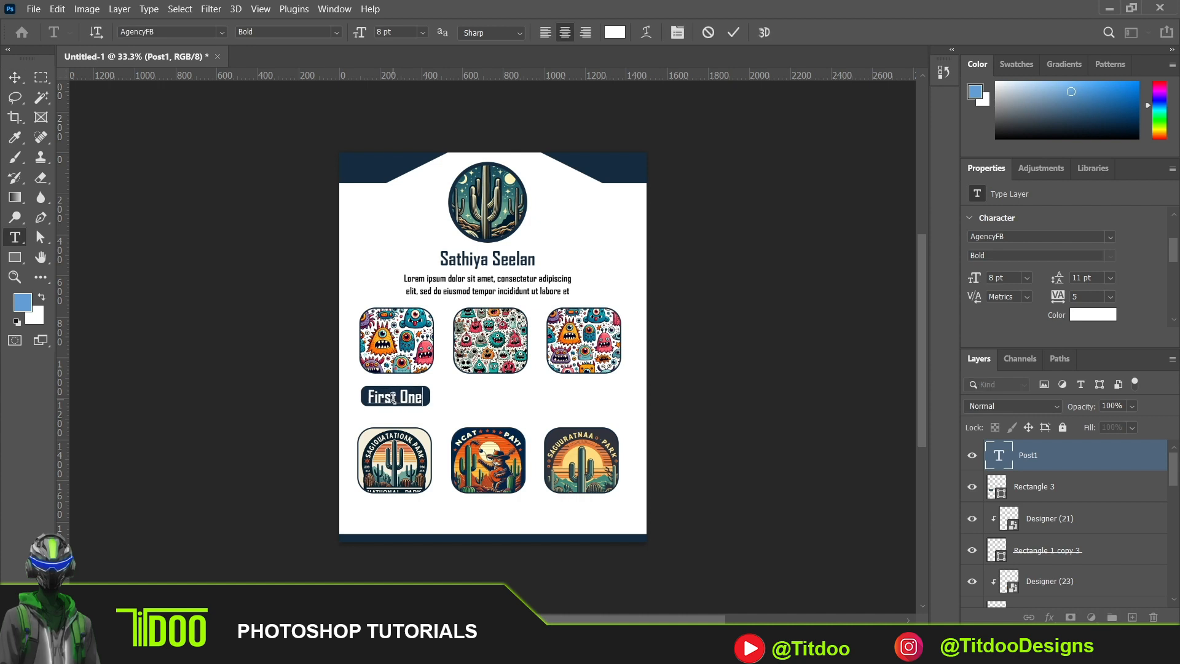
pyautogui.click(16, 78)
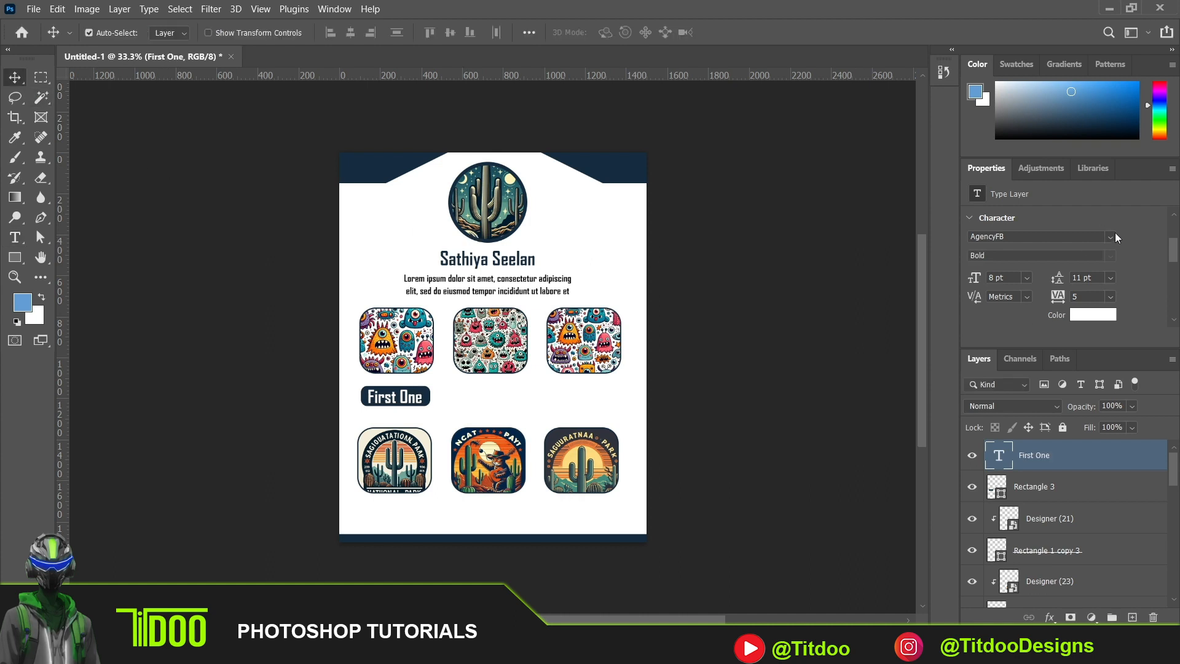
# - Set the First One label's font to Accidental Presidency and nudge it up and right to centre it on the navy button
pyautogui.click(1112, 237)
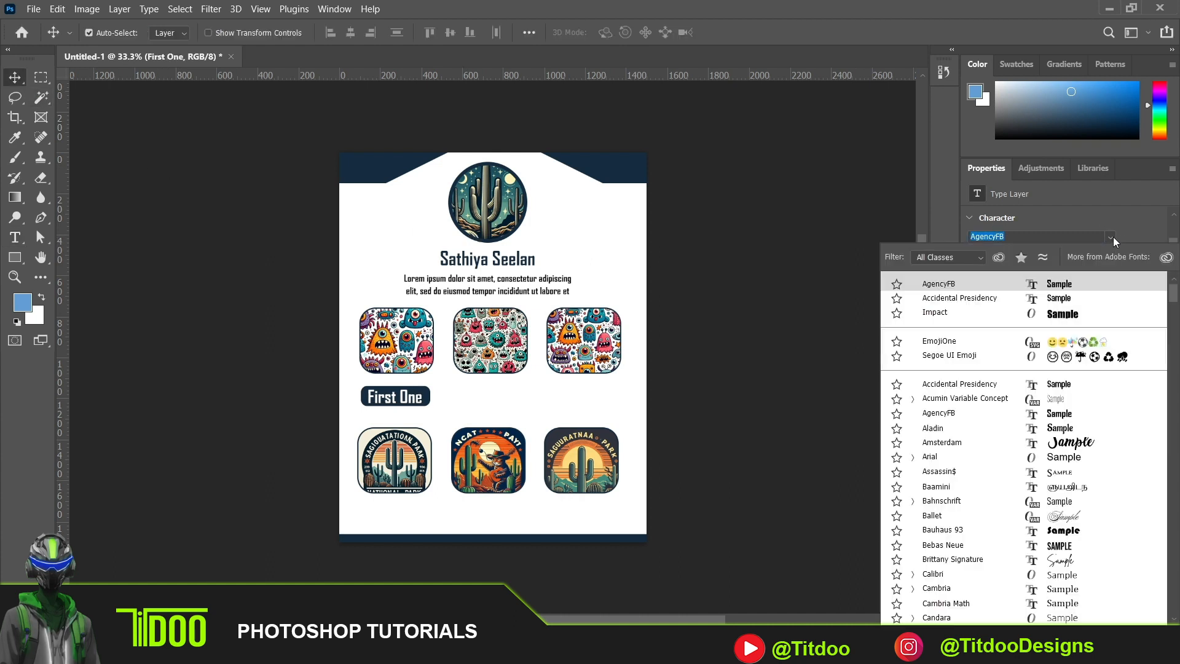
pyautogui.click(1059, 300)
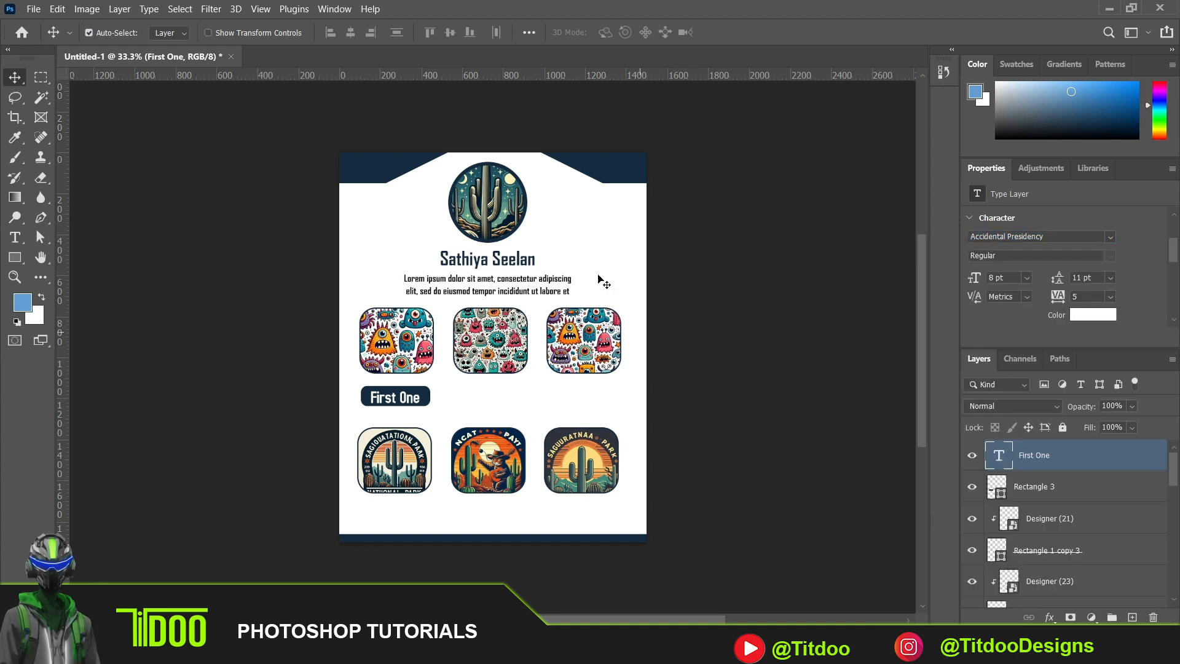
pyautogui.press('Up')
pyautogui.press('Up')
pyautogui.press('Up')
pyautogui.press('Up')
pyautogui.press('Right')
pyautogui.press('Right')
# - Duplicate the First One label together with its navy rounded rectangle and shift the copy horizontally beneath the second upper image
pyautogui.click(375, 398)
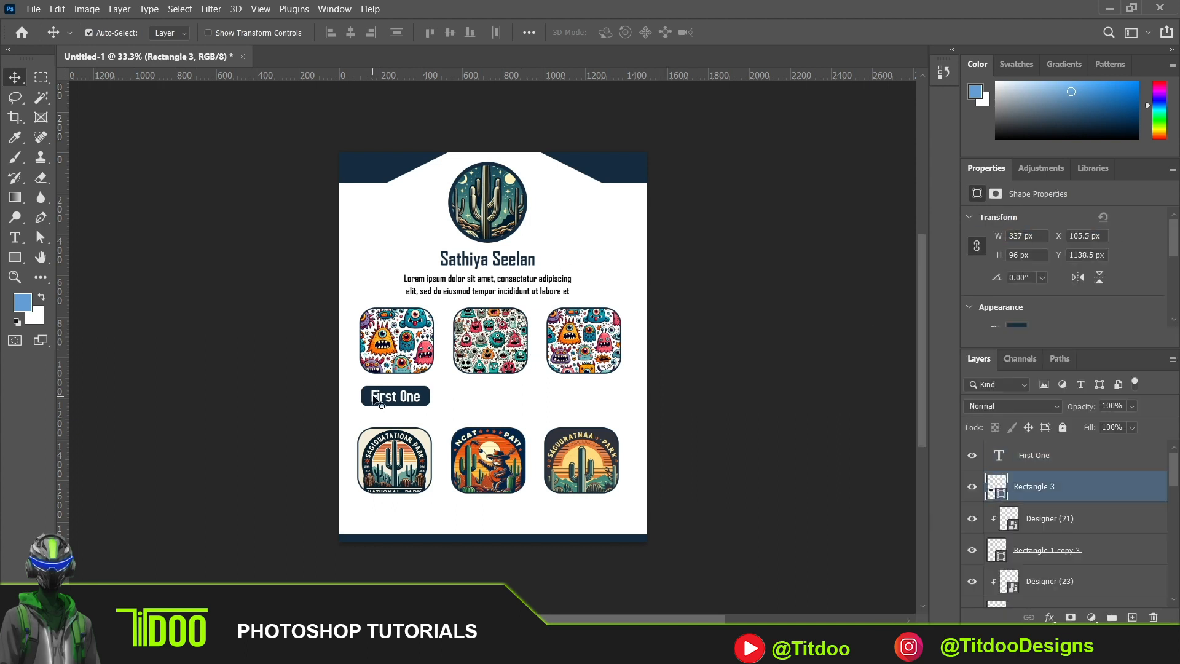
pyautogui.keyDown('shift'); pyautogui.click(389, 401); pyautogui.keyUp('shift')
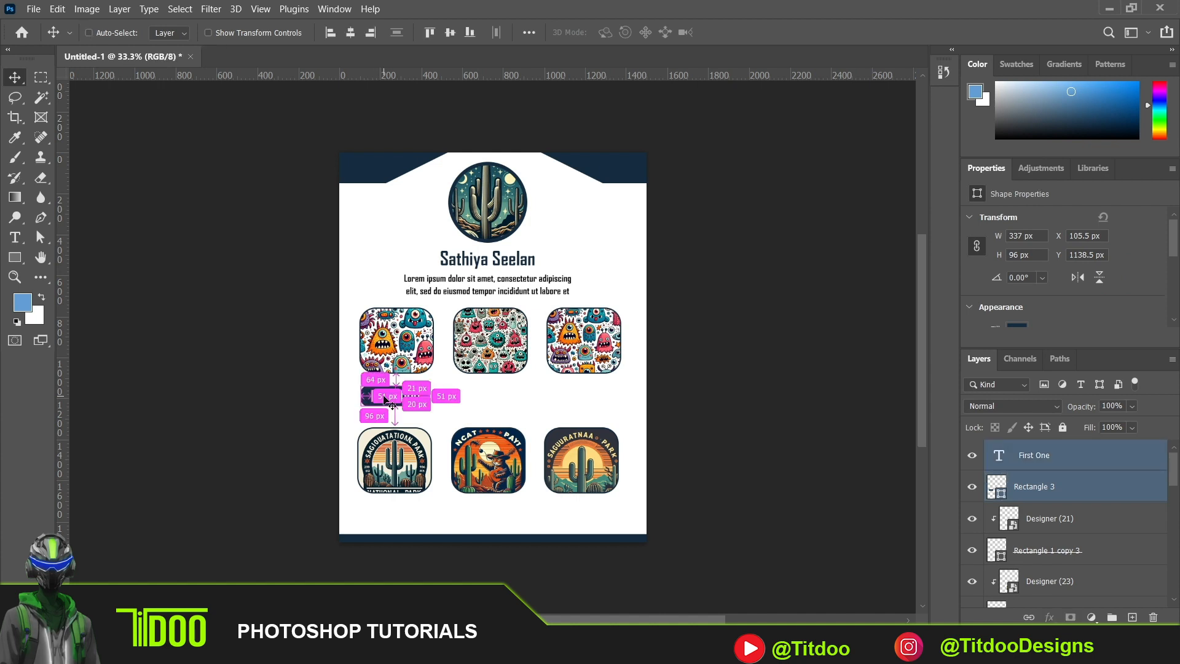
pyautogui.hotkey('ctrl', 'j')
pyautogui.hotkey('ctrl', 't')
pyautogui.hotkey('shift', 'Right')
pyautogui.hotkey('shift', 'Right')
pyautogui.hotkey('shift', 'Right')
pyautogui.hotkey('shift', 'Right')
pyautogui.hotkey('shift', 'Right')
pyautogui.hotkey('shift', 'Right')
pyautogui.hotkey('shift', 'Right')
pyautogui.hotkey('shift', 'Right')
pyautogui.hotkey('shift', 'Right')
pyautogui.hotkey('shift', 'Right')
pyautogui.hotkey('shift', 'Right')
pyautogui.hotkey('shift', 'Right')
pyautogui.hotkey('shift', 'Right')
pyautogui.hotkey('shift', 'Right')
pyautogui.hotkey('shift', 'Right')
pyautogui.hotkey('shift', 'Right')
pyautogui.hotkey('shift', 'Right')
pyautogui.hotkey('shift', 'Right')
pyautogui.hotkey('shift', 'Right')
pyautogui.hotkey('shift', 'Right')
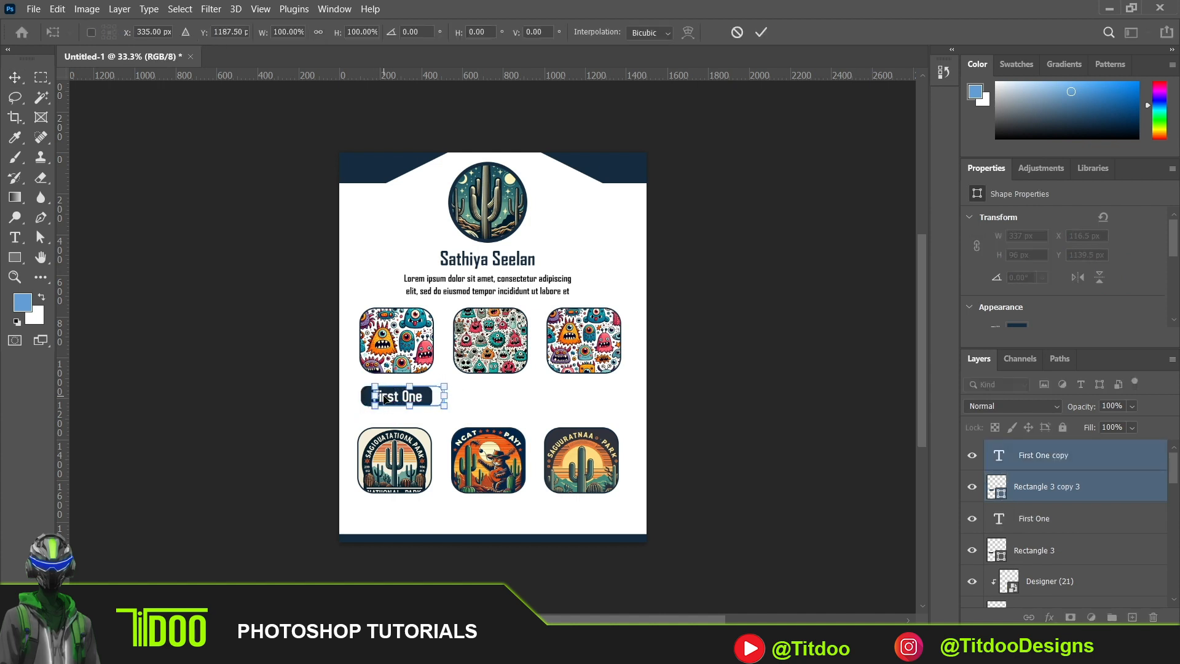
pyautogui.hotkey('shift', 'Right')
pyautogui.hotkey('shift', 'Right')
pyautogui.hotkey('shift', 'Right')
pyautogui.hotkey('shift', 'Right')
pyautogui.hotkey('shift', 'Right')
pyautogui.hotkey('shift', 'Right')
pyautogui.hotkey('shift', 'Right')
pyautogui.hotkey('shift', 'Right')
pyautogui.hotkey('shift', 'Right')
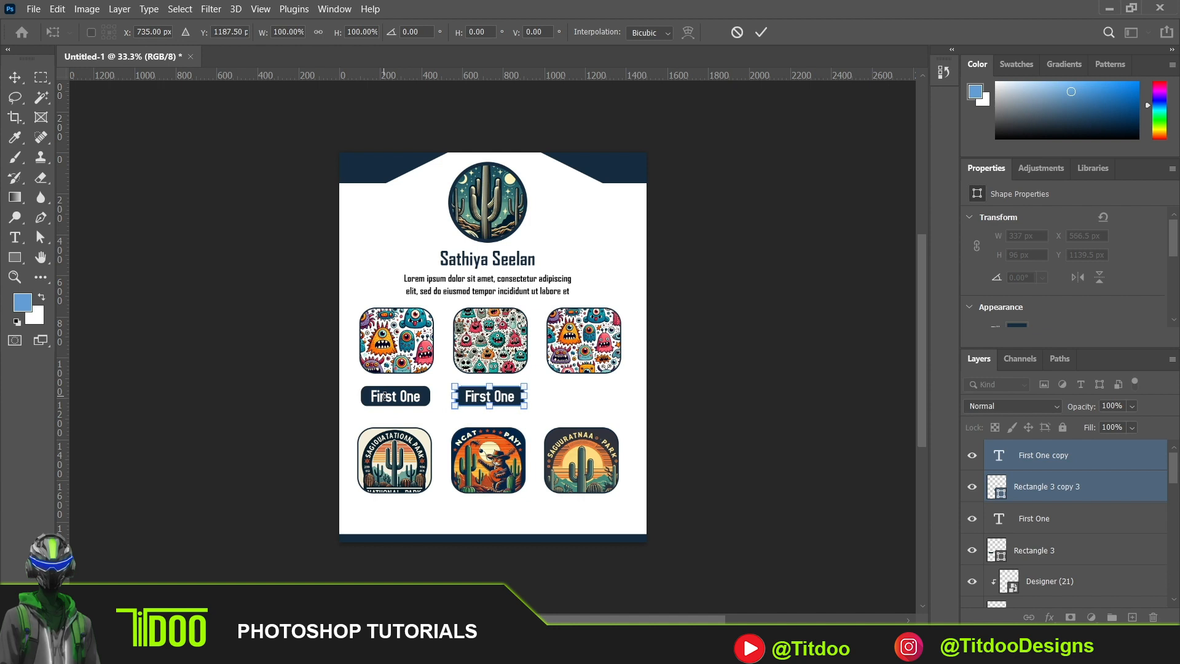
pyautogui.hotkey('shift', 'Right')
pyautogui.hotkey('shift', 'Left')
pyautogui.press('Return')
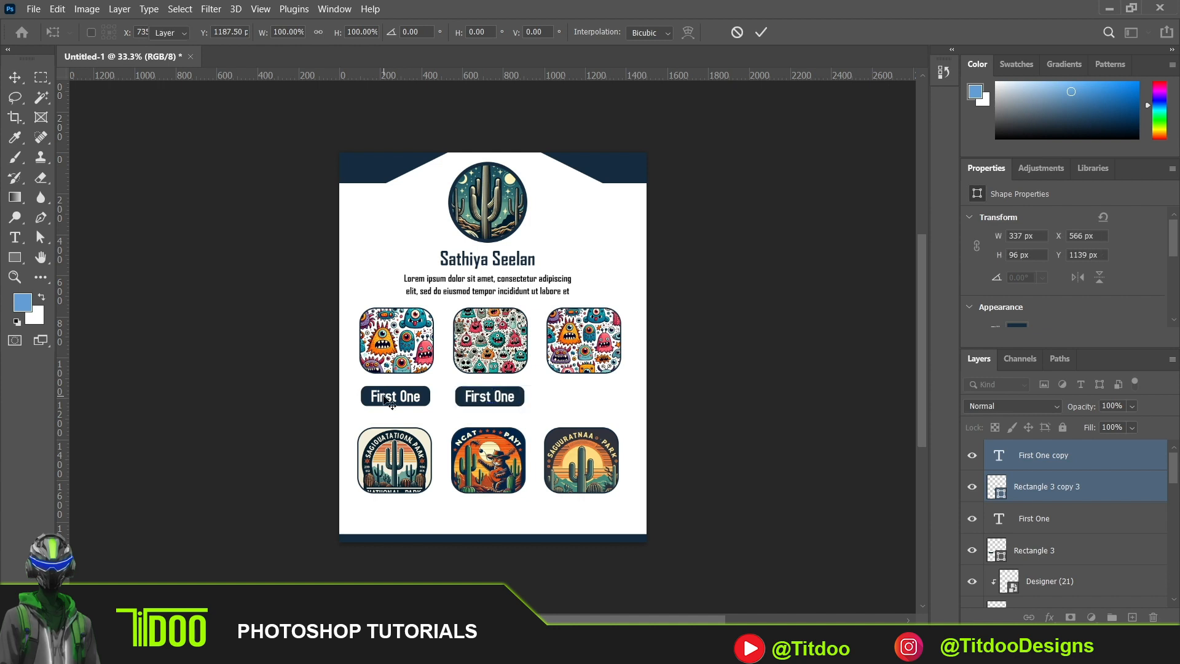
# - Duplicate the second labelled button and shift the copy horizontally beneath the third upper image
pyautogui.hotkey('ctrl', 'j')
pyautogui.hotkey('ctrl', 't')
pyautogui.hotkey('shift', 'Right')
pyautogui.hotkey('shift', 'Right')
pyautogui.hotkey('shift', 'Right')
pyautogui.hotkey('shift', 'Right')
pyautogui.hotkey('shift', 'Right')
pyautogui.hotkey('shift', 'Right')
pyautogui.hotkey('shift', 'Right')
pyautogui.hotkey('shift', 'Right')
pyautogui.hotkey('shift', 'Right')
pyautogui.hotkey('shift', 'Right')
pyautogui.hotkey('shift', 'Right')
pyautogui.hotkey('shift', 'Right')
pyautogui.hotkey('shift', 'Right')
pyautogui.hotkey('shift', 'Right')
pyautogui.hotkey('shift', 'Right')
pyautogui.hotkey('shift', 'Right')
pyautogui.hotkey('shift', 'Right')
pyautogui.hotkey('shift', 'Right')
pyautogui.hotkey('shift', 'Right')
pyautogui.hotkey('shift', 'Right')
pyautogui.press('Return')
pyautogui.moveTo(334, 399); pyautogui.dragTo(611, 398)
pyautogui.hotkey('ctrl', 'j')
pyautogui.hotkey('ctrl', 't')
pyautogui.press('Escape')
pyautogui.hotkey('ctrl', 'z')
# - Try to duplicate the row of labelled buttons and move the copy beneath the lower row of images
pyautogui.click(697, 400)
pyautogui.click(376, 402)
pyautogui.keyDown('shift'); pyautogui.click(387, 396); pyautogui.keyUp('shift')
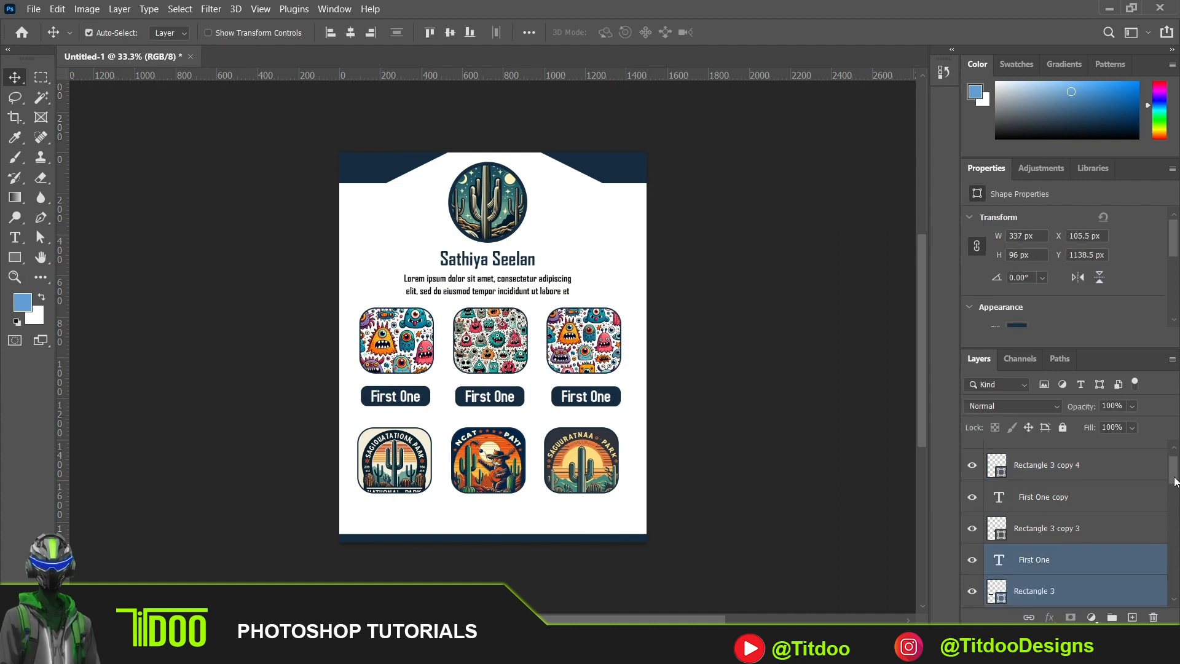
pyautogui.moveTo(1175, 477); pyautogui.dragTo(1174, 481)
pyautogui.click(1068, 458)
pyautogui.keyDown('shift'); pyautogui.click(1052, 538); pyautogui.keyUp('shift')
pyautogui.hotkey('ctrl', 'j')
pyautogui.hotkey('ctrl', 't')
pyautogui.moveTo(593, 396); pyautogui.dragTo(591, 507)
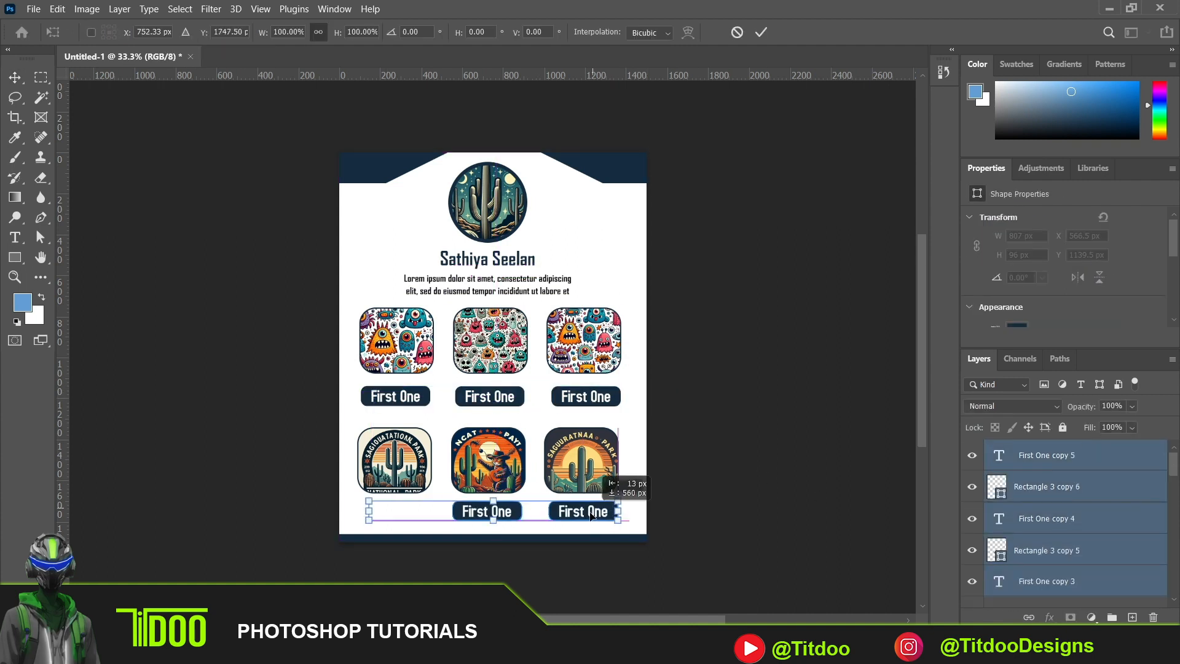
pyautogui.press('Return')
# - Undo the duplicated button row and its placement beneath the lower images
pyautogui.hotkey('ctrl', 'z')
pyautogui.hotkey('ctrl', 't')
pyautogui.press('Escape')
pyautogui.hotkey('ctrl', 'z')
pyautogui.hotkey('ctrl', 'j')
pyautogui.hotkey('ctrl', 't')
pyautogui.press('Escape')
pyautogui.hotkey('ctrl', 'z')
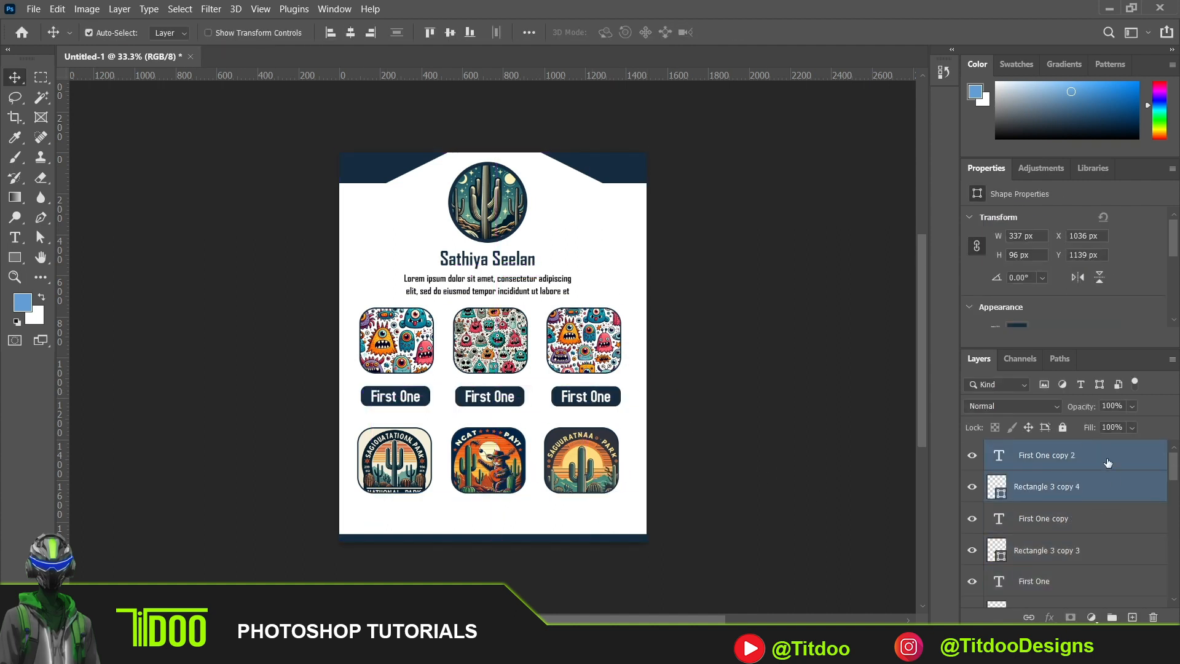
# - Duplicate all label and rectangle layers of the three buttons and move the copies beneath the lower row of images
pyautogui.click(1064, 460)
pyautogui.moveTo(1174, 468); pyautogui.dragTo(1175, 485)
pyautogui.keyDown('shift'); pyautogui.click(1026, 511); pyautogui.keyUp('shift')
pyautogui.hotkey('ctrl', 'j')
pyautogui.hotkey('ctrl', 't')
pyautogui.moveTo(488, 398); pyautogui.dragTo(487, 517)
pyautogui.press('Return')
# - Select the three lower images with their rounded frames and nudge them up together, away from the buttons below
pyautogui.moveTo(325, 439); pyautogui.dragTo(706, 501)
pyautogui.hotkey('shift', 'Up')
pyautogui.hotkey('shift', 'Up')
pyautogui.hotkey('shift', 'Up')
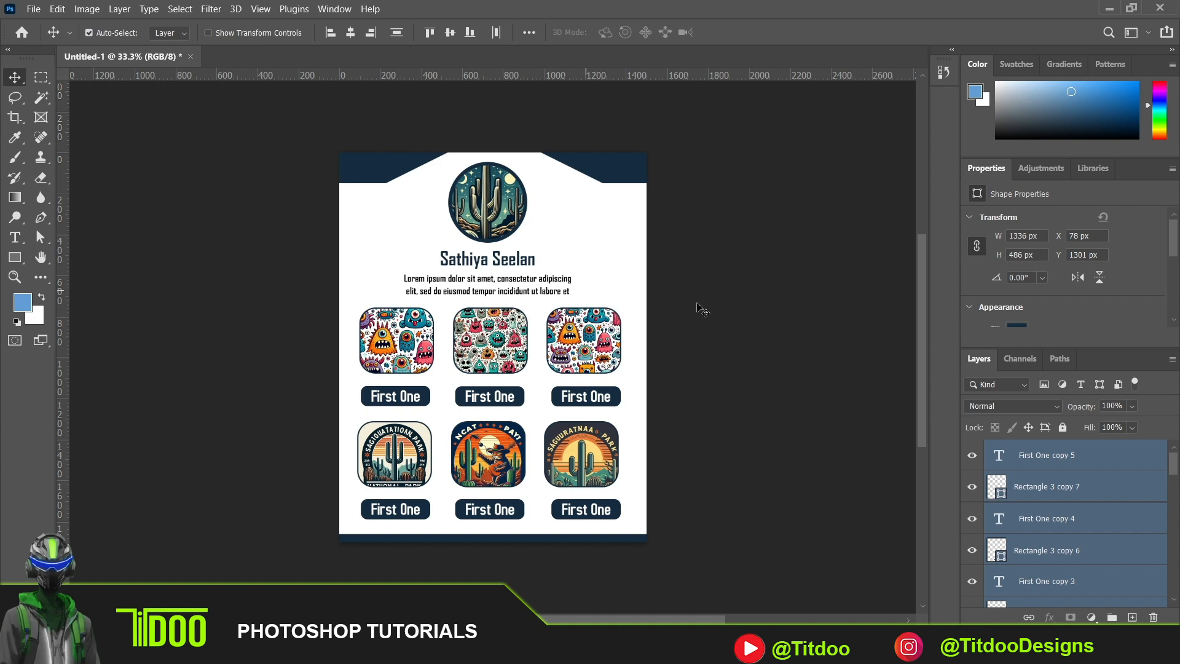
# - Widen the Lorem ipsum paragraph's text box to 1240 px and move it left so it is centred on the page
pyautogui.doubleClick(556, 283)
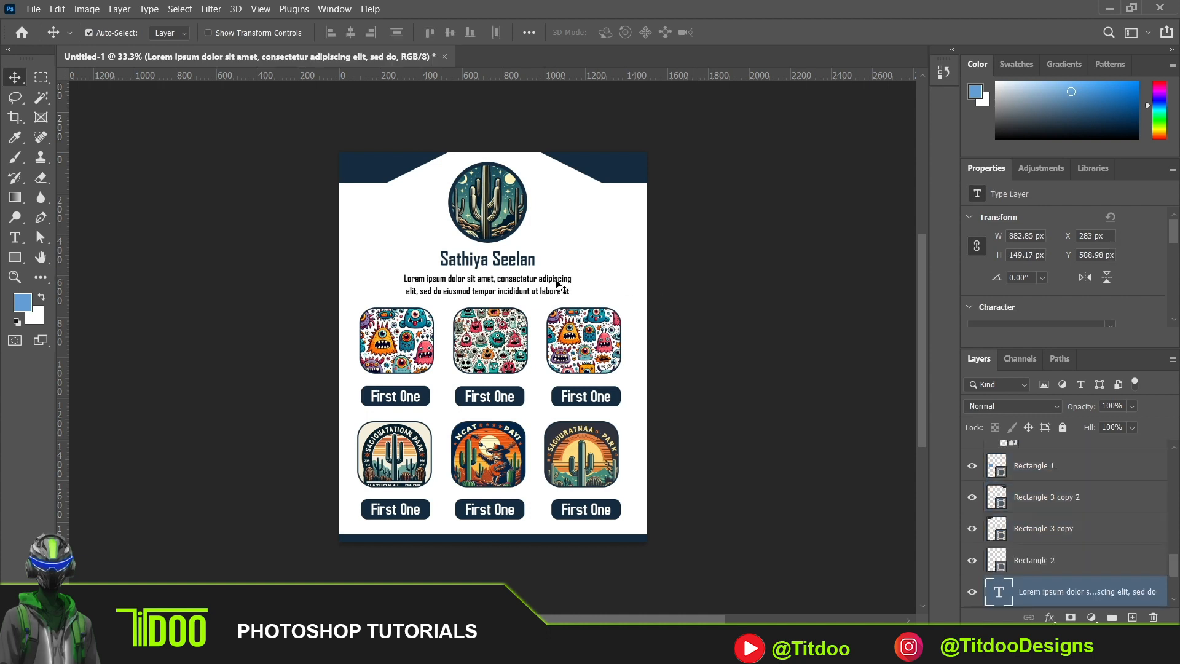
pyautogui.moveTo(578, 289); pyautogui.dragTo(655, 288)
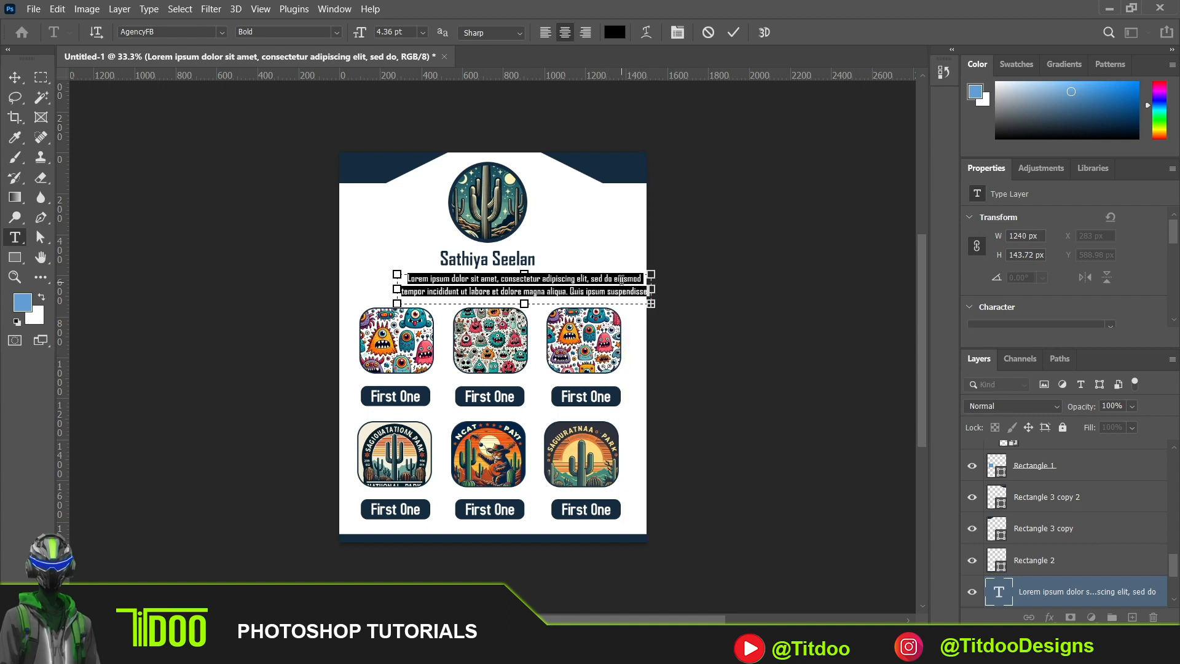
pyautogui.click(15, 77)
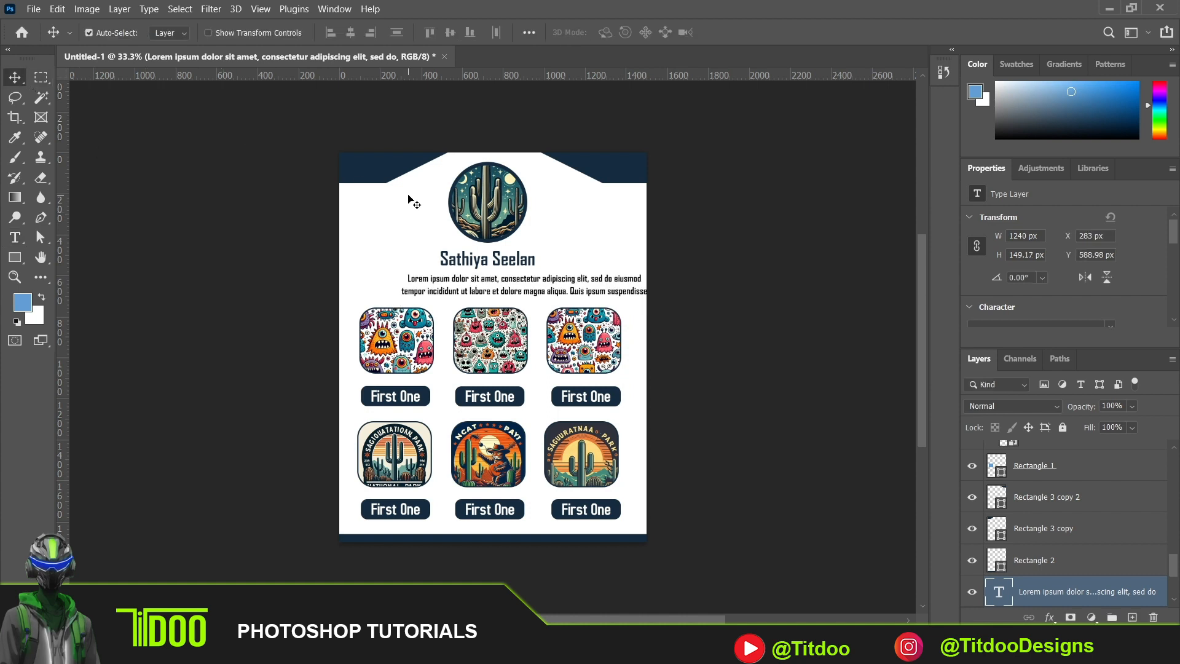
pyautogui.moveTo(584, 283); pyautogui.dragTo(548, 284)
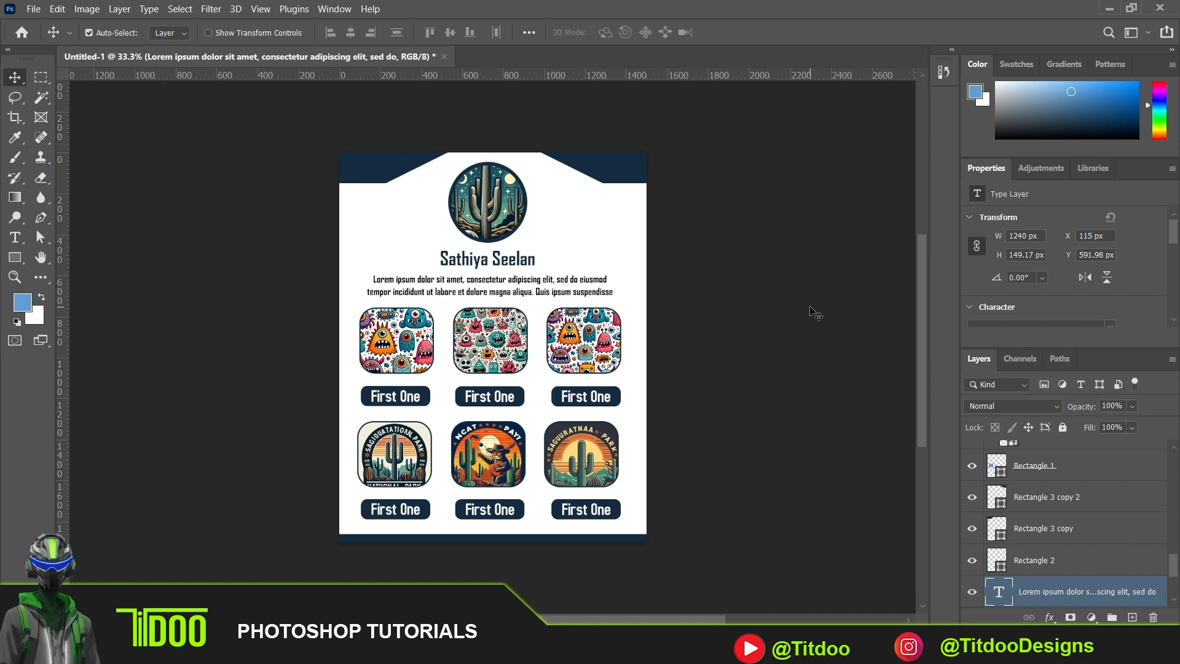
pyautogui.click(765, 307)
pyautogui.hotkey('ctrl', 'shift', 's')
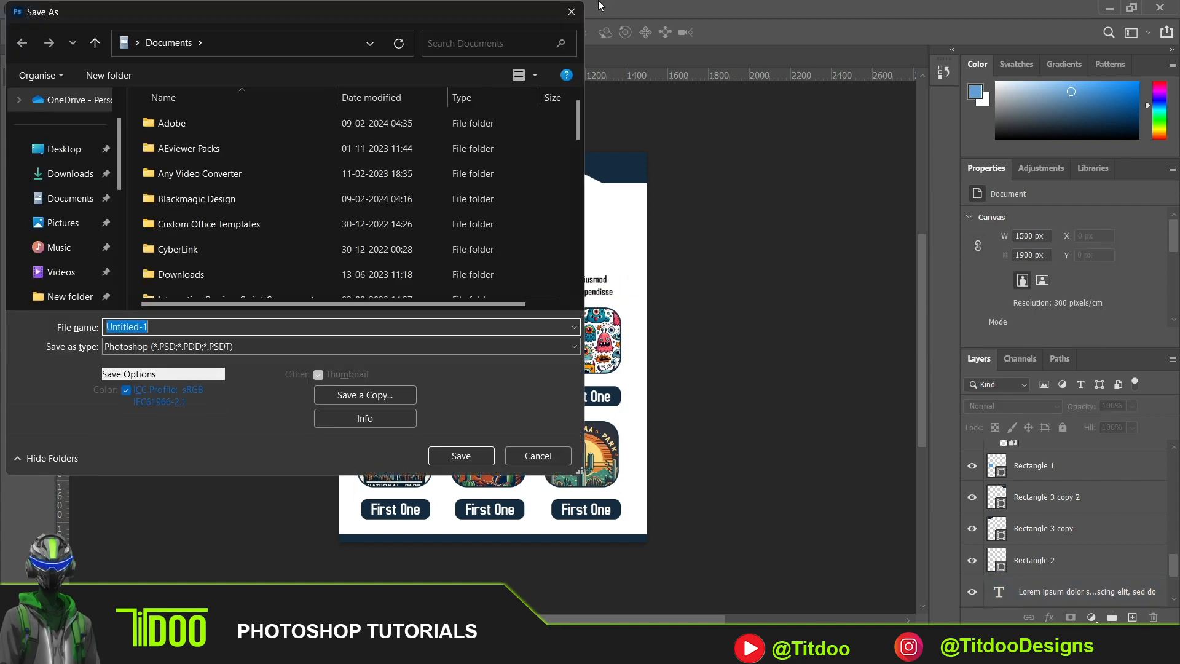
pyautogui.click(571, 11)
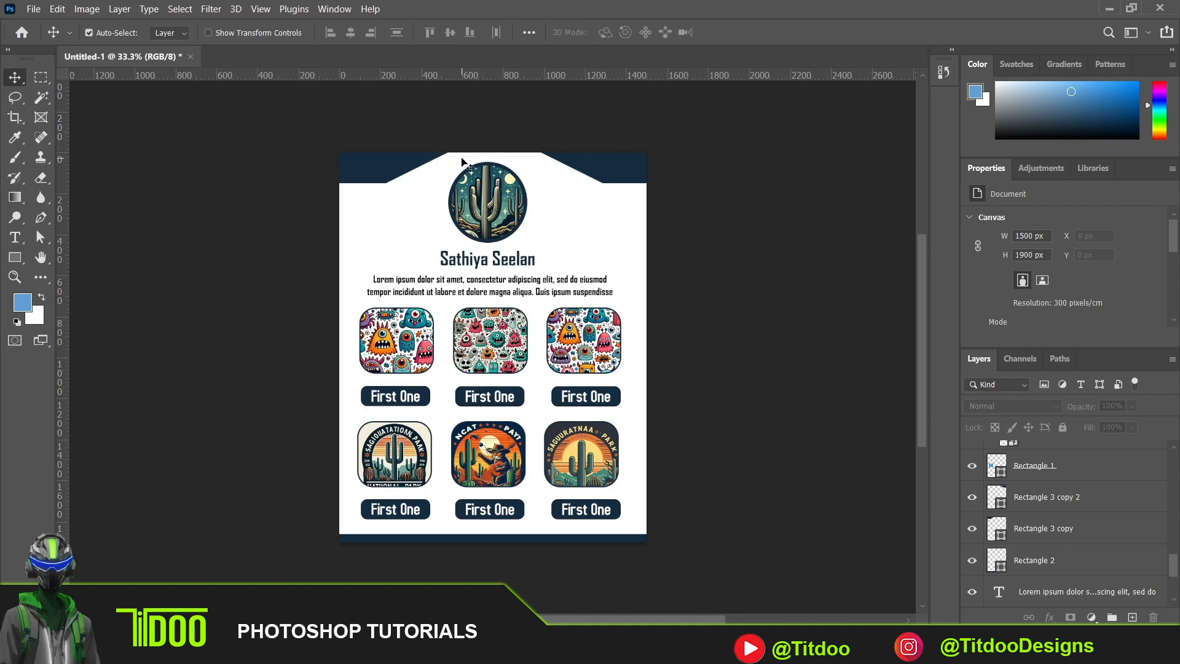
# - Draw a dark navy ellipse about 368 by 379 px beside the round cactus picture
pyautogui.click(600, 167)
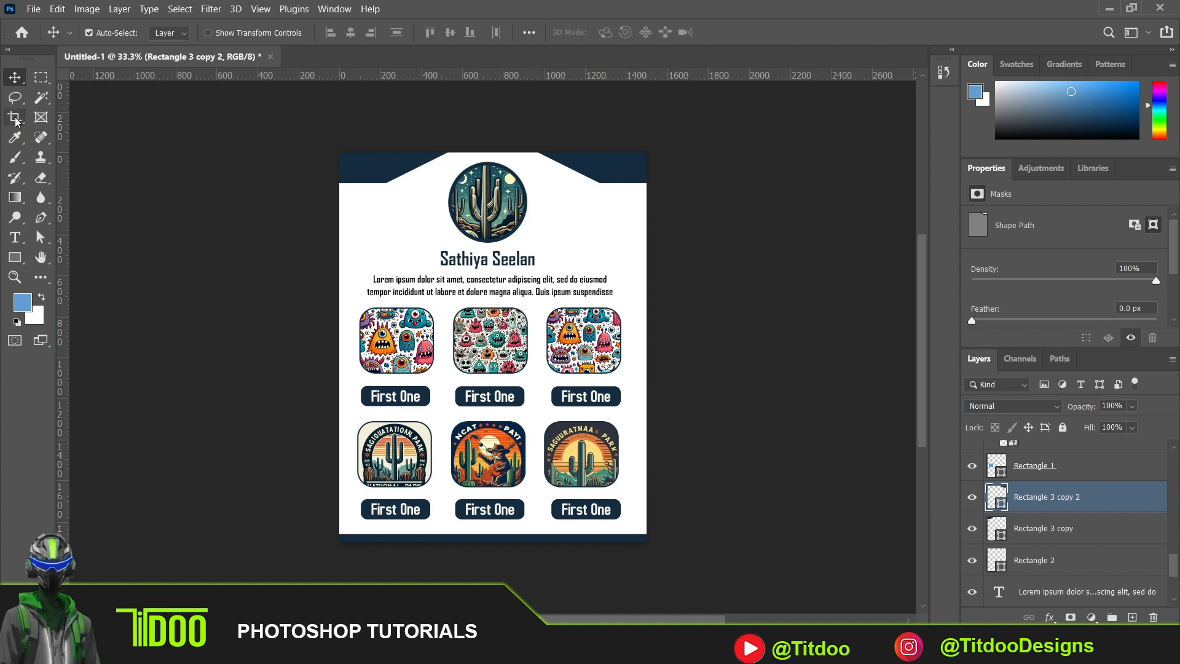
pyautogui.click(18, 264)
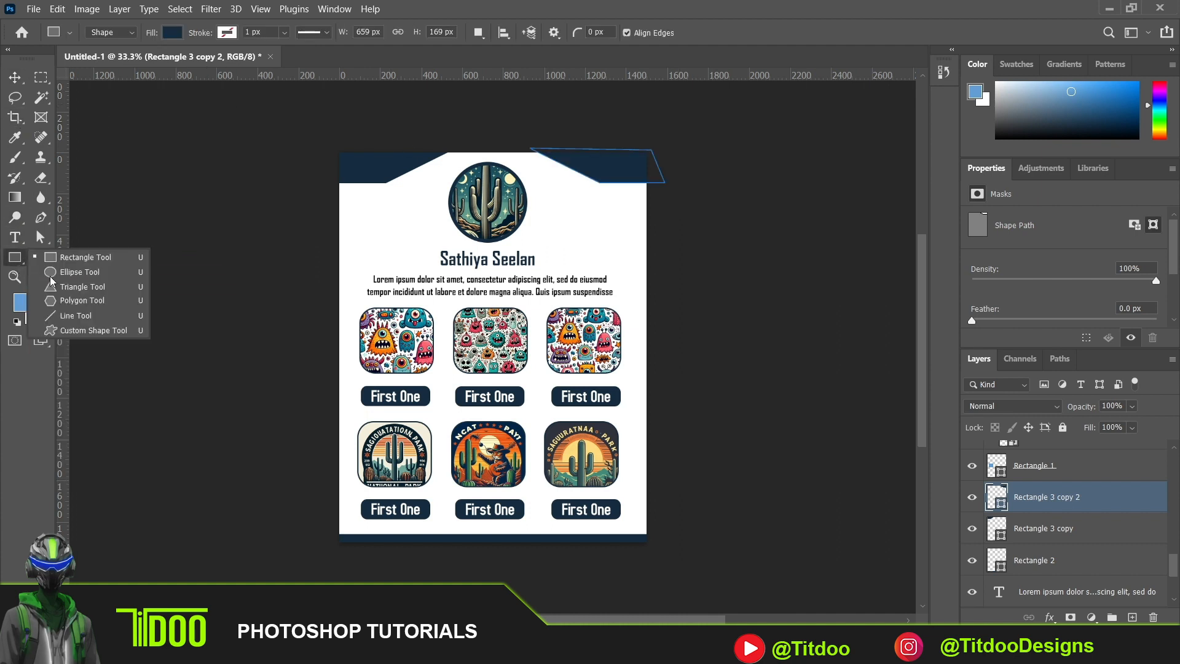
pyautogui.click(87, 273)
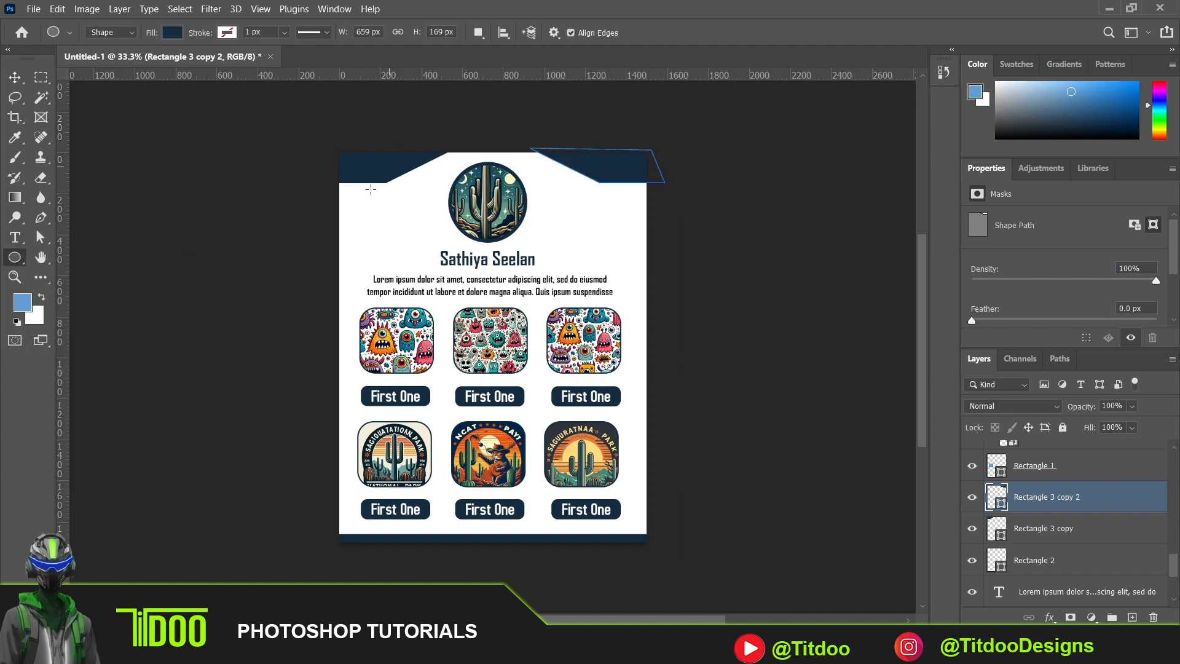
pyautogui.moveTo(349, 202); pyautogui.dragTo(425, 280)
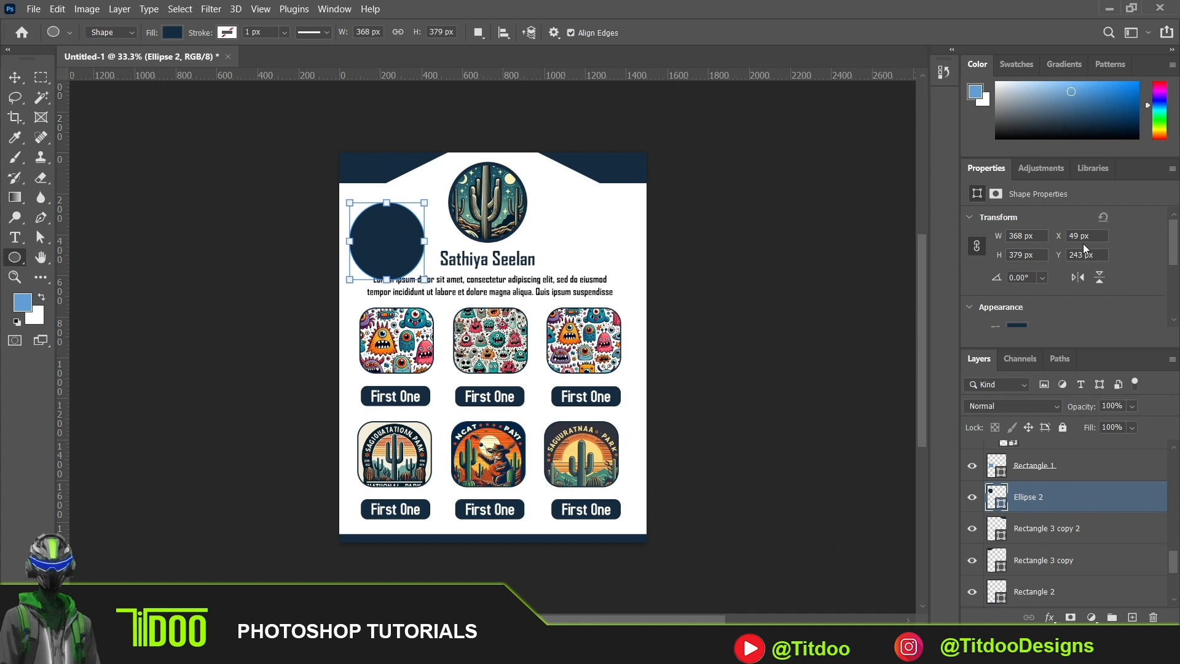
pyautogui.click(15, 78)
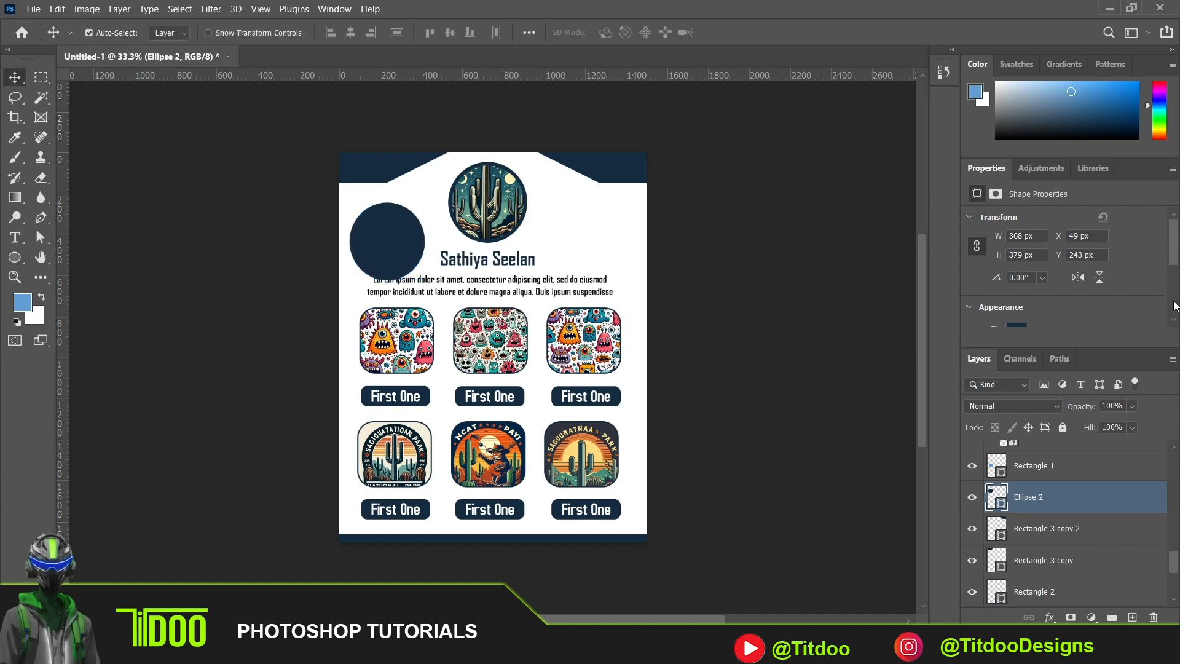
# - Lower the navy ellipse's layer fill to 0% and restore it to 100%
pyautogui.click(1134, 428)
pyautogui.moveTo(1146, 444); pyautogui.dragTo(1179, 440)
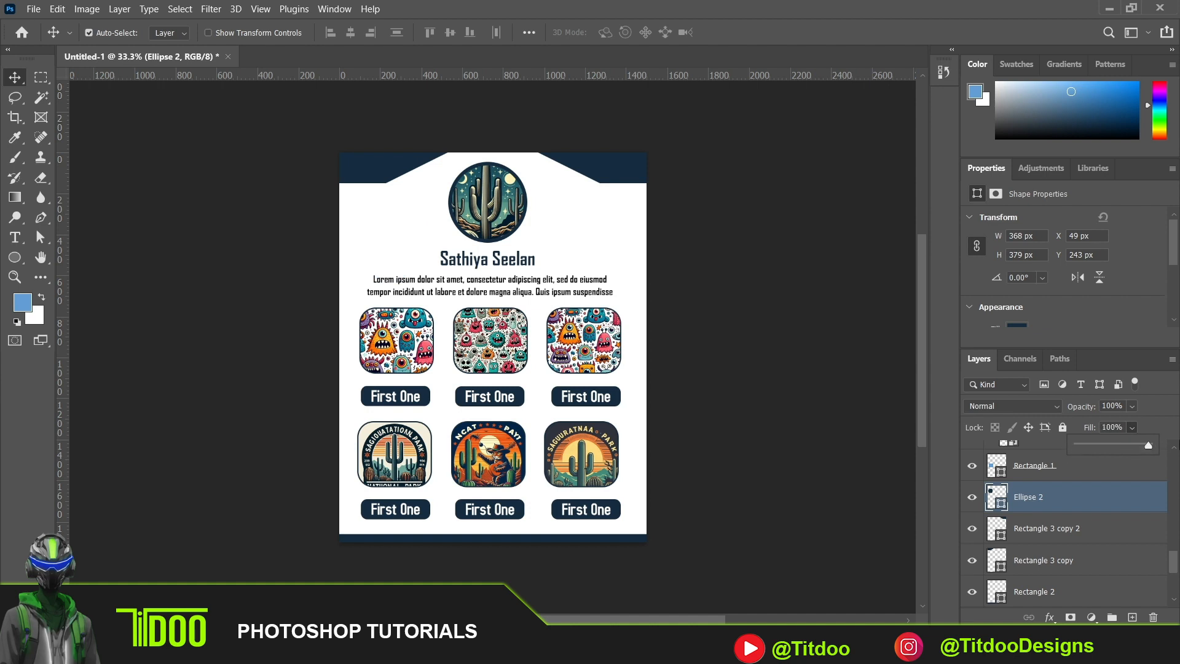
pyautogui.moveTo(1077, 445); pyautogui.dragTo(1171, 452)
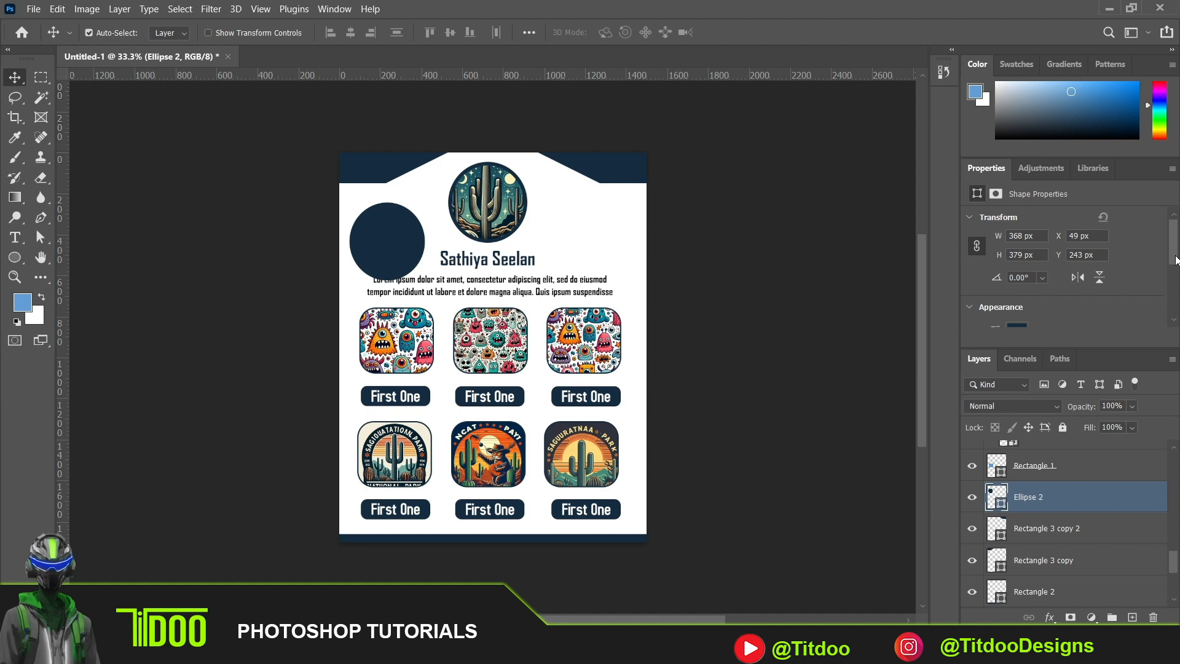
# - Add a black stroke to the navy ellipse and lower its layer fill to 0%
pyautogui.scroll(-2, 1176, 268)
pyautogui.click(1018, 324)
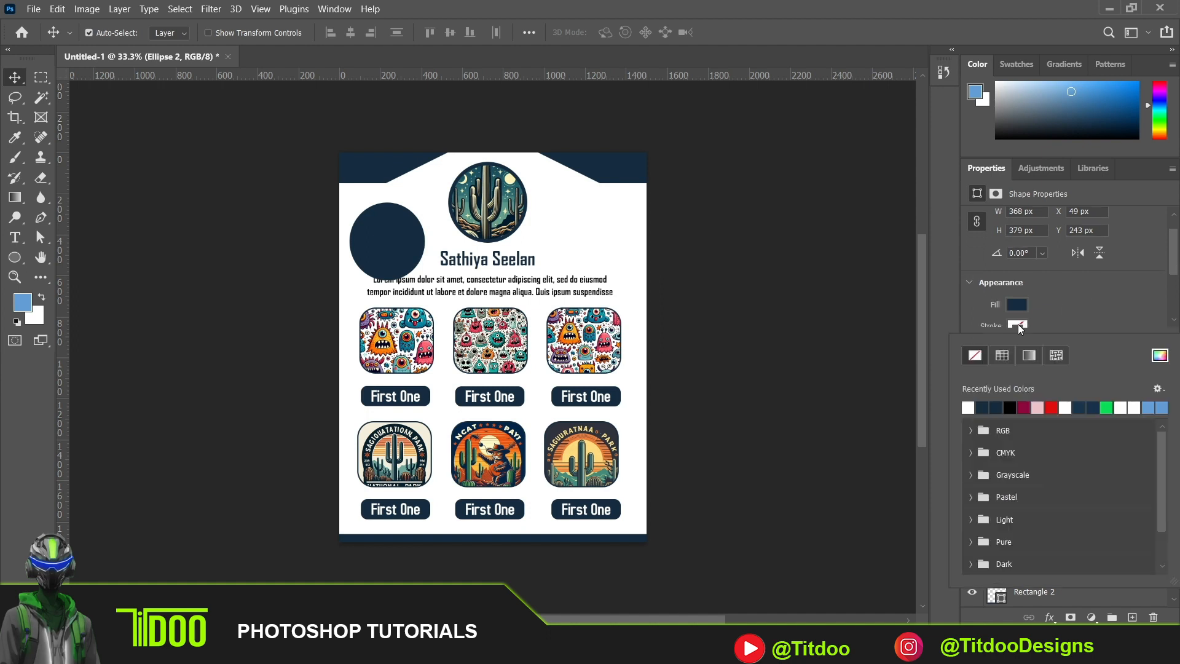
pyautogui.click(1010, 408)
pyautogui.click(1093, 283)
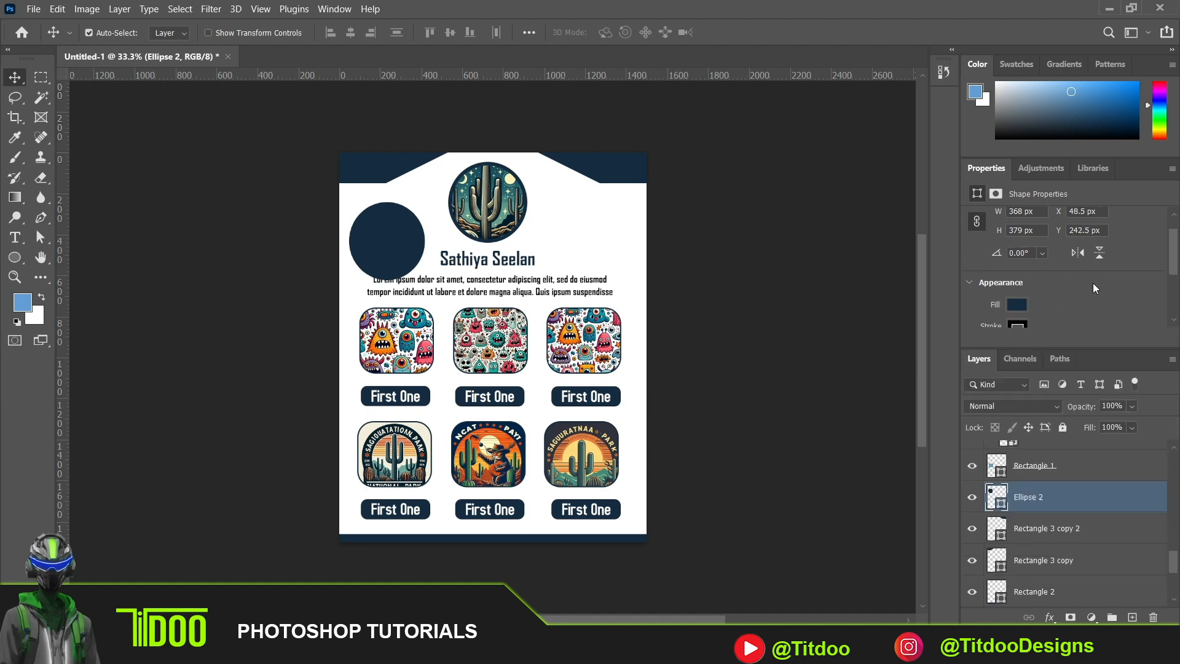
pyautogui.click(1133, 428)
pyautogui.moveTo(1151, 450); pyautogui.dragTo(1000, 466)
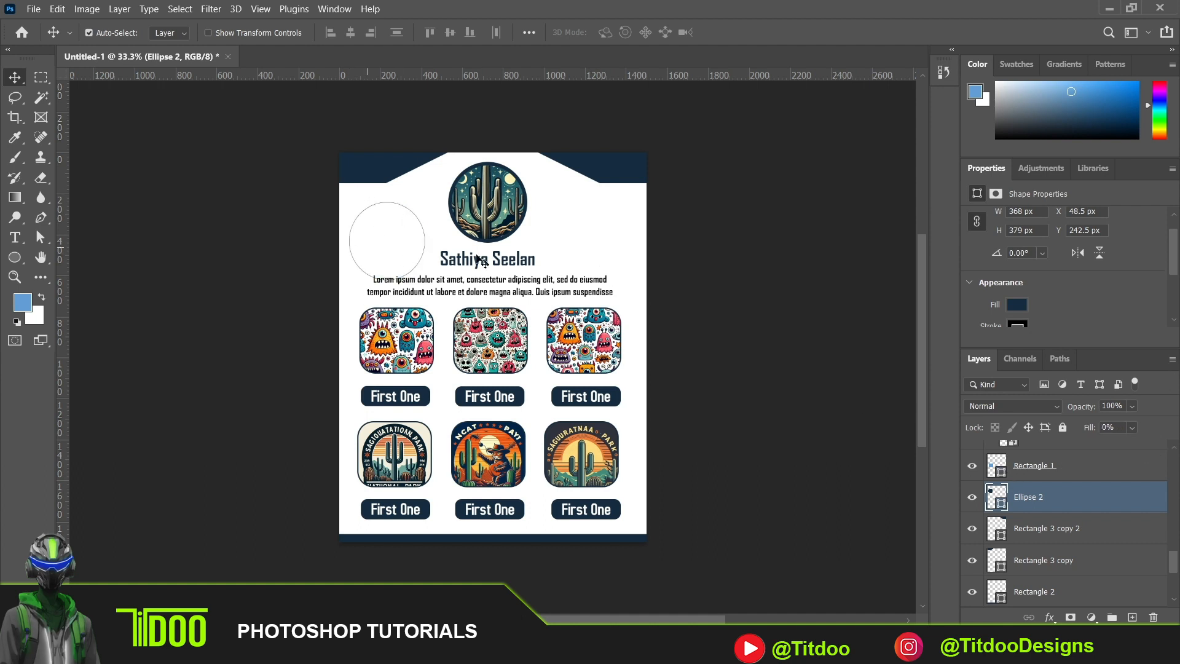
# - Lower the outlined ellipse's layer opacity to 0% and restore it to 100%
pyautogui.click(1131, 407)
pyautogui.moveTo(1149, 425); pyautogui.dragTo(1005, 438)
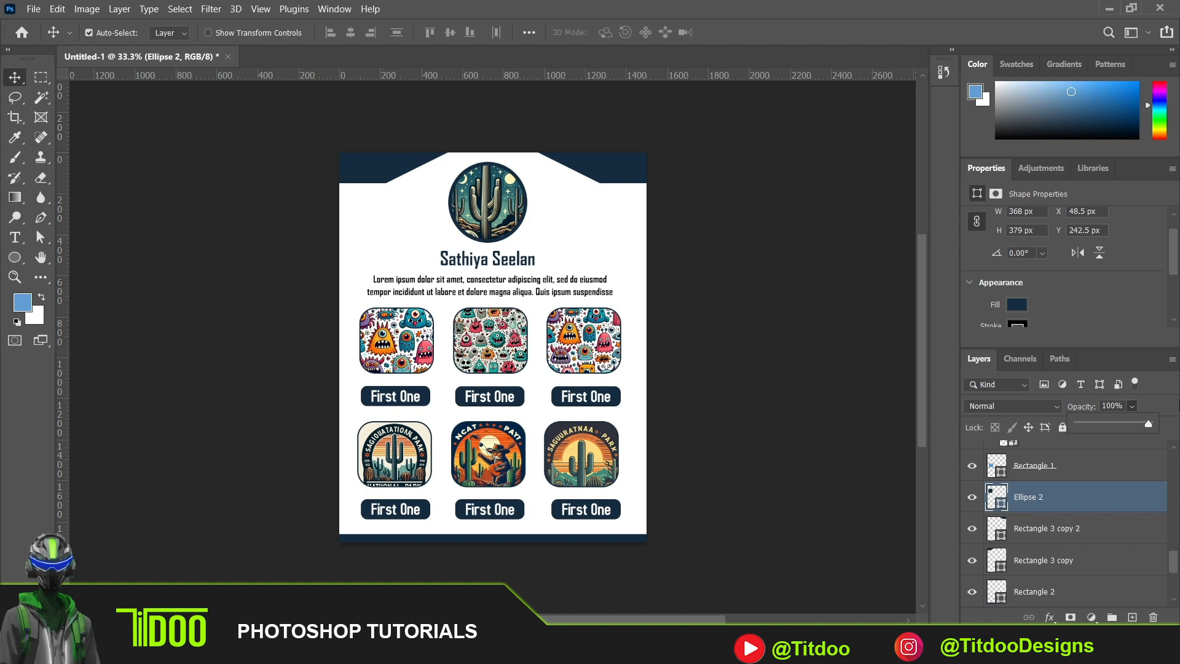
pyautogui.moveTo(1078, 423); pyautogui.dragTo(1163, 397)
pyautogui.click(1159, 394)
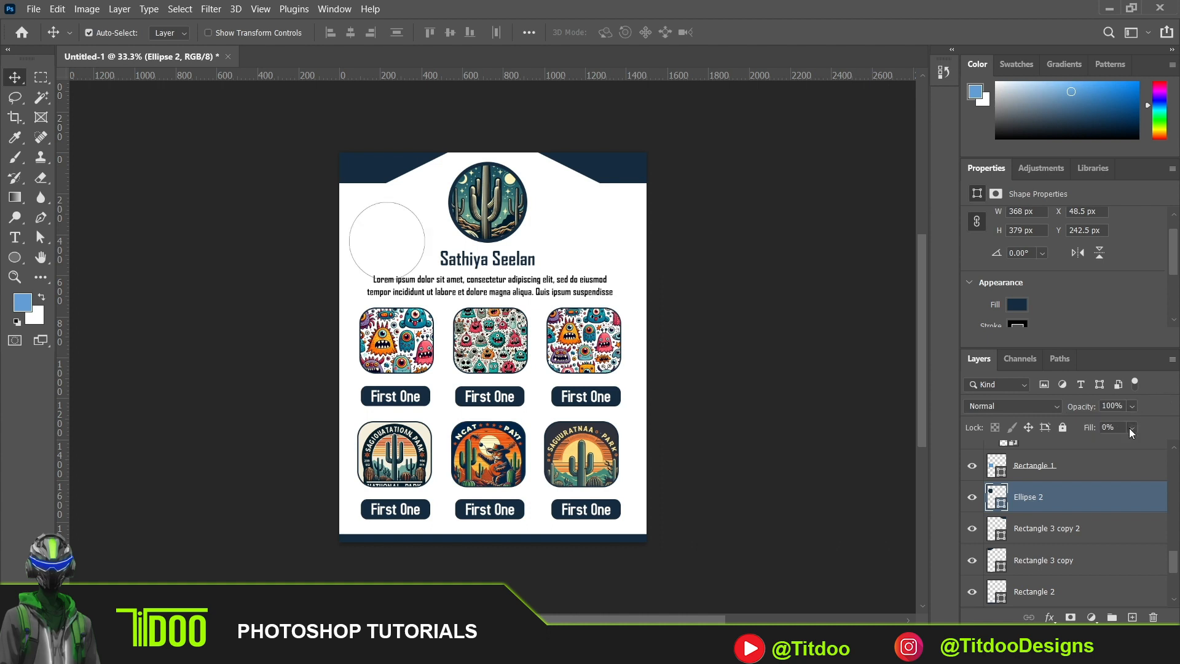
# - Restore the ellipse's layer fill to 100% and remove its stroke
pyautogui.click(1094, 450)
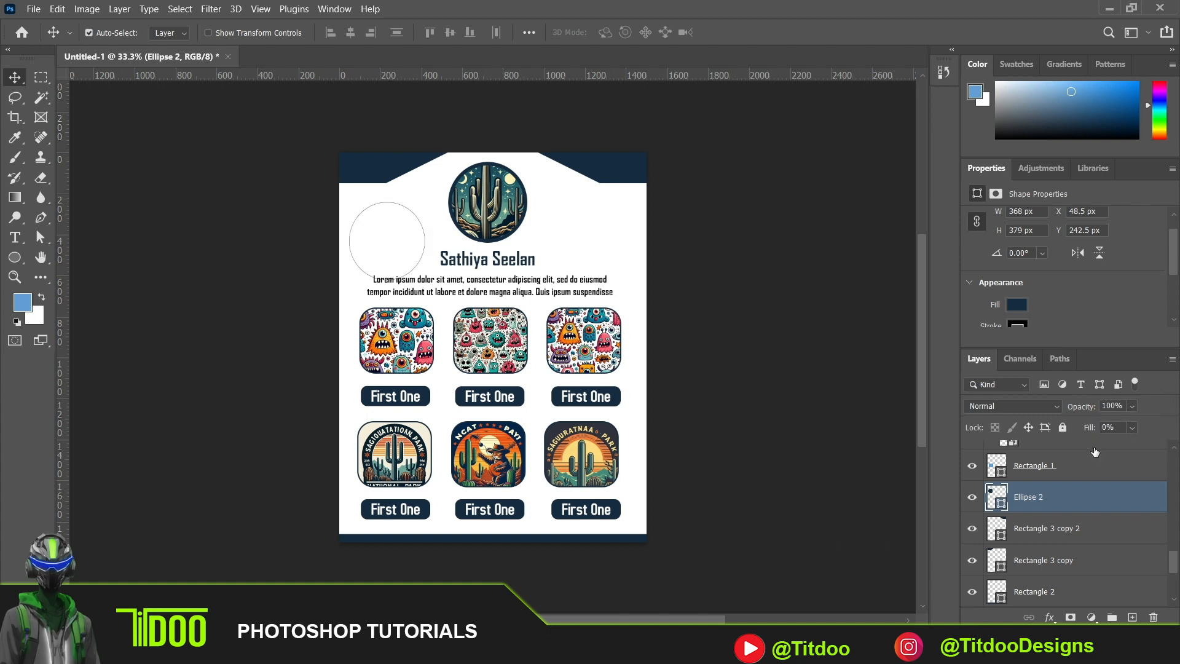
pyautogui.click(1133, 426)
pyautogui.moveTo(1097, 445); pyautogui.dragTo(1169, 445)
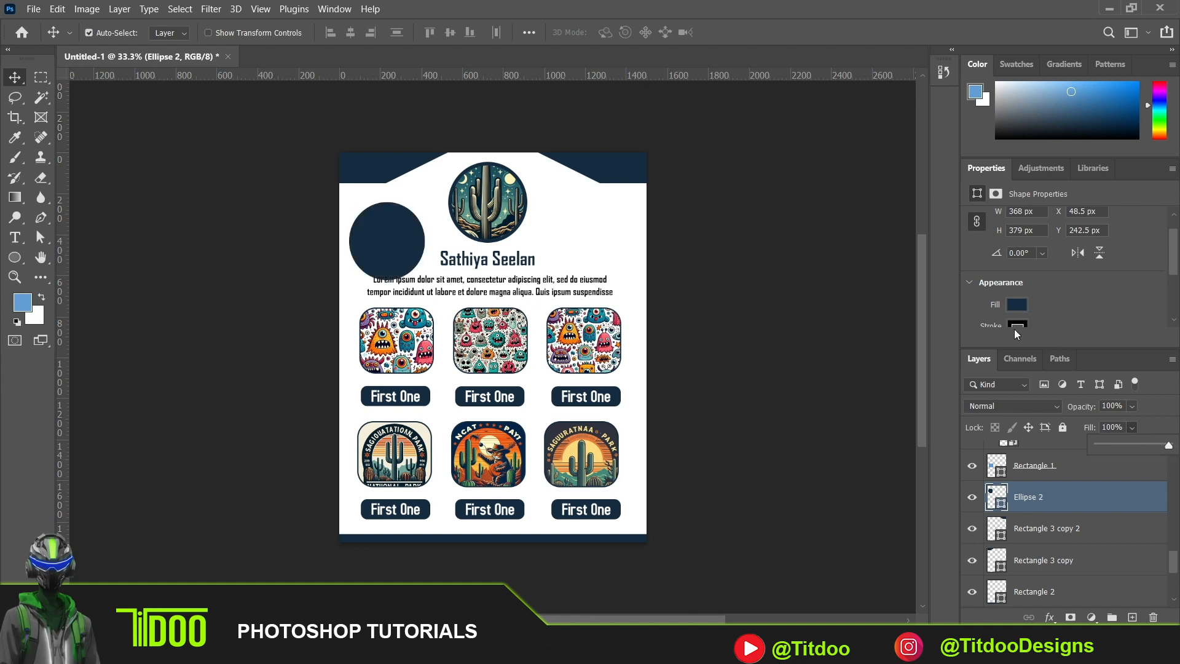
pyautogui.click(1019, 326)
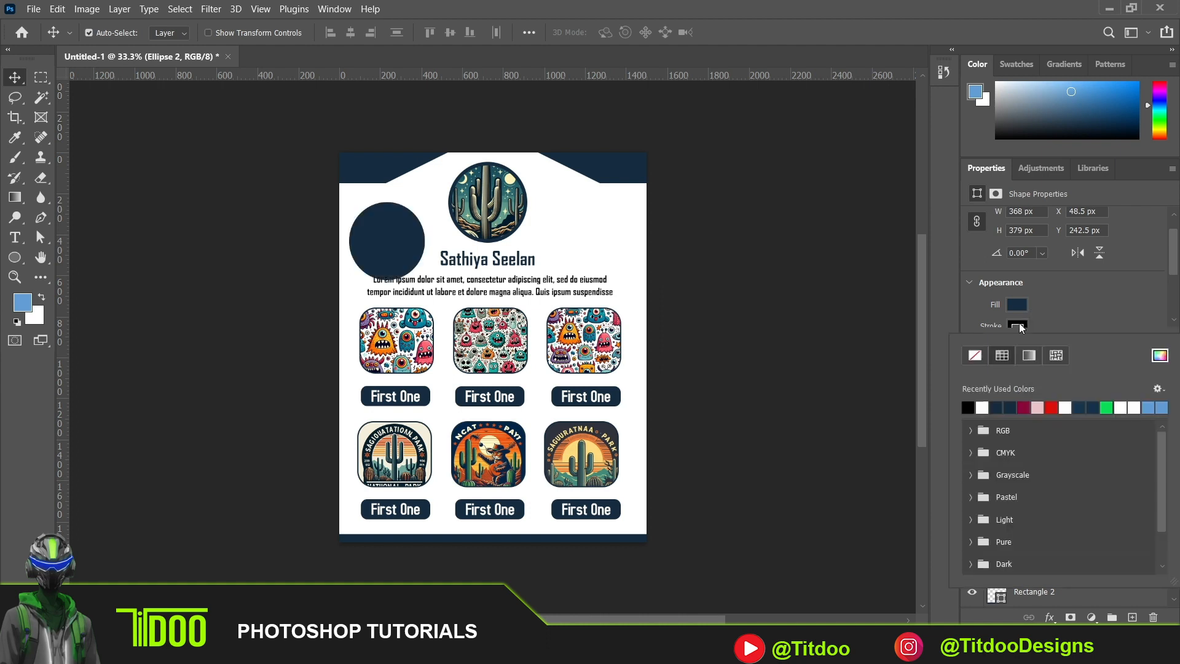
pyautogui.click(975, 355)
pyautogui.click(1078, 295)
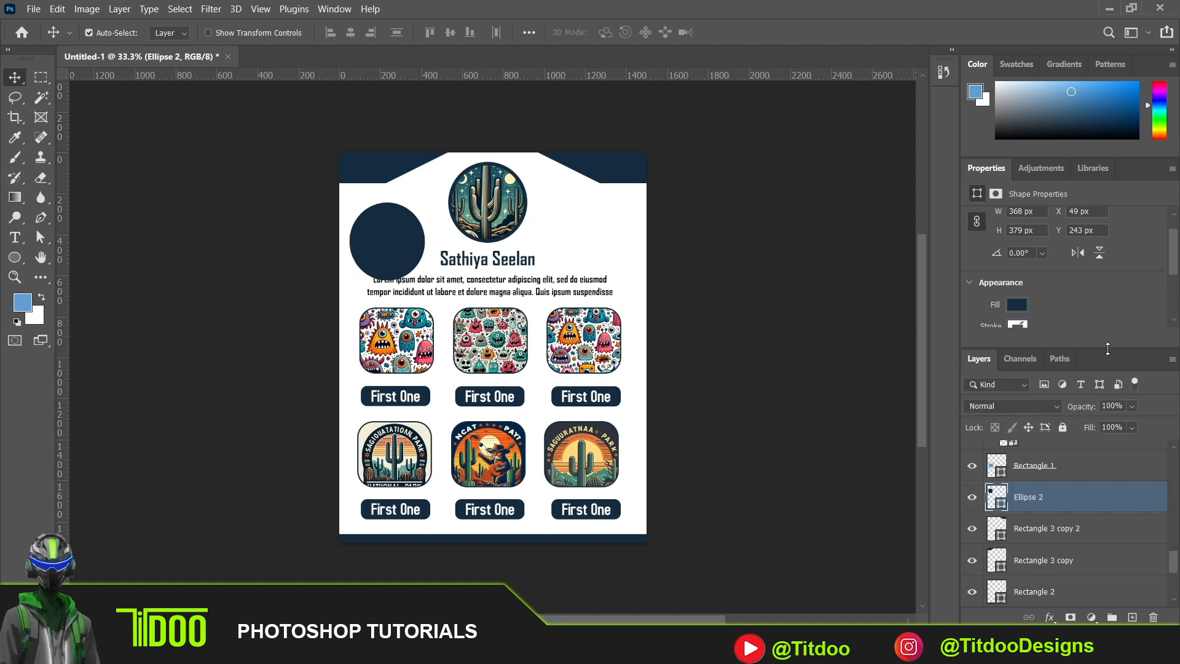
# - Lower the navy ellipse's layer opacity to 25% and change its fill to the recently used light blue
pyautogui.click(1131, 407)
pyautogui.moveTo(1099, 424); pyautogui.dragTo(1095, 424)
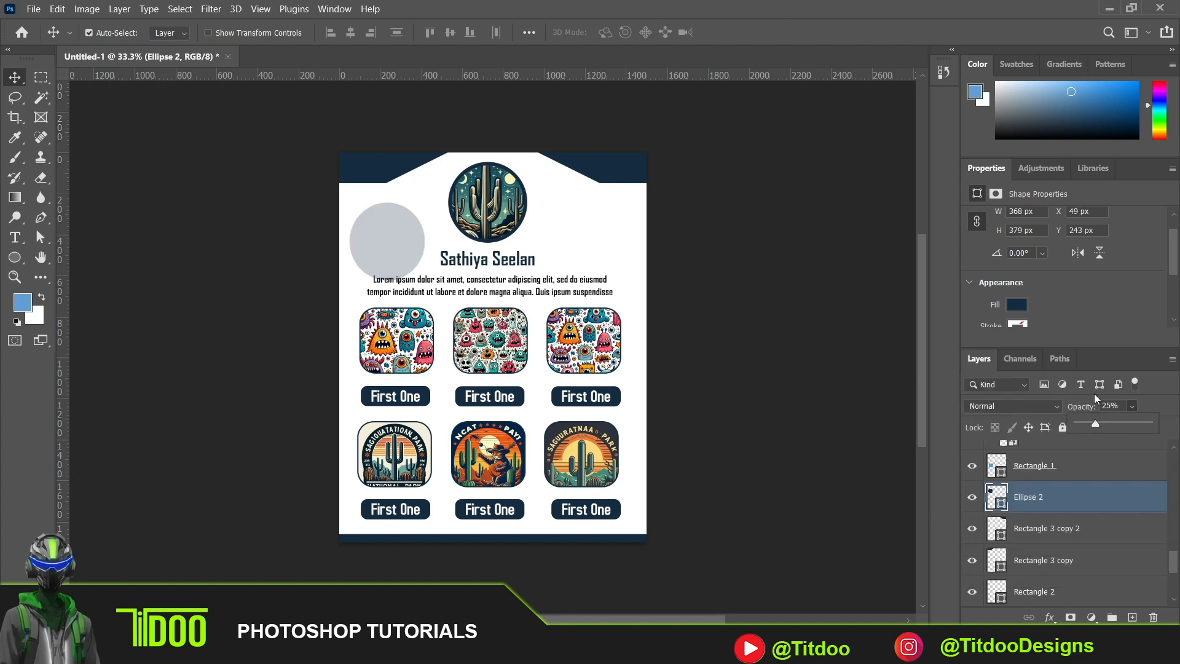
pyautogui.click(1174, 259)
pyautogui.moveTo(1174, 259); pyautogui.dragTo(1175, 268)
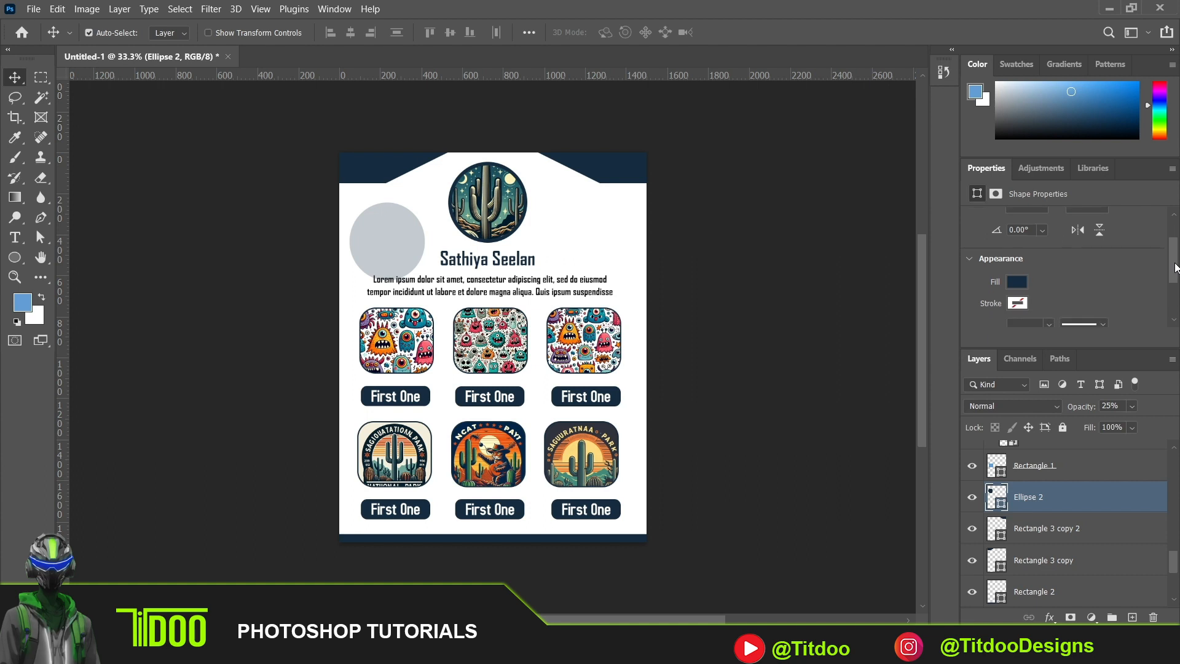
pyautogui.click(1017, 283)
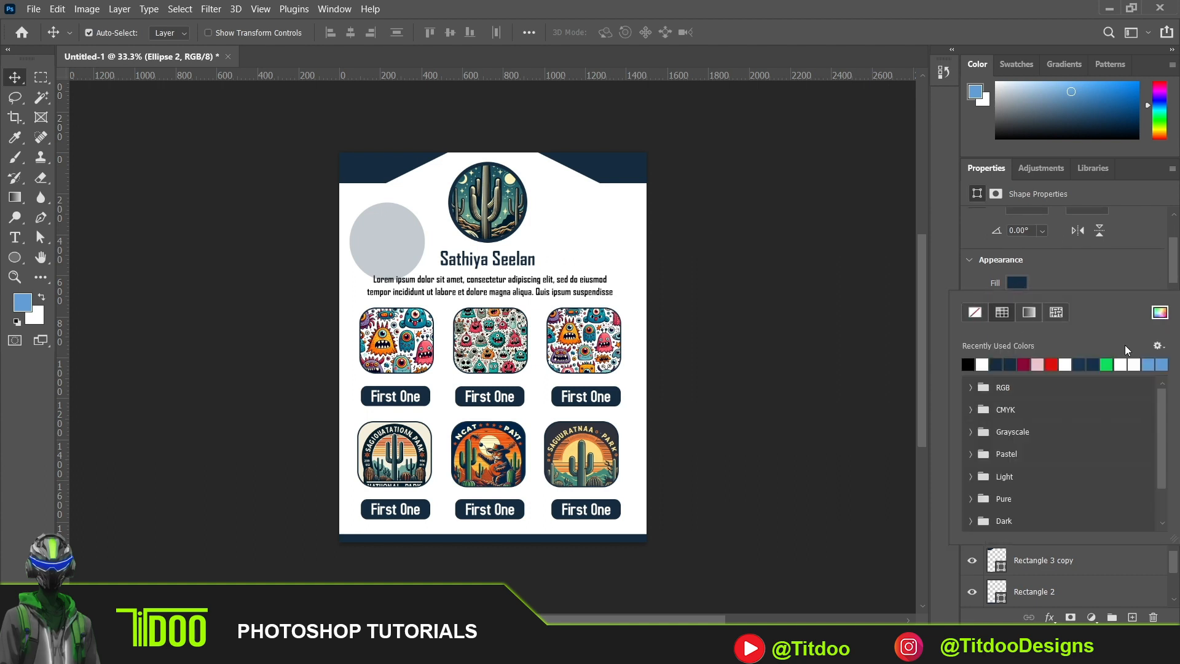
pyautogui.click(1155, 365)
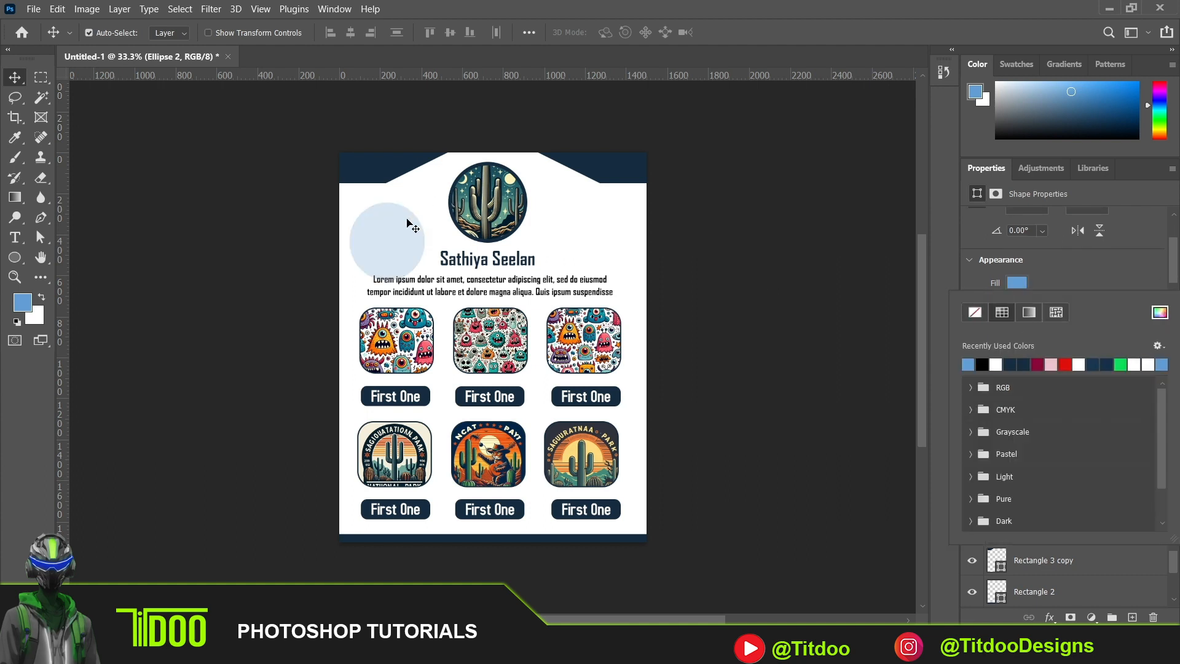
# - Enlarge the light blue ellipse to nearly the page width and move it partly past the page's lower edge
pyautogui.click(397, 235)
pyautogui.hotkey('ctrl', 't')
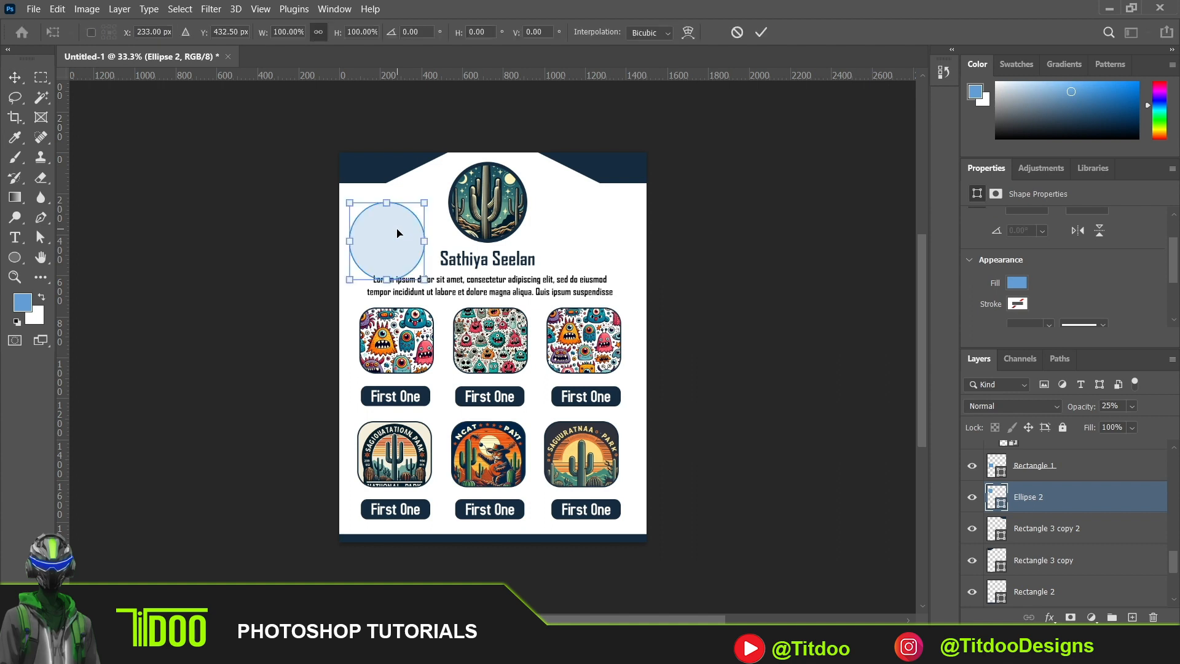
pyautogui.moveTo(426, 281); pyautogui.dragTo(608, 466)
pyautogui.press('Return')
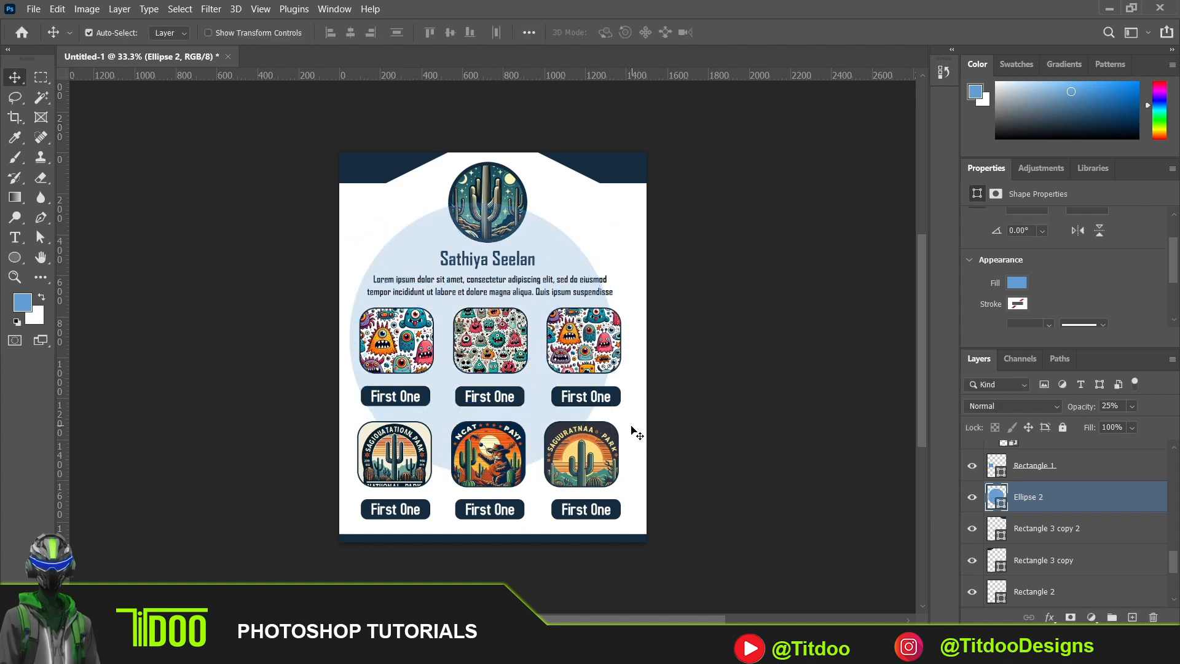
pyautogui.moveTo(430, 249); pyautogui.dragTo(424, 484)
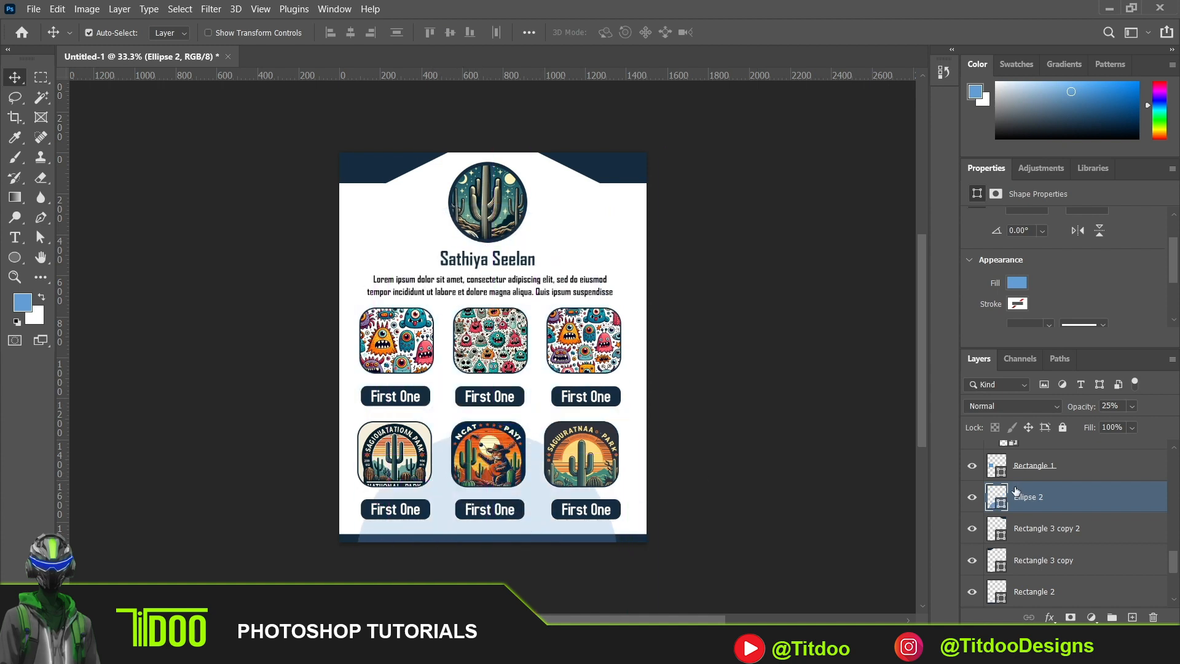
# - Place the Ellipse 2 layer directly above Background and nudge the large ellipse upward behind the lower row
pyautogui.moveTo(1025, 498); pyautogui.dragTo(1062, 589)
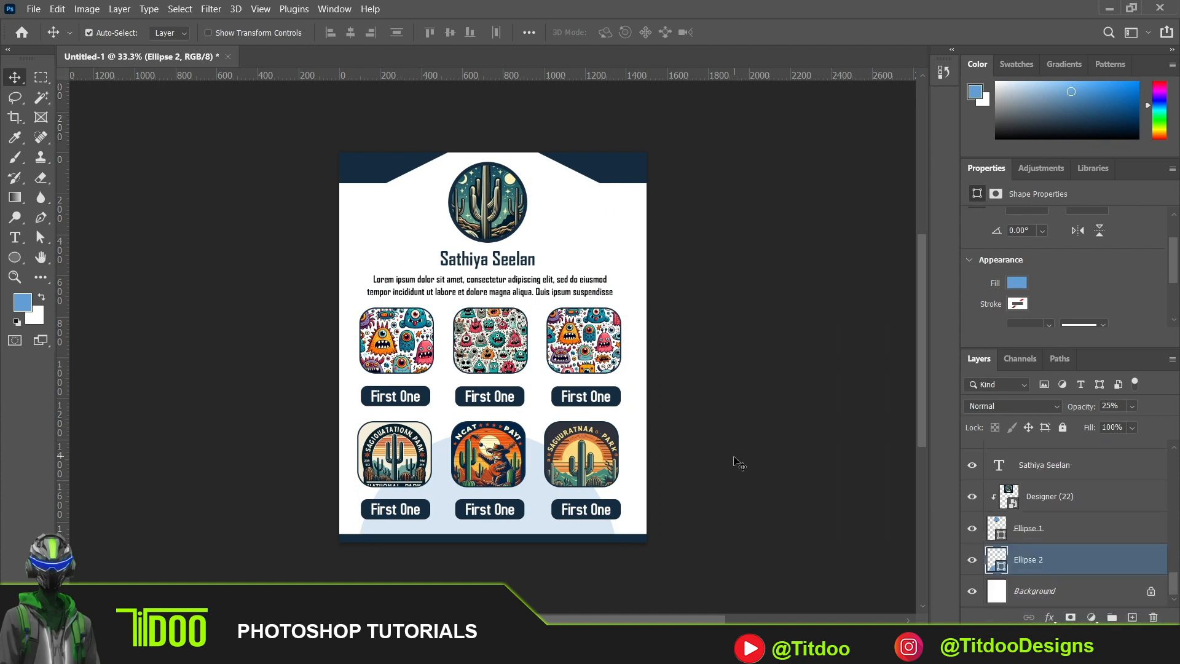
pyautogui.hotkey('shift', 'Up')
pyautogui.hotkey('shift', 'Up')
pyautogui.hotkey('shift', 'Up')
pyautogui.hotkey('shift', 'Up')
pyautogui.hotkey('shift', 'Up')
pyautogui.hotkey('shift', 'Up')
pyautogui.hotkey('shift', 'Up')
pyautogui.hotkey('shift', 'Up')
pyautogui.hotkey('shift', 'Up')
pyautogui.hotkey('shift', 'Up')
pyautogui.hotkey('shift', 'Up')
pyautogui.hotkey('shift', 'Up')
pyautogui.hotkey('shift', 'Up')
pyautogui.hotkey('shift', 'Up')
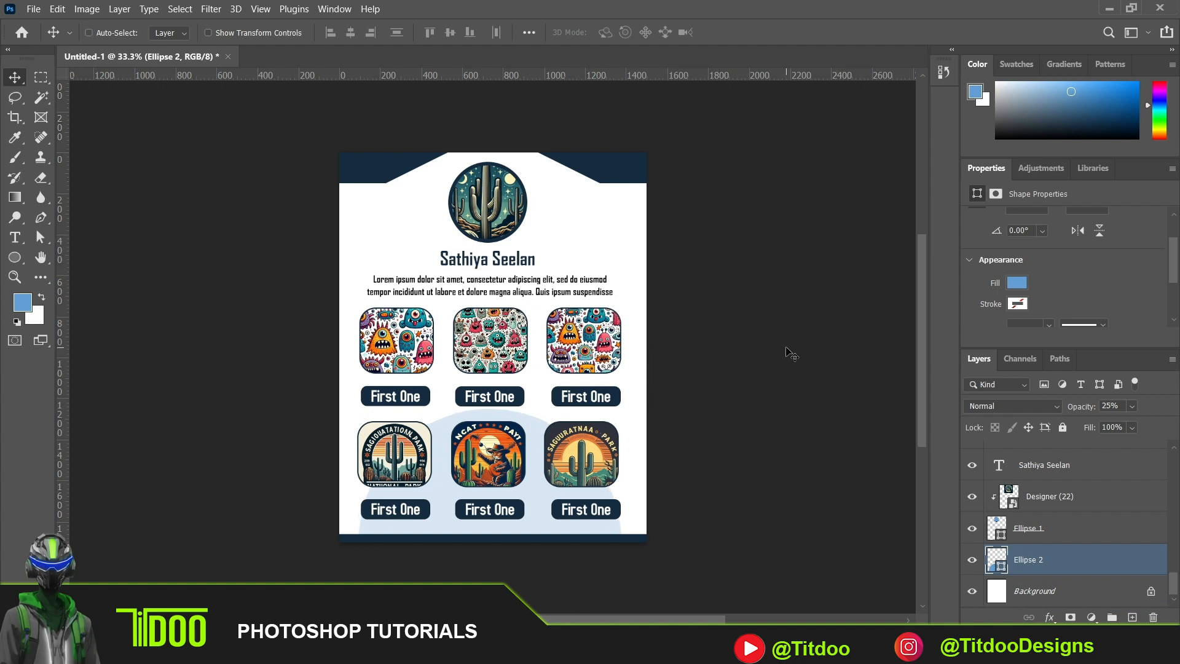
# - Duplicate the ellipse into three small circles beside the portrait's upper left, at its upper right, and at the page's left edge
pyautogui.hotkey('ctrl', 'j')
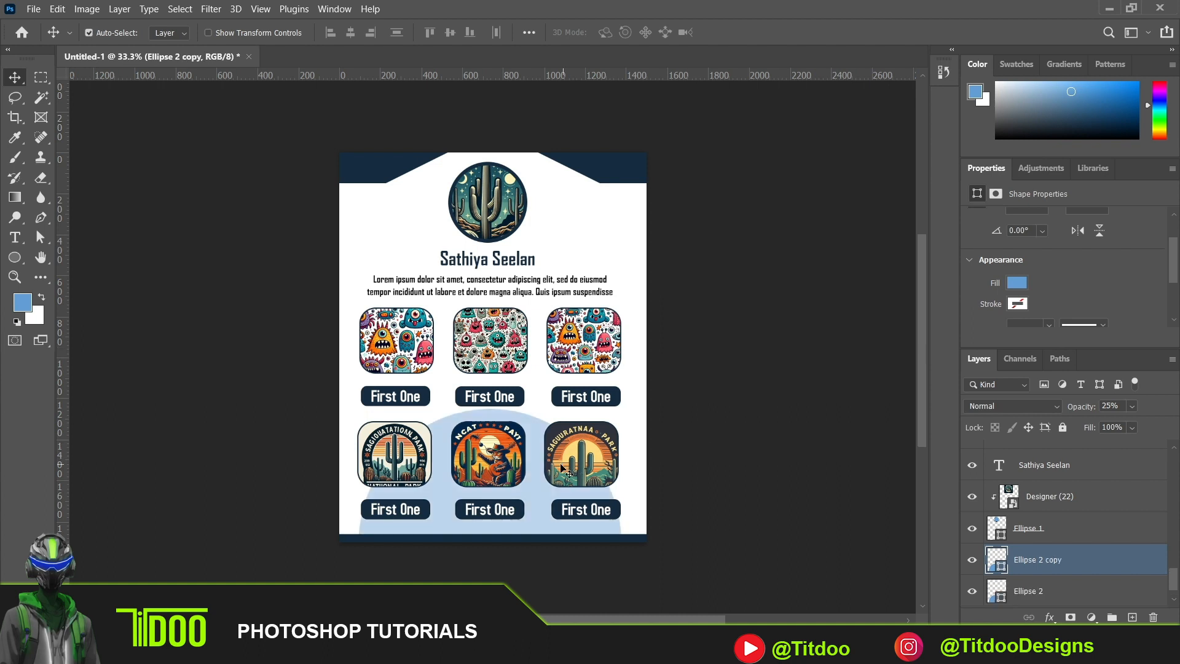
pyautogui.moveTo(535, 496); pyautogui.dragTo(524, 308)
pyautogui.hotkey('ctrl', 't')
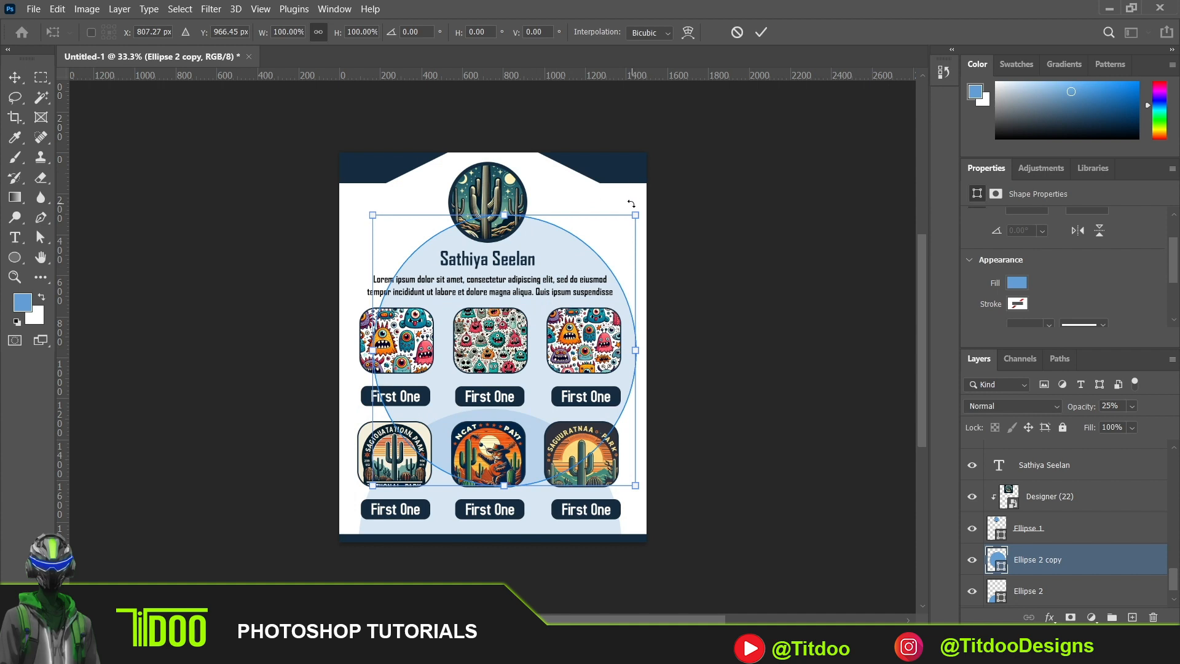
pyautogui.moveTo(631, 218)
pyautogui.mouseDown()
pyautogui.moveTo(447, 416)
pyautogui.moveTo(596, 209)
pyautogui.moveTo(626, 187)
pyautogui.moveTo(639, 211)
pyautogui.mouseUp()
pyautogui.moveTo(590, 274); pyautogui.dragTo(348, 386)
pyautogui.press('Return')
pyautogui.hotkey('ctrl', 't')
pyautogui.press('Return')
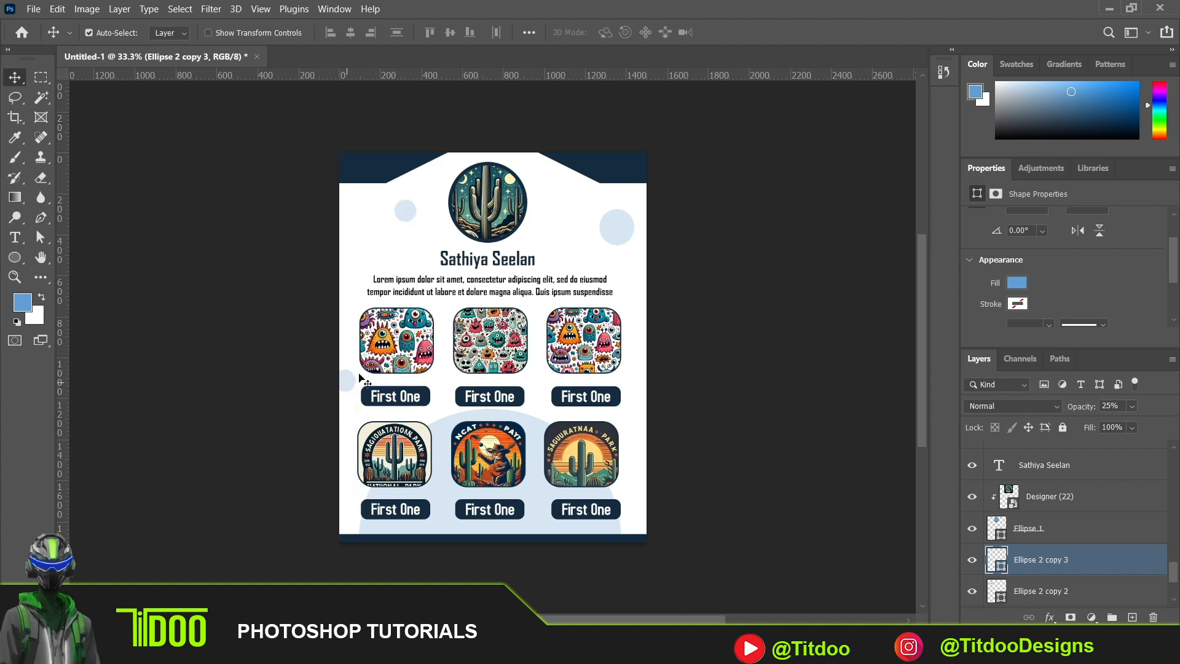
# - Copy the larger circle to the page's left edge, move the small one to the right edge, and copy it between the upper pictures
pyautogui.click(628, 241)
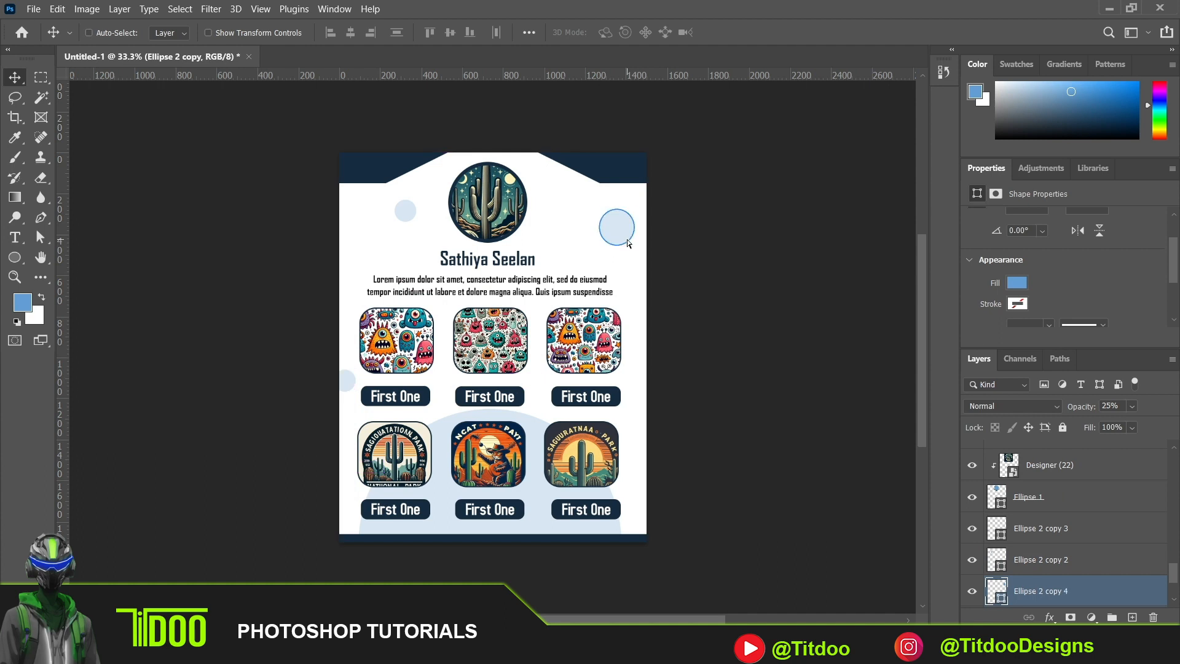
pyautogui.moveTo(628, 241); pyautogui.dragTo(351, 257)
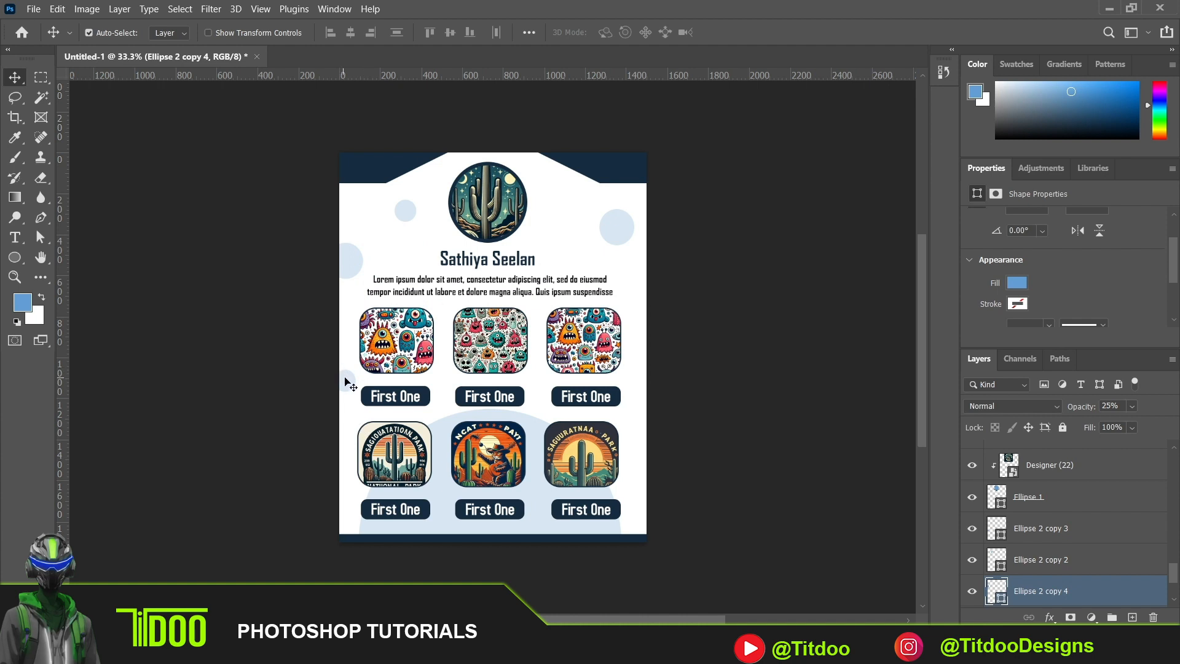
pyautogui.moveTo(347, 382); pyautogui.dragTo(635, 431)
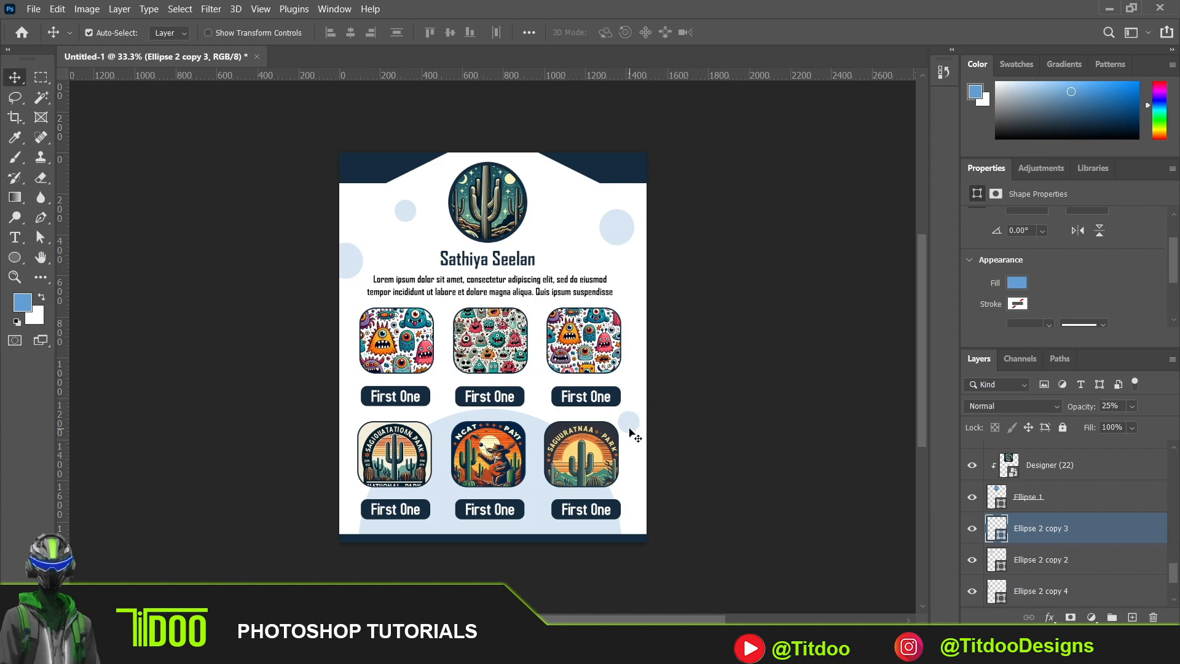
pyautogui.moveTo(629, 424); pyautogui.dragTo(444, 388)
# - Select the clipped pictures one by one, try shifting the lower middle one in its frame, undo that, and clear the selection
pyautogui.click(394, 339)
pyautogui.click(565, 337)
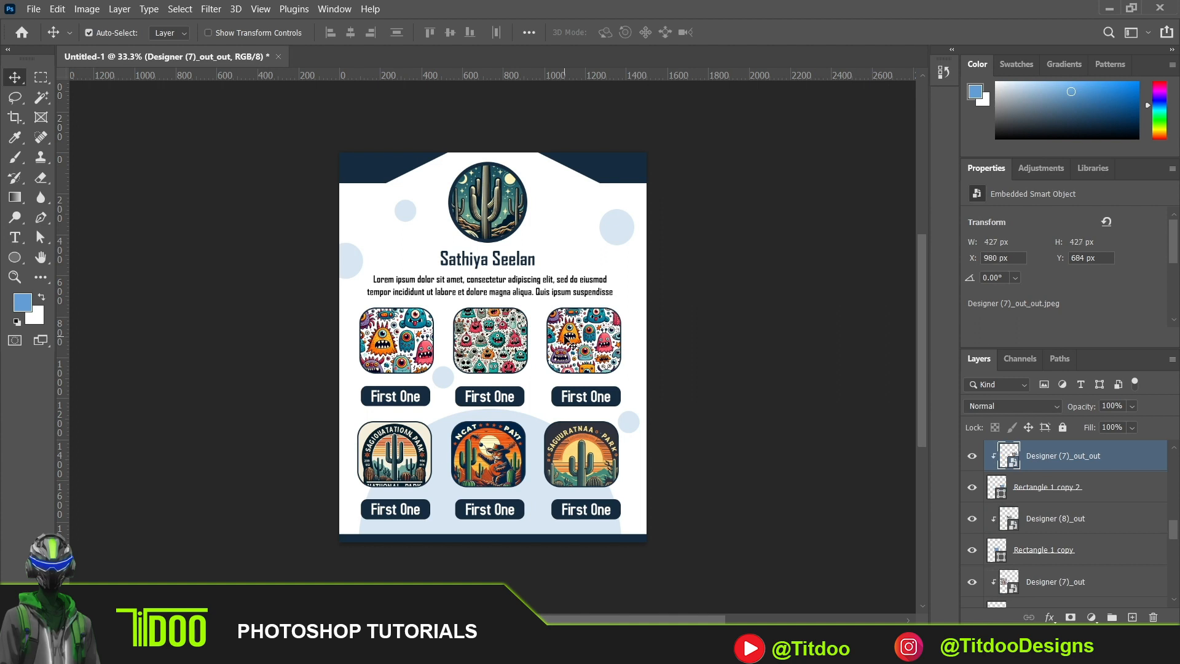
pyautogui.click(498, 342)
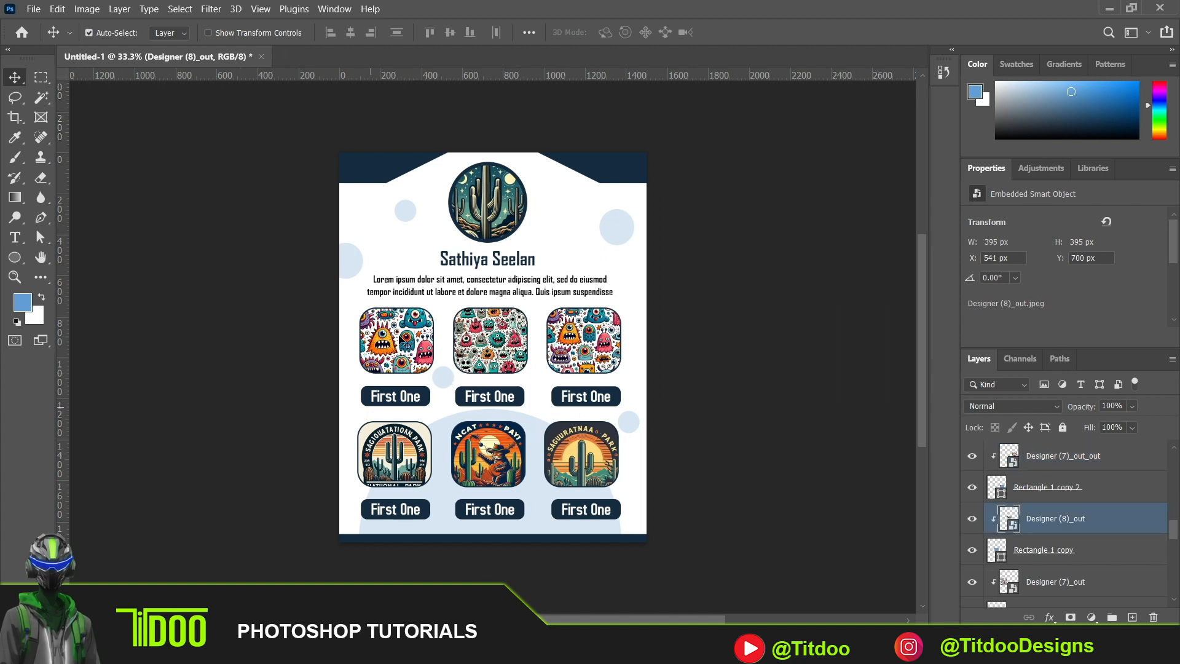
pyautogui.click(419, 471)
pyautogui.click(487, 476)
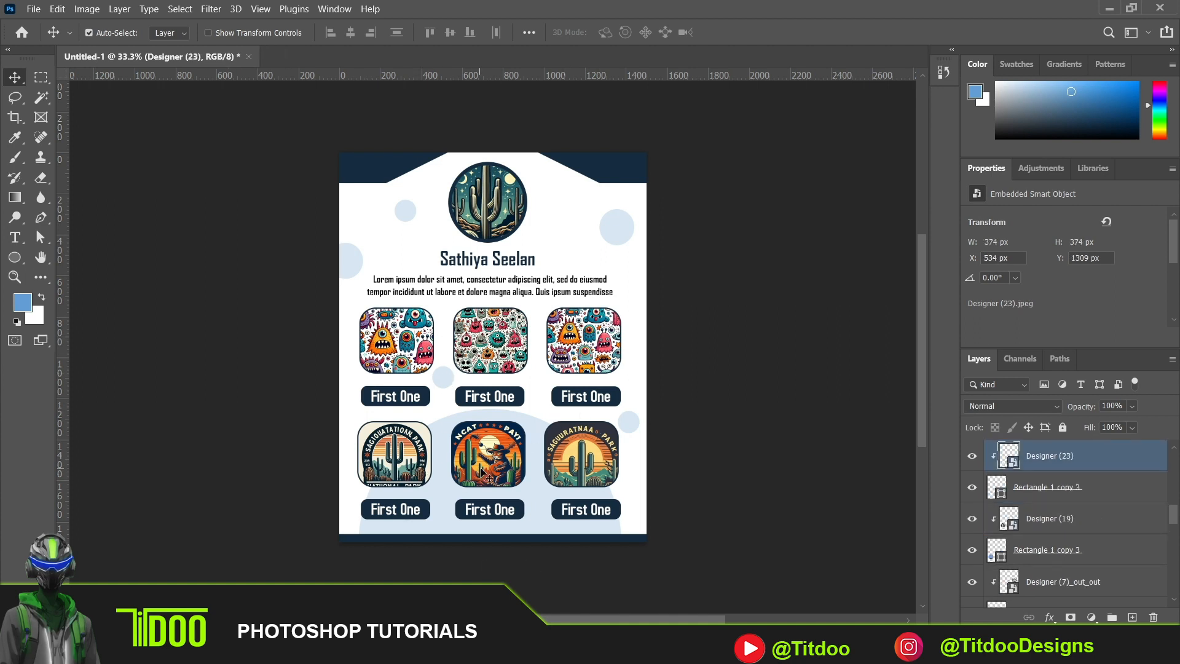
pyautogui.moveTo(492, 471); pyautogui.dragTo(493, 473)
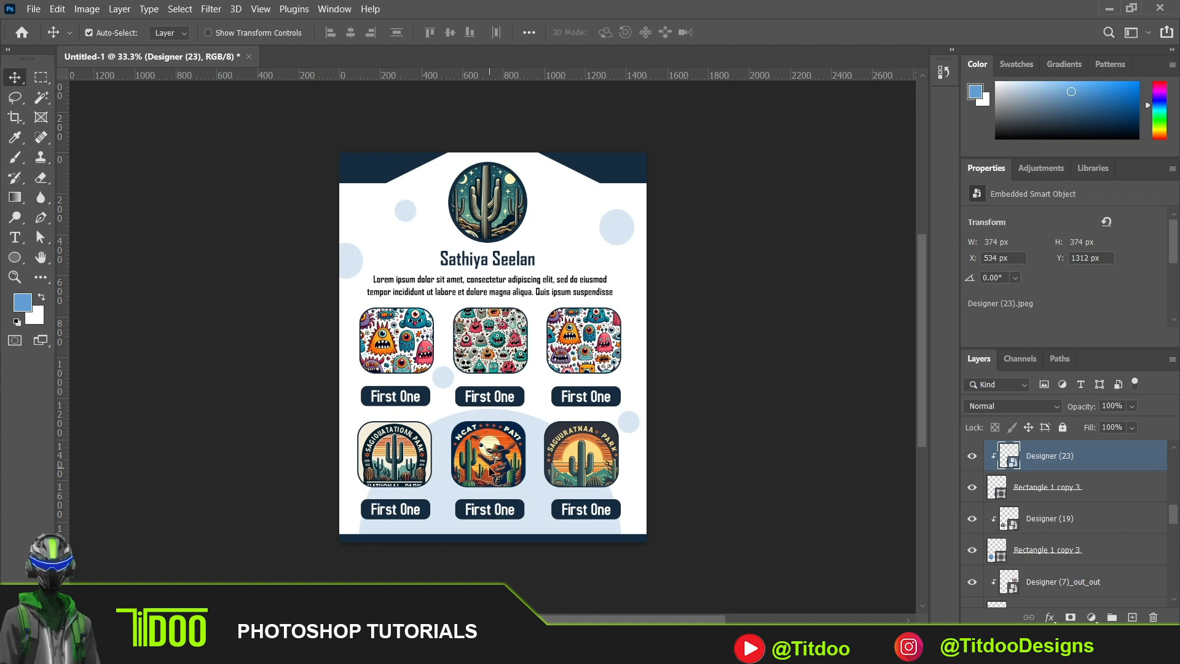
pyautogui.hotkey('ctrl', 'z')
pyautogui.click(607, 441)
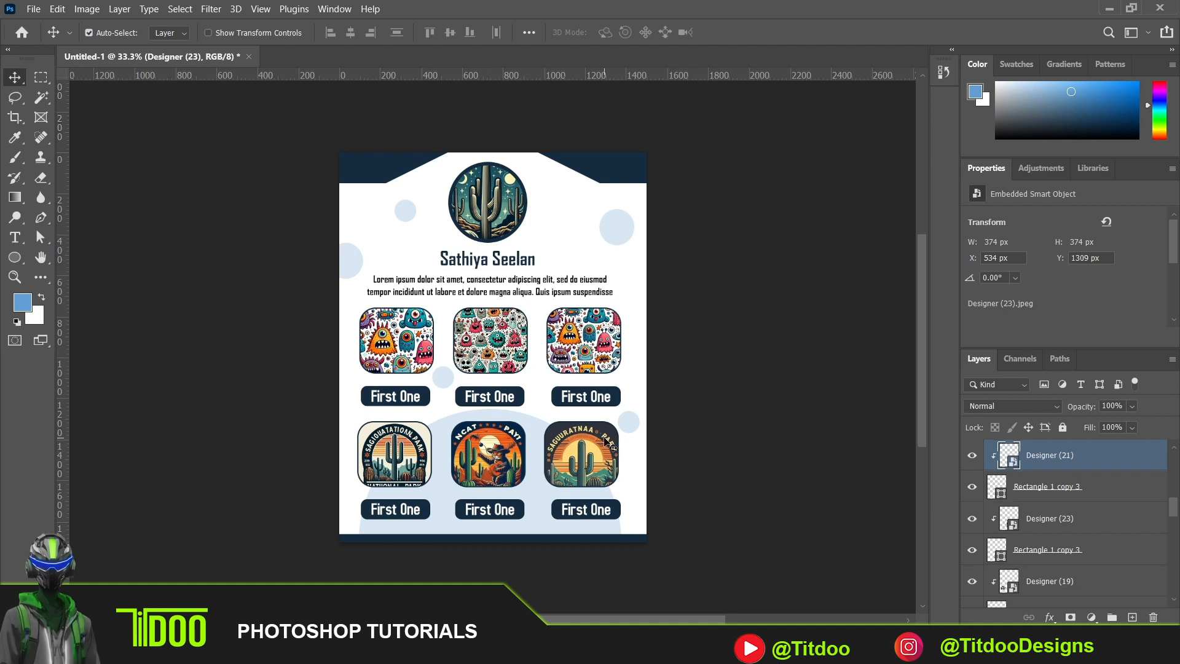
pyautogui.click(652, 425)
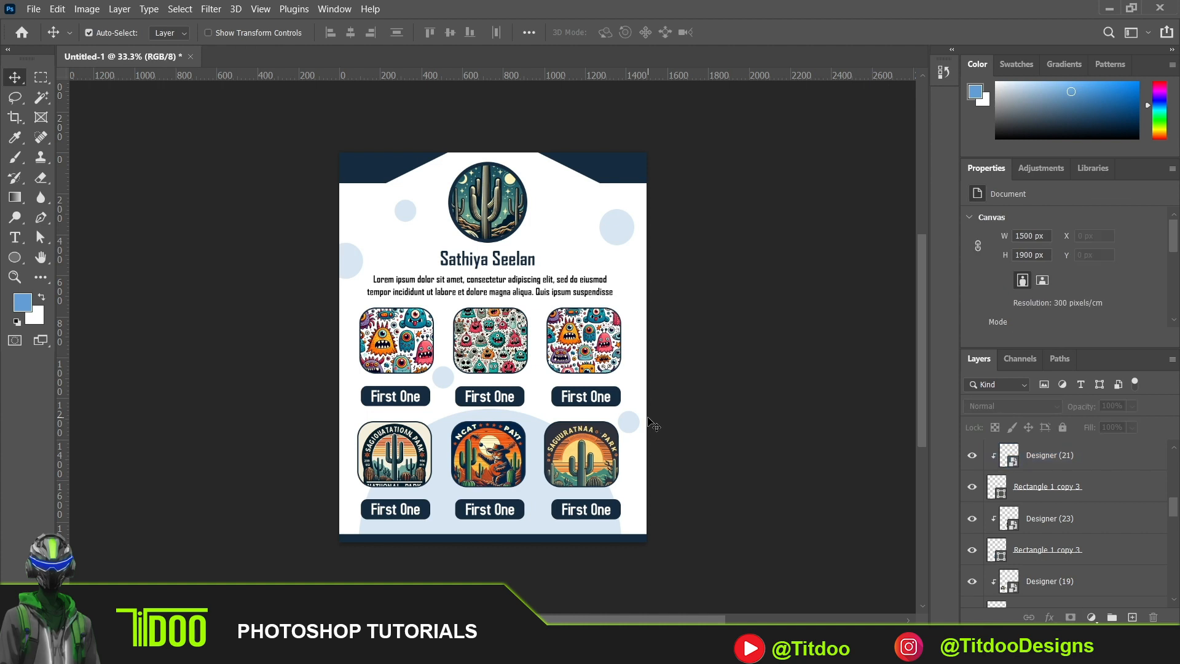
# - Nudge the navy bar at the page's lower edge slightly upward
pyautogui.click(591, 540)
pyautogui.press('Up')
pyautogui.press('Up')
pyautogui.press('Up')
pyautogui.press('Up')
pyautogui.press('Up')
pyautogui.press('Up')
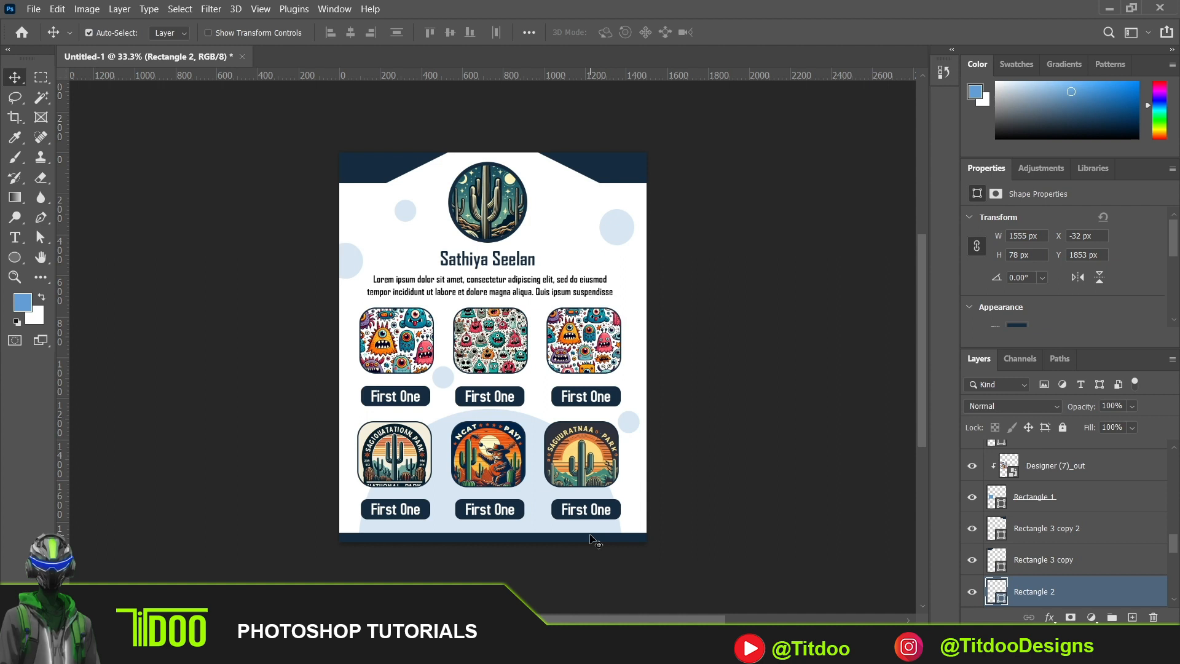
# - Add a text line with the person's @ handle and move it onto the navy bar at the page's lower edge
pyautogui.click(15, 237)
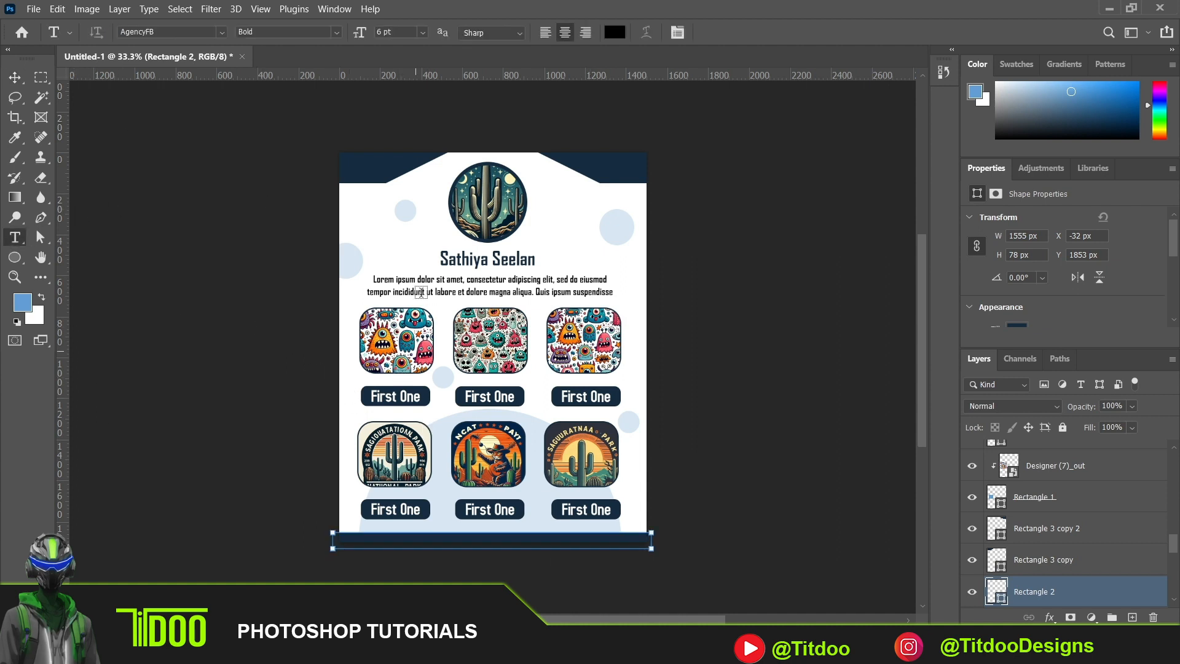
pyautogui.click(400, 257)
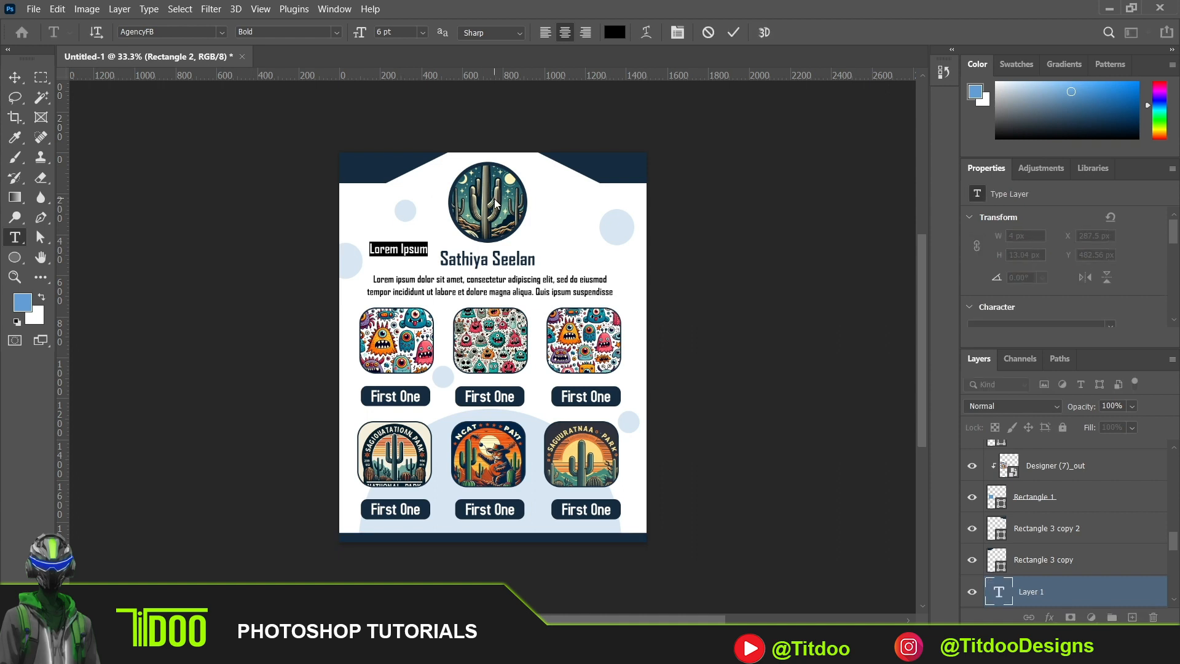
pyautogui.press('BackSpace')
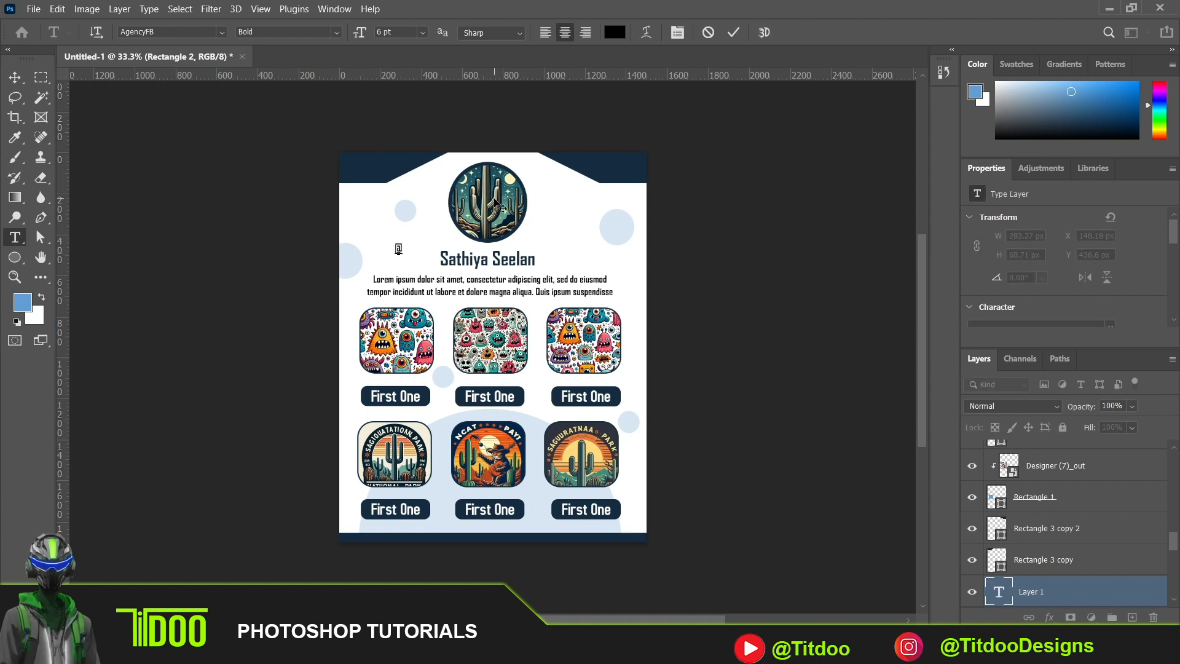
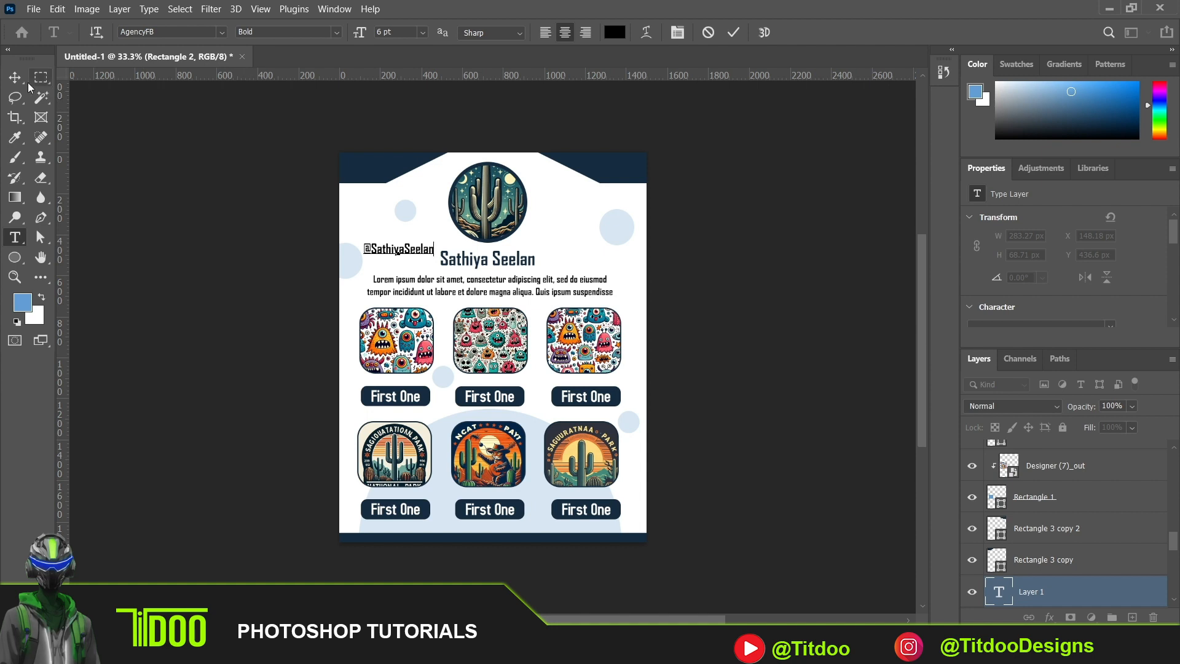
pyautogui.click(16, 79)
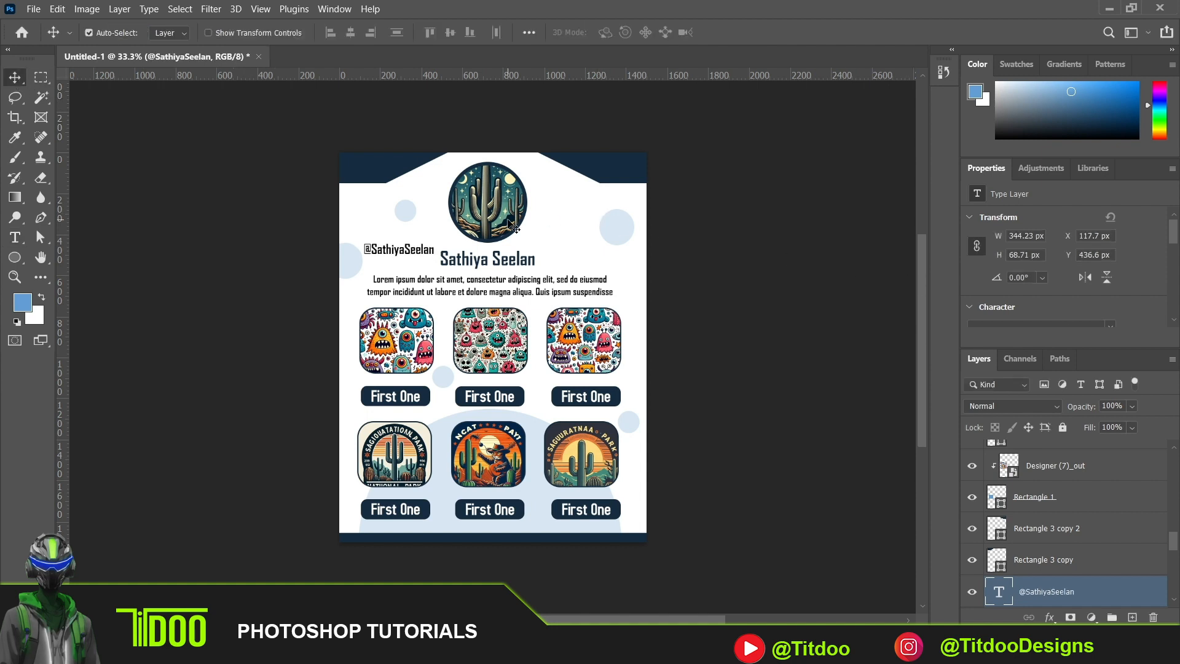
pyautogui.moveTo(426, 254); pyautogui.dragTo(503, 540)
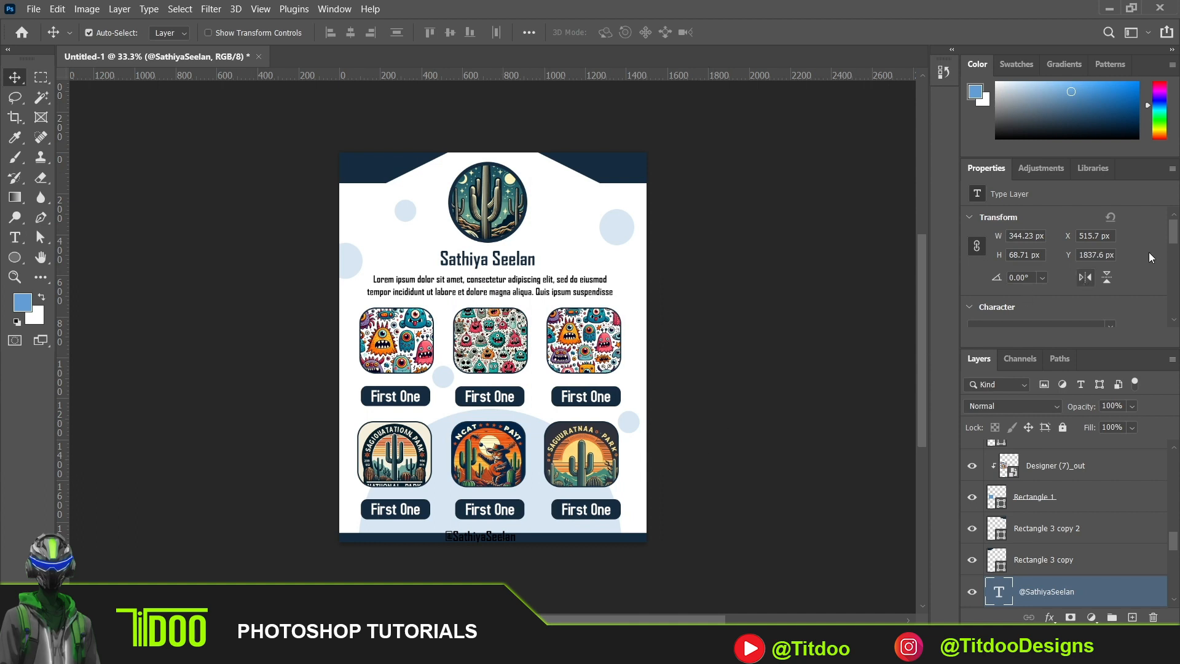
# - Change the handle text's colour to white (ffffff)
pyautogui.moveTo(1176, 230); pyautogui.dragTo(1176, 260)
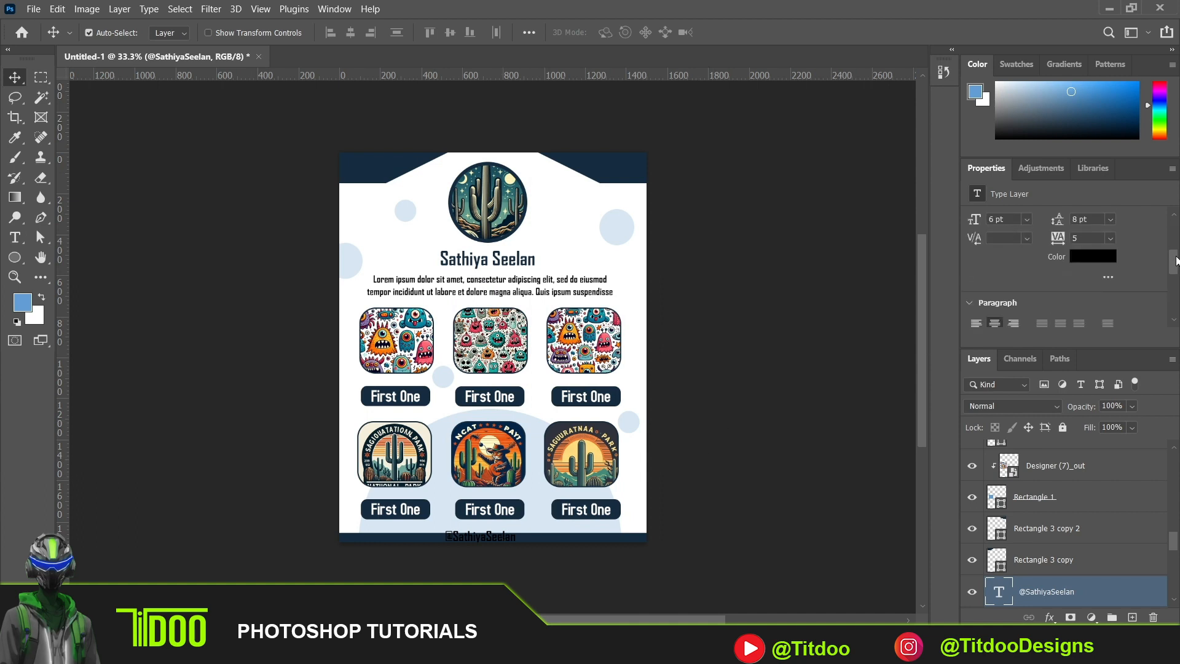
pyautogui.click(1099, 256)
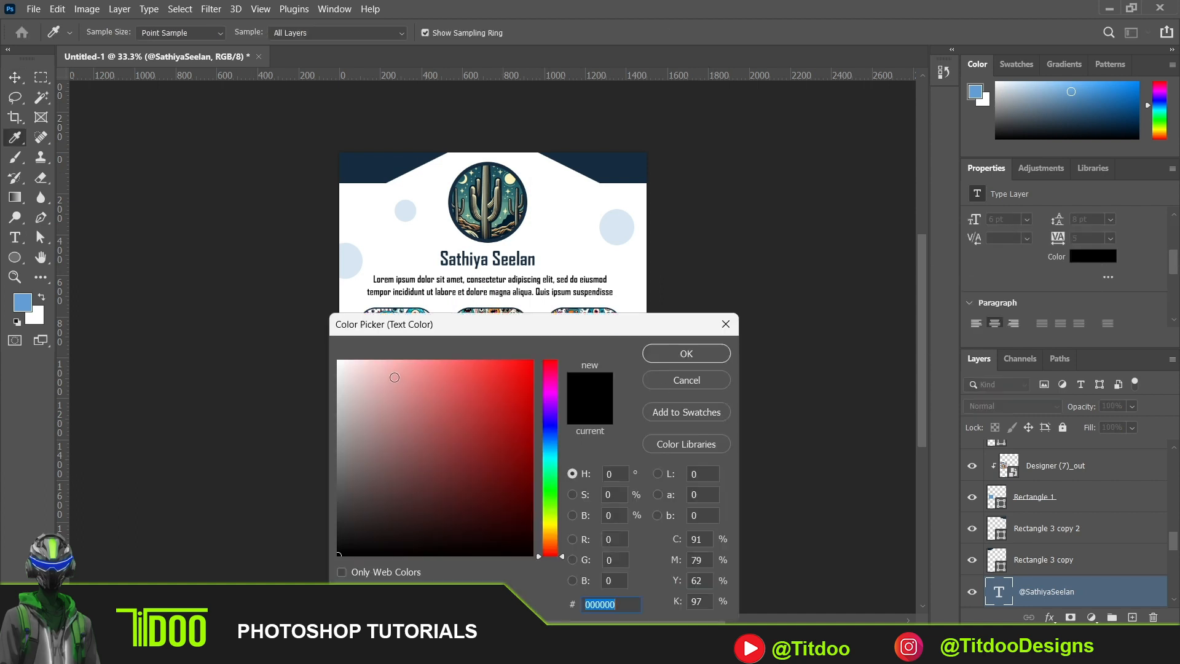
pyautogui.moveTo(376, 371); pyautogui.dragTo(338, 362)
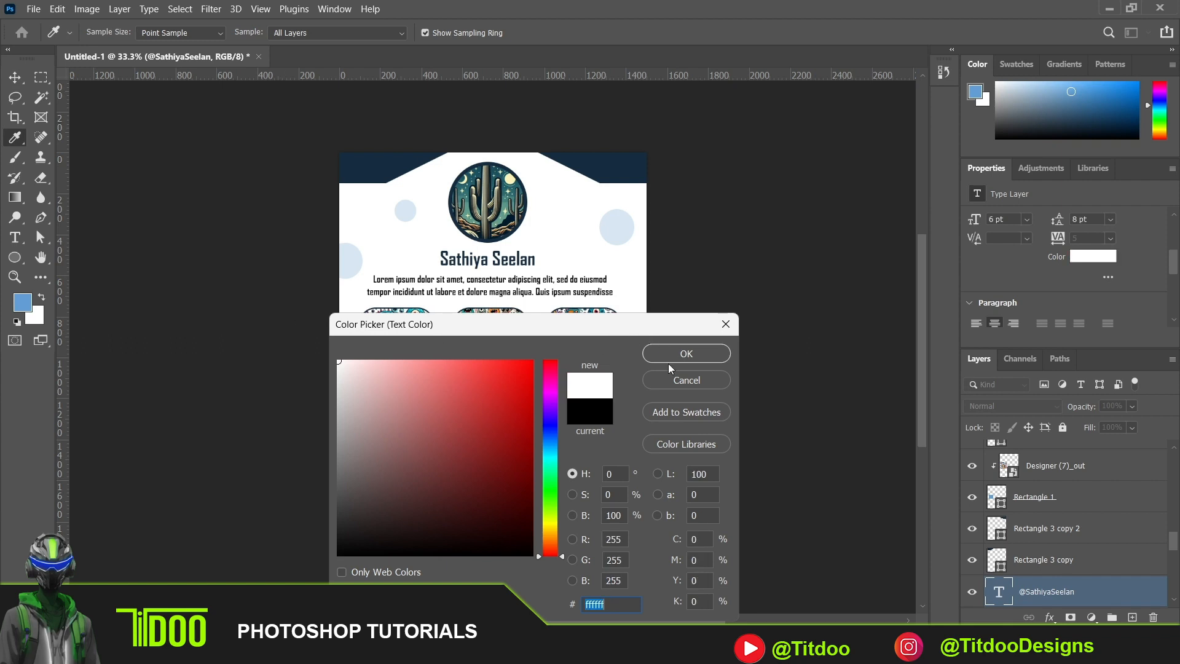
pyautogui.click(683, 360)
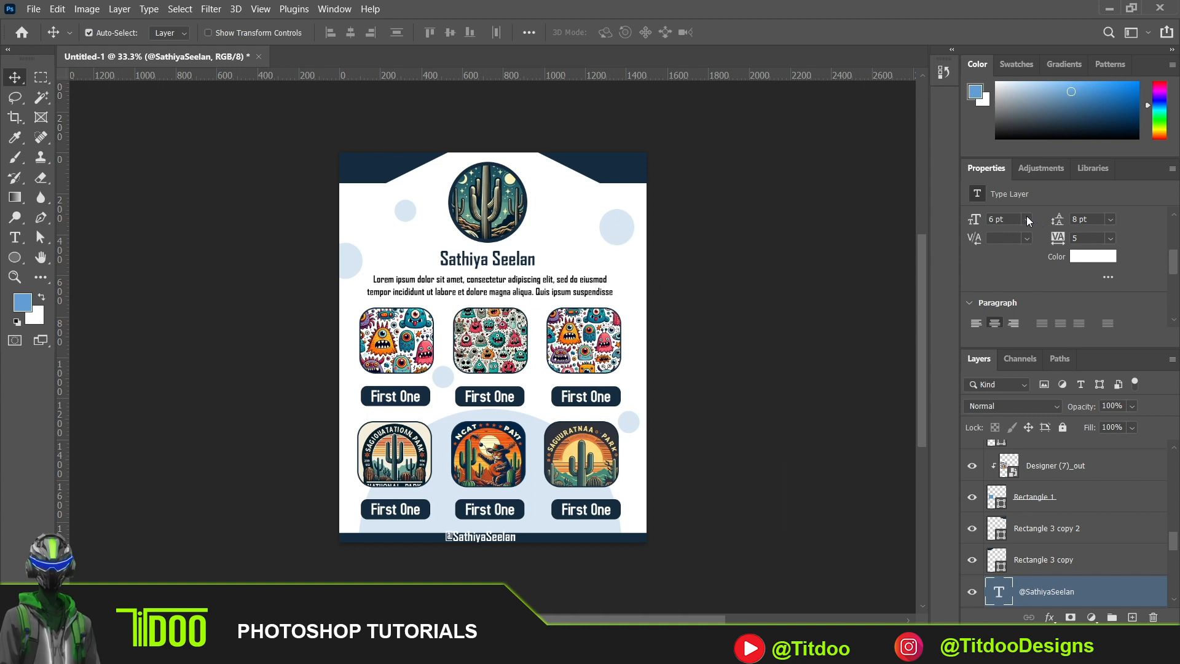
# - Set the handle text's font size to 3 pt
pyautogui.click(1026, 218)
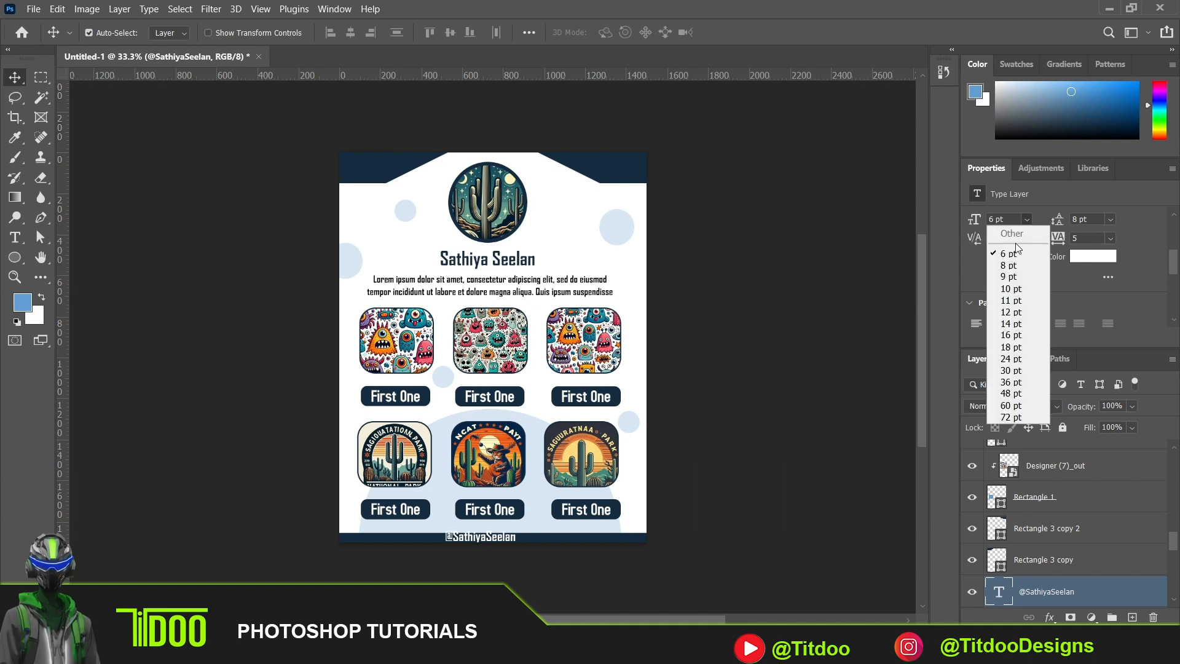
pyautogui.click(994, 220)
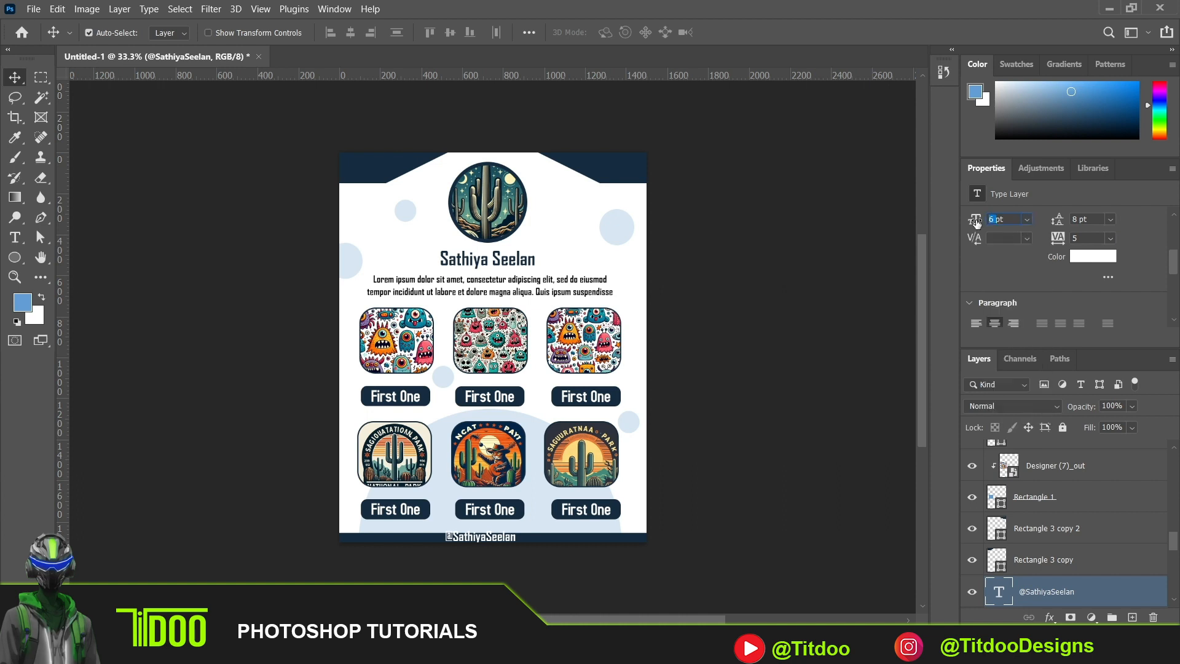
pyautogui.write('3pt')
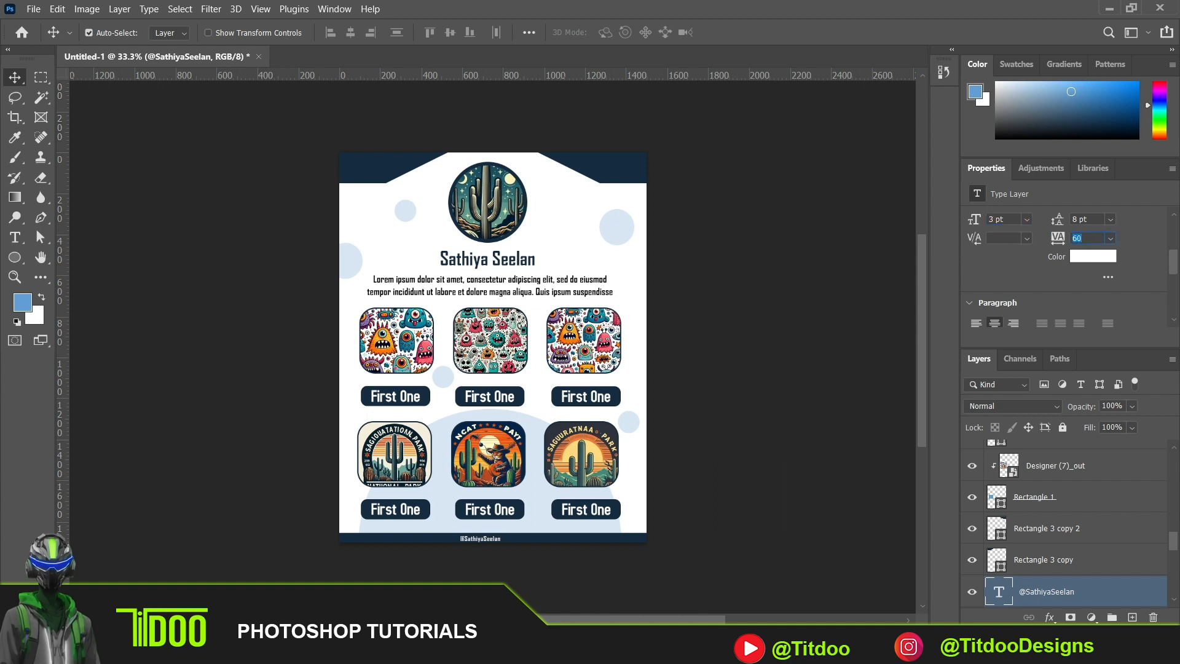
# - Nudge the navy footer bar and the handle text on it slightly upward
pyautogui.moveTo(539, 552); pyautogui.dragTo(520, 547)
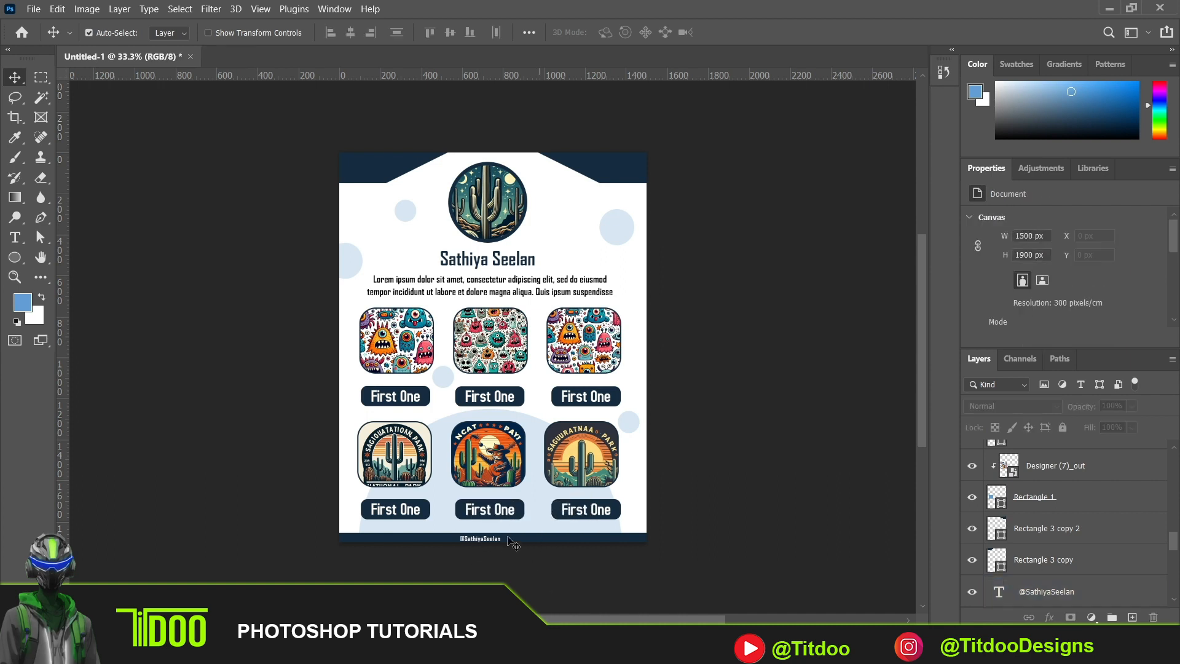
pyautogui.click(495, 540)
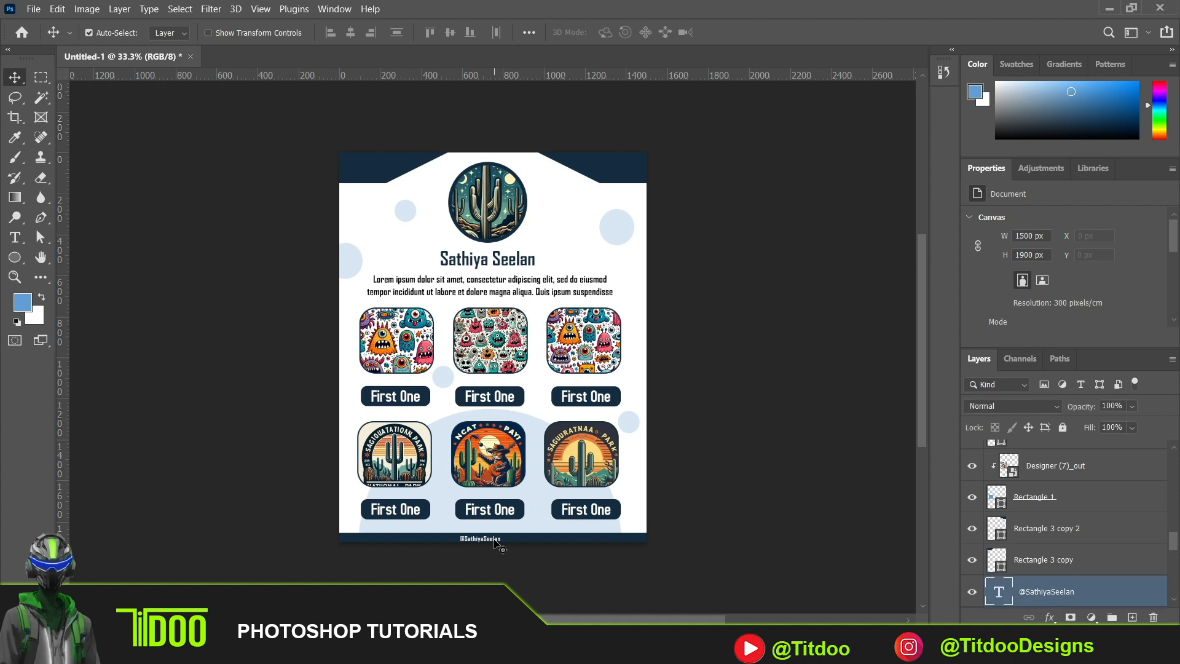
pyautogui.click(528, 542)
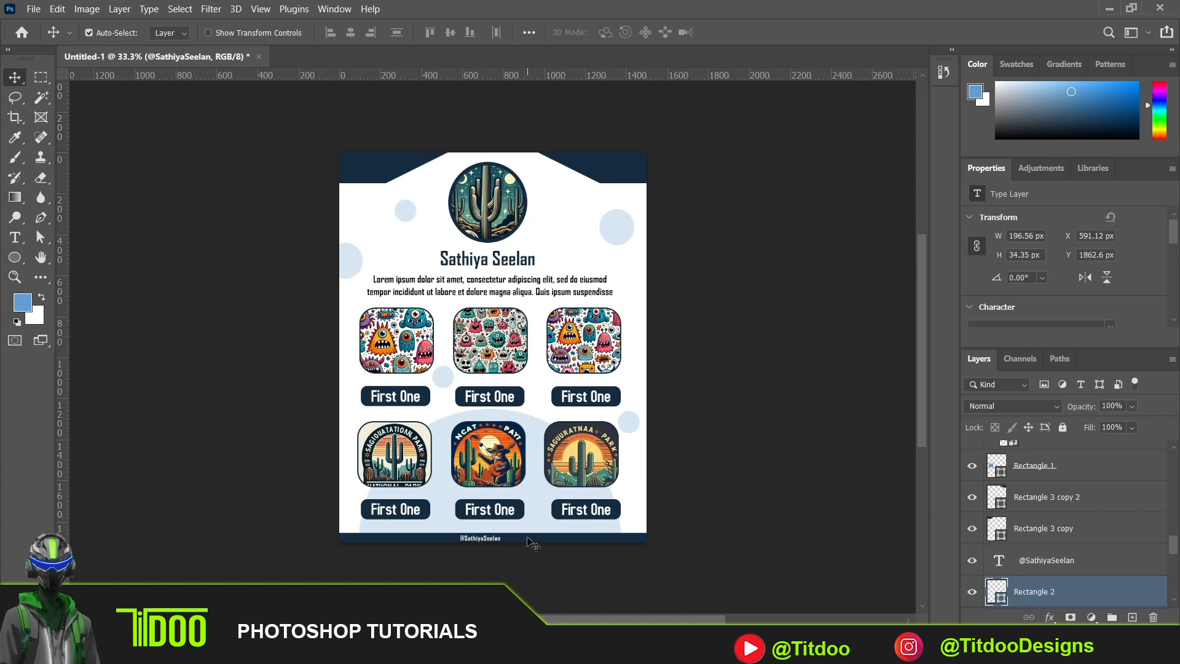
pyautogui.click(495, 539)
pyautogui.moveTo(491, 539); pyautogui.dragTo(490, 539)
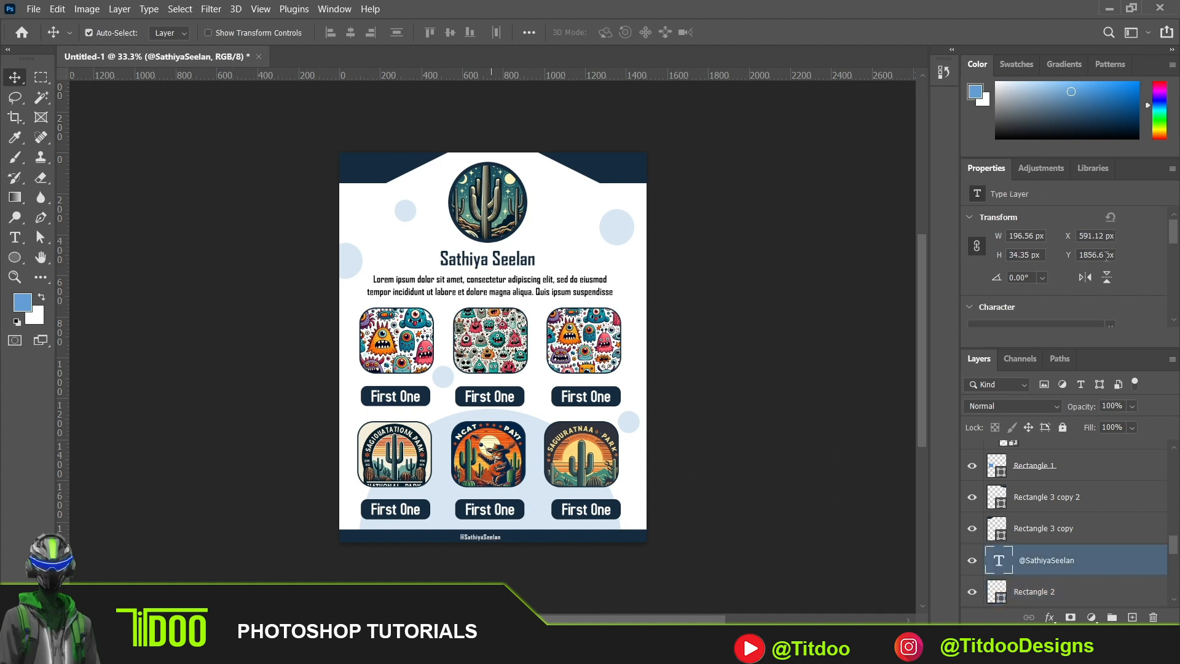
# - Set the handle text's tracking to 200 and nudge the text slightly right to centre it on the navy bar
pyautogui.moveTo(1174, 233); pyautogui.dragTo(1175, 258)
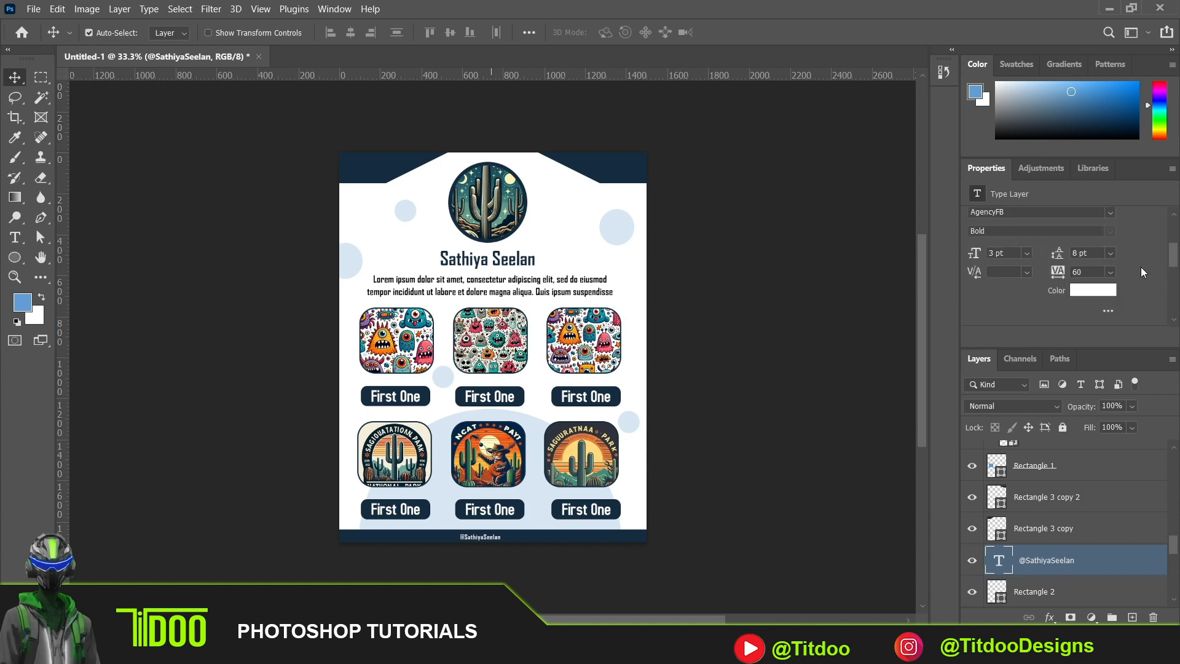
pyautogui.click(1109, 271)
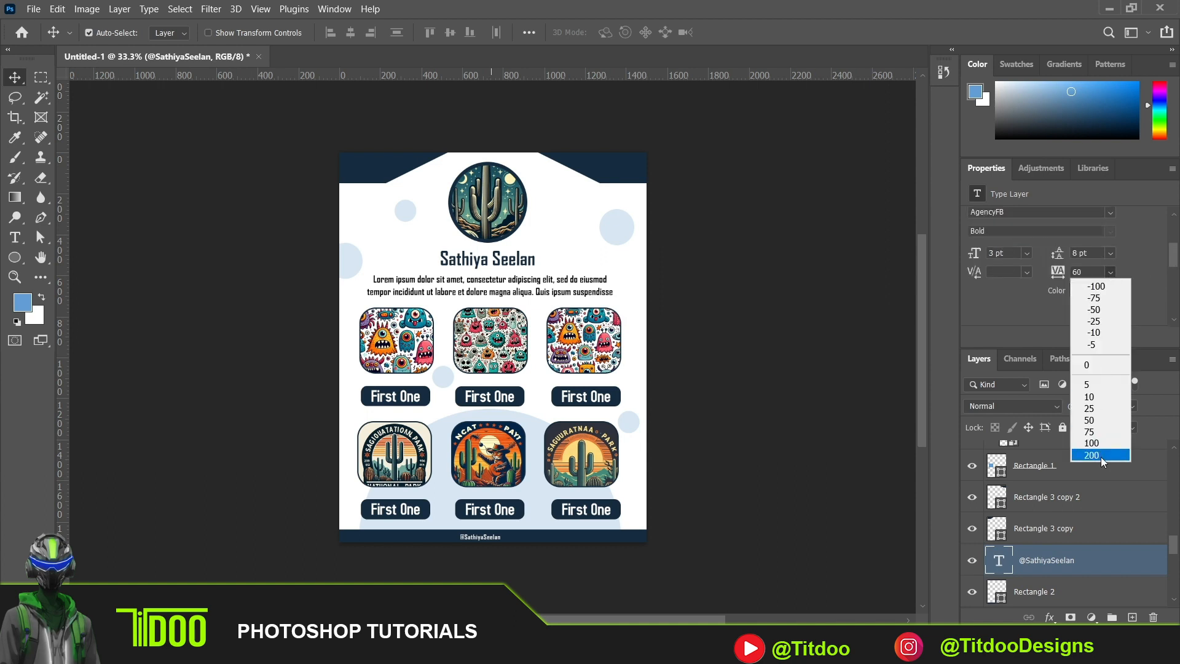
pyautogui.click(1101, 456)
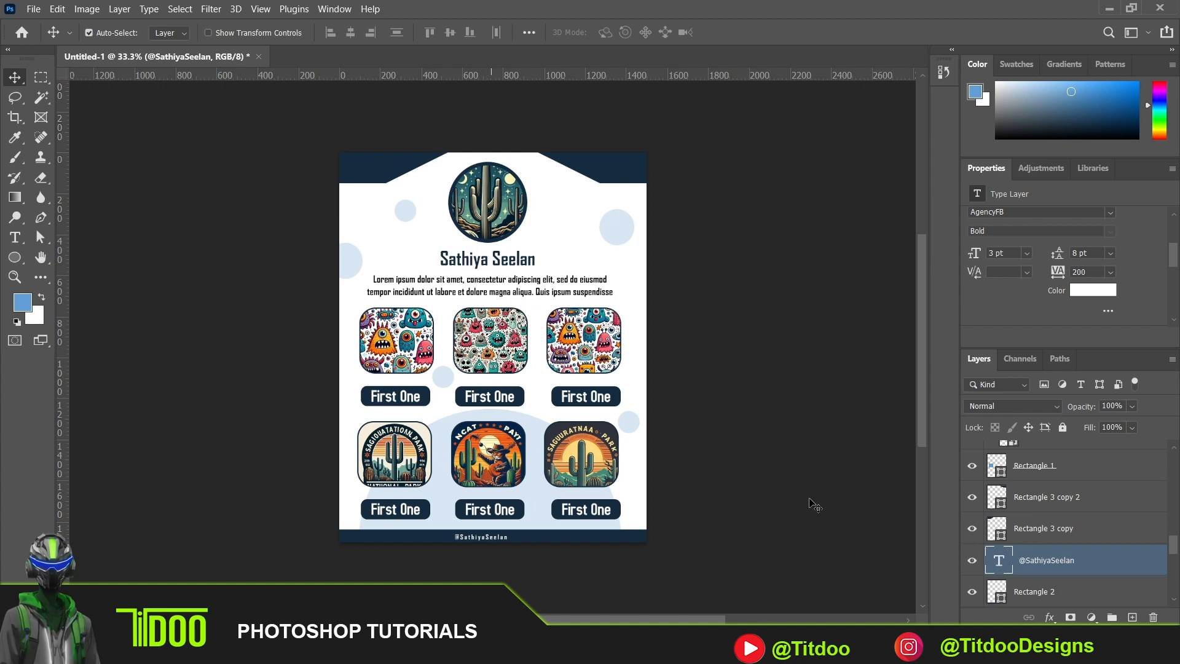
pyautogui.press('Right')
pyautogui.press('Right')
pyautogui.press('Right')
pyautogui.press('Right')
pyautogui.press('Right')
pyautogui.press('Right')
pyautogui.press('Right')
pyautogui.press('Right')
pyautogui.click(768, 471)
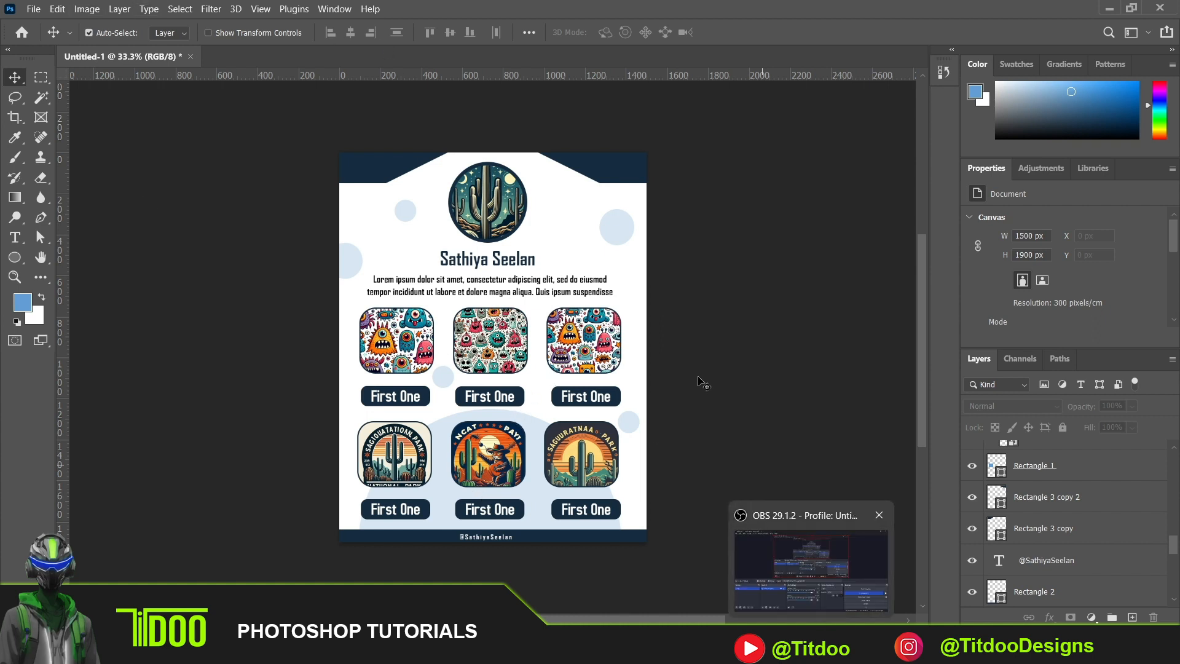
# - Save the document in the Documents folder as a Photoshop file named my portfolio, with Maximize Compatibility on
pyautogui.click(33, 9)
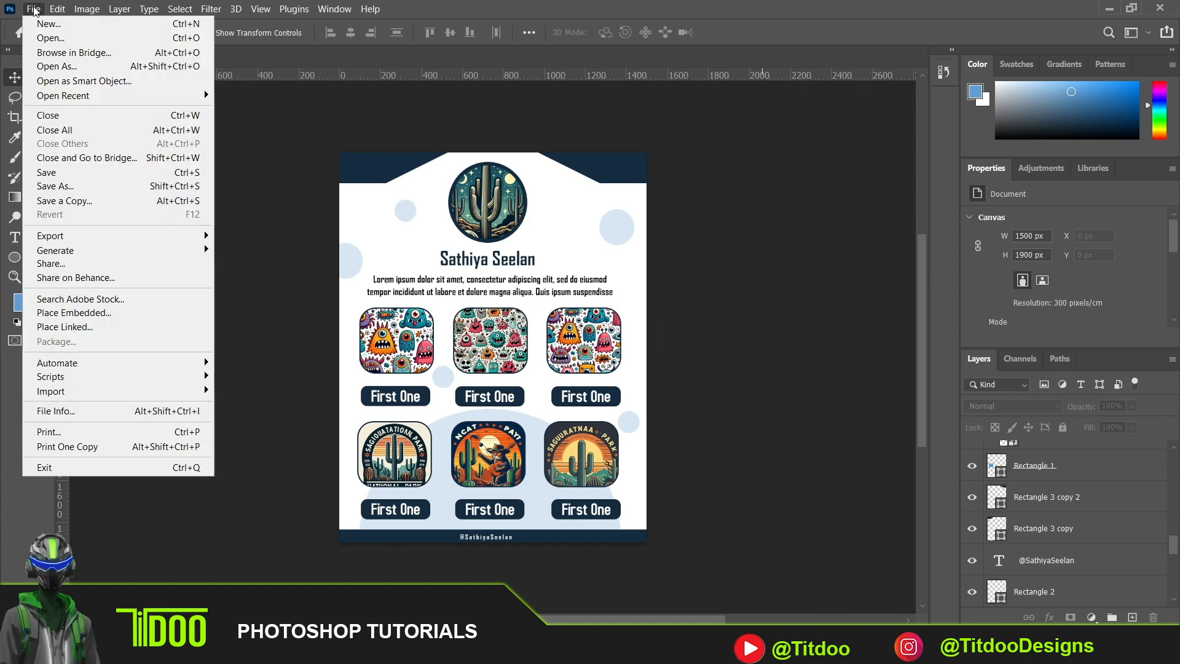
pyautogui.click(71, 180)
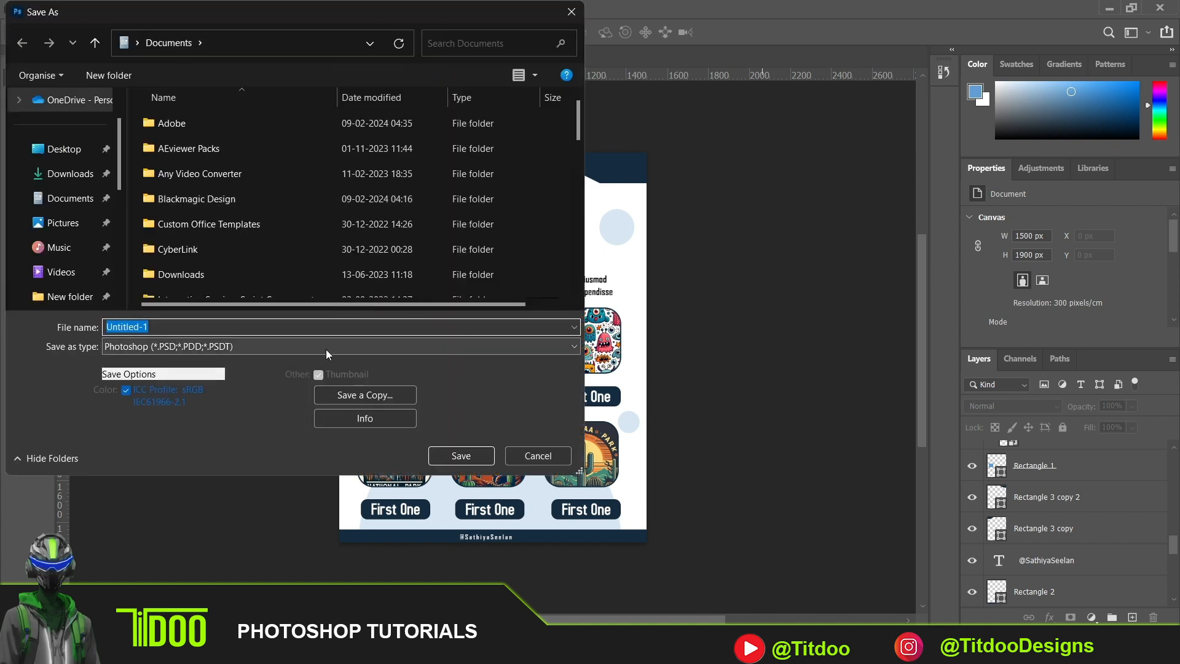
pyautogui.write('my portfolio')
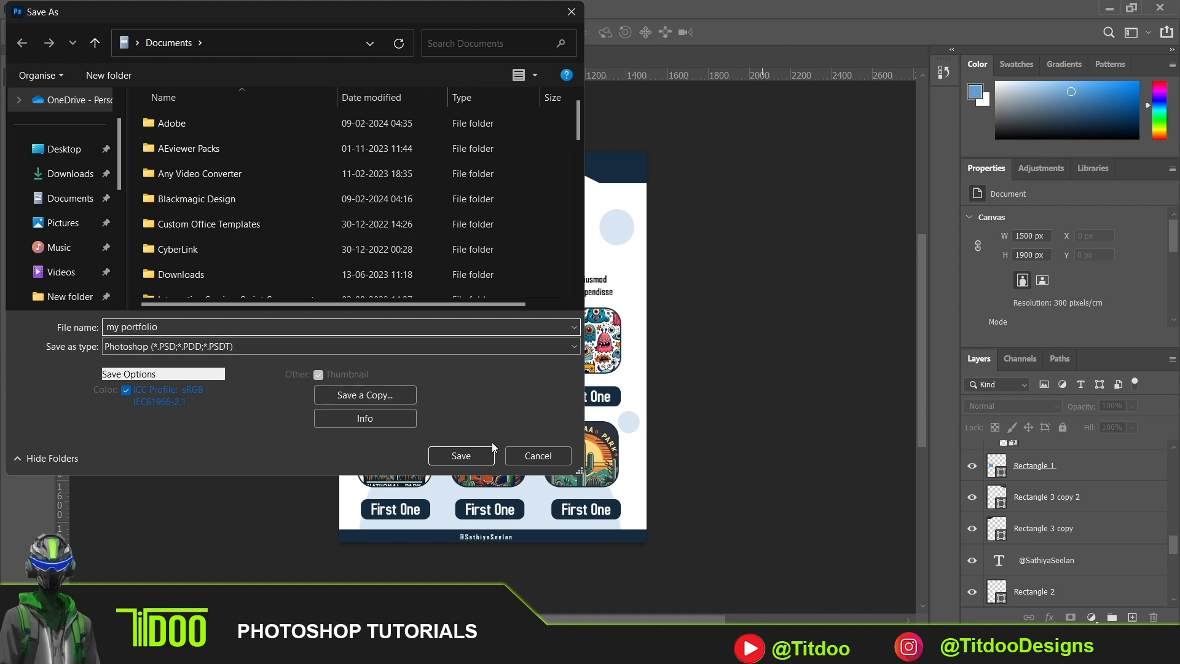
pyautogui.click(481, 452)
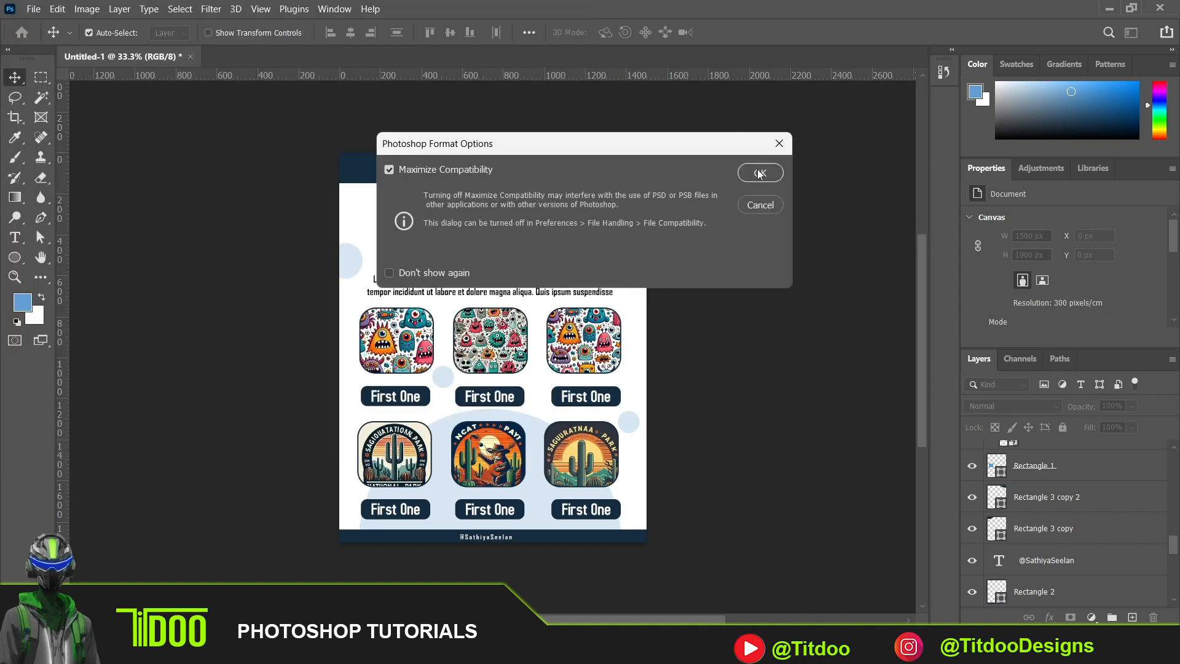
pyautogui.click(760, 173)
# - Set up an export of the whole layout in JPG format with Great quality
pyautogui.click(33, 9)
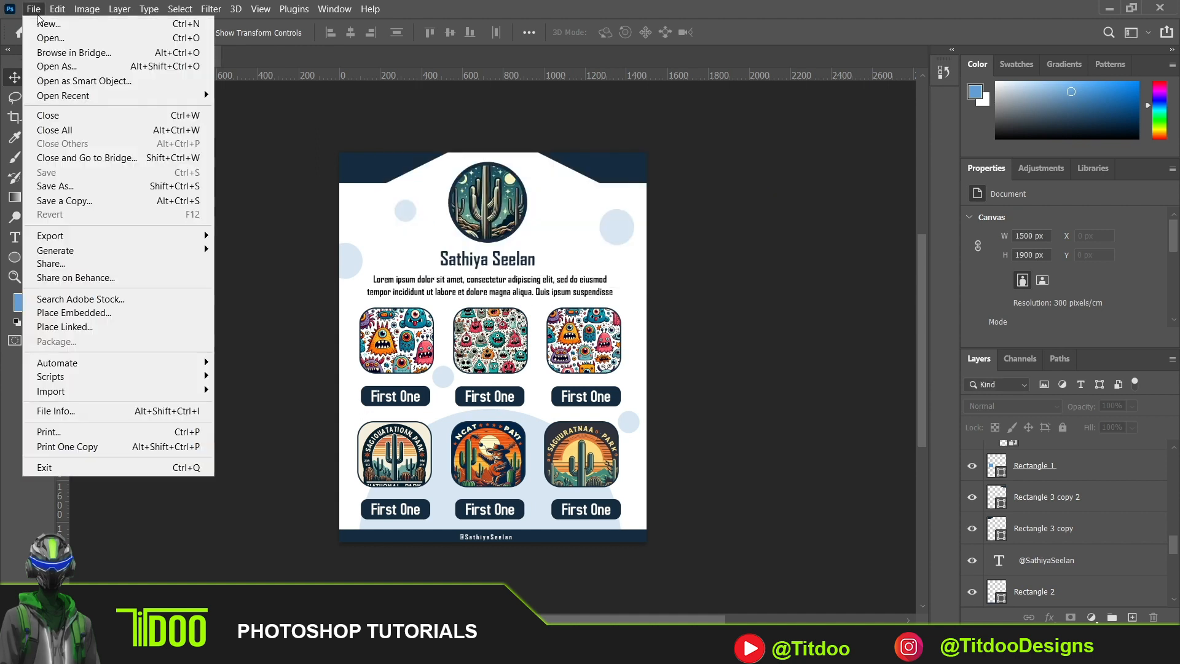
pyautogui.moveTo(120, 237)
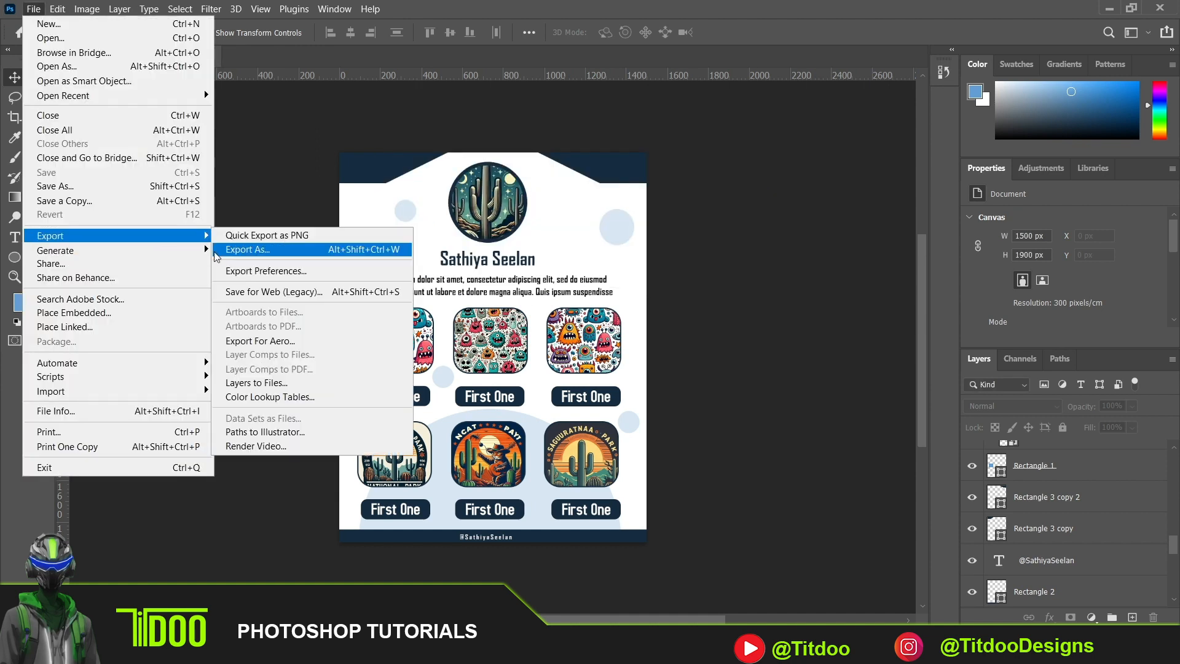
pyautogui.click(236, 251)
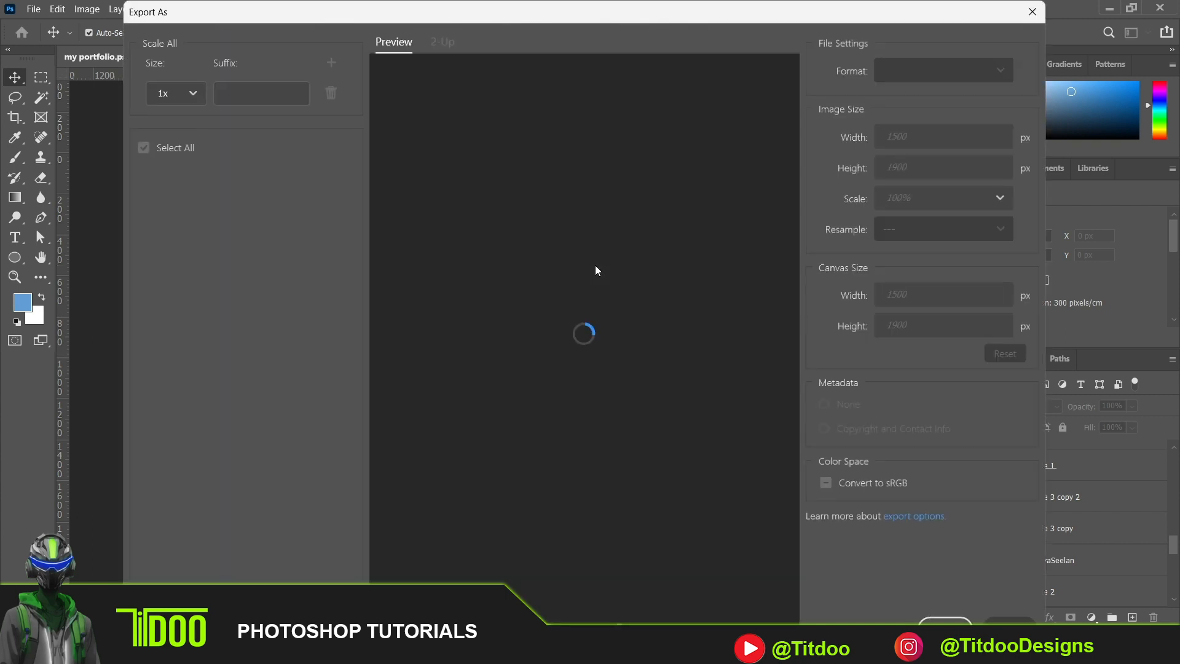
pyautogui.click(940, 103)
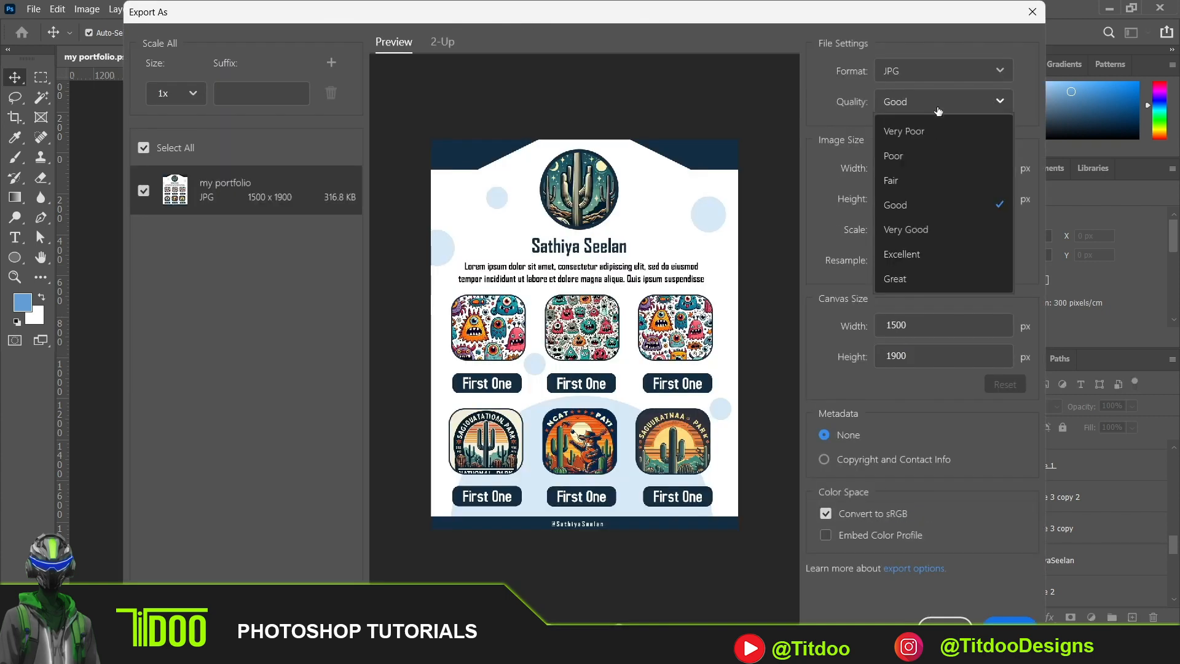
pyautogui.click(896, 279)
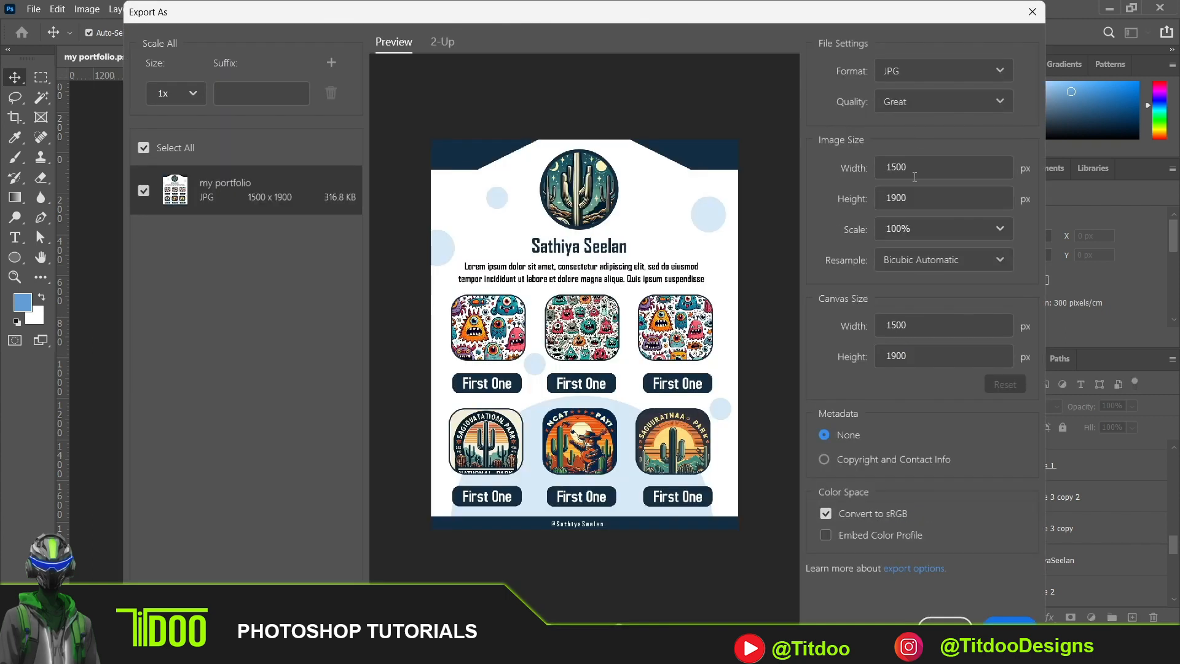
pyautogui.click(895, 72)
pyautogui.click(937, 40)
# - Export the JPG as my portfolio to the Downloads folder and open the exported image from File Explorer
pyautogui.click(1008, 622)
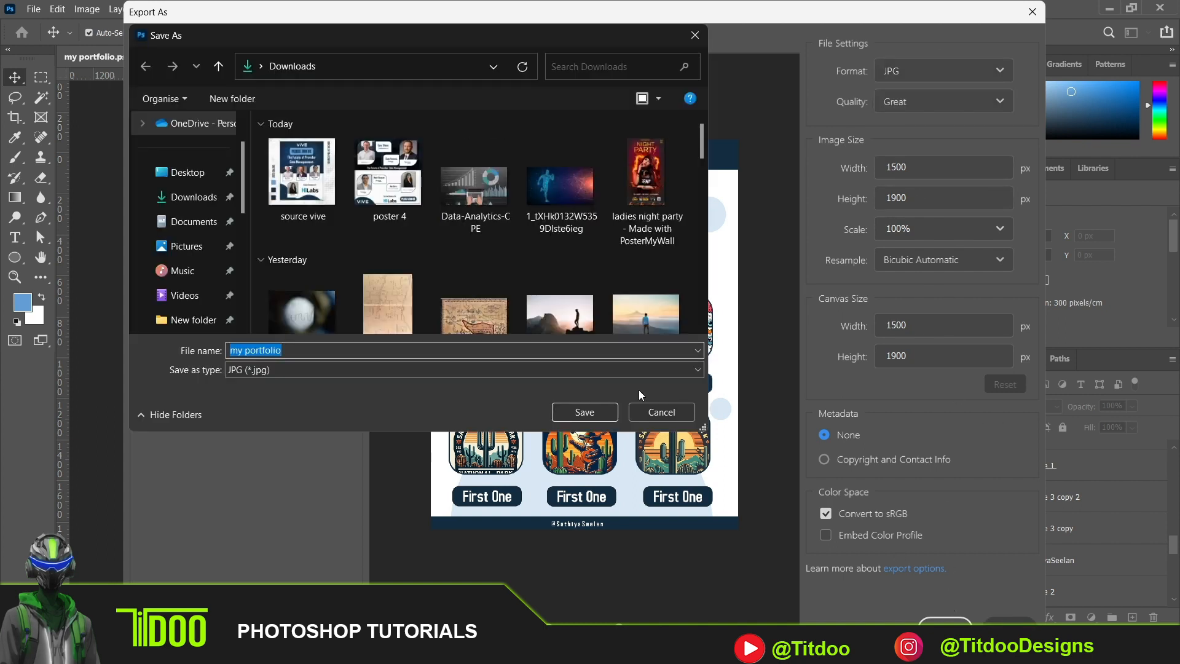
pyautogui.click(594, 412)
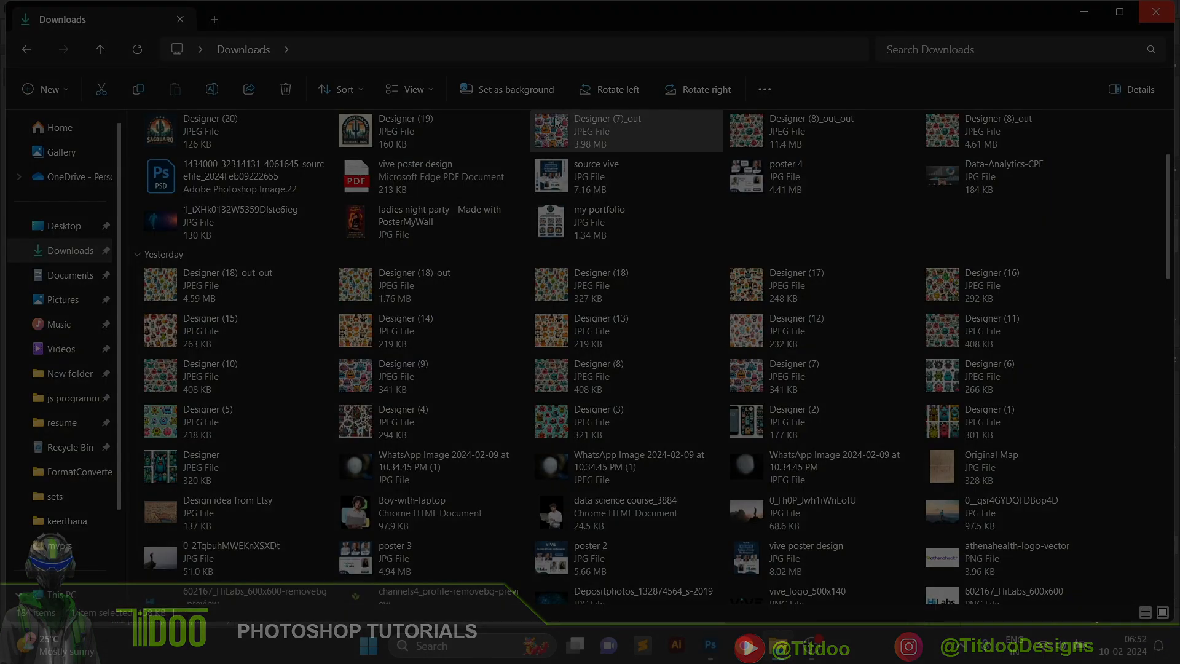
pyautogui.doubleClick(552, 220)
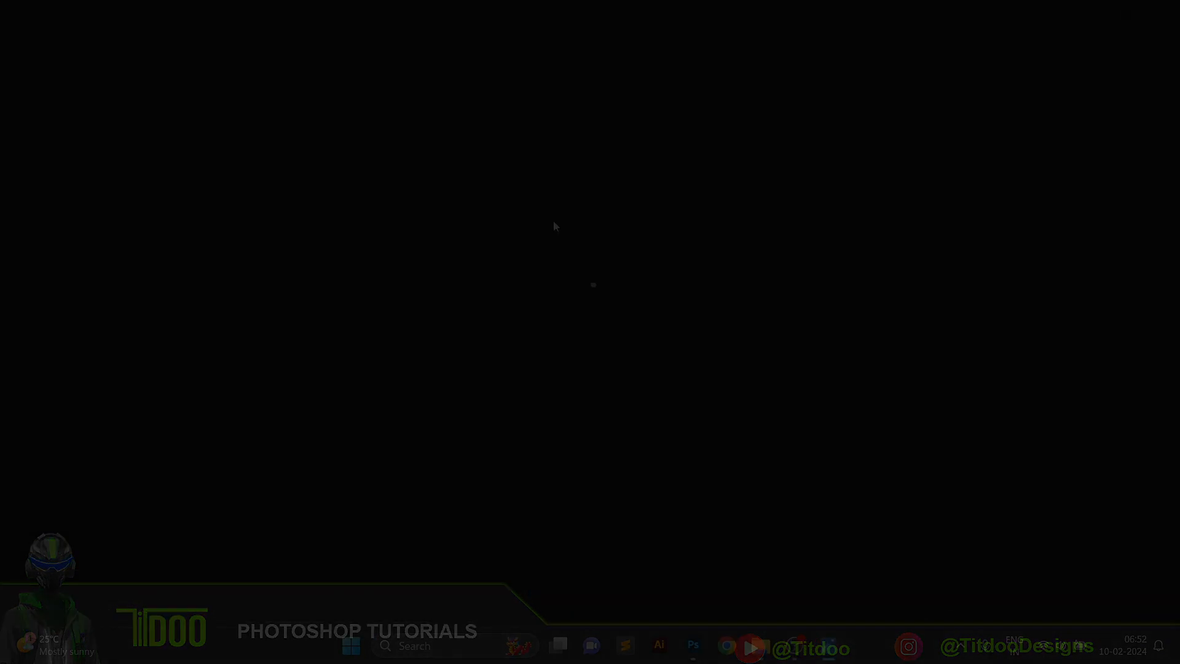